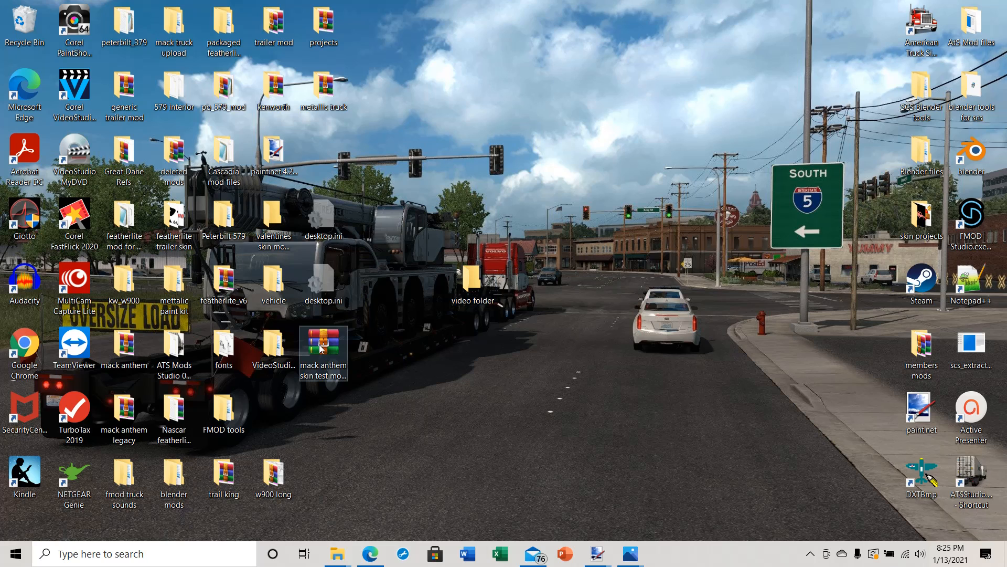
# Move the mack anthem skin test mod.scs archive into the desktop's video folder and extract it there to a subfolder of the same name
pyautogui.moveTo(319, 348); pyautogui.dragTo(468, 277)
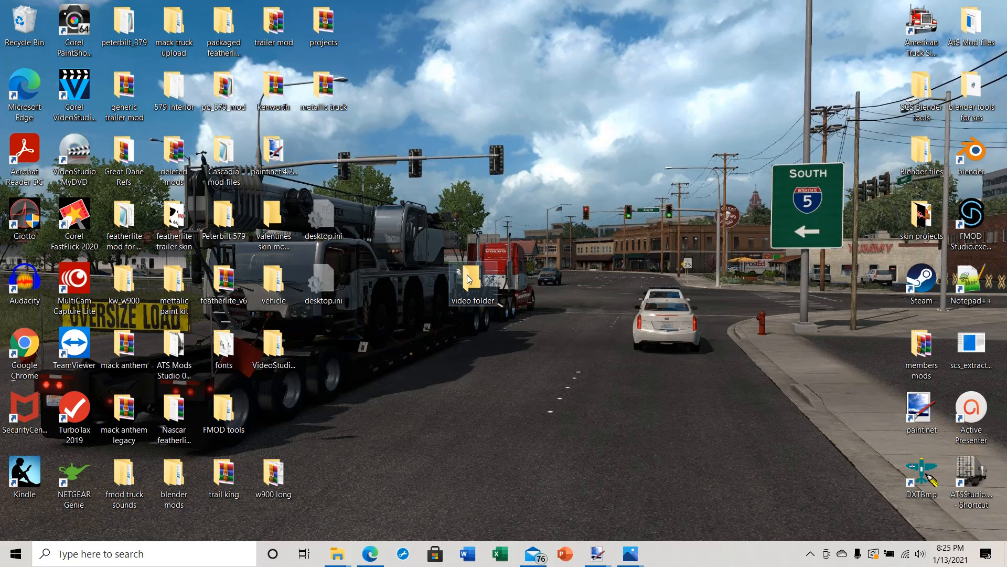
pyautogui.doubleClick(468, 275)
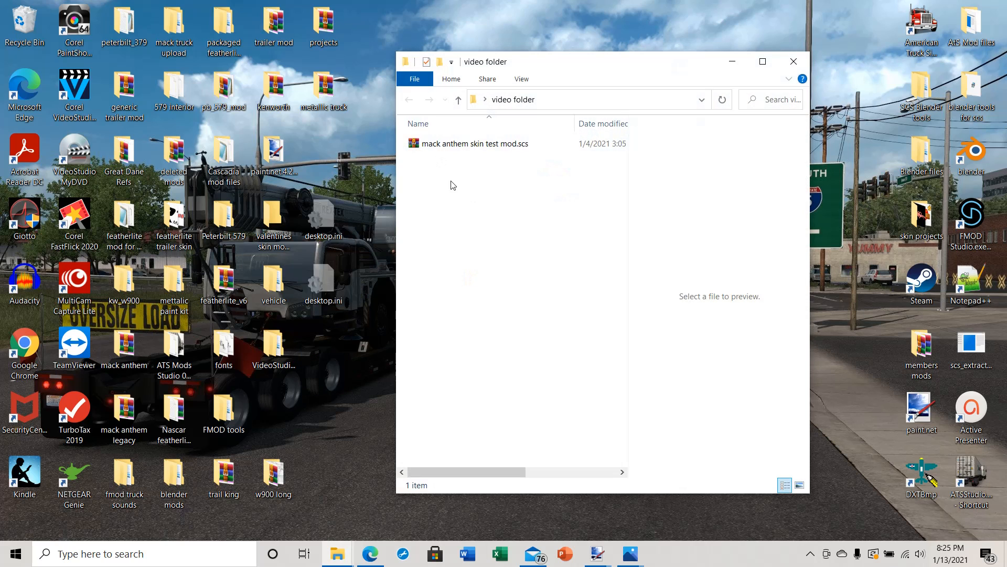
pyautogui.doubleClick(427, 143)
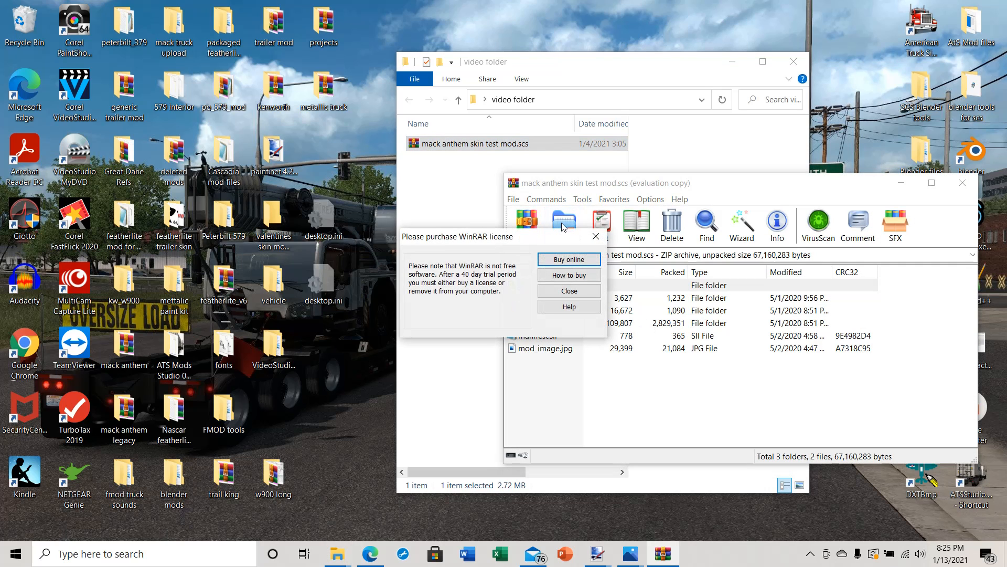
pyautogui.click(596, 236)
pyautogui.click(565, 223)
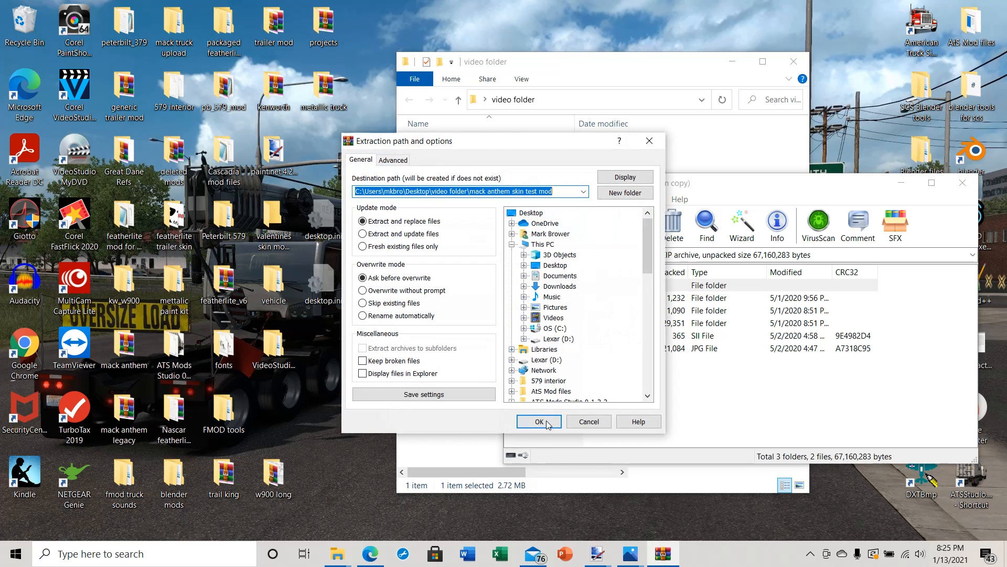
pyautogui.click(540, 416)
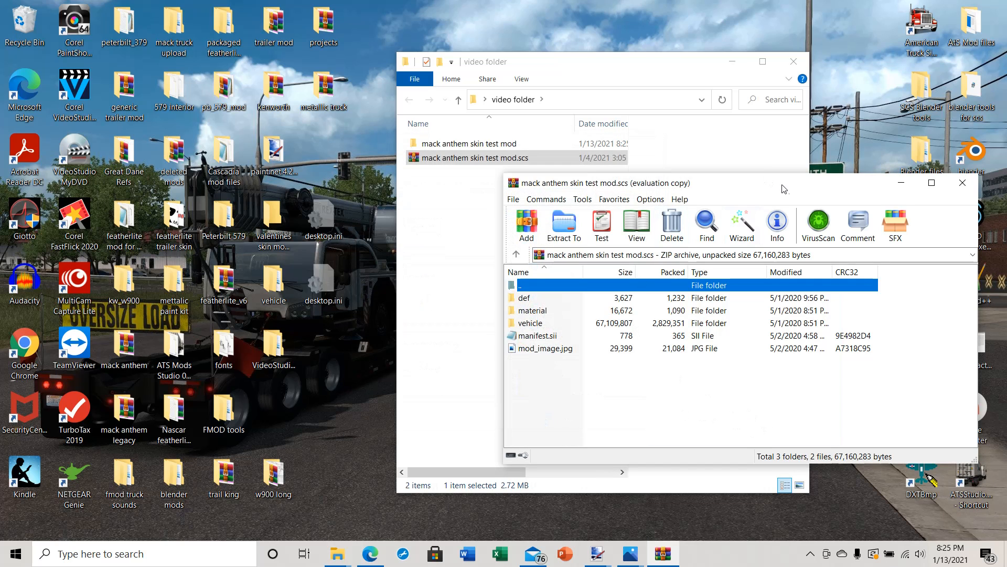
pyautogui.click(962, 183)
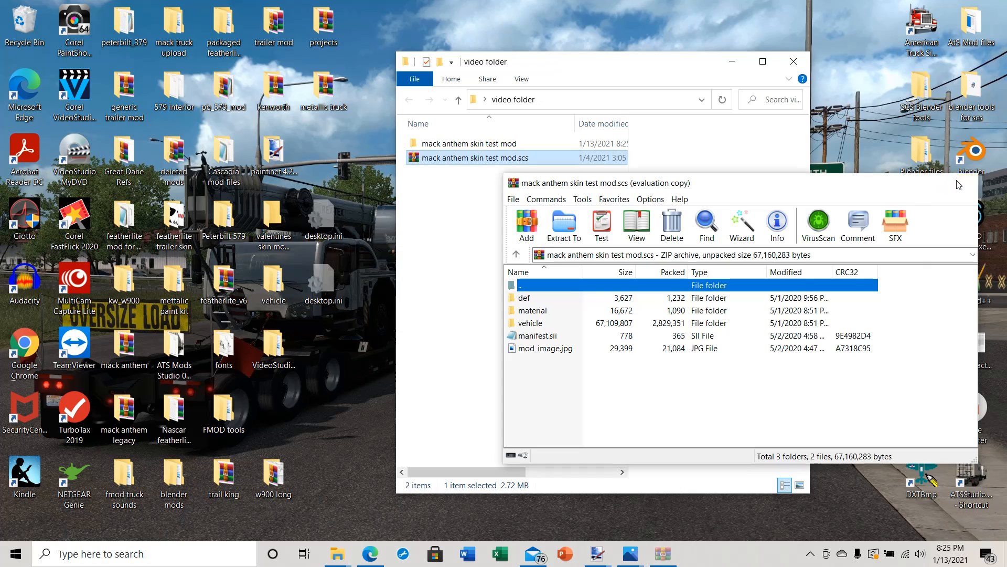
# Open the extracted mack anthem skin test mod folder and preview mod_image.jpg
pyautogui.doubleClick(429, 145)
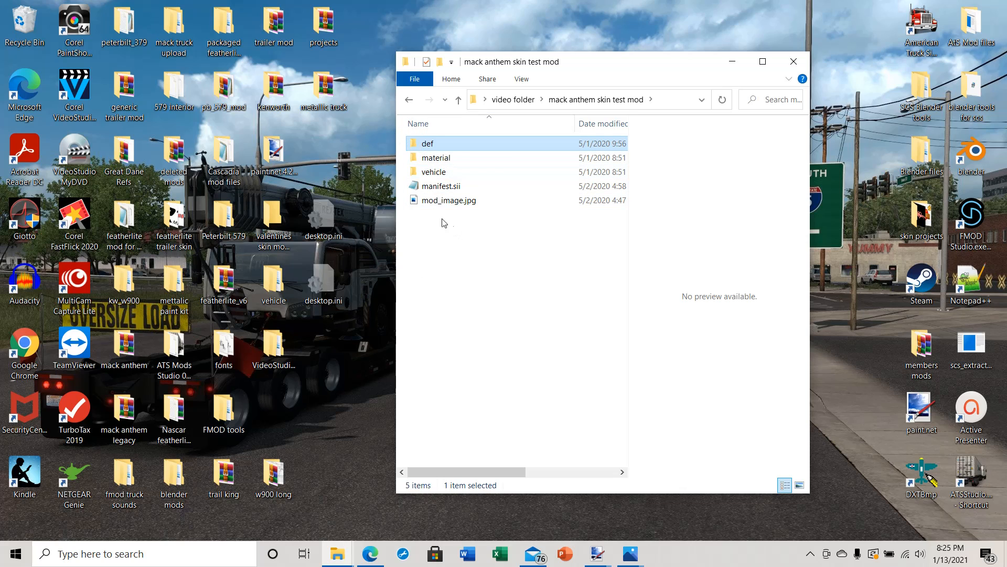
pyautogui.moveTo(432, 203)
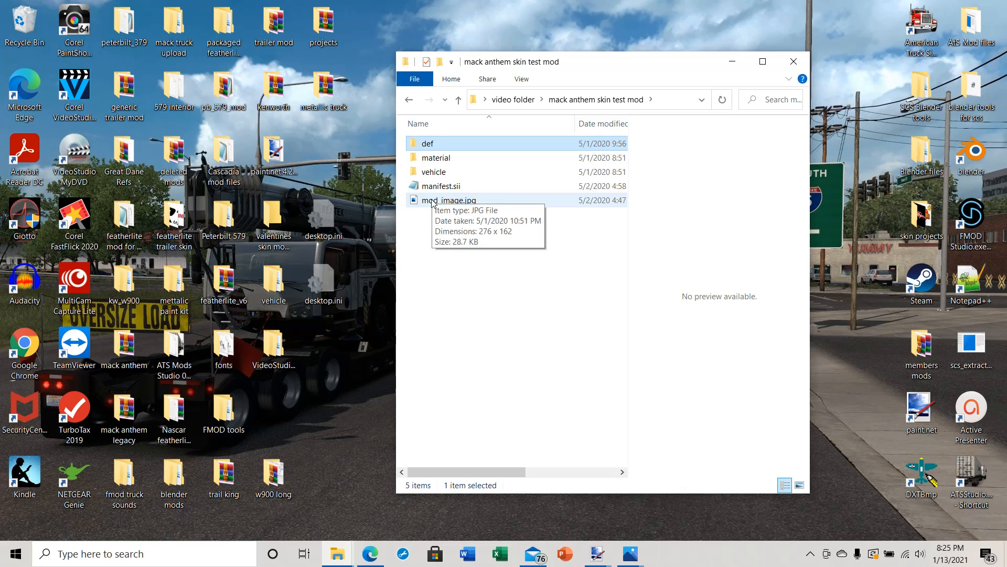
pyautogui.click(432, 203)
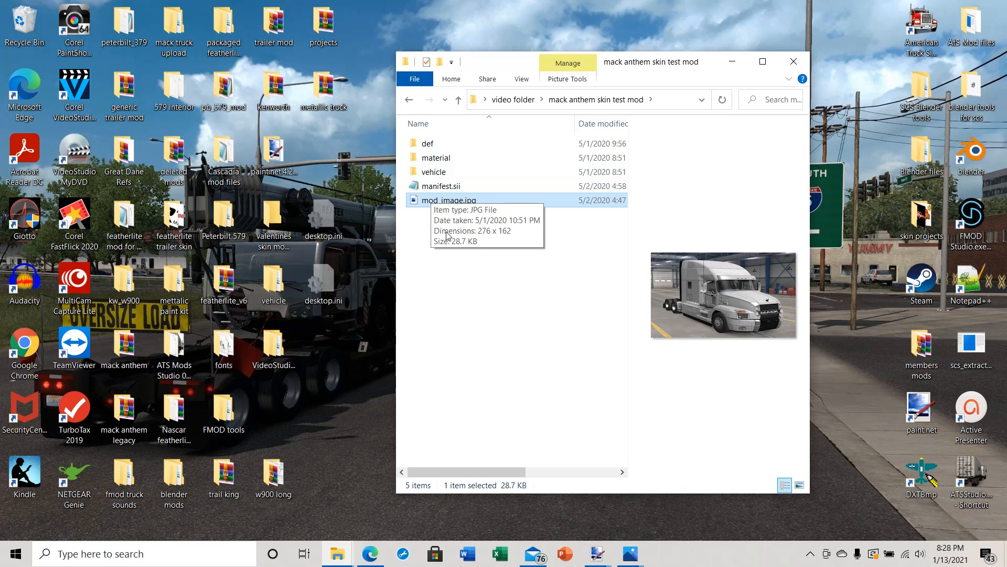
# Open the mod's paintjob folder under vehicle, truck, upgrade
pyautogui.doubleClick(425, 173)
pyautogui.doubleClick(423, 146)
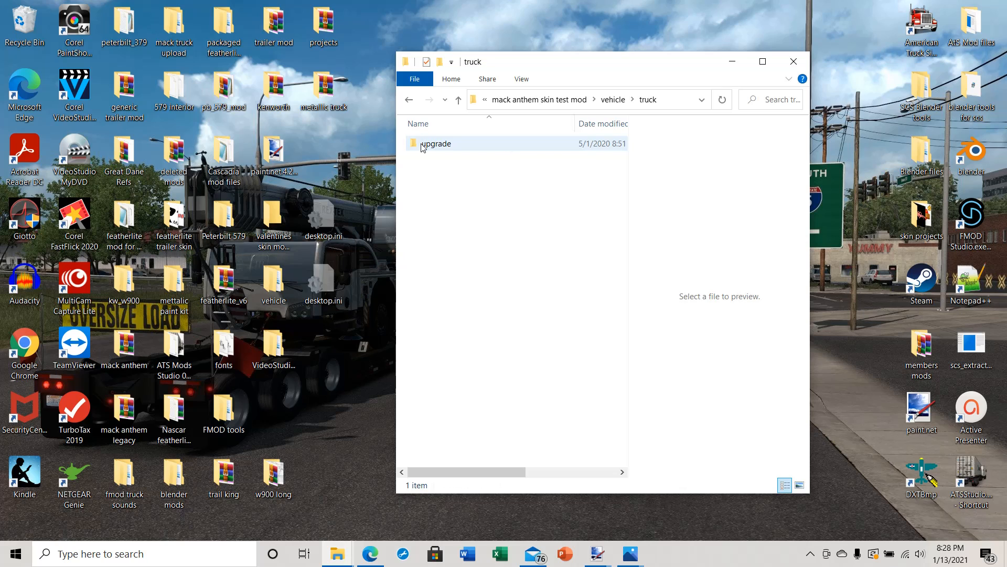
pyautogui.doubleClick(423, 145)
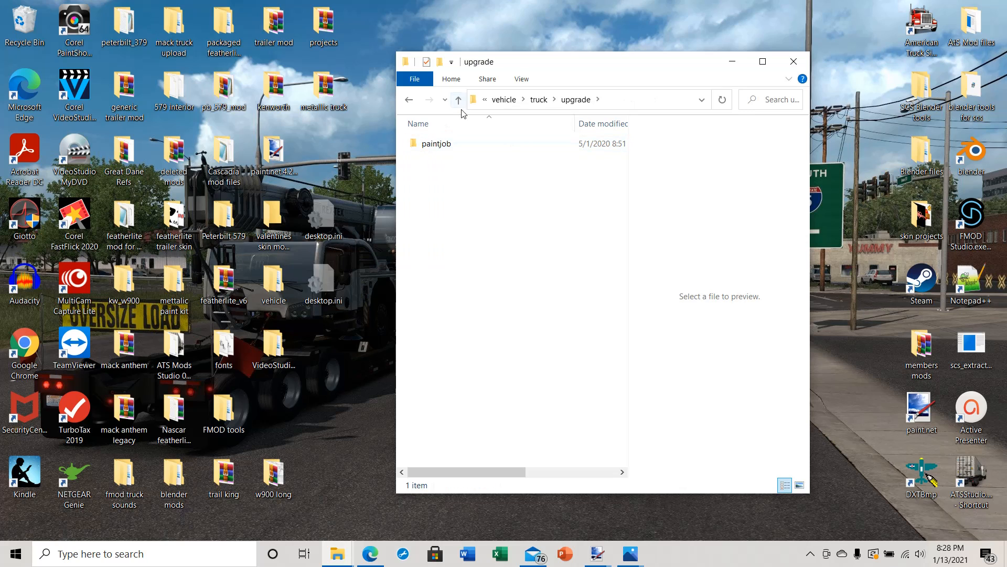
pyautogui.doubleClick(448, 144)
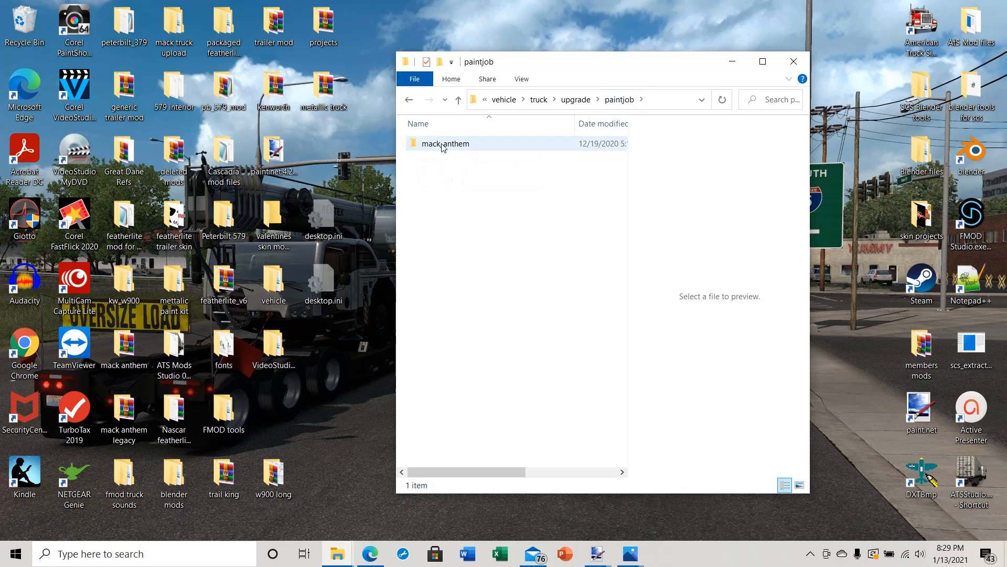
# Create a folder named freightliner inside the paintjob folder
pyautogui.rightClick(428, 178)
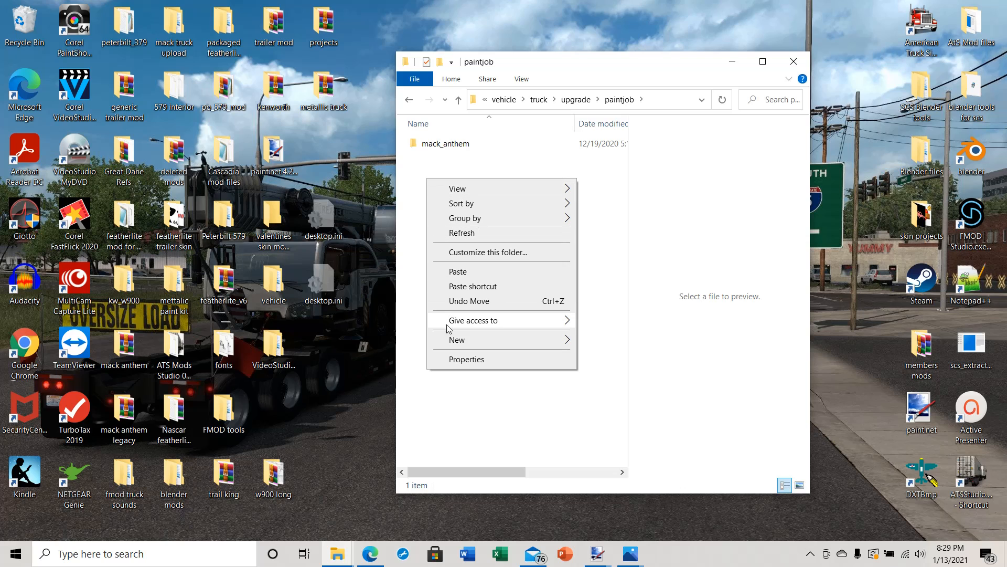
pyautogui.moveTo(456, 341)
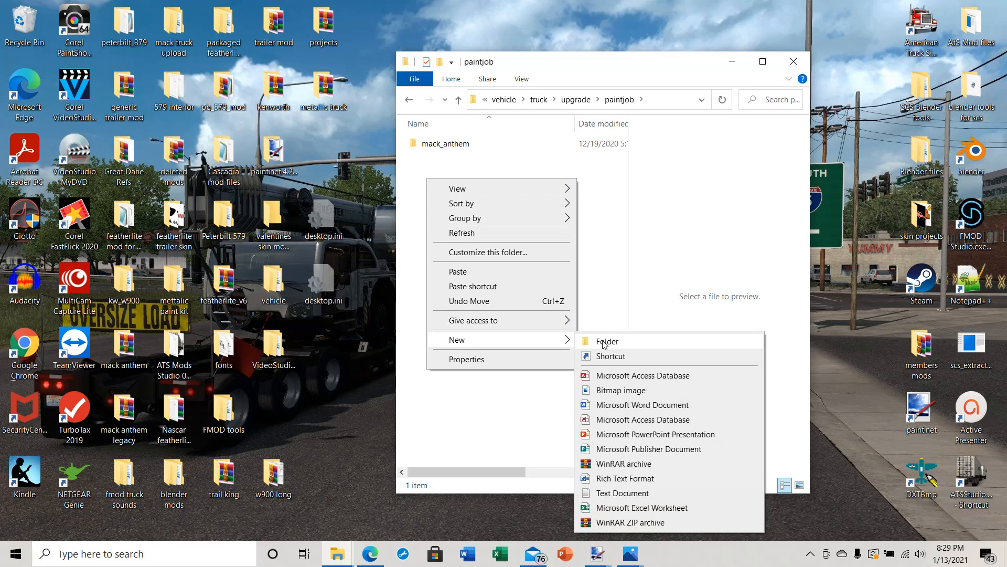
pyautogui.click(669, 341)
pyautogui.write('fre')
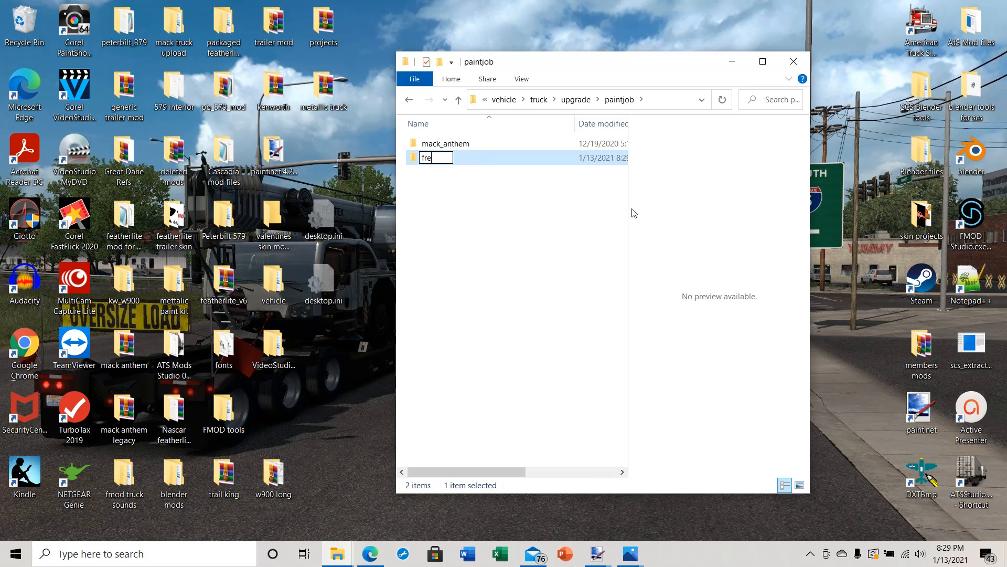
pyautogui.write('ightliner')
pyautogui.click(464, 259)
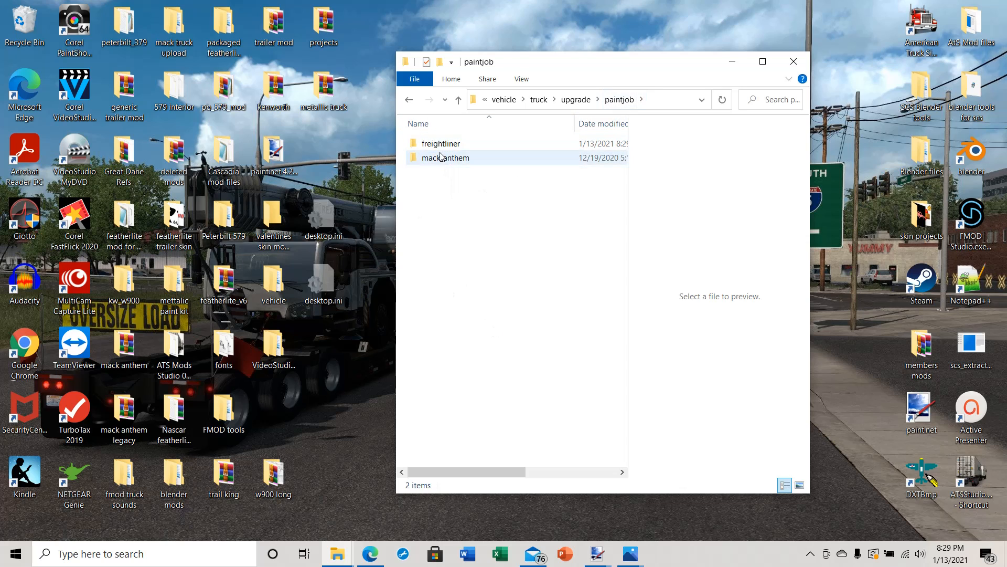
# Delete the freightliner folder from the paintjob folder
pyautogui.moveTo(416, 164)
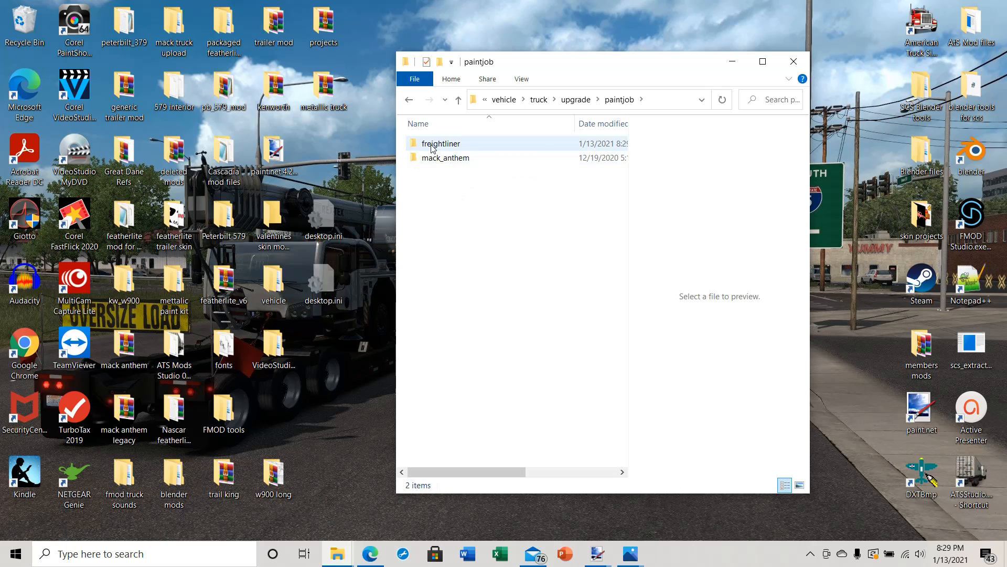
pyautogui.rightClick(432, 144)
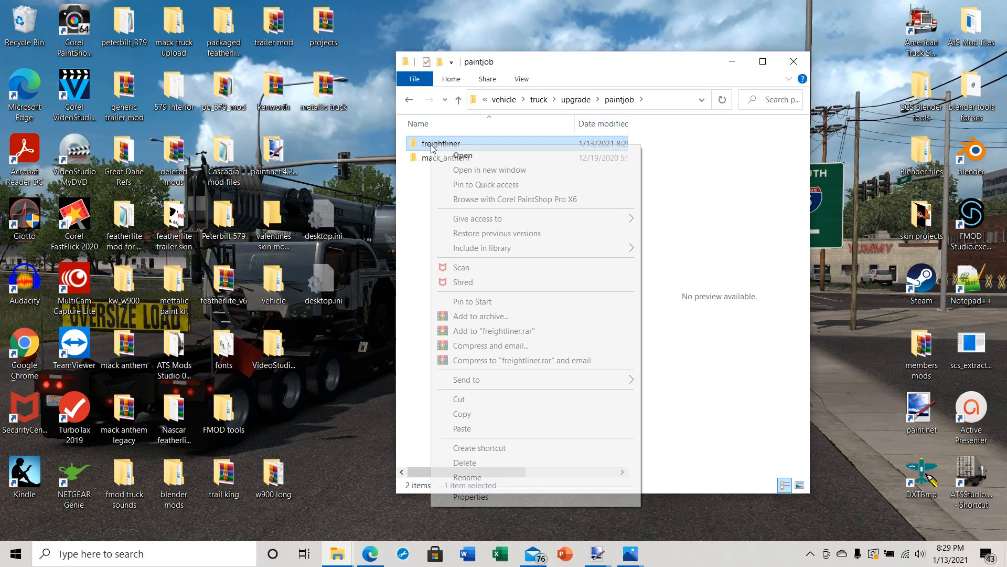
pyautogui.click(463, 463)
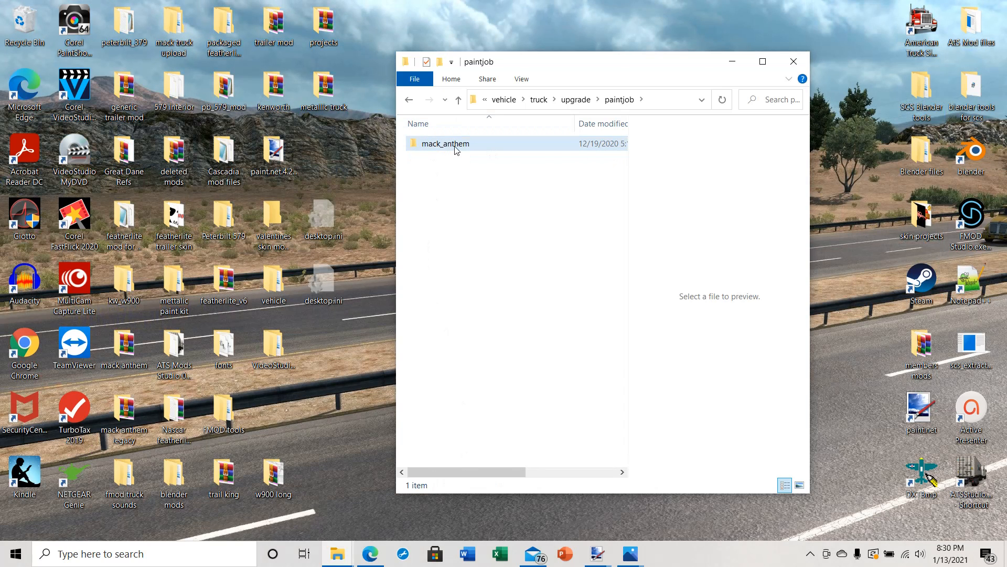
# Open the test folder inside mack_anthem, show its files as large icons and examine the cab, legacy and skirt texture templates
pyautogui.doubleClick(440, 145)
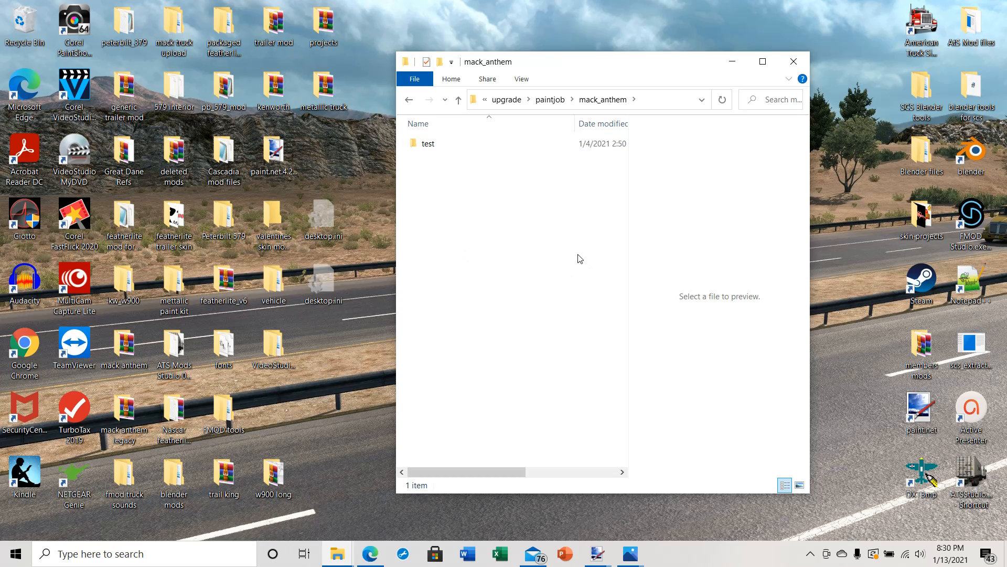
pyautogui.doubleClick(415, 147)
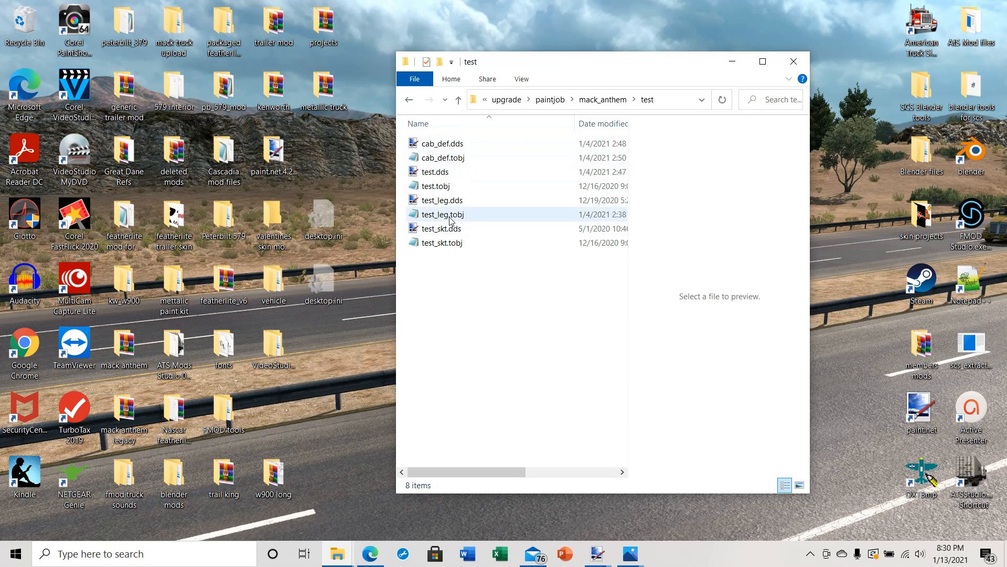
pyautogui.rightClick(444, 343)
pyautogui.moveTo(525, 350)
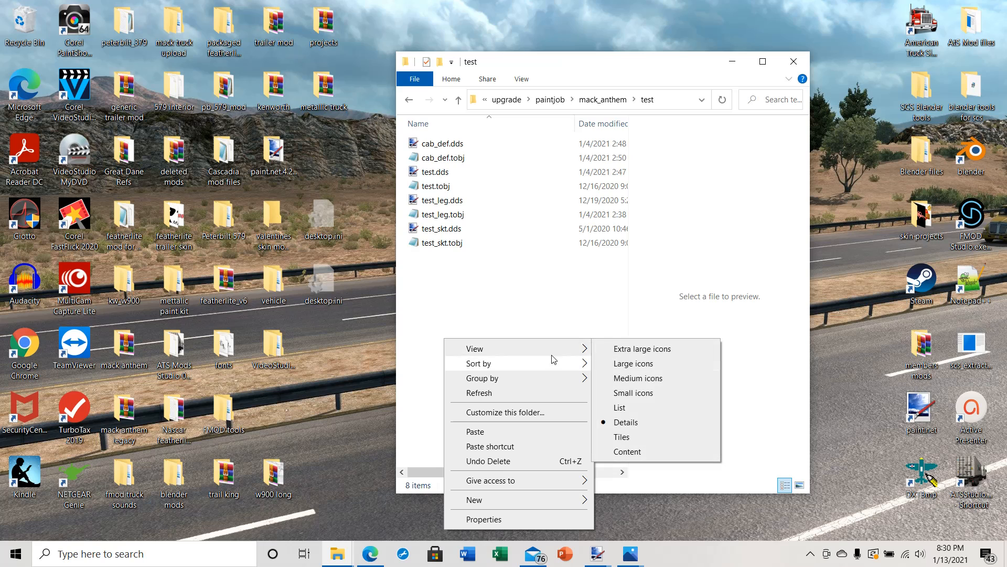
pyautogui.click(627, 363)
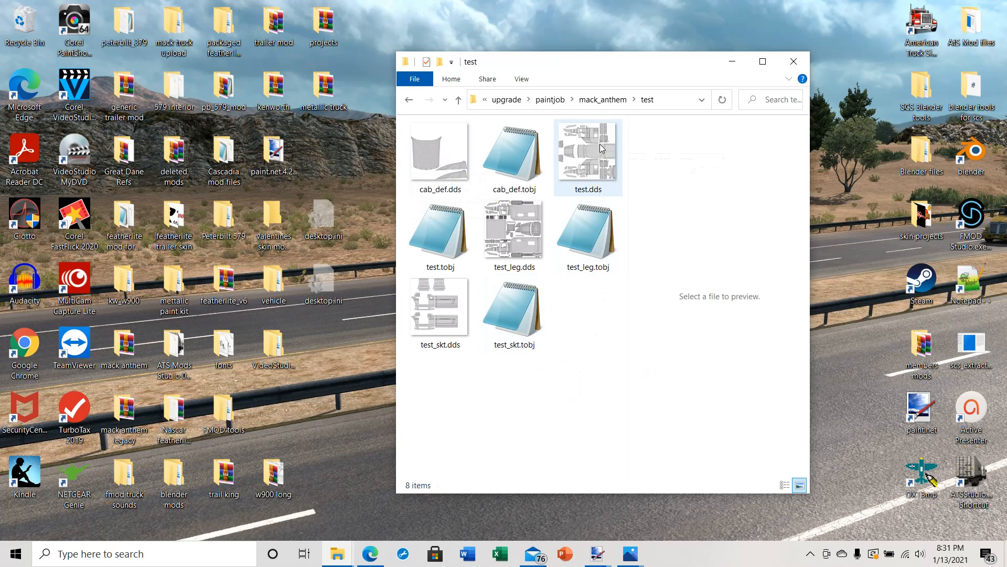
pyautogui.moveTo(604, 152)
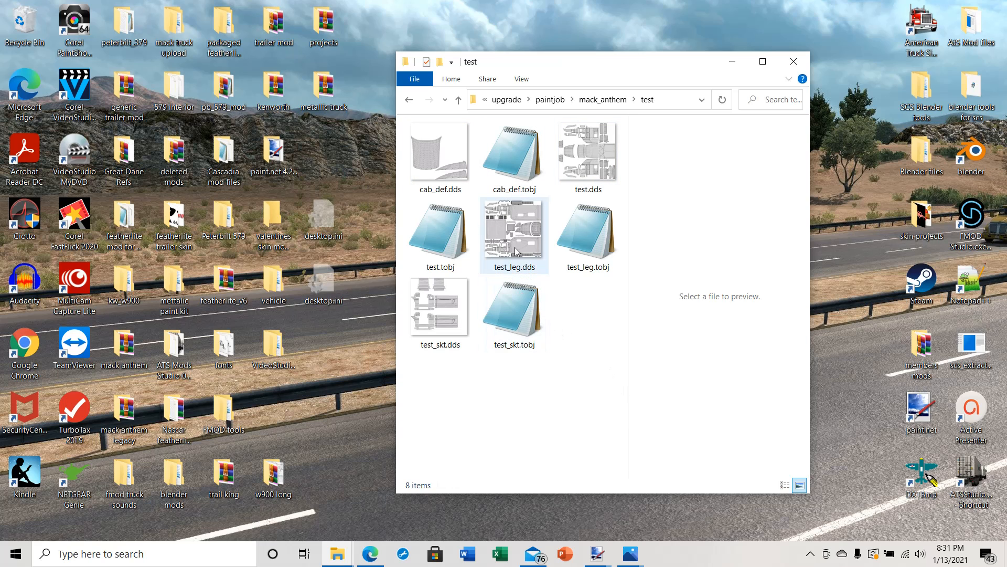
pyautogui.moveTo(519, 257)
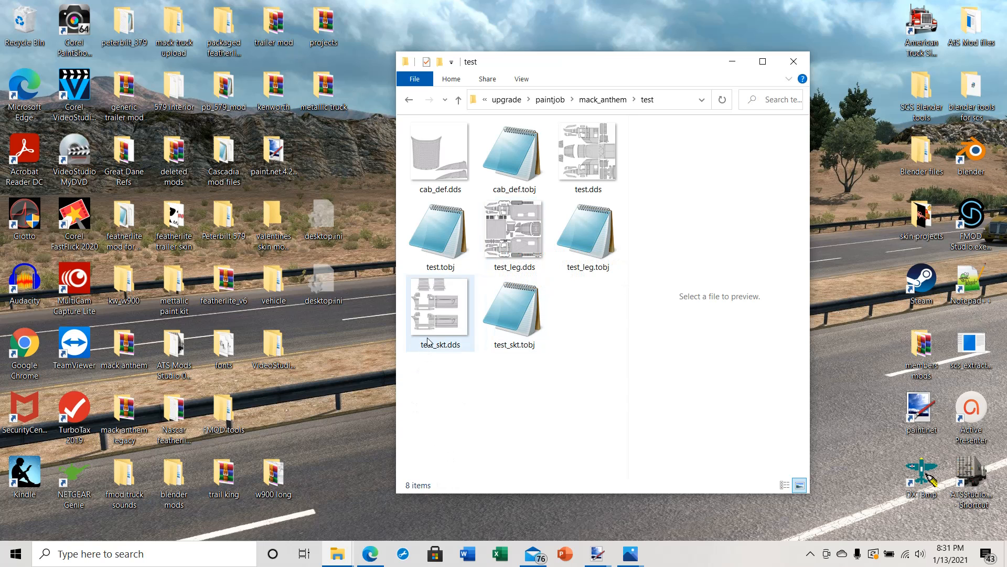
pyautogui.moveTo(450, 338)
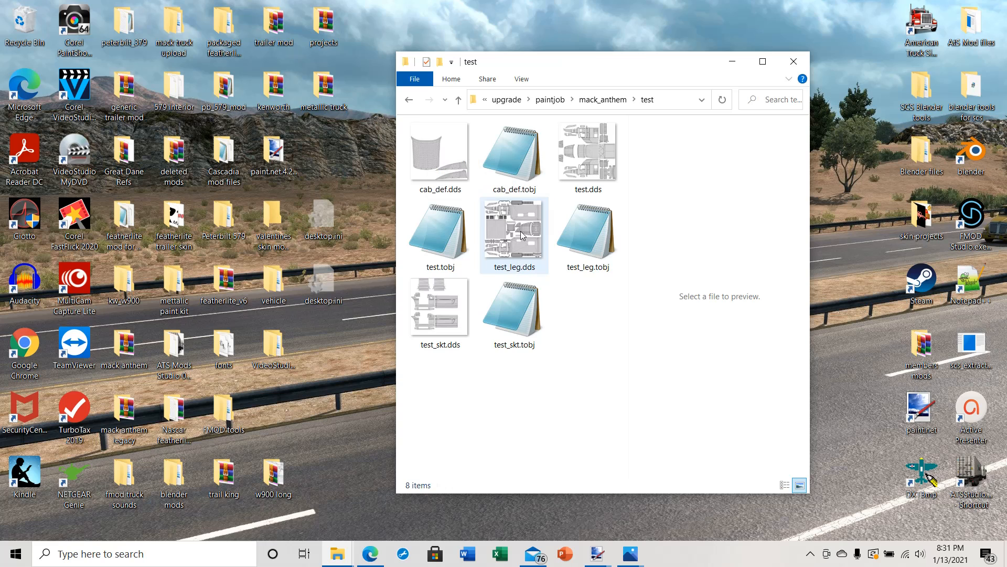
pyautogui.moveTo(522, 239)
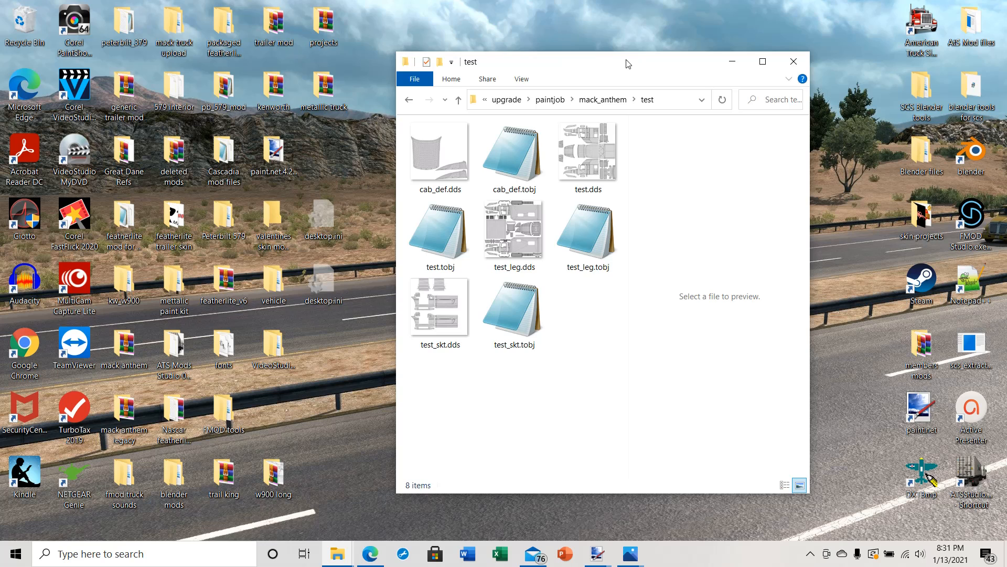
# Return to the mack_anthem folder, create a folder named valentine beside test, and open it
pyautogui.moveTo(628, 64); pyautogui.dragTo(578, 25)
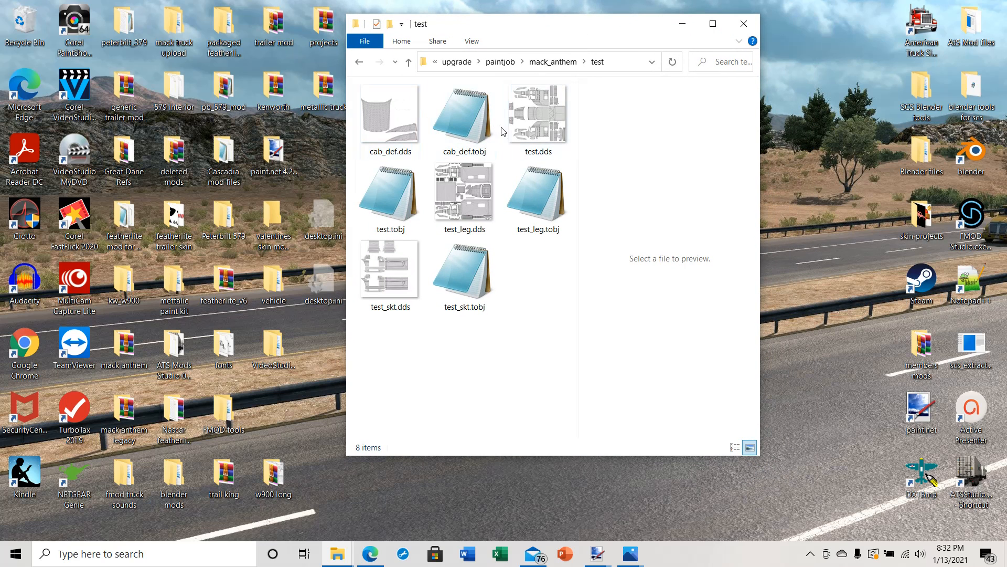
pyautogui.click(408, 62)
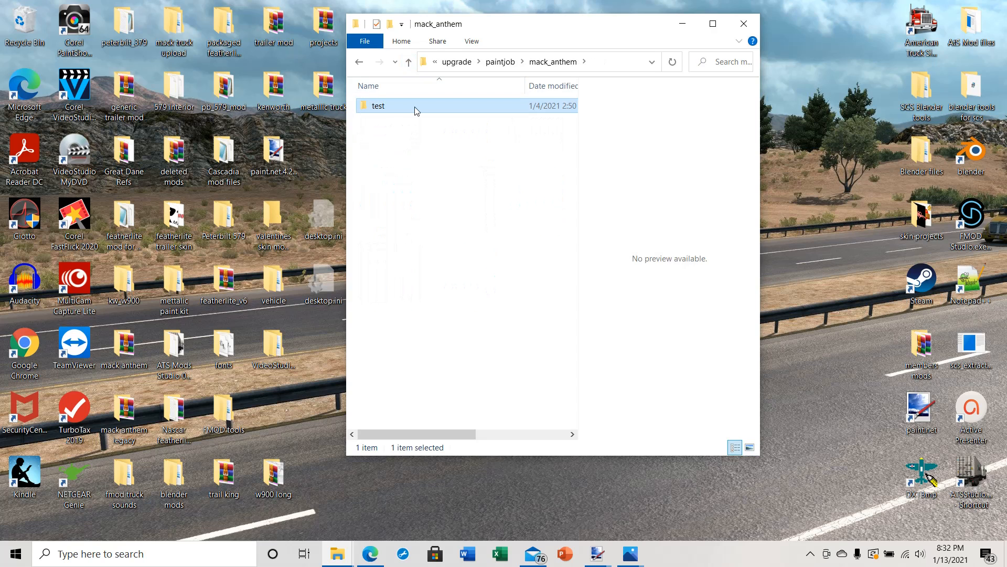
pyautogui.rightClick(374, 142)
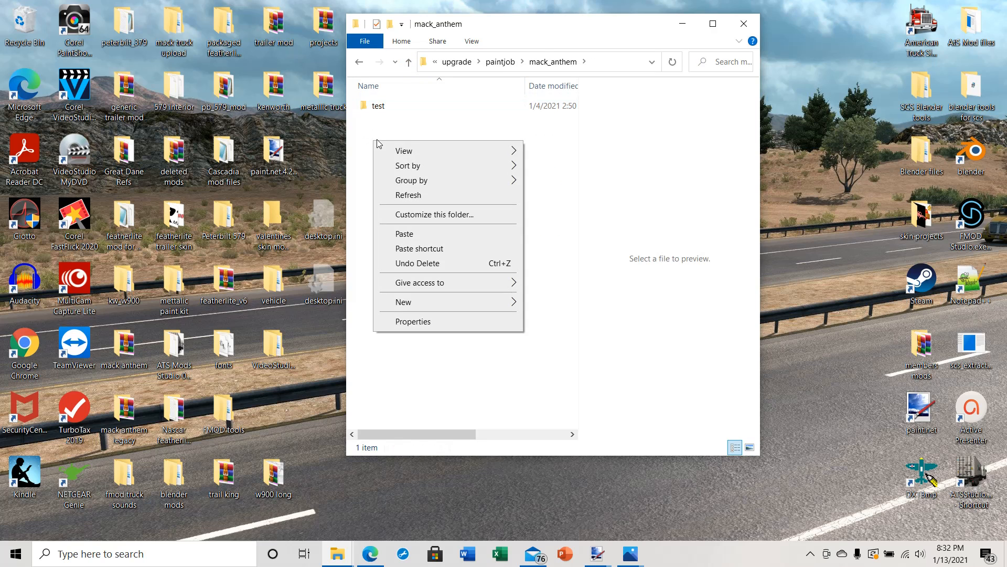
pyautogui.moveTo(405, 302)
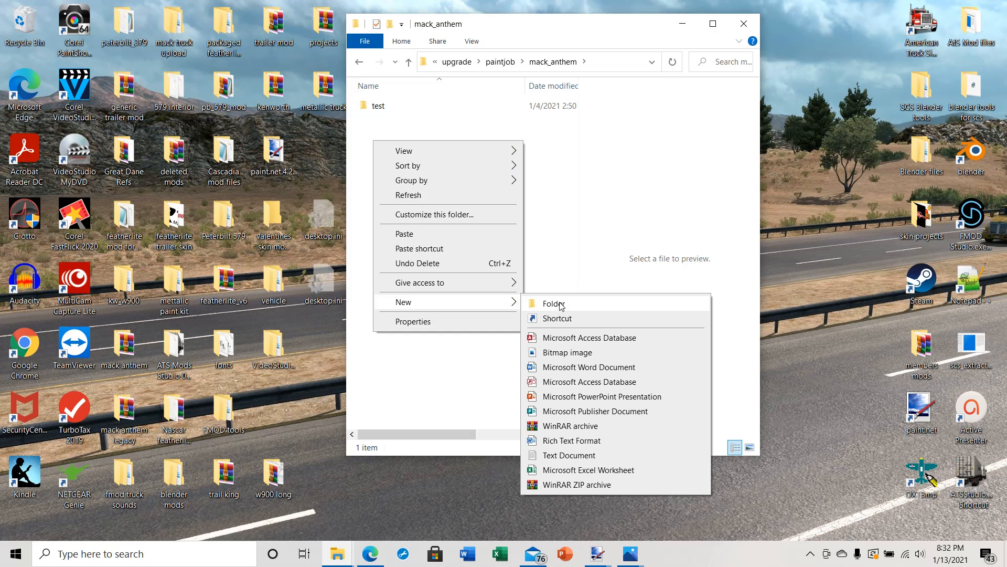
pyautogui.click(561, 305)
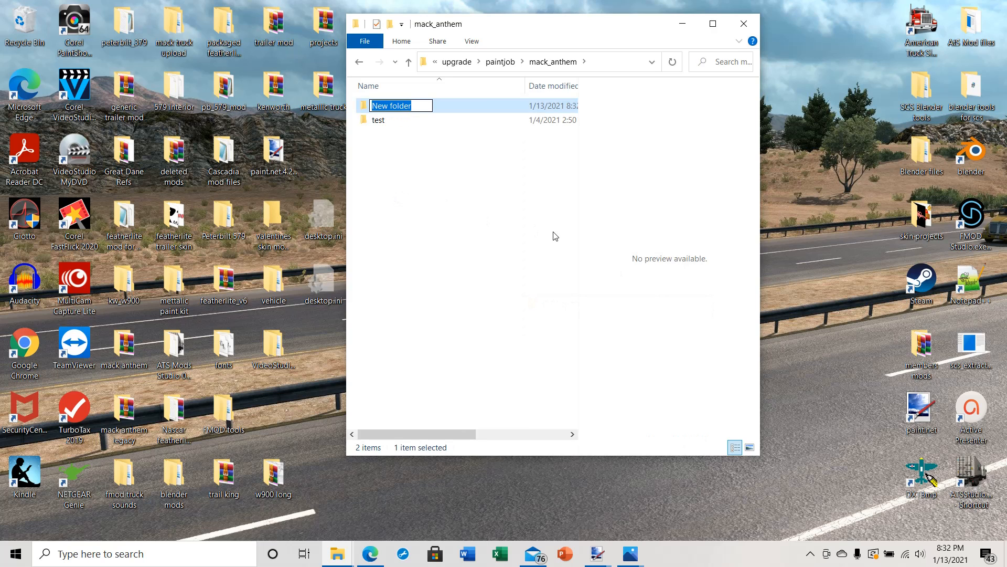
pyautogui.write('valen')
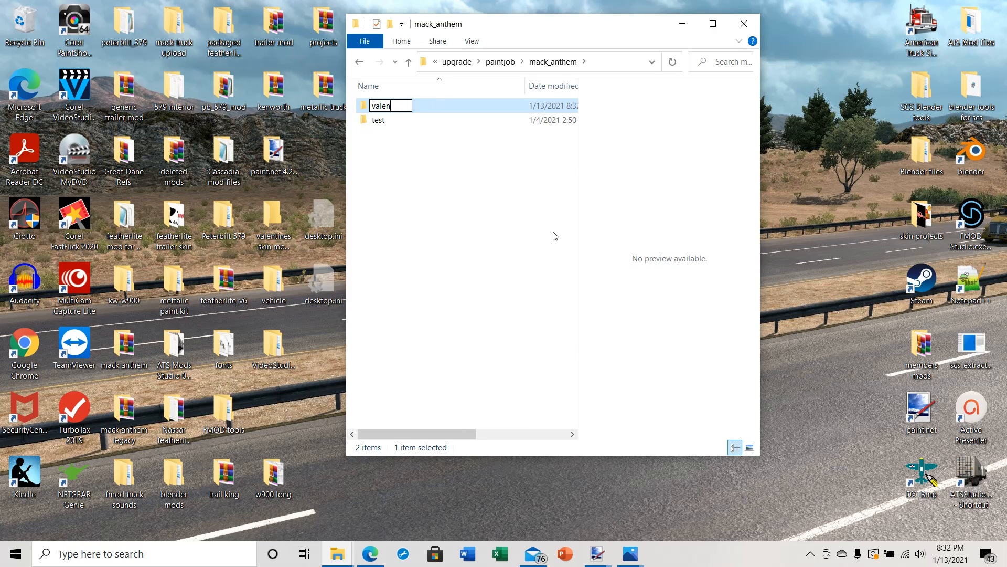
pyautogui.write('tine')
pyautogui.click(396, 283)
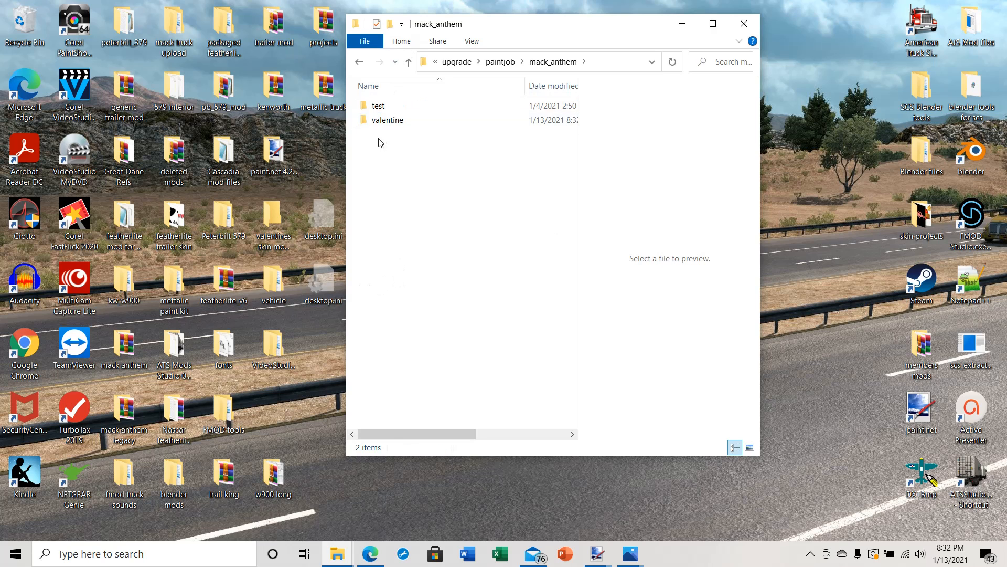
pyautogui.doubleClick(367, 122)
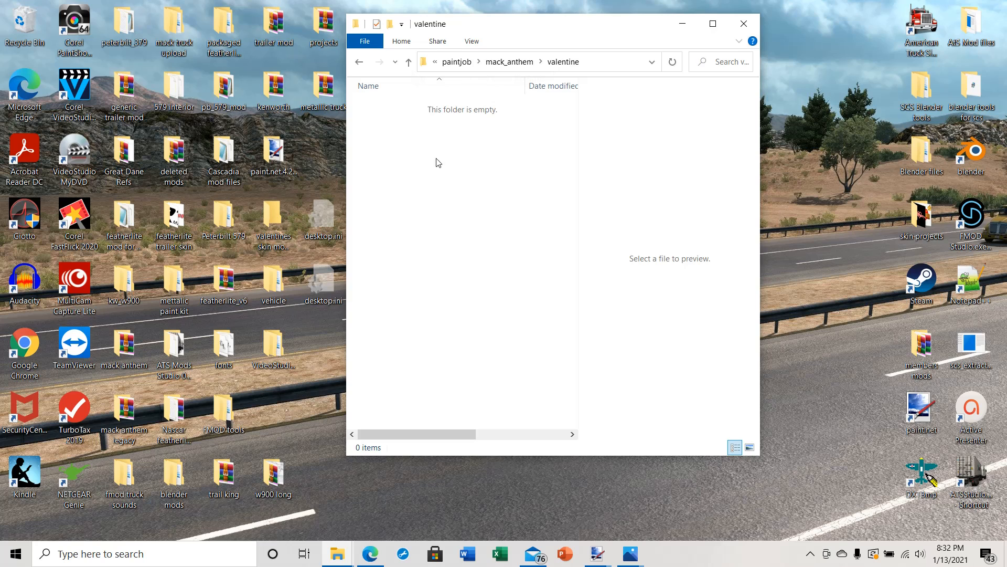
# Copy test_skt.tobj and test_leg.tobj from the test folder inside mack_anthem
pyautogui.click(408, 63)
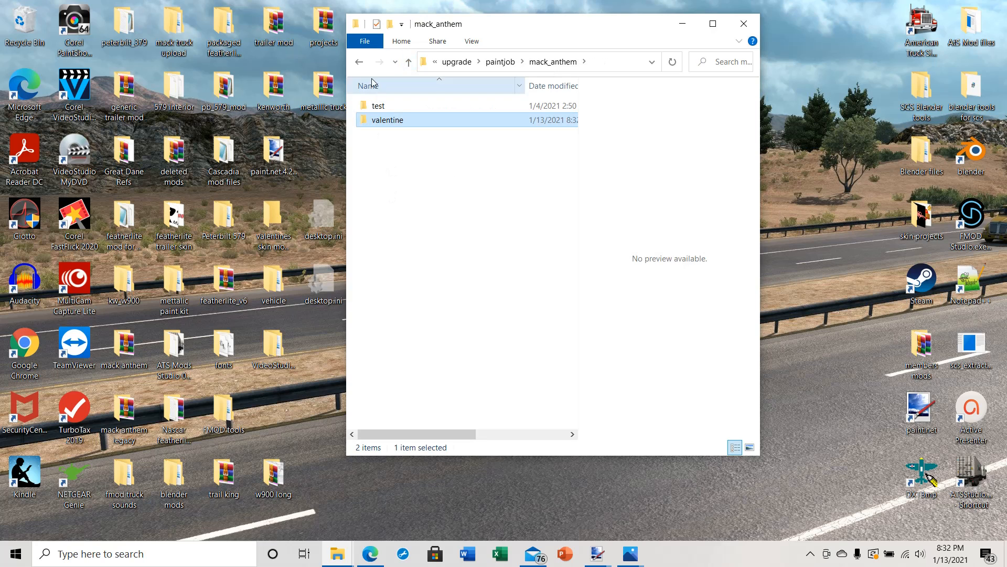
pyautogui.click(379, 107)
pyautogui.doubleClick(379, 108)
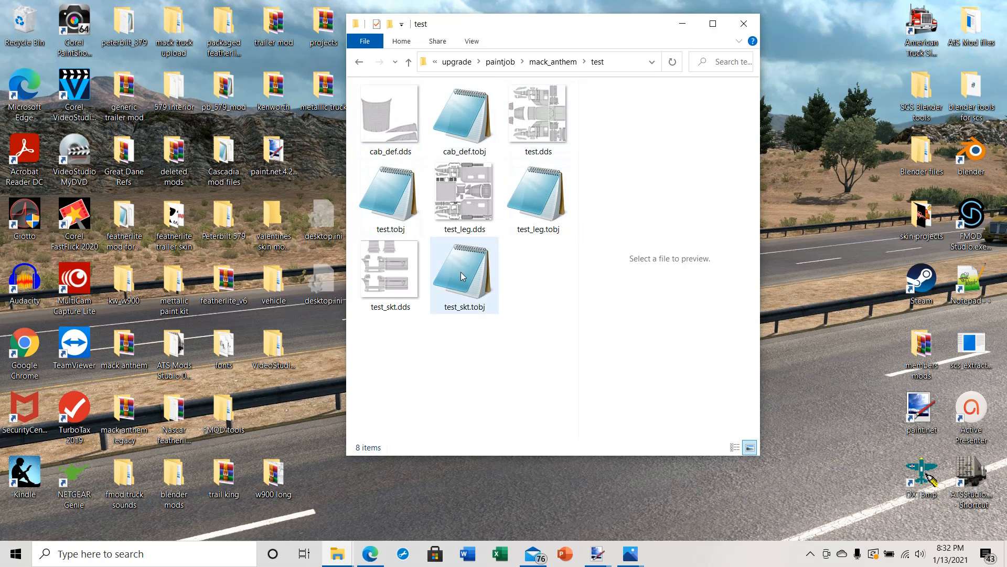
pyautogui.moveTo(474, 332); pyautogui.dragTo(541, 256)
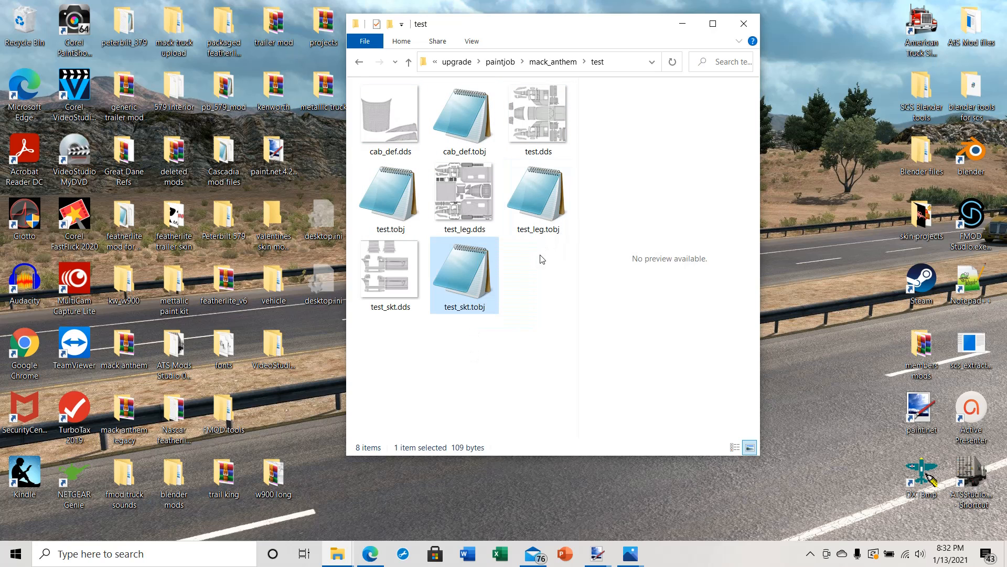
pyautogui.keyDown('shift'); pyautogui.click(542, 200); pyautogui.keyUp('shift')
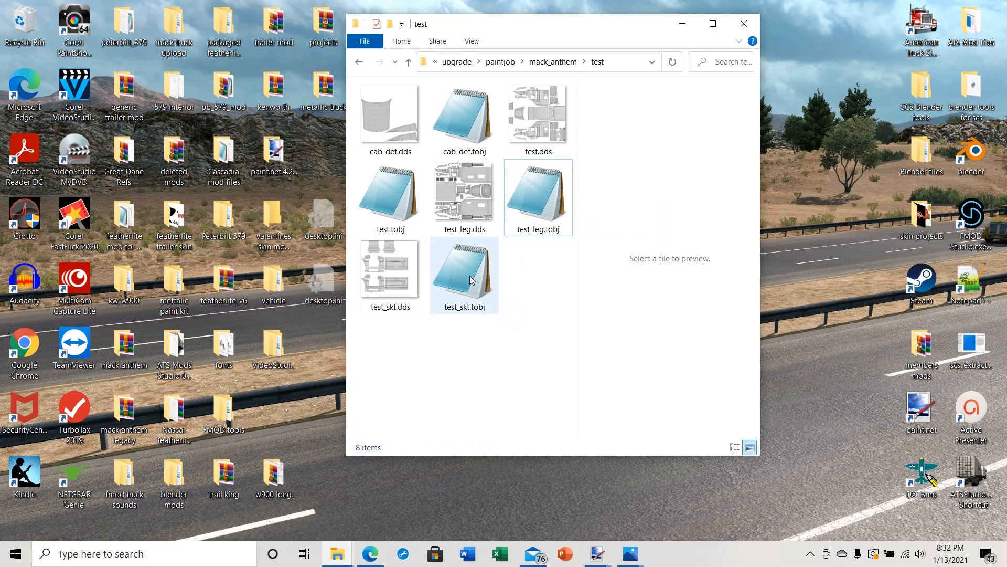
pyautogui.click(455, 275)
pyautogui.keyDown('ctrl'); pyautogui.click(542, 208); pyautogui.keyUp('ctrl')
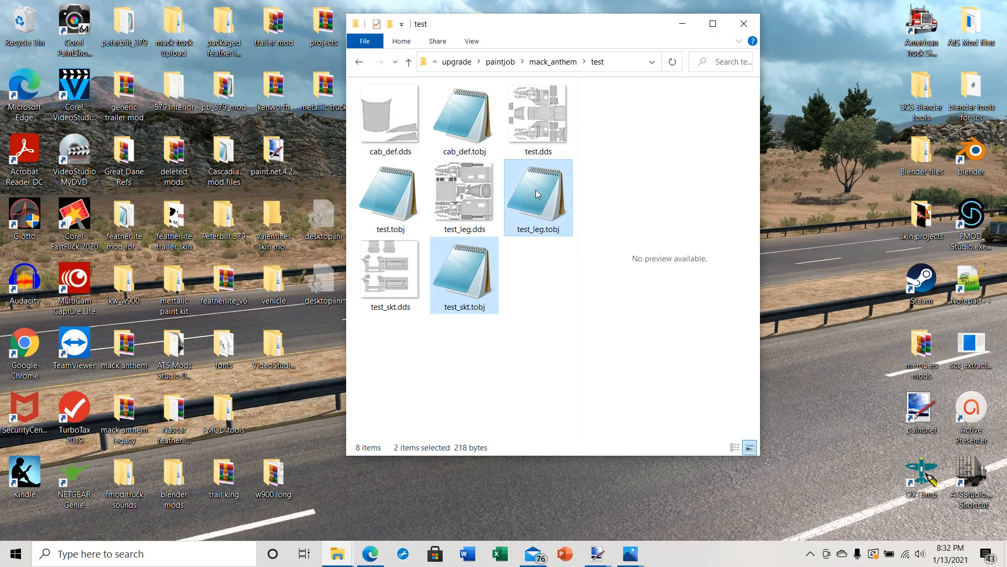
pyautogui.rightClick(537, 190)
pyautogui.click(566, 430)
# Paste the two copied tobj files into the valentine folder inside mack_anthem
pyautogui.click(411, 63)
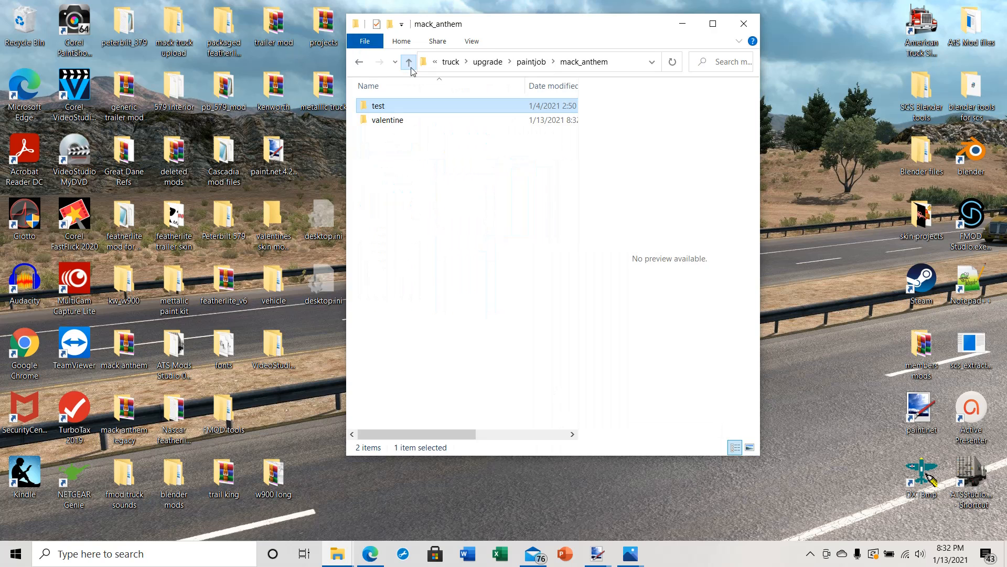
pyautogui.doubleClick(377, 122)
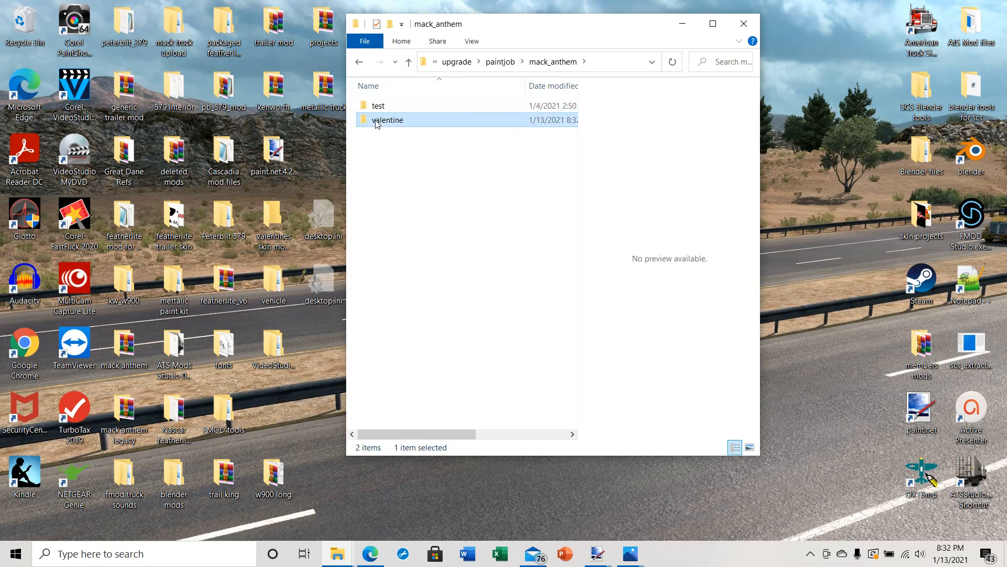
pyautogui.rightClick(407, 157)
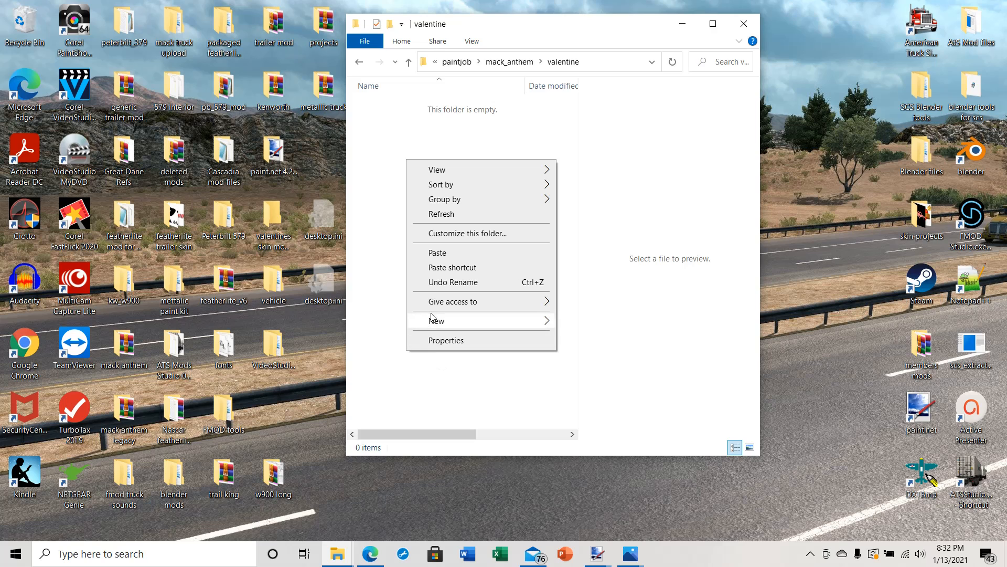
pyautogui.click(441, 253)
pyautogui.click(397, 197)
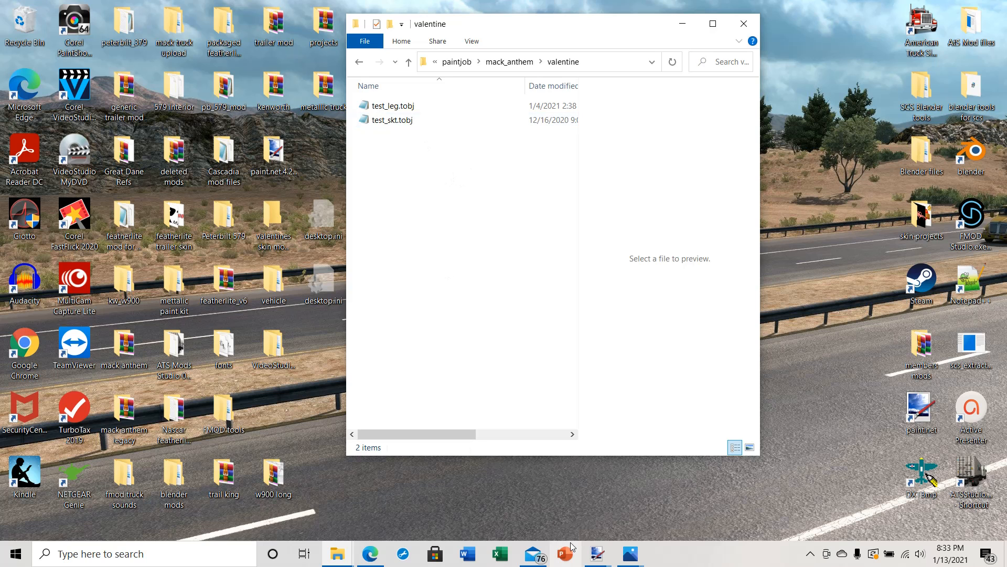
# Switch to test_leg.dds in paint.net and start saving a copy in mack anthem skin test mod within the desktop's video folder
pyautogui.moveTo(596, 561)
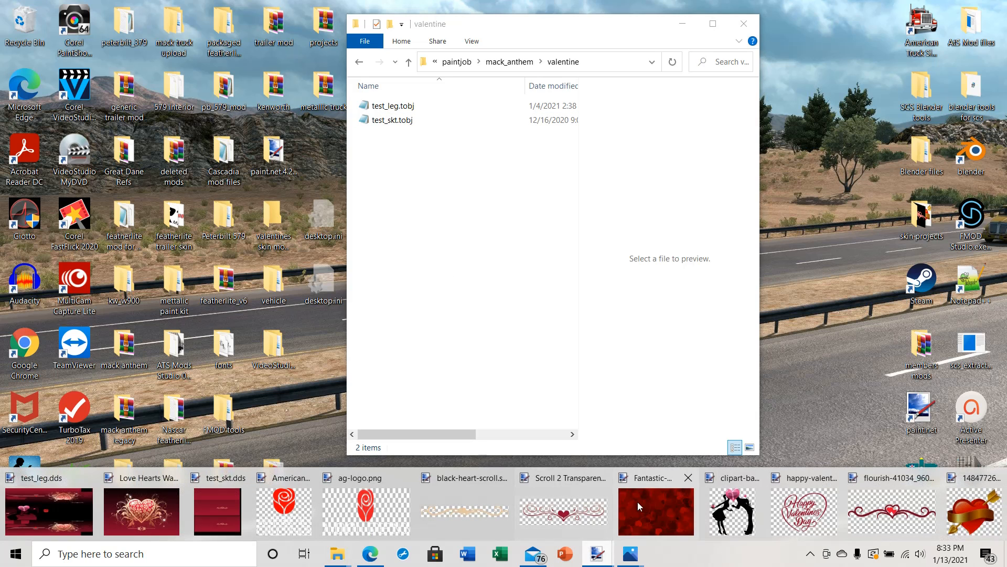
pyautogui.click(59, 501)
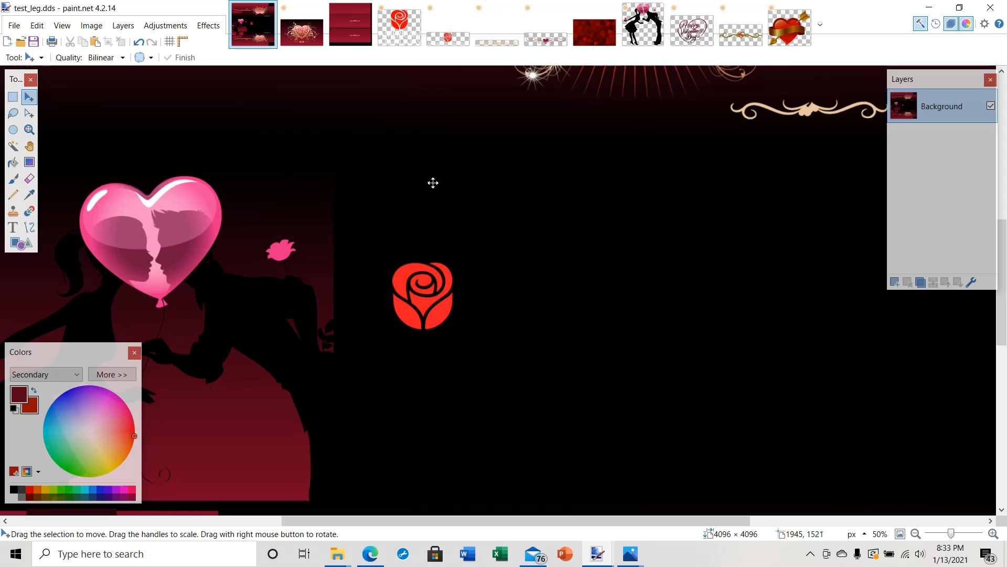
pyautogui.click(14, 26)
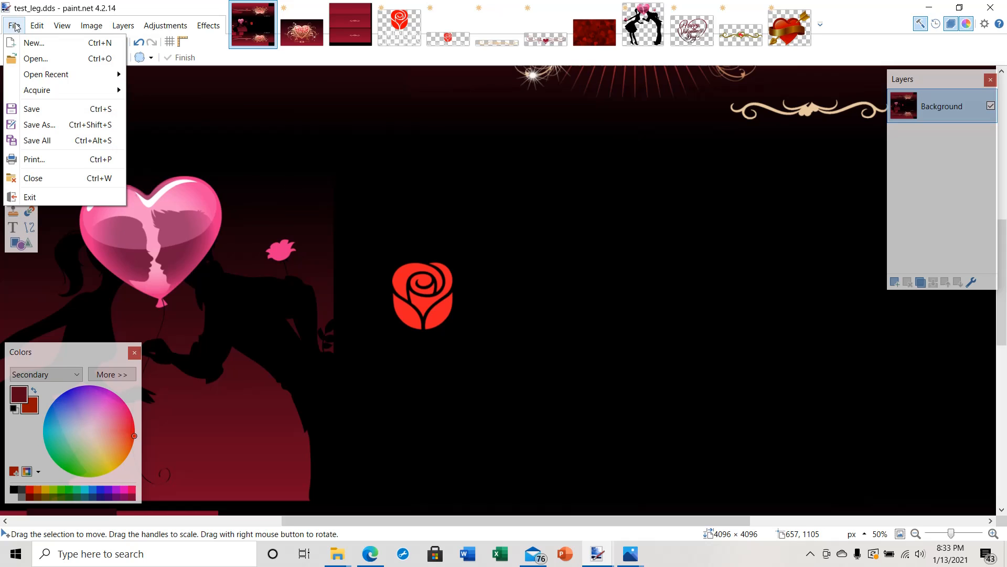
pyautogui.click(34, 125)
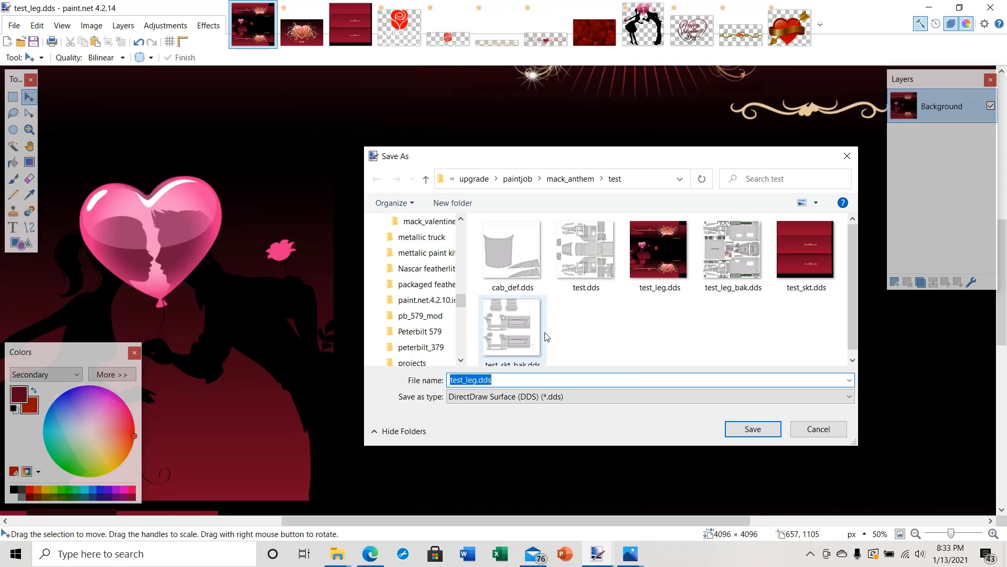
pyautogui.click(426, 180)
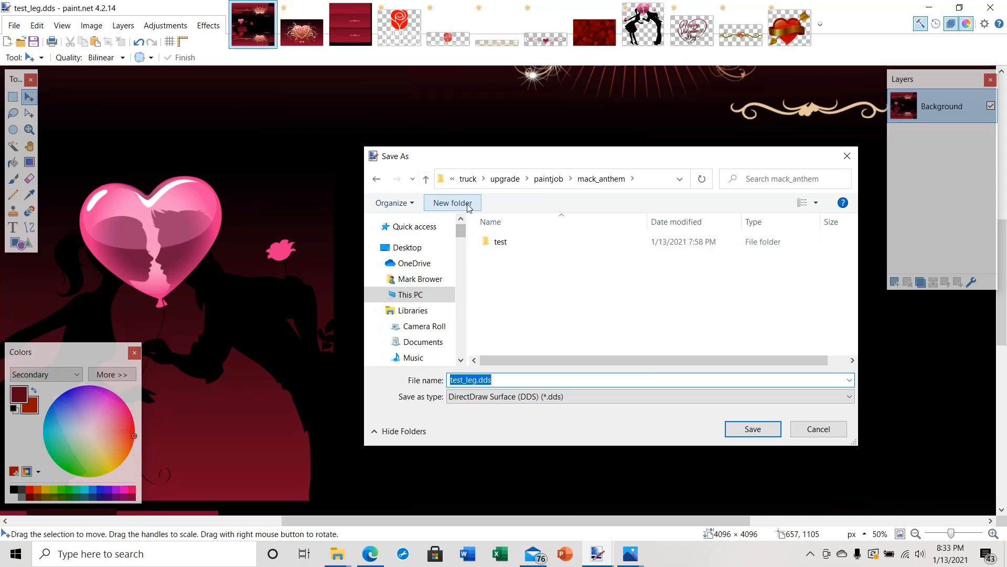
pyautogui.click(414, 247)
pyautogui.scroll(-10, 588, 293)
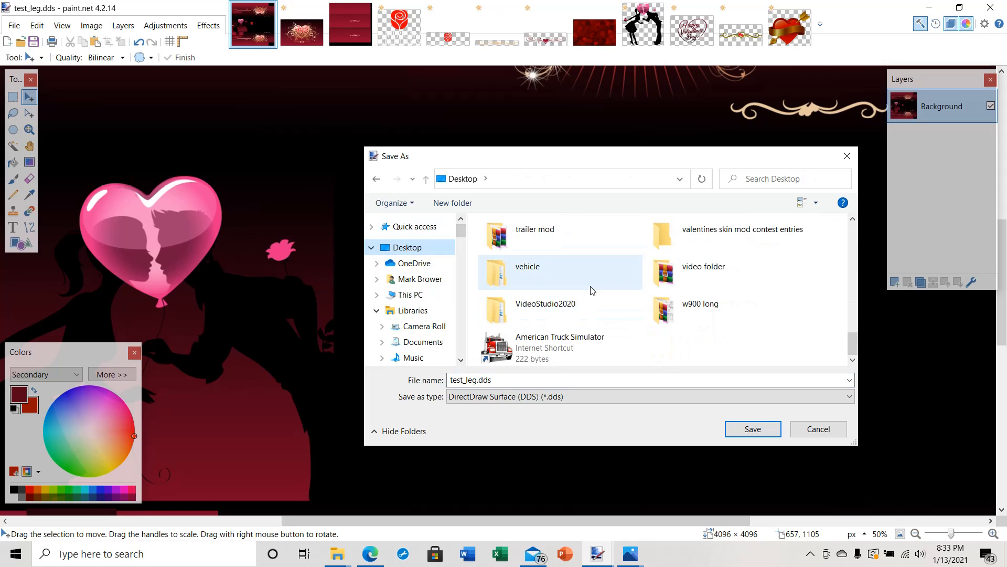
pyautogui.doubleClick(675, 270)
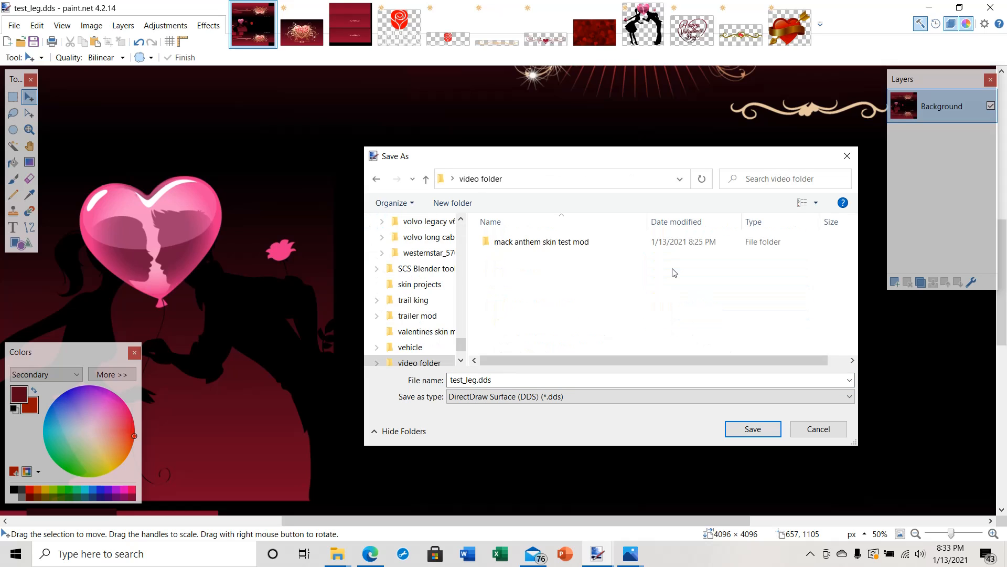
pyautogui.doubleClick(501, 241)
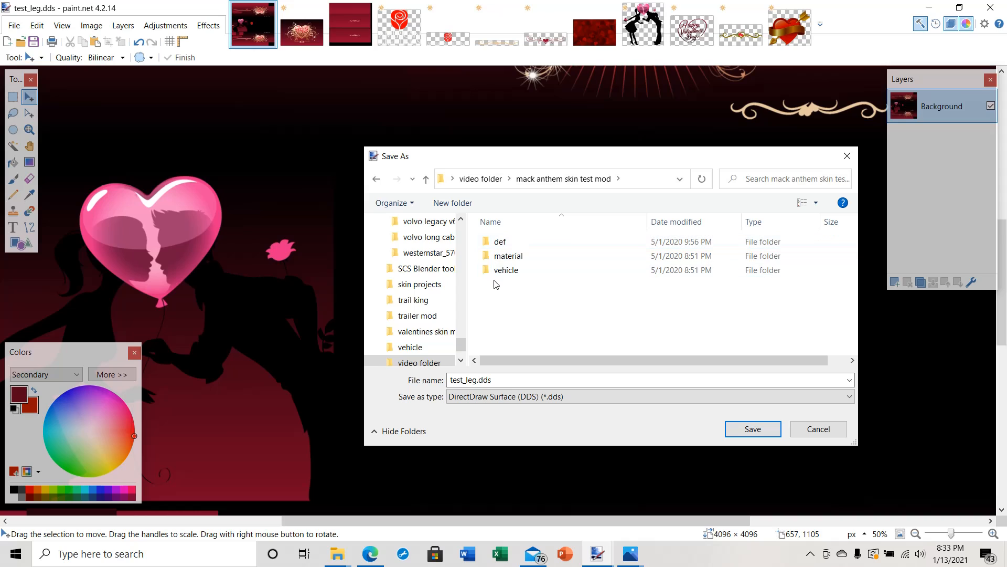
# Set the save location to the mod's vehicle/truck/upgrade/paintjob/mack_anthem/valentine folder
pyautogui.click(500, 271)
pyautogui.doubleClick(500, 272)
pyautogui.doubleClick(495, 244)
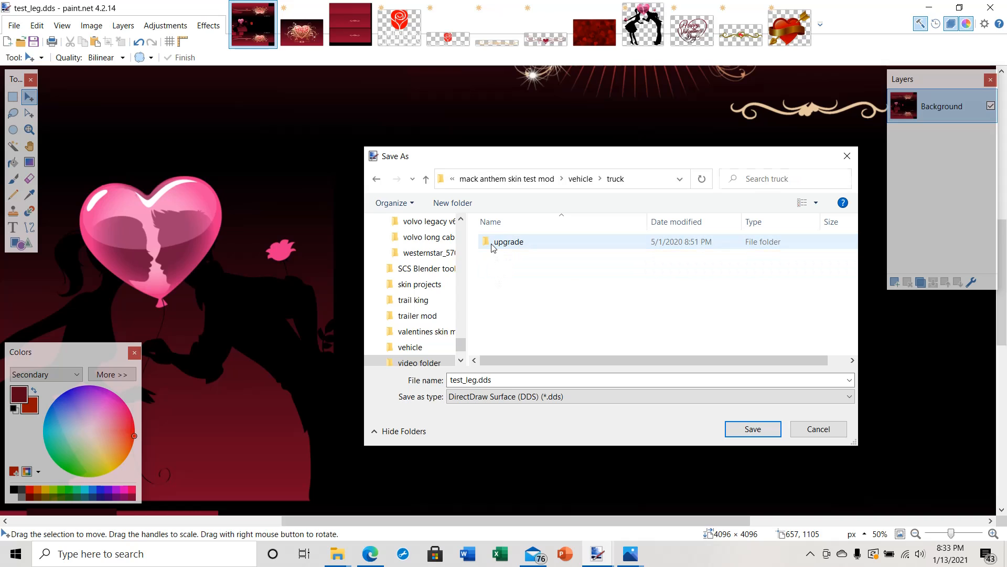
pyautogui.doubleClick(493, 242)
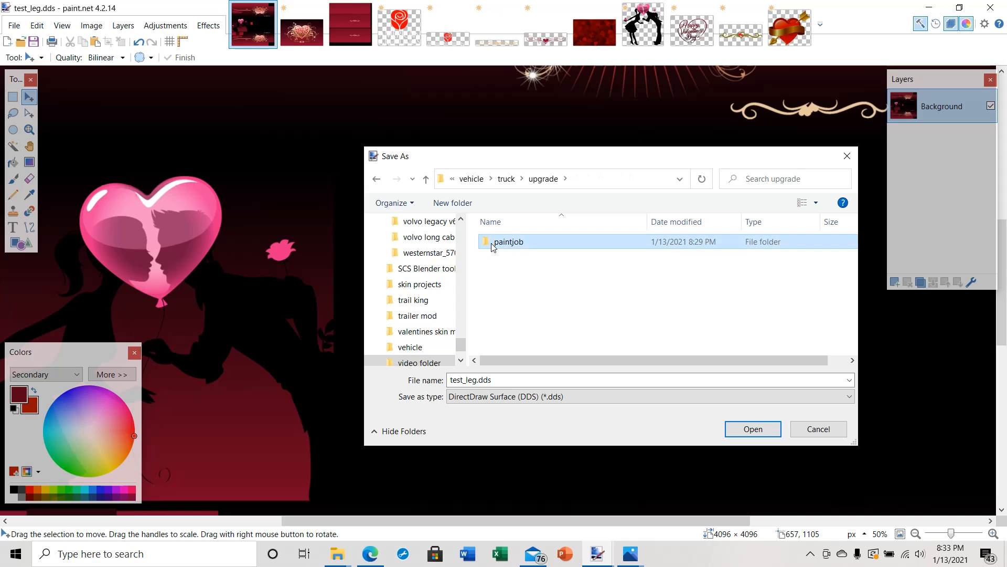
pyautogui.doubleClick(493, 243)
pyautogui.doubleClick(494, 242)
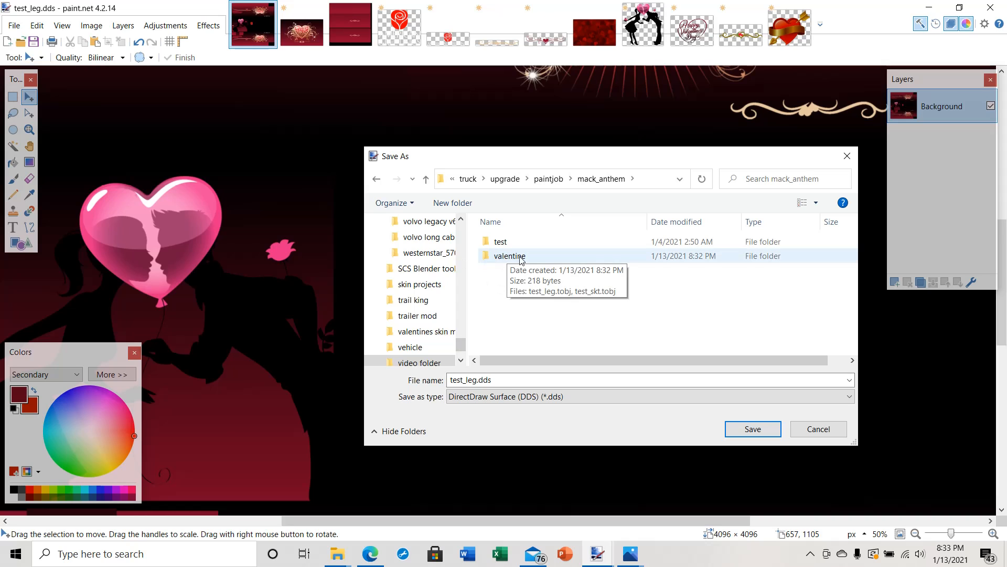
pyautogui.doubleClick(490, 255)
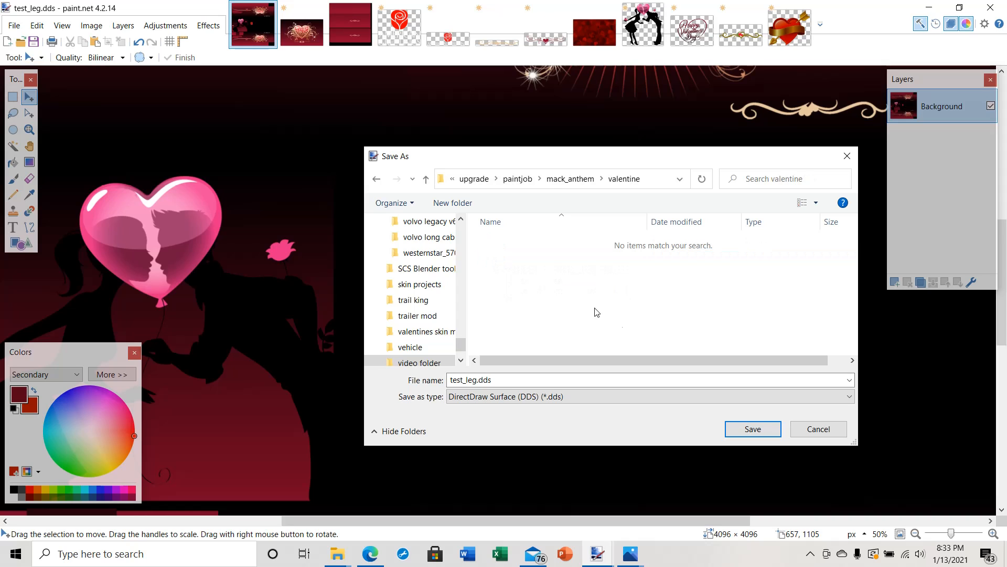
# Save the legacy texture as mk_val.dds using the BC3 (Linear, DXT5) setting
pyautogui.doubleClick(477, 379)
pyautogui.press('End')
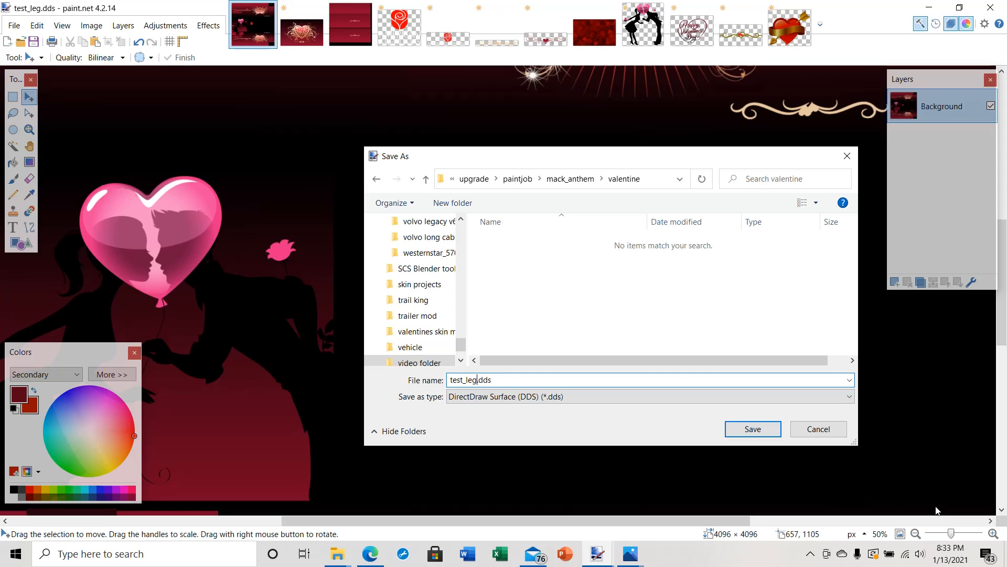
pyautogui.press('BackSpace')
pyautogui.press('BackSpace')
pyautogui.write('_')
pyautogui.click(761, 431)
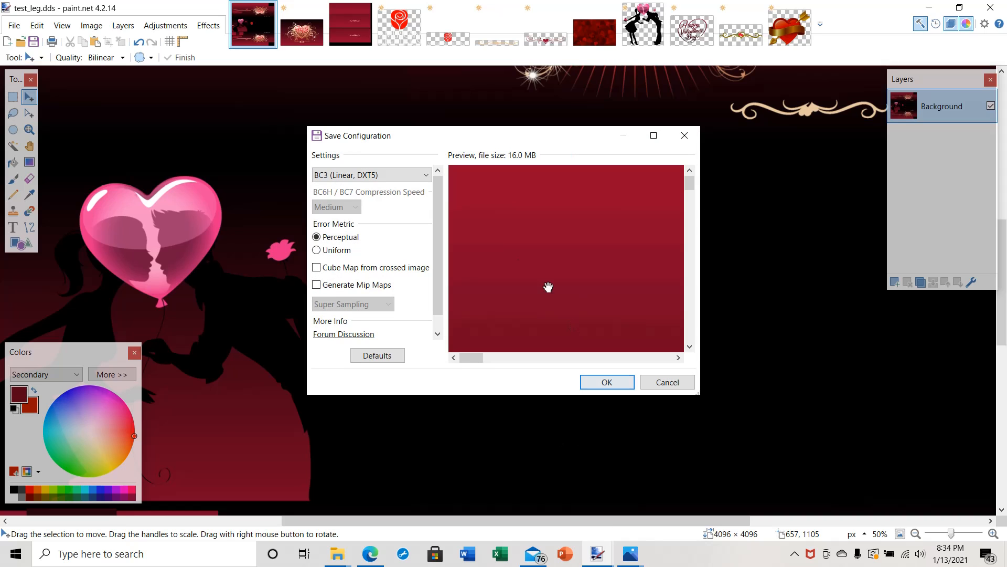
pyautogui.click(608, 385)
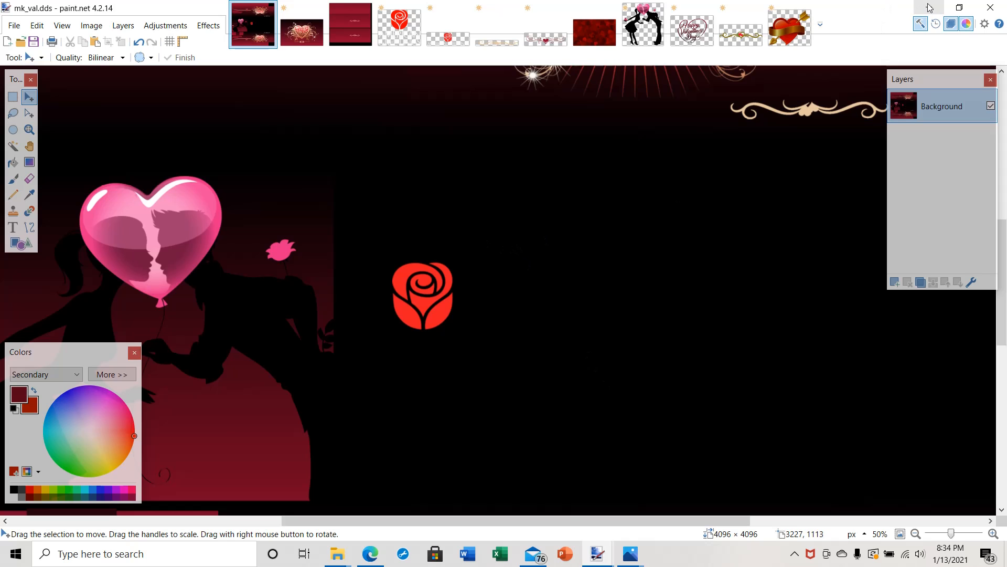
# Undo the flattening of test_skt.dds, then show the Background template layer to check the artwork placement and hide it again
pyautogui.click(354, 27)
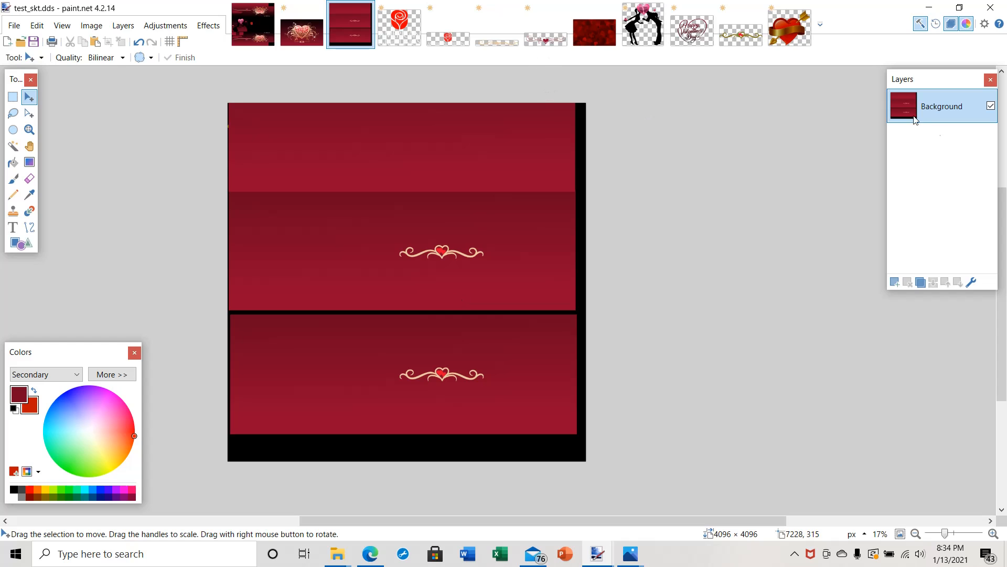
pyautogui.click(138, 41)
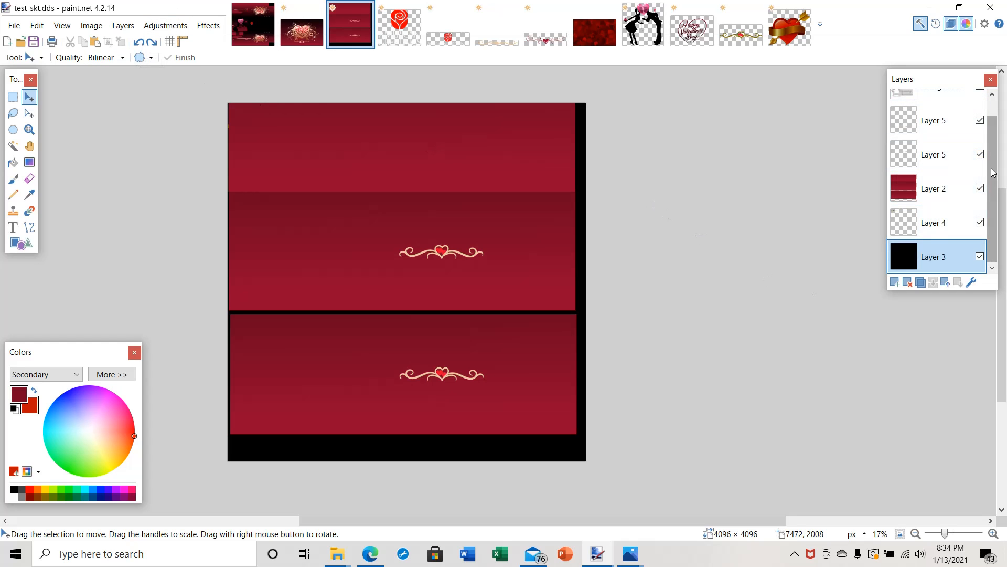
pyautogui.scroll(1, 993, 172)
pyautogui.click(981, 105)
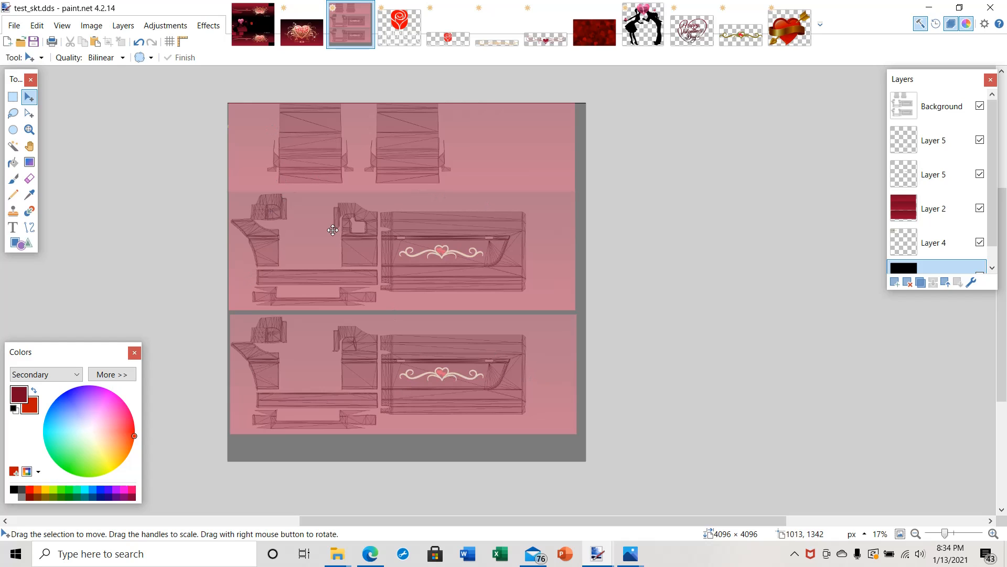
pyautogui.click(980, 107)
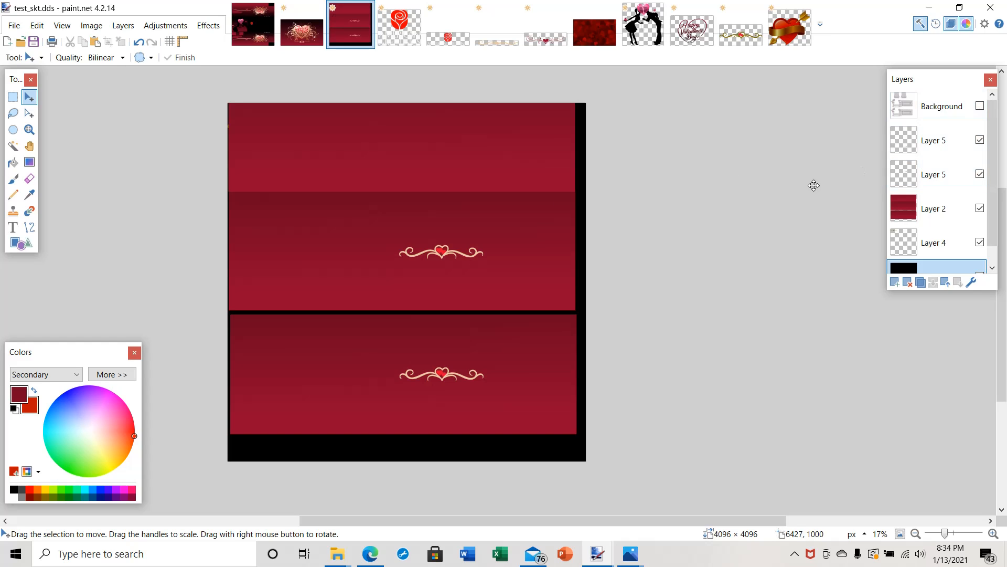
# Start saving a copy of test_skt.dds and browse to mack anthem skin test mod within the desktop's video folder
pyautogui.click(15, 25)
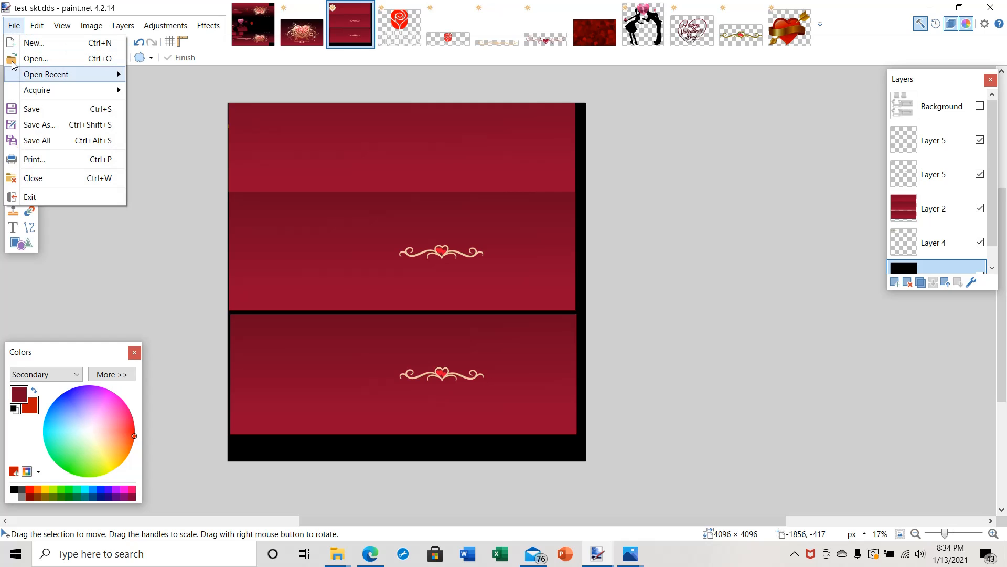
pyautogui.click(32, 126)
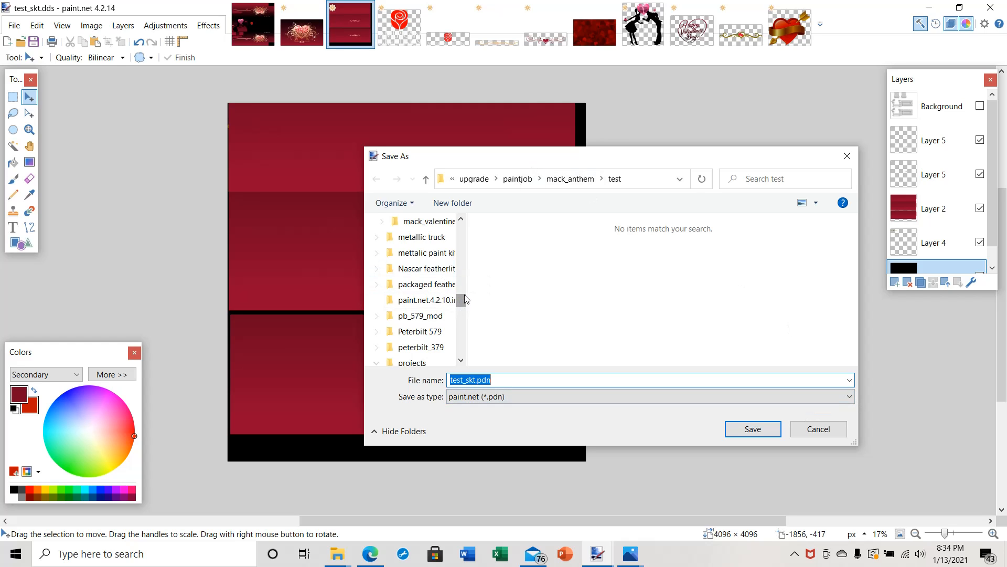
pyautogui.moveTo(464, 297); pyautogui.dragTo(459, 347)
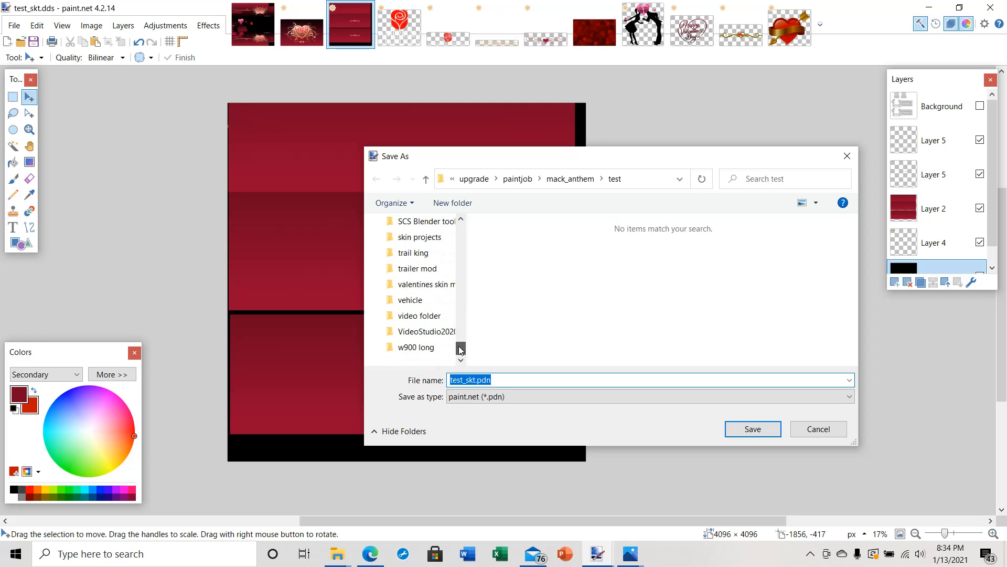
pyautogui.scroll(4, 446, 320)
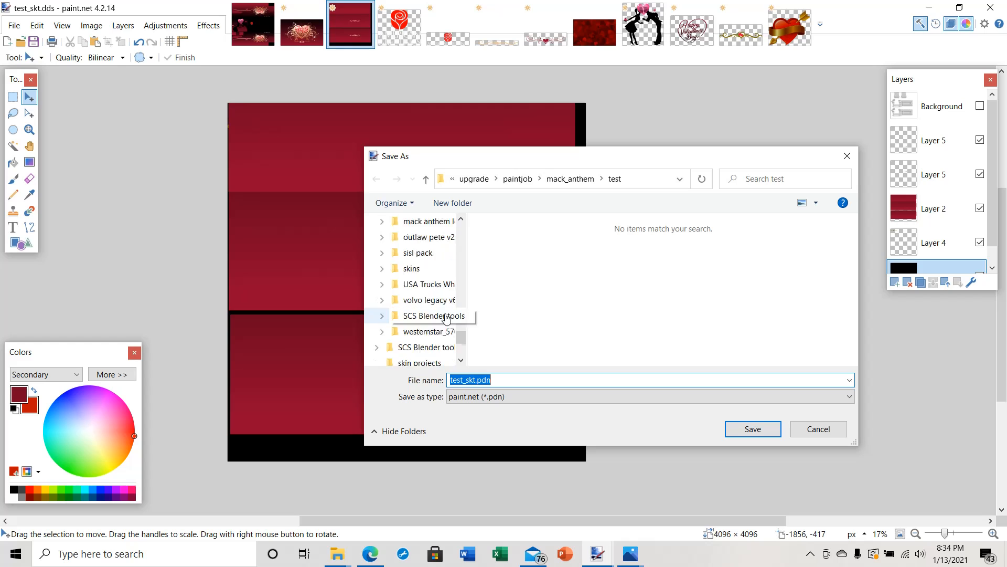
pyautogui.scroll(2, 453, 314)
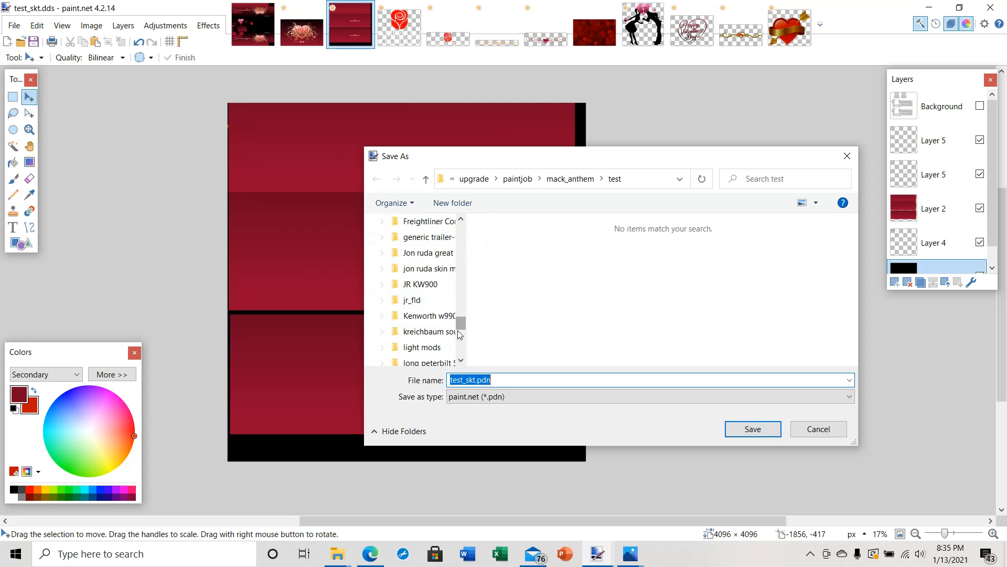
pyautogui.moveTo(460, 324); pyautogui.dragTo(460, 210)
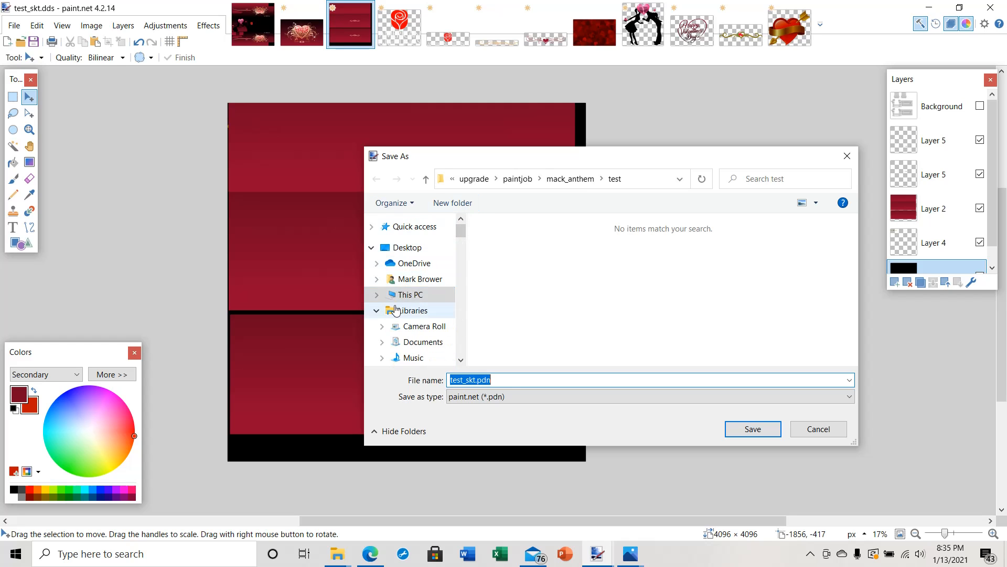
pyautogui.scroll(-1, 418, 329)
pyautogui.scroll(-5, 418, 329)
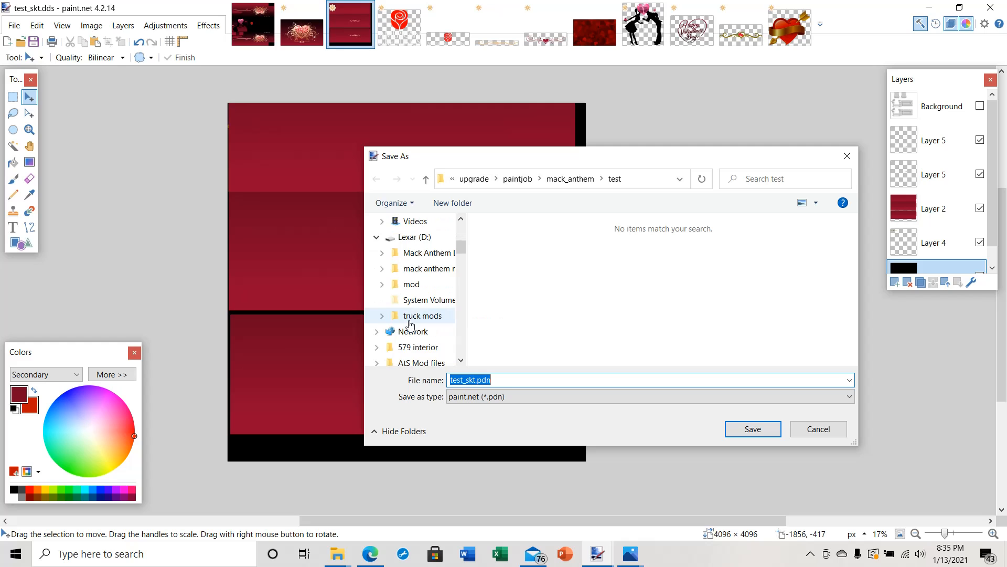
pyautogui.scroll(-10, 408, 318)
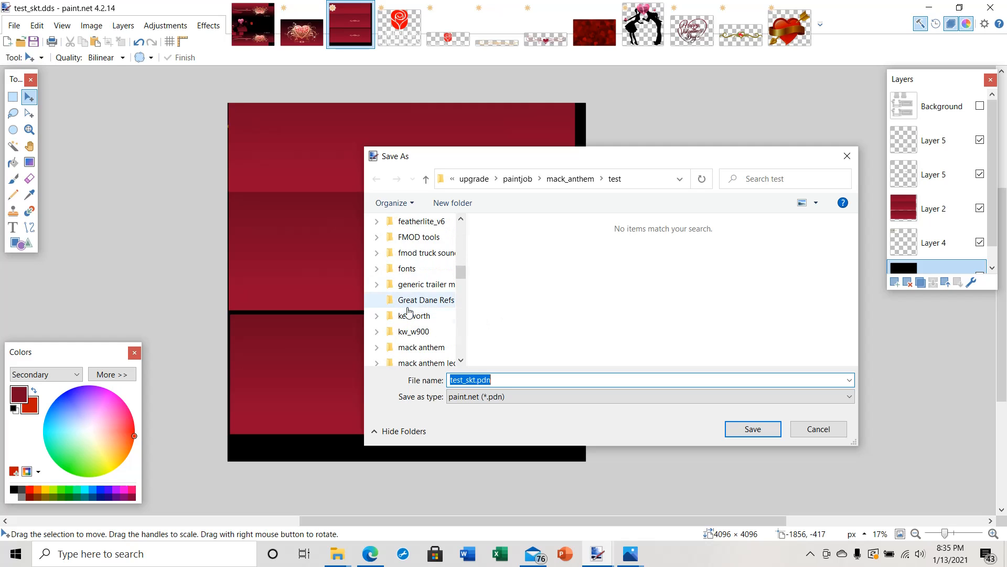
pyautogui.scroll(-10, 409, 306)
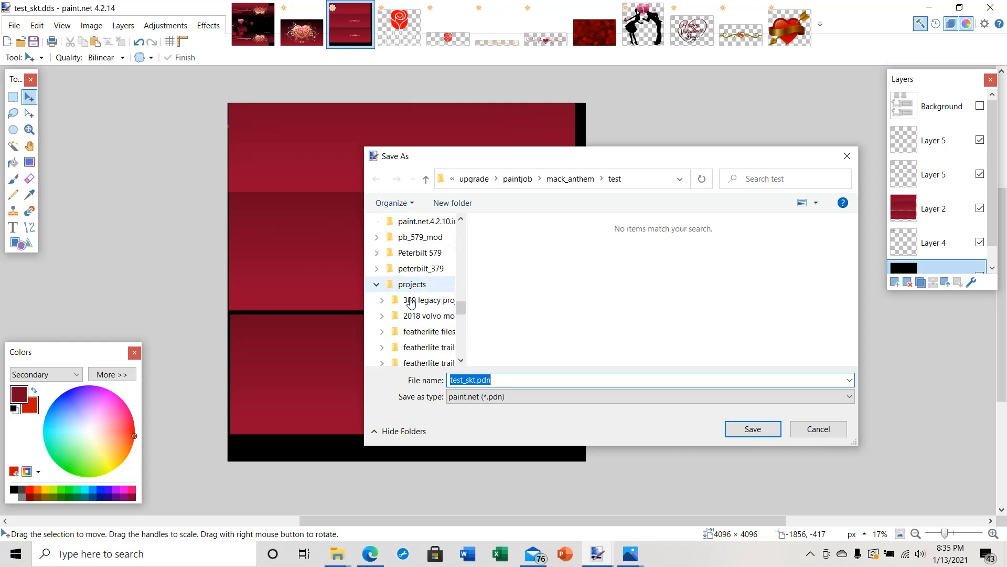
pyautogui.scroll(-8, 411, 305)
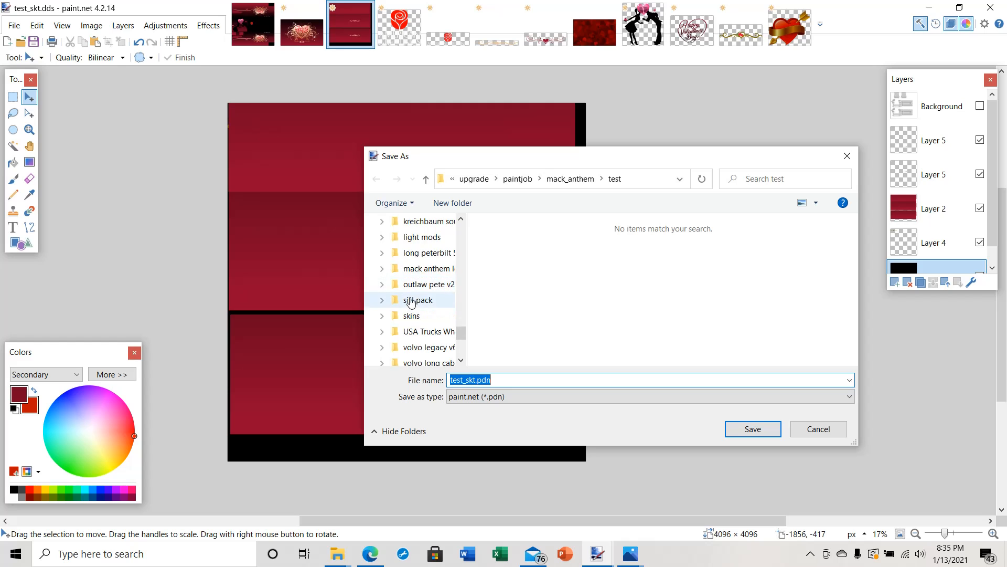
pyautogui.scroll(-3, 411, 299)
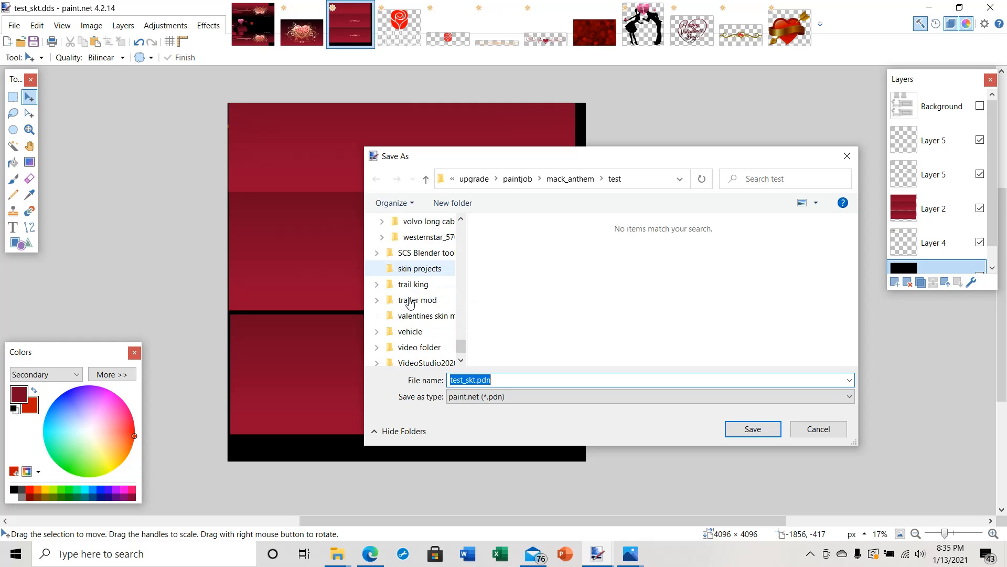
pyautogui.click(415, 348)
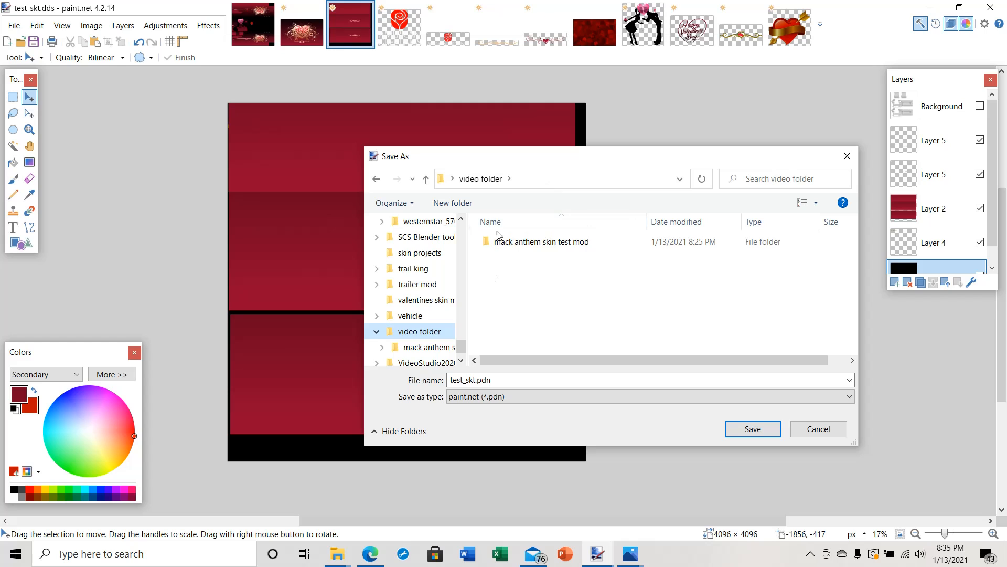
pyautogui.doubleClick(498, 246)
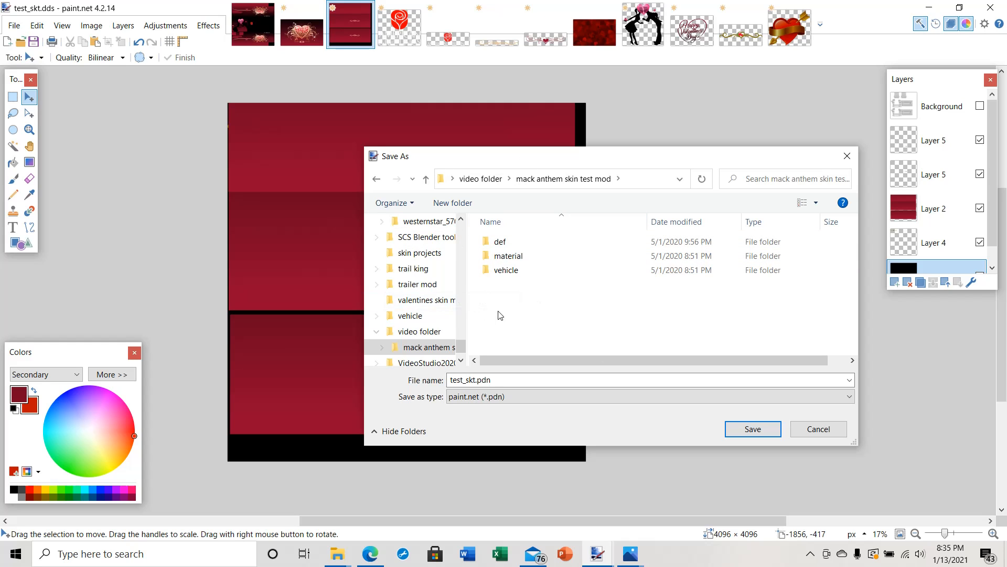
# Set the skirt texture's save location to the mod's vehicle/truck/upgrade/paintjob/mack_anthem/valentine folder
pyautogui.doubleClick(496, 270)
pyautogui.doubleClick(499, 242)
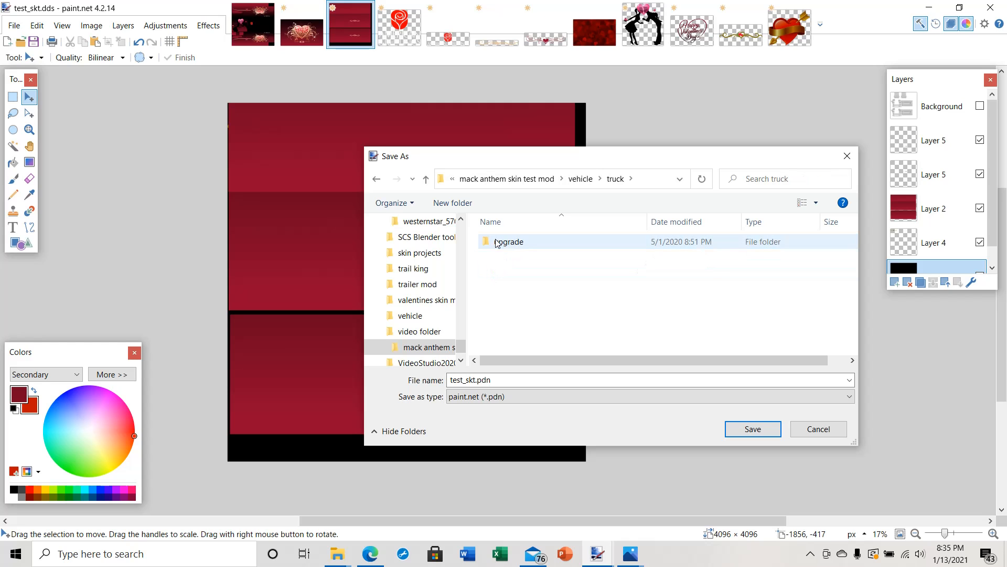
pyautogui.doubleClick(498, 242)
pyautogui.doubleClick(498, 242)
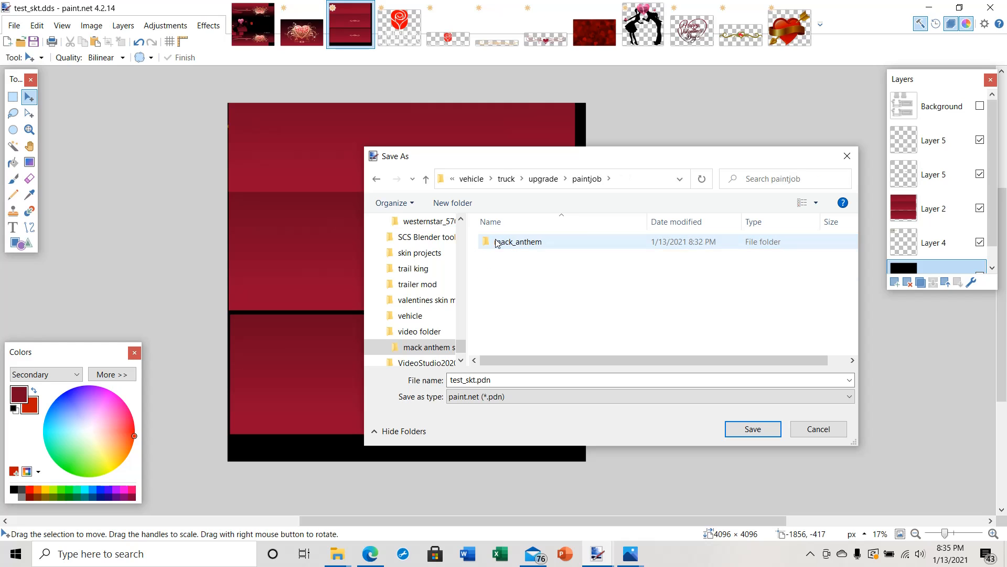
pyautogui.doubleClick(498, 242)
pyautogui.doubleClick(496, 256)
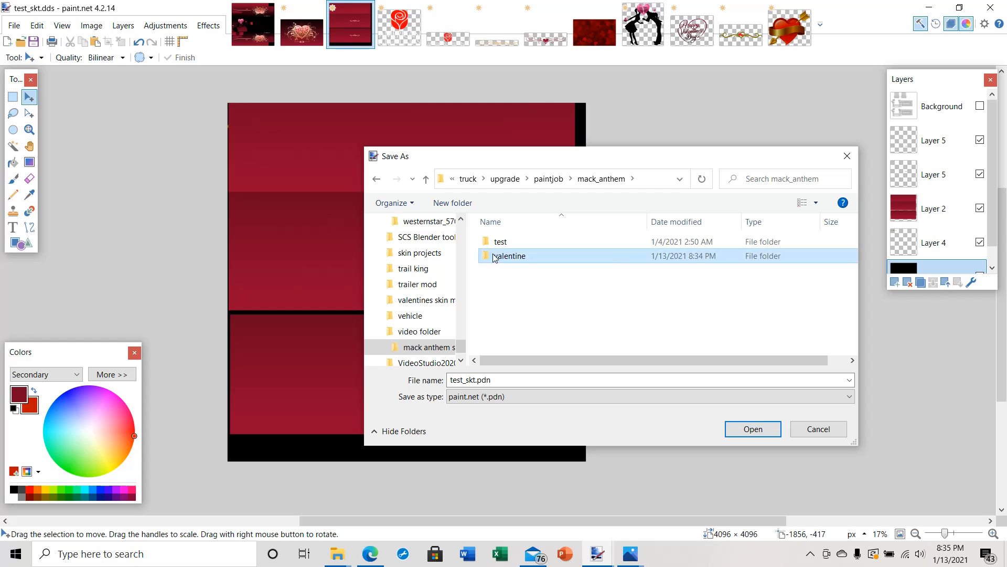
# Save the skirt texture as skt_val.dds in DirectDraw Surface format with the BC3 (Linear, DXT5) setting, flattening the image
pyautogui.click(474, 379)
pyautogui.click(665, 397)
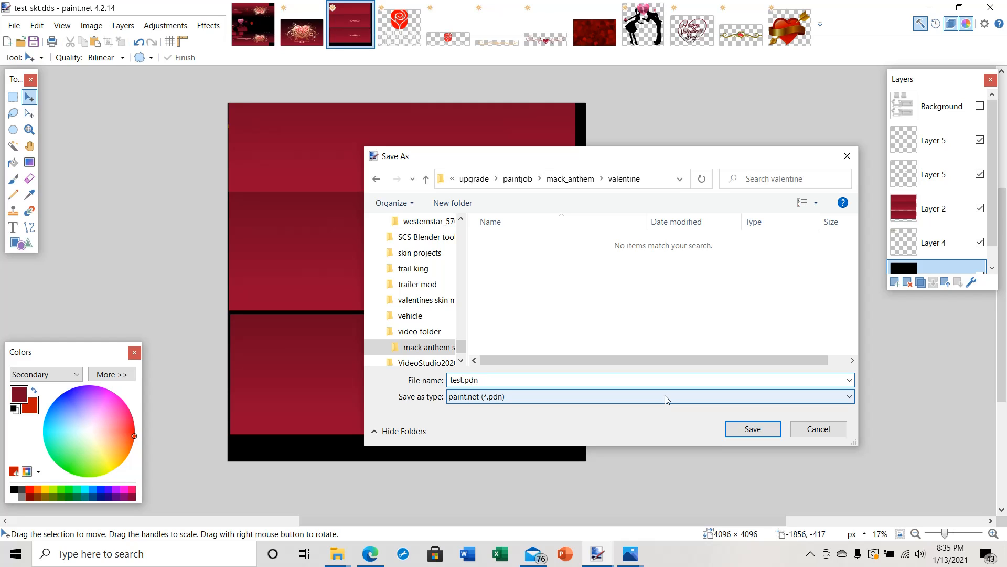
pyautogui.press('BackSpace')
pyautogui.press('BackSpace')
pyautogui.press('BackSpace')
pyautogui.press('BackSpace')
pyautogui.click(850, 397)
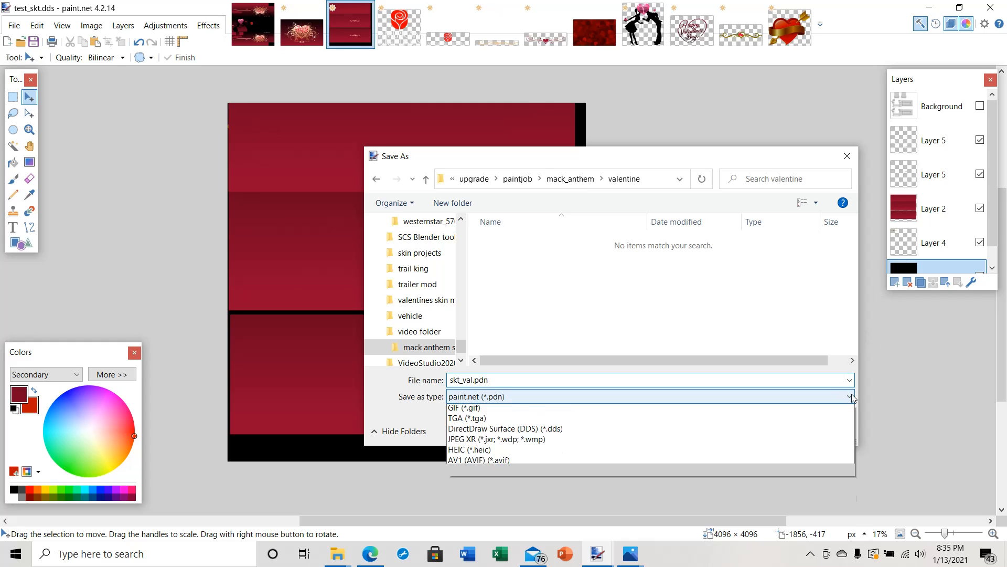
pyautogui.click(481, 483)
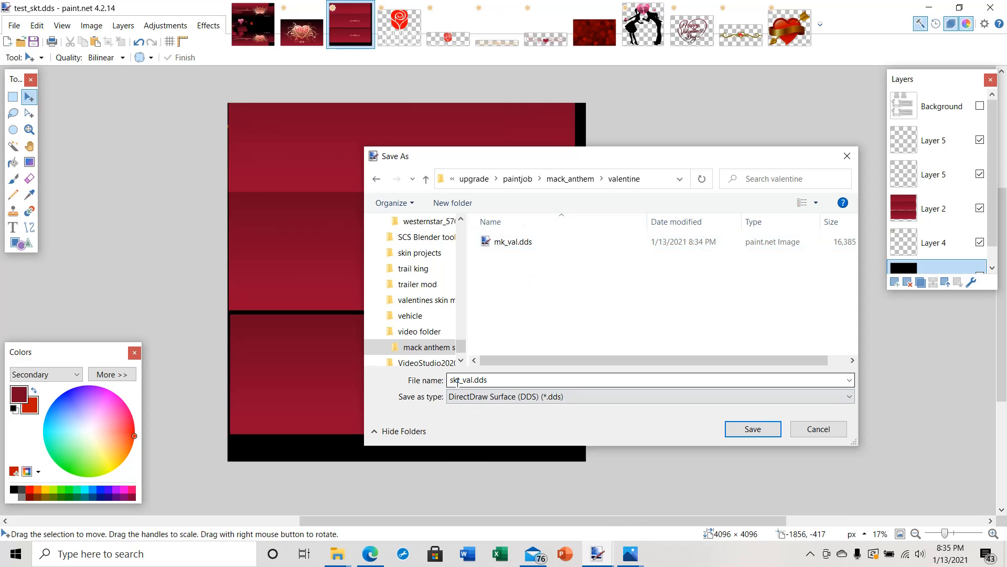
pyautogui.click(745, 429)
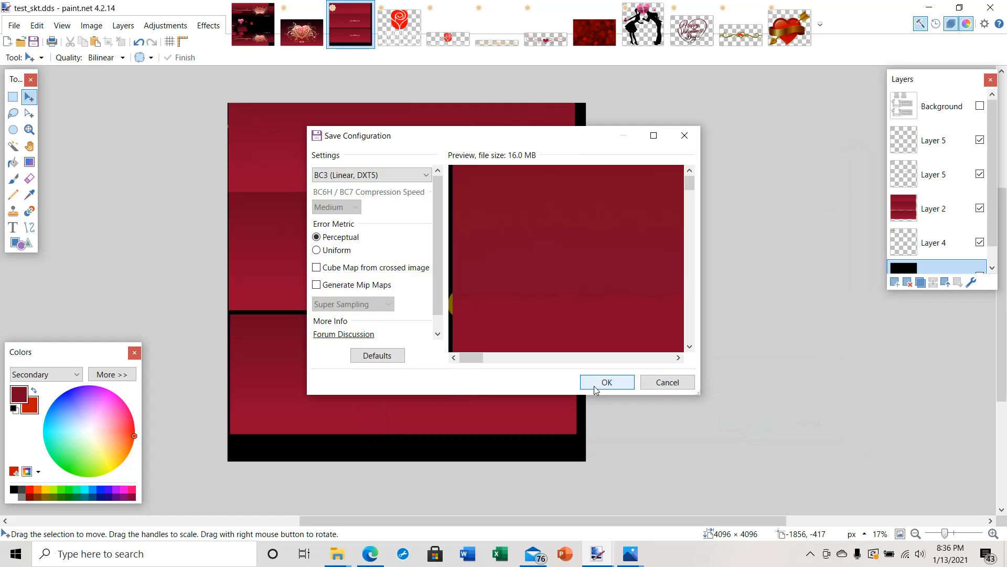
pyautogui.click(606, 383)
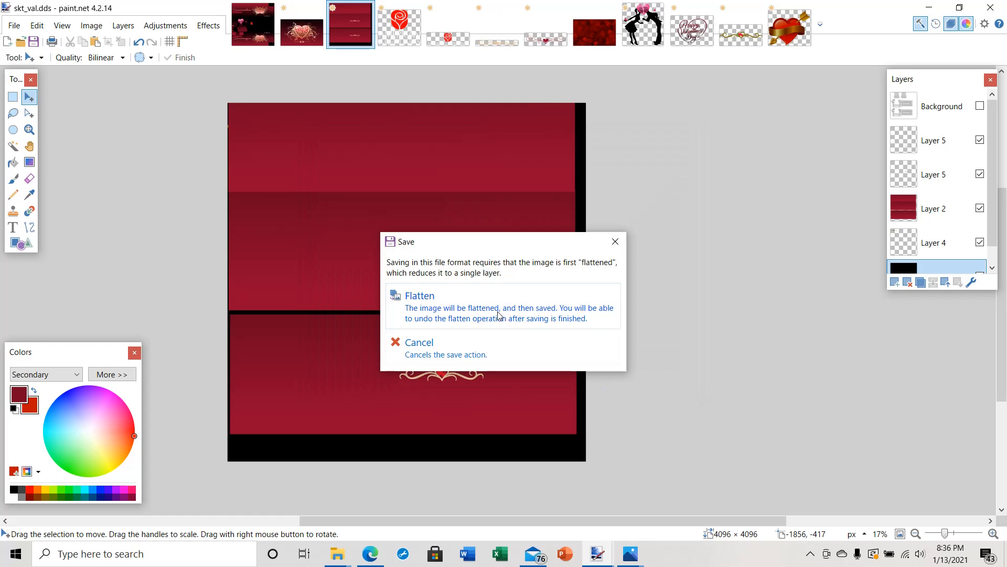
pyautogui.click(500, 316)
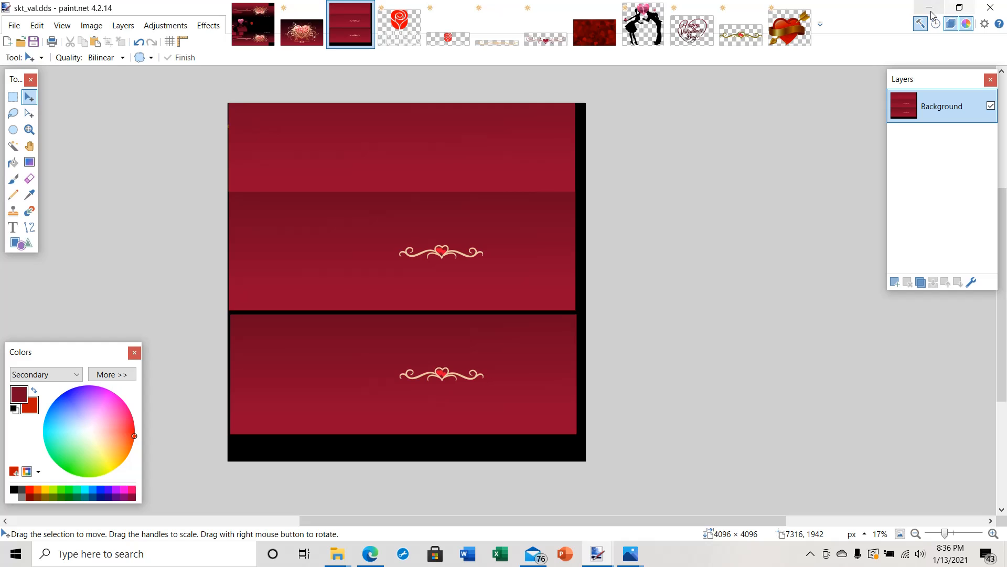
# Switch to the valentine folder in File Explorer and preview mk_val.dds and skt_val.dds
pyautogui.click(929, 10)
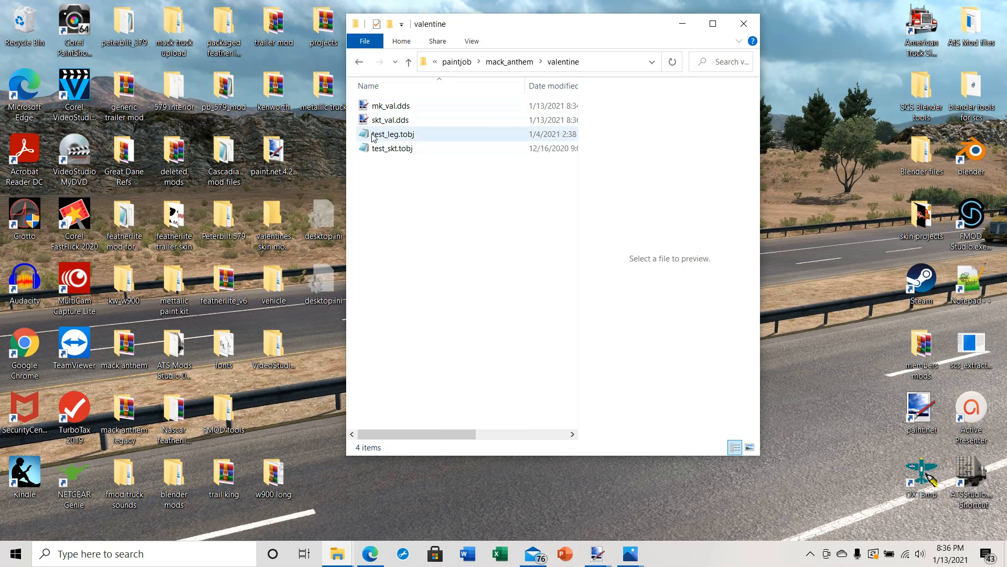
pyautogui.click(376, 104)
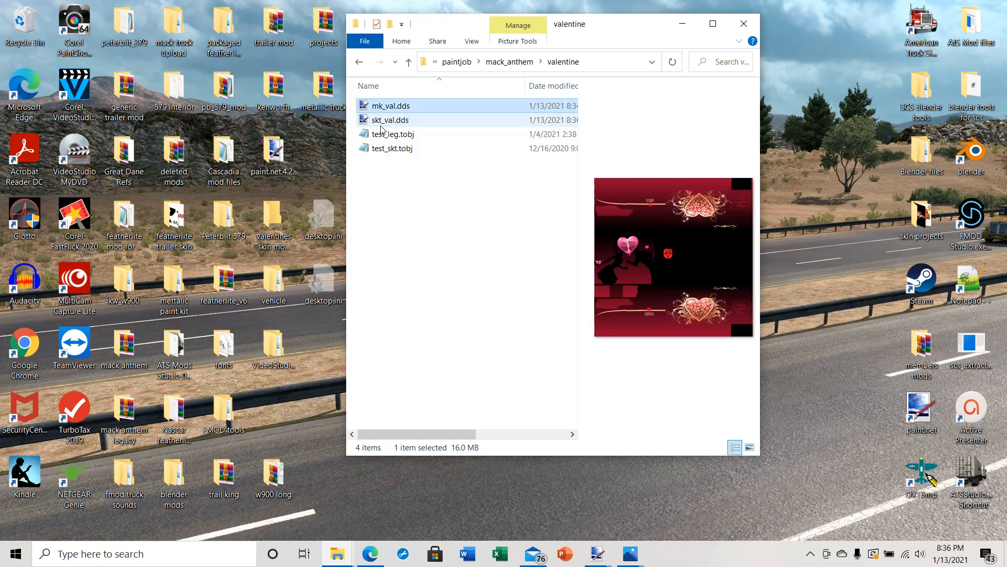
pyautogui.click(381, 120)
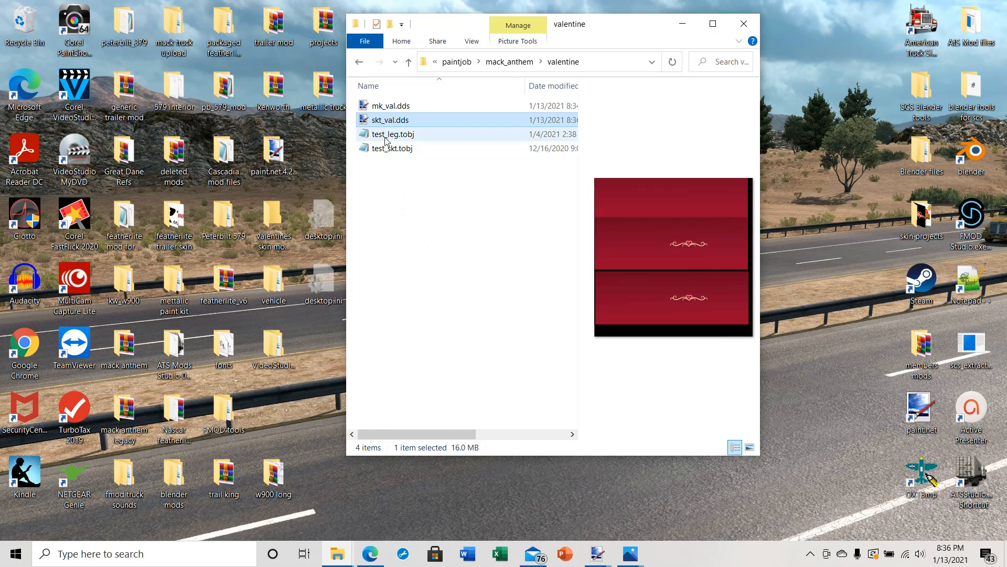
pyautogui.click(394, 223)
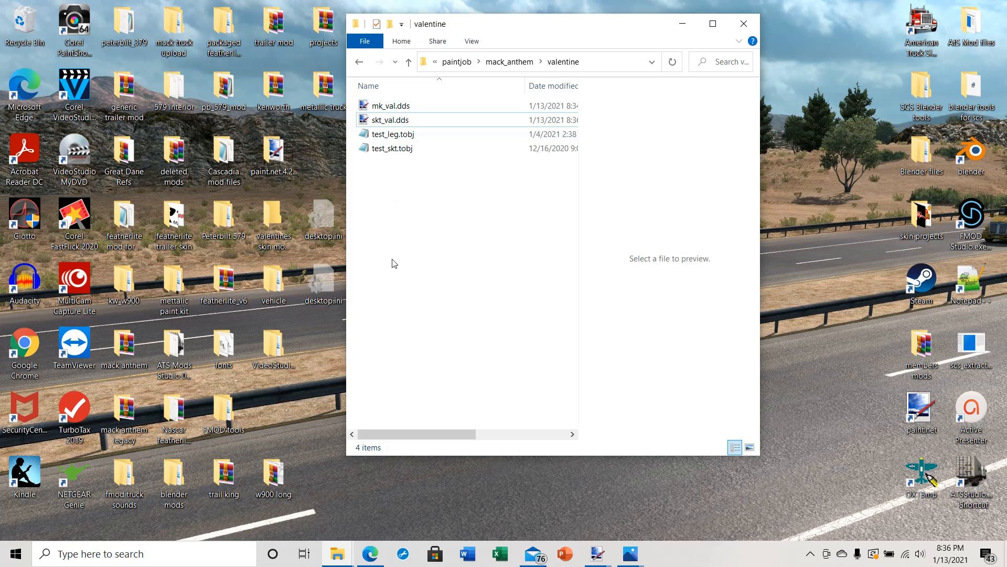
# Rename test_leg.tobj in the valentine folder to mk_val.tobj to match the legacy texture mk_val.dds
pyautogui.click(373, 106)
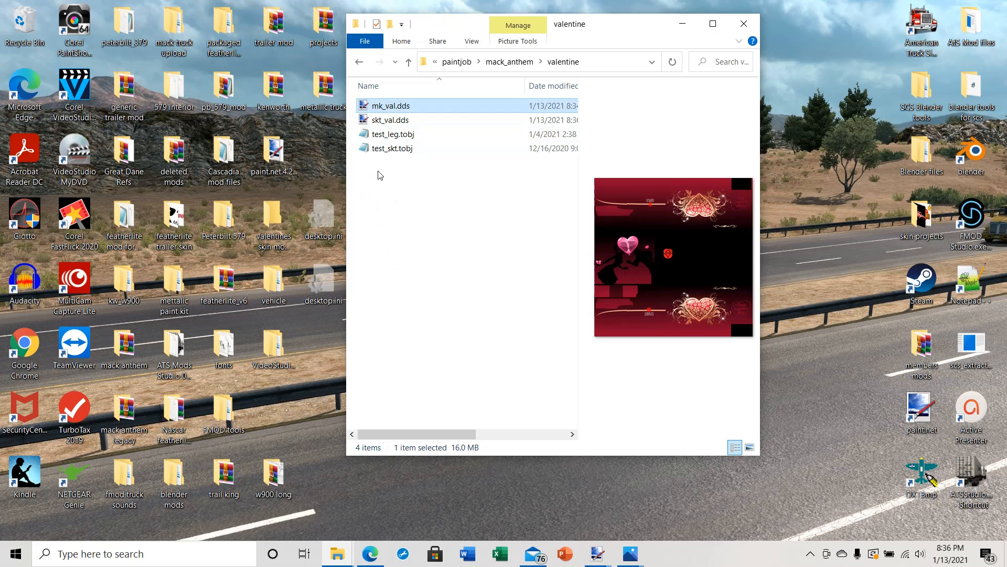
pyautogui.keyDown('shift'); pyautogui.click(374, 136); pyautogui.keyUp('shift')
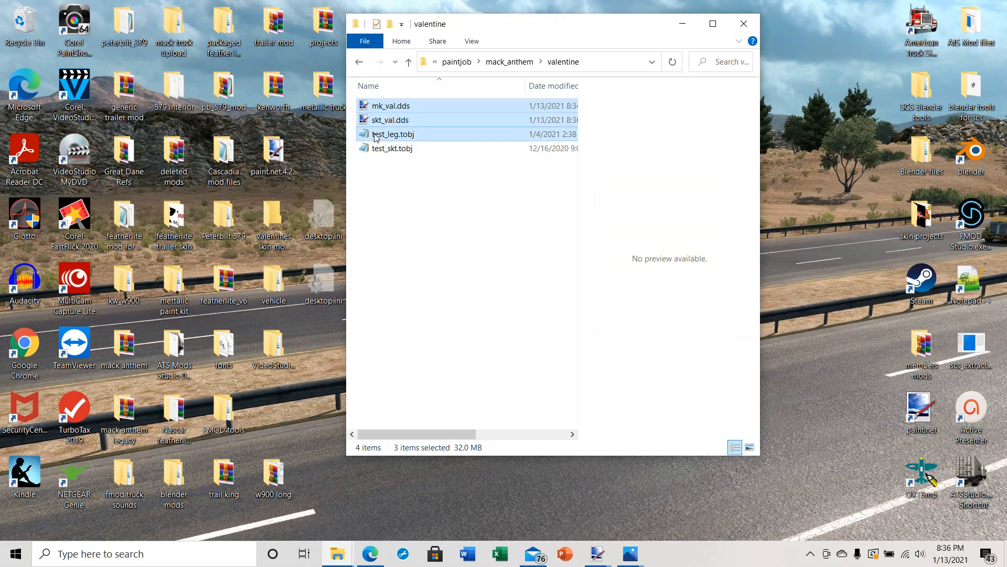
pyautogui.click(386, 172)
pyautogui.click(374, 106)
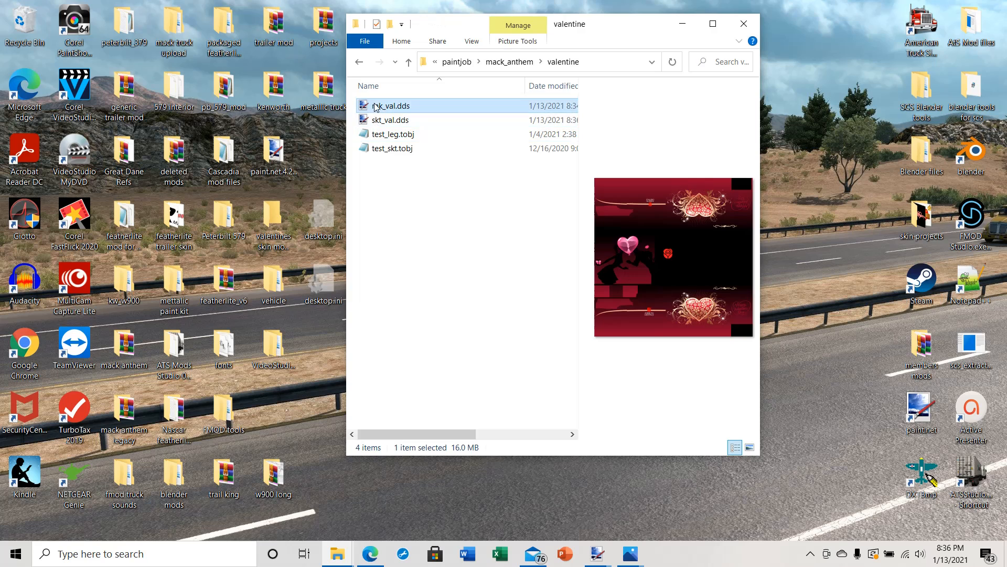
pyautogui.keyDown('ctrl'); pyautogui.click(385, 135); pyautogui.keyUp('ctrl')
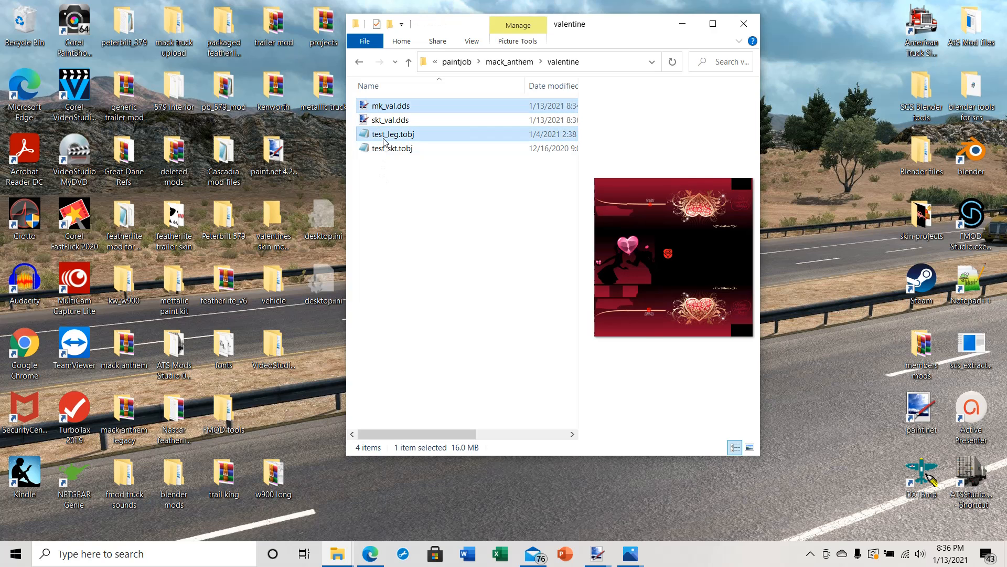
pyautogui.rightClick(384, 137)
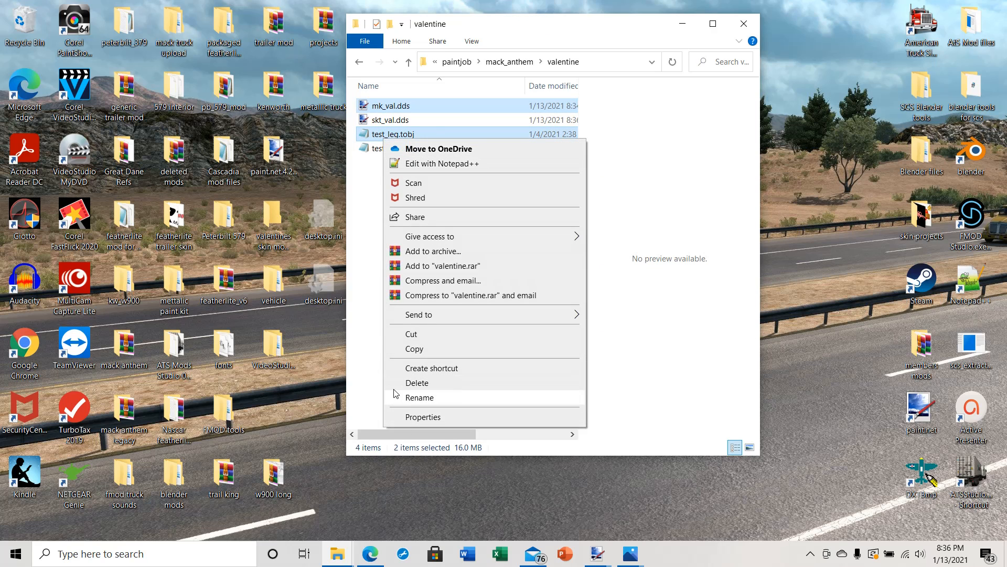
pyautogui.click(419, 397)
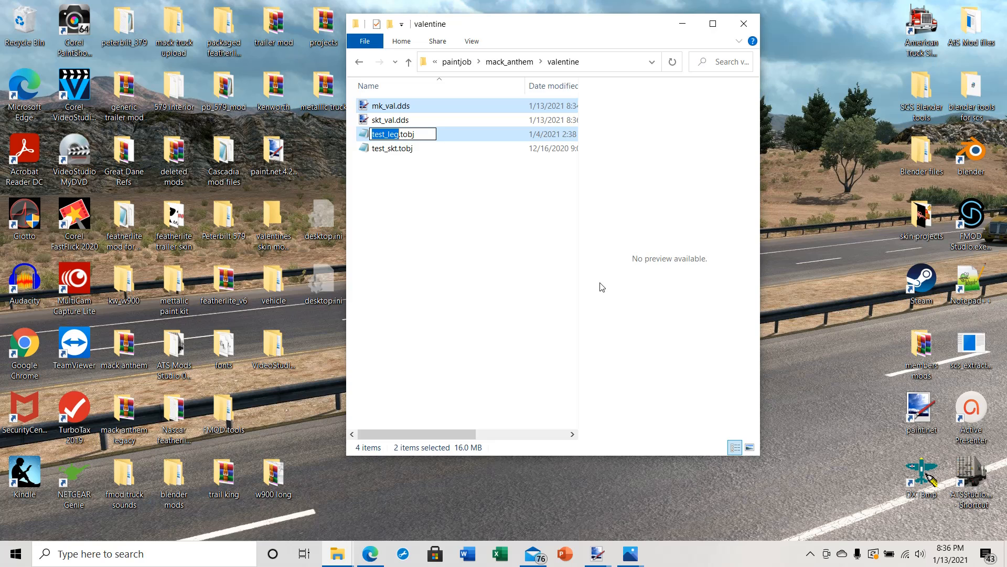
pyautogui.press('Right')
pyautogui.press('BackSpace')
pyautogui.press('BackSpace')
pyautogui.press('BackSpace')
pyautogui.press('BackSpace')
pyautogui.press('BackSpace')
pyautogui.press('BackSpace')
pyautogui.press('BackSpace')
pyautogui.press('BackSpace')
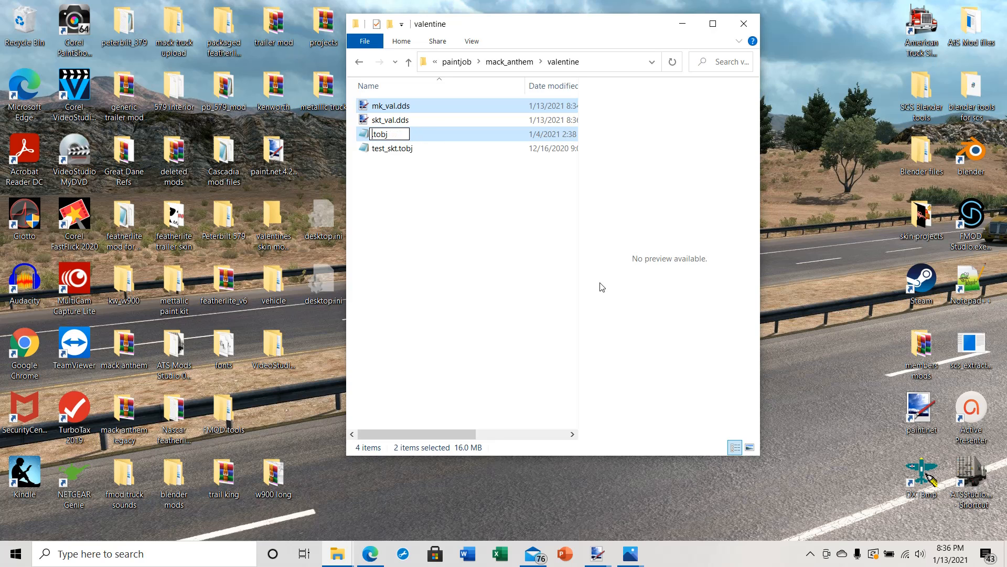
pyautogui.write('mk_val')
pyautogui.press('Return')
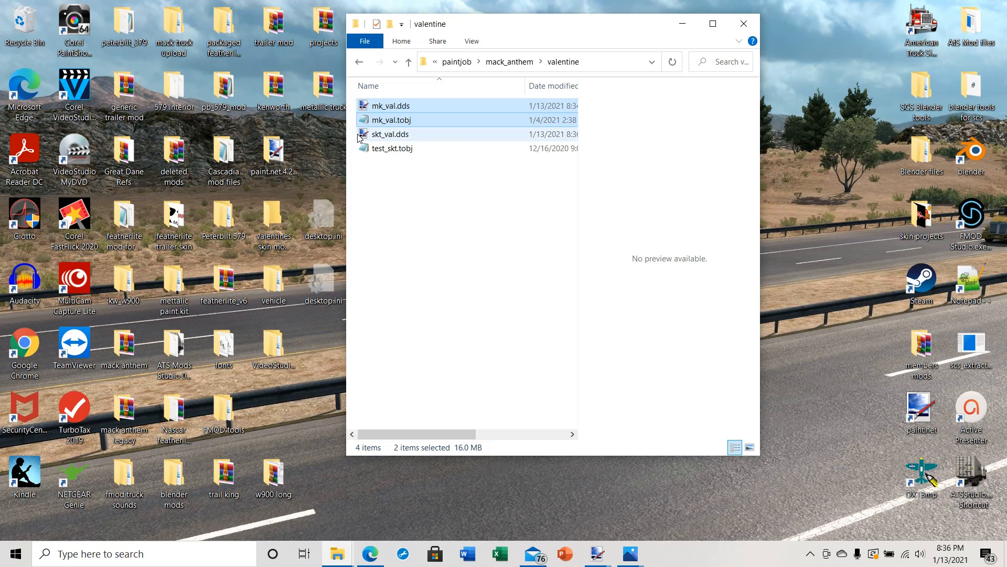
pyautogui.moveTo(351, 140); pyautogui.dragTo(391, 150)
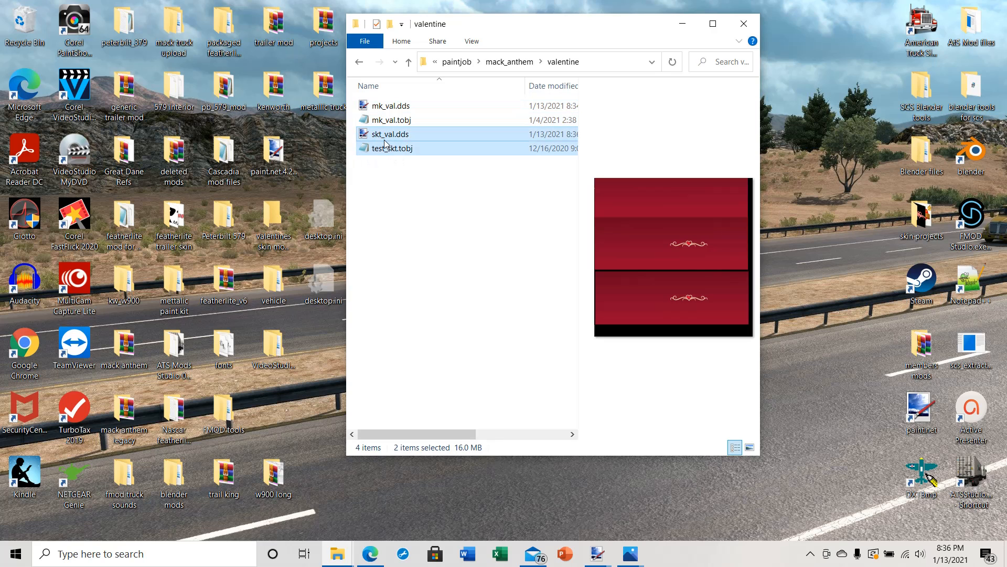
pyautogui.rightClick(380, 142)
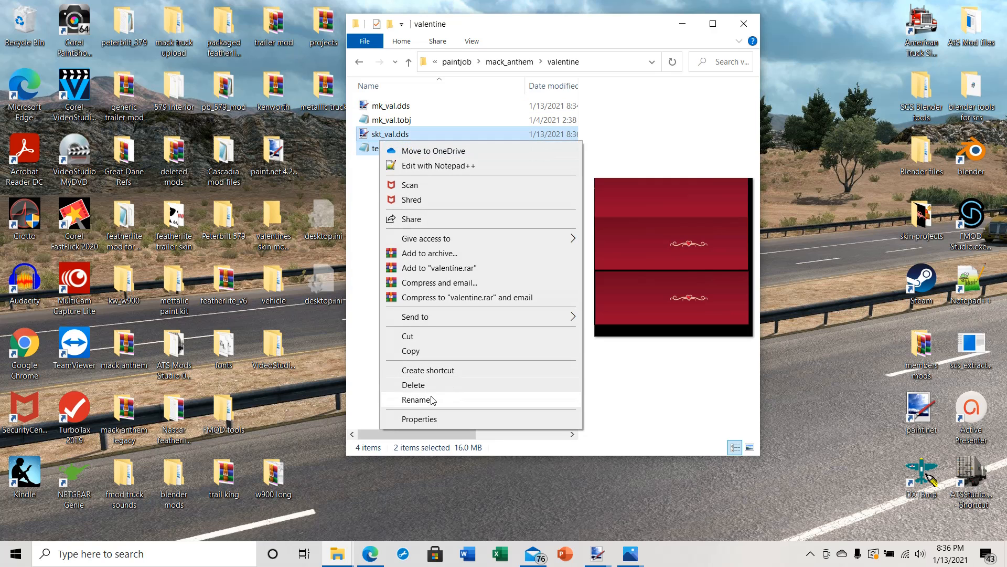
pyautogui.click(415, 400)
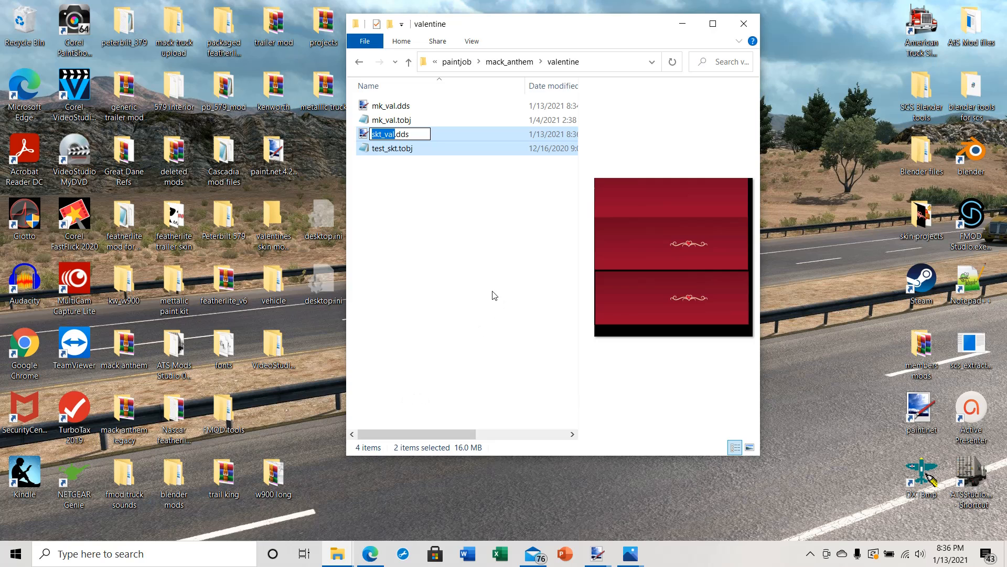
pyautogui.write('s')
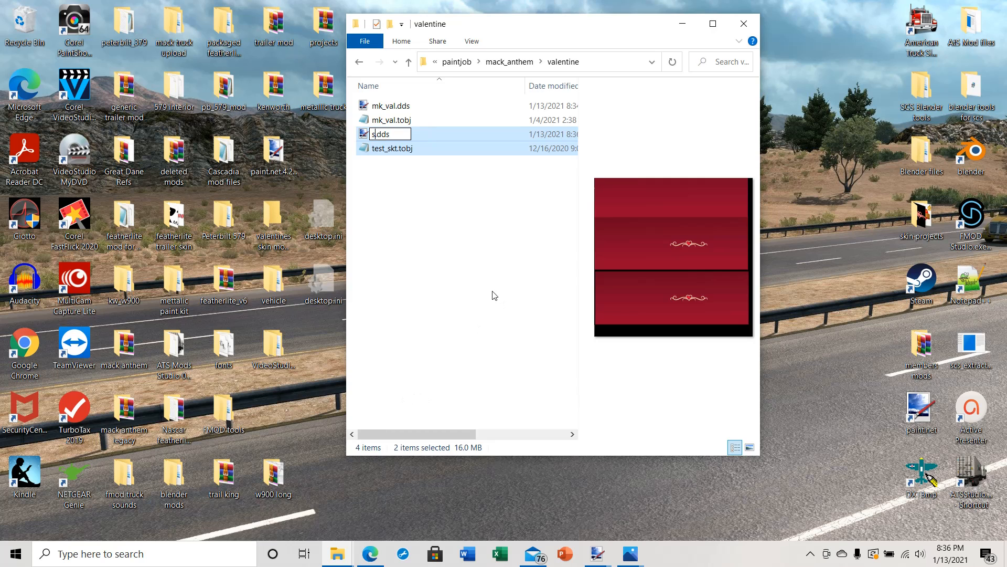
pyautogui.write('kt_val')
pyautogui.press('Return')
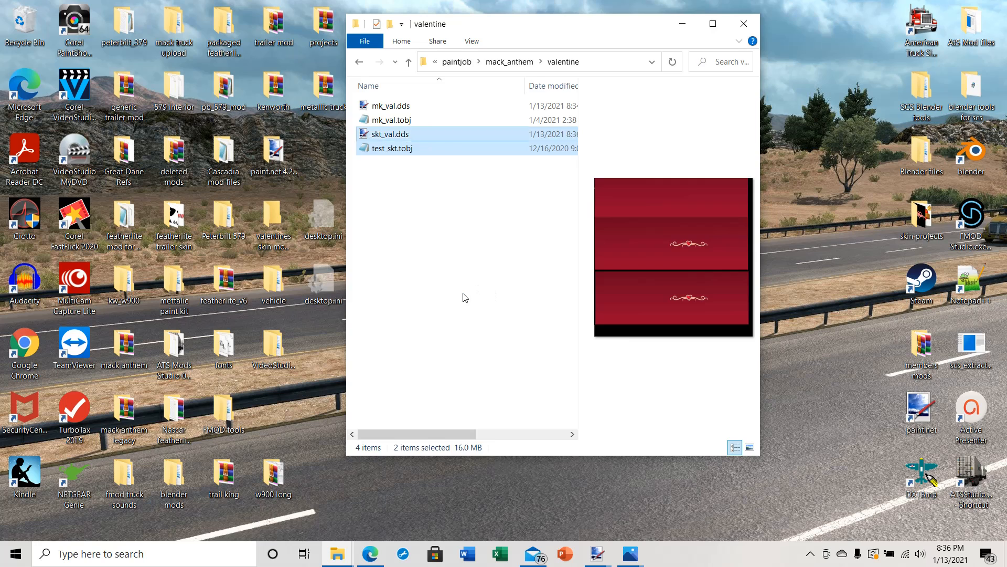
pyautogui.click(464, 303)
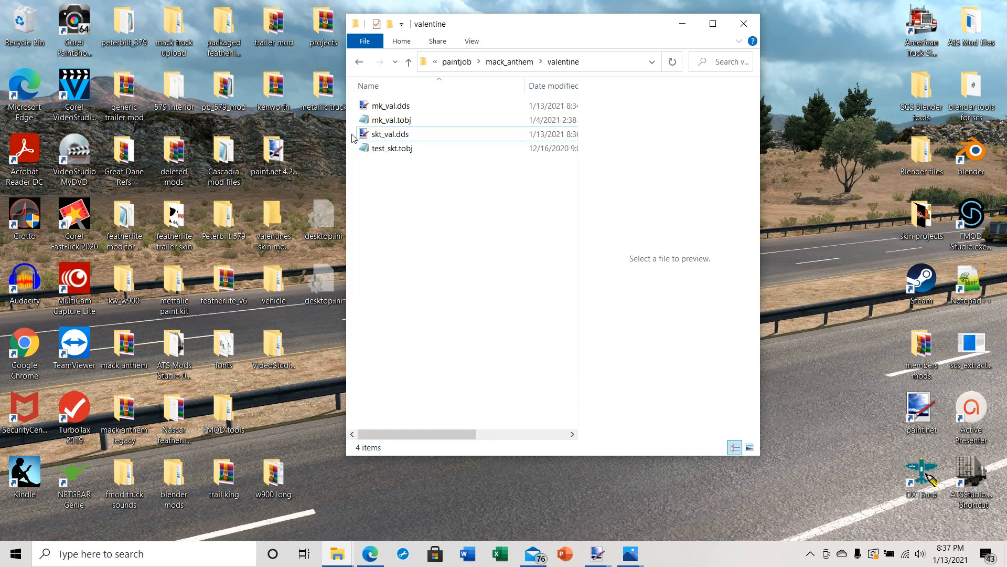
# Rename test_skt.tobj in the valentine folder to skt_val.tobj to match the skirt texture skt_val.dds
pyautogui.moveTo(353, 138); pyautogui.dragTo(373, 165)
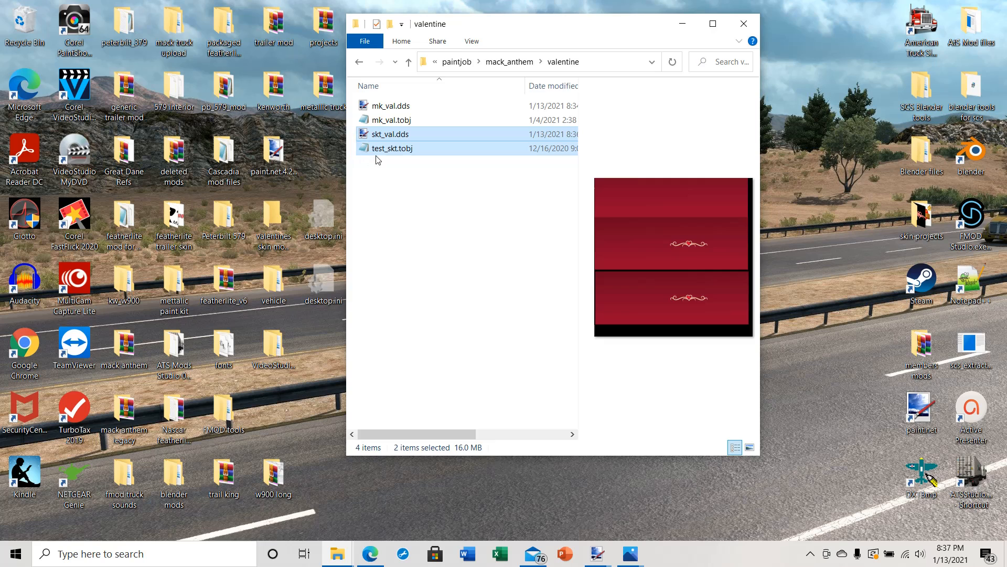
pyautogui.rightClick(376, 142)
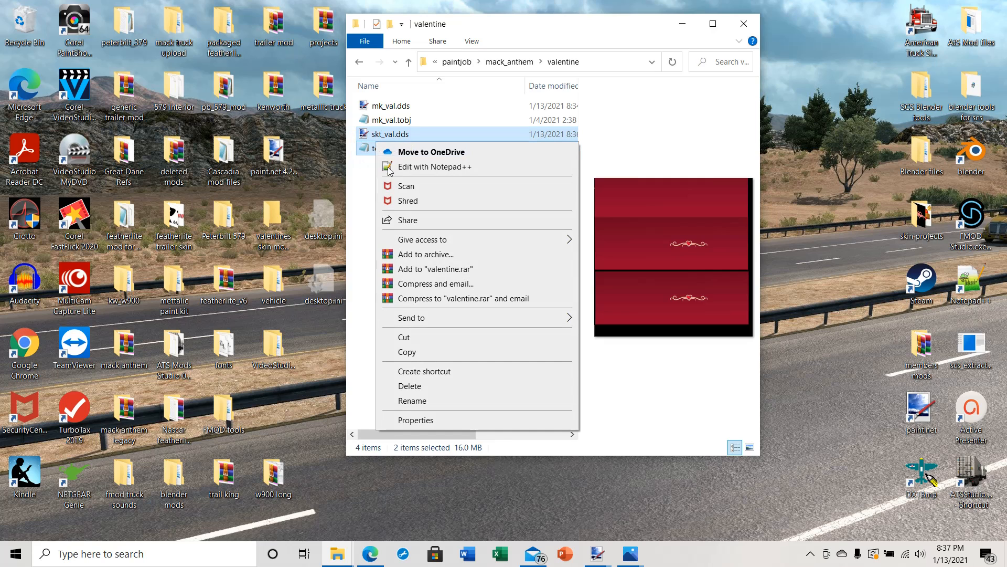
pyautogui.click(413, 402)
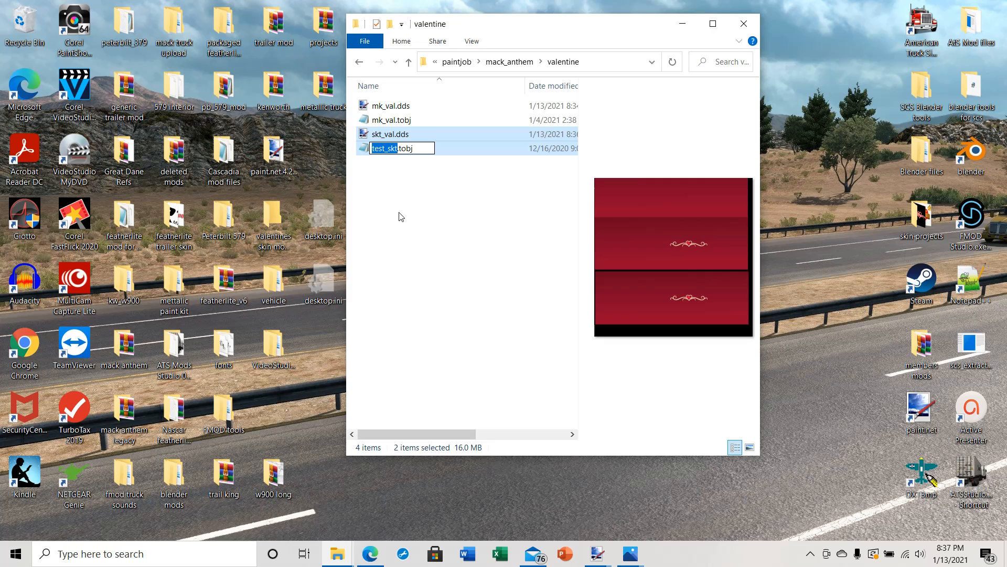
pyautogui.press('Home')
pyautogui.press('BackSpace')
pyautogui.press('BackSpace')
pyautogui.press('BackSpace')
pyautogui.press('BackSpace')
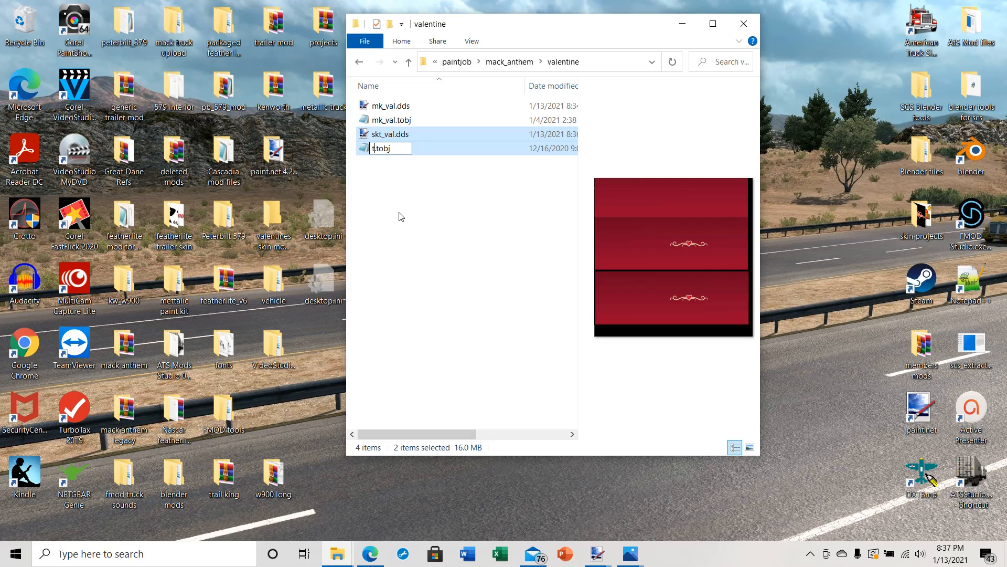
pyautogui.write('skt_val')
pyautogui.press('Return')
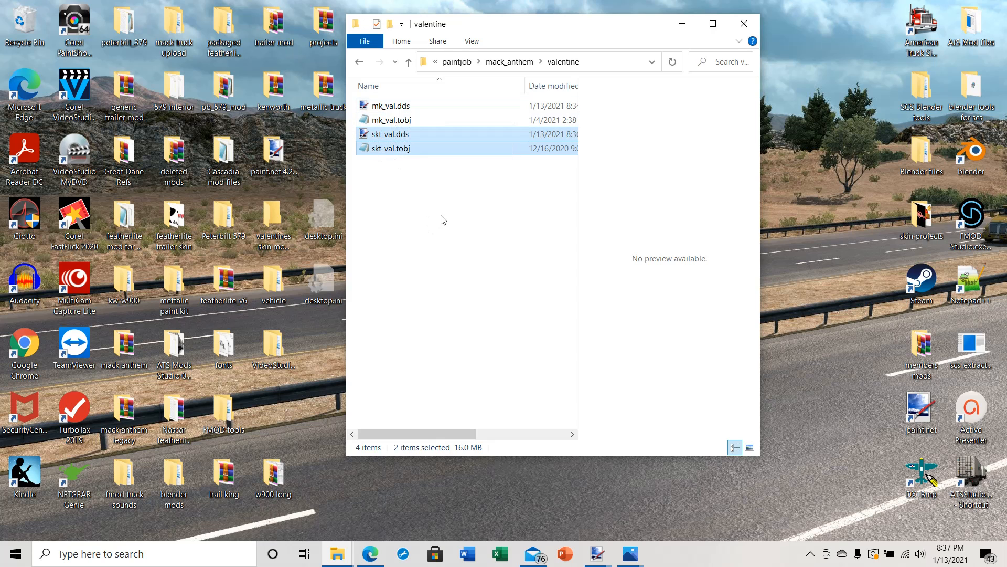
# Open mk_val.tobj in Notepad, examine the texture path stored in it, and close it without editing
pyautogui.doubleClick(381, 120)
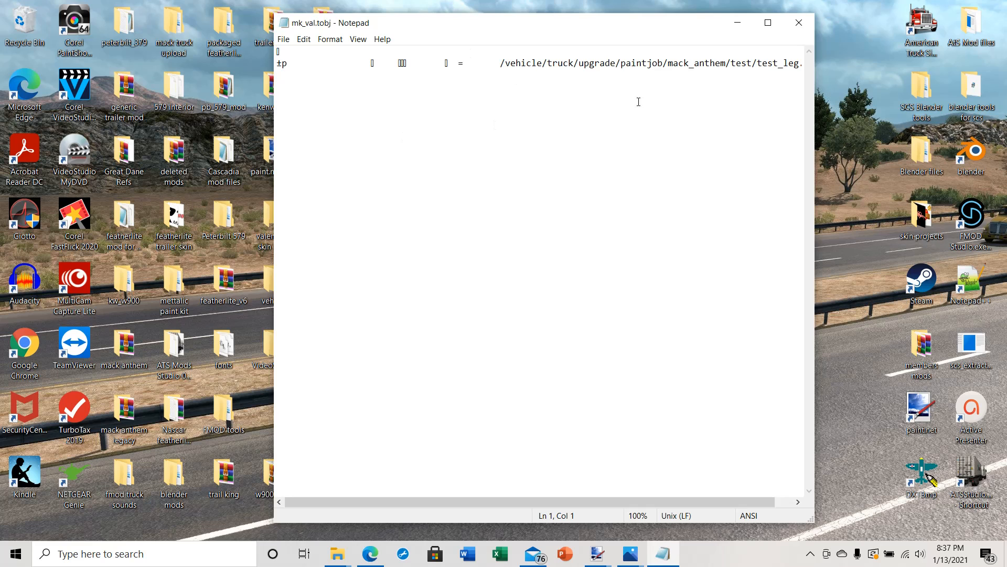
pyautogui.moveTo(493, 499); pyautogui.dragTo(562, 498)
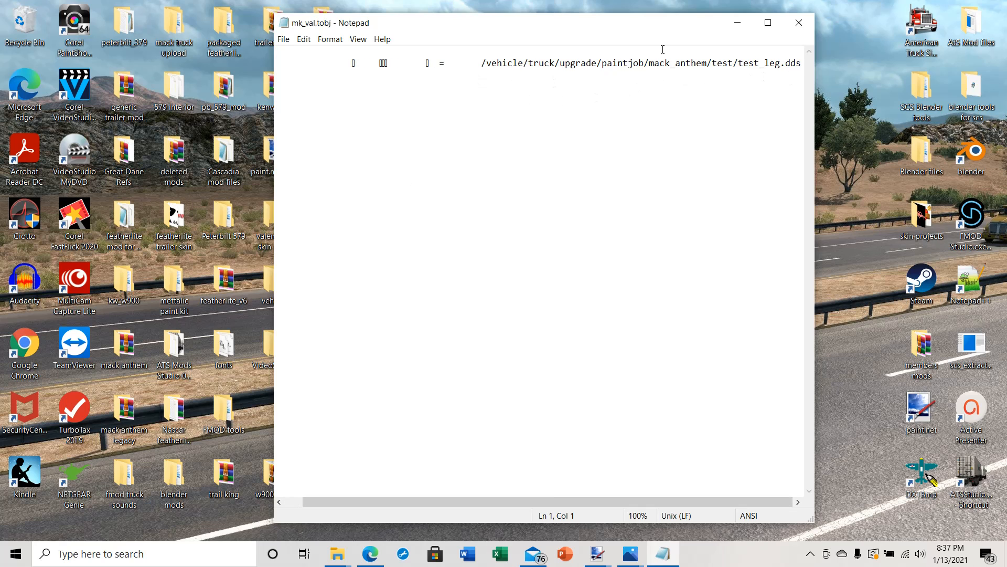
pyautogui.click(798, 23)
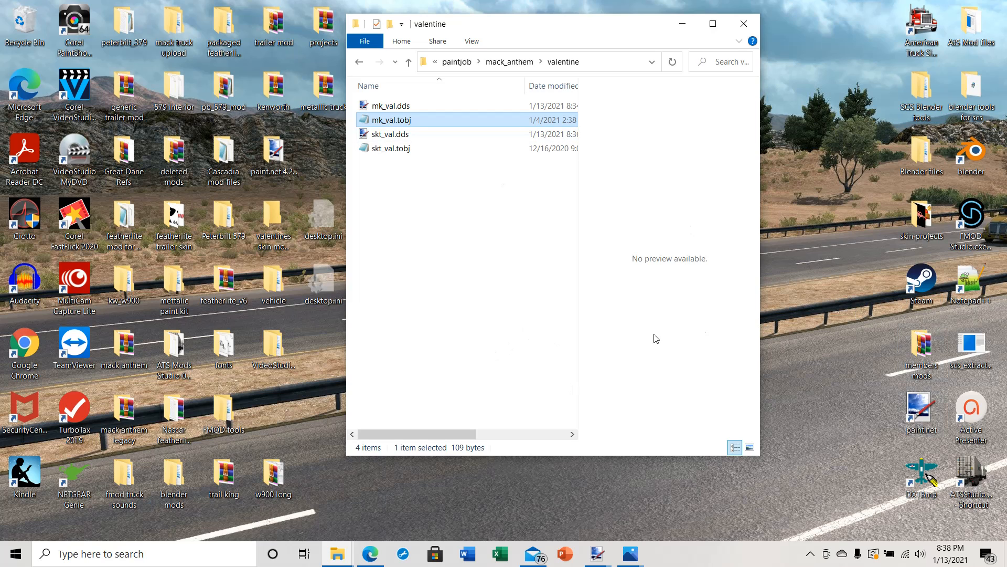
# Launch ATS Mods Studio, open its TOBJ Editor, and minimize the valentine folder and the main studio window
pyautogui.click(967, 474)
pyautogui.doubleClick(967, 474)
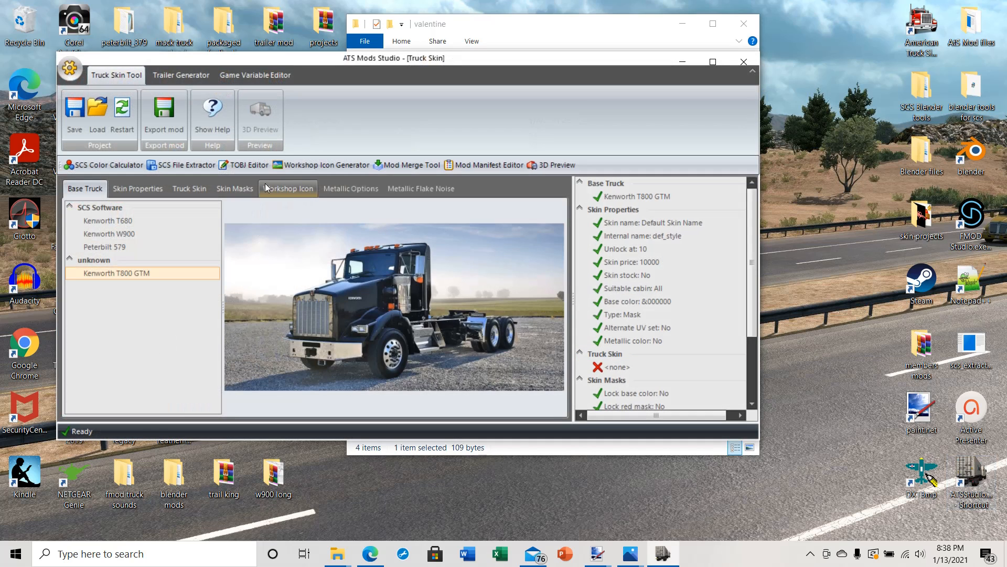
pyautogui.click(238, 165)
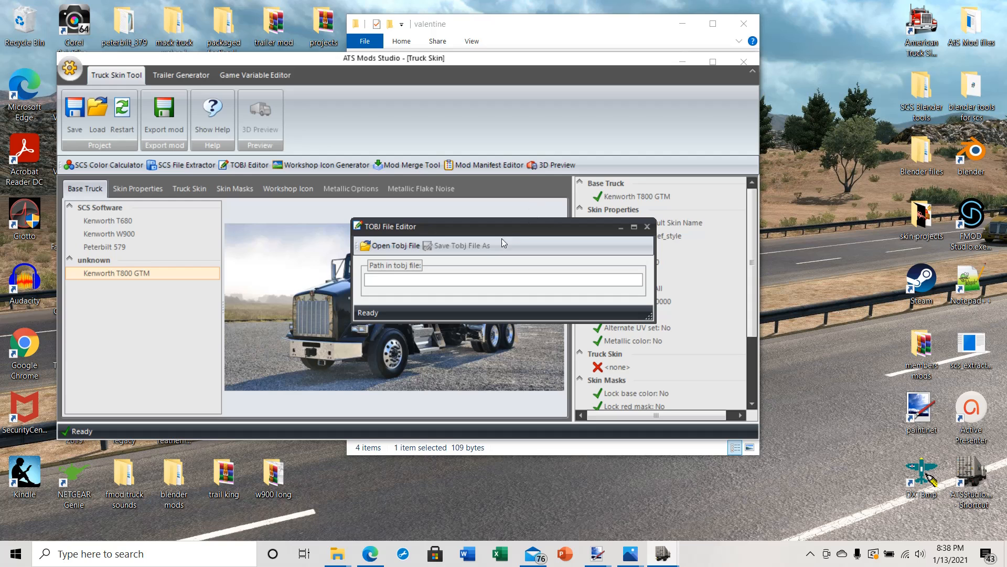
pyautogui.click(682, 24)
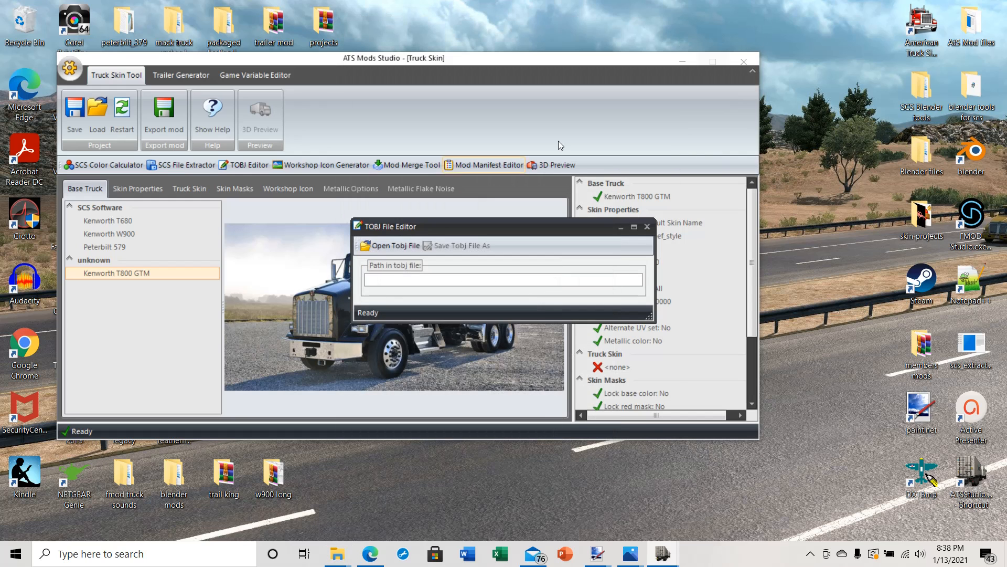
pyautogui.click(679, 58)
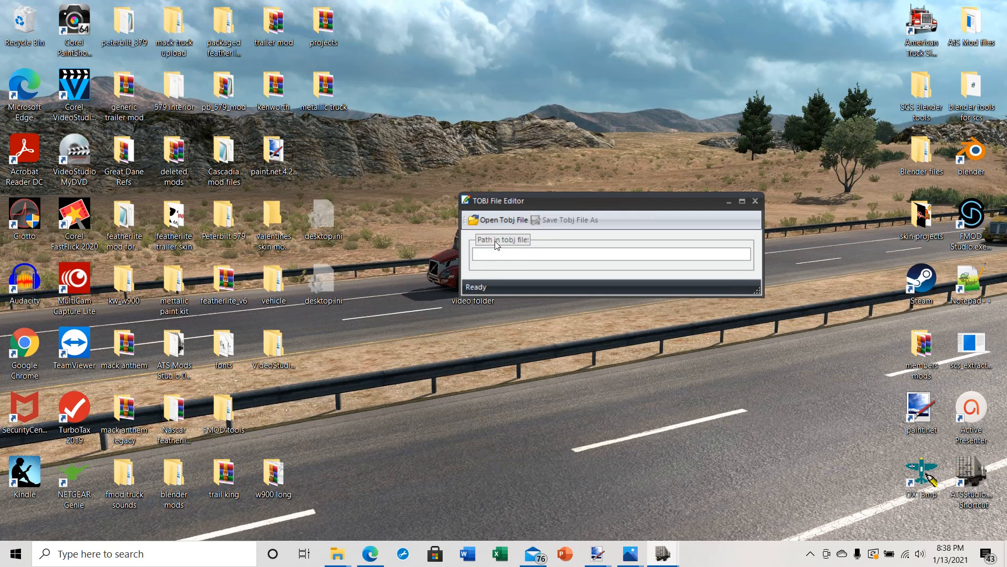
# Load mk_val.tobj into the TOBJ editor from video folder/mack anthem skin test mod/vehicle/truck/upgrade/paintjob/mack_anthem/valentine
pyautogui.click(482, 221)
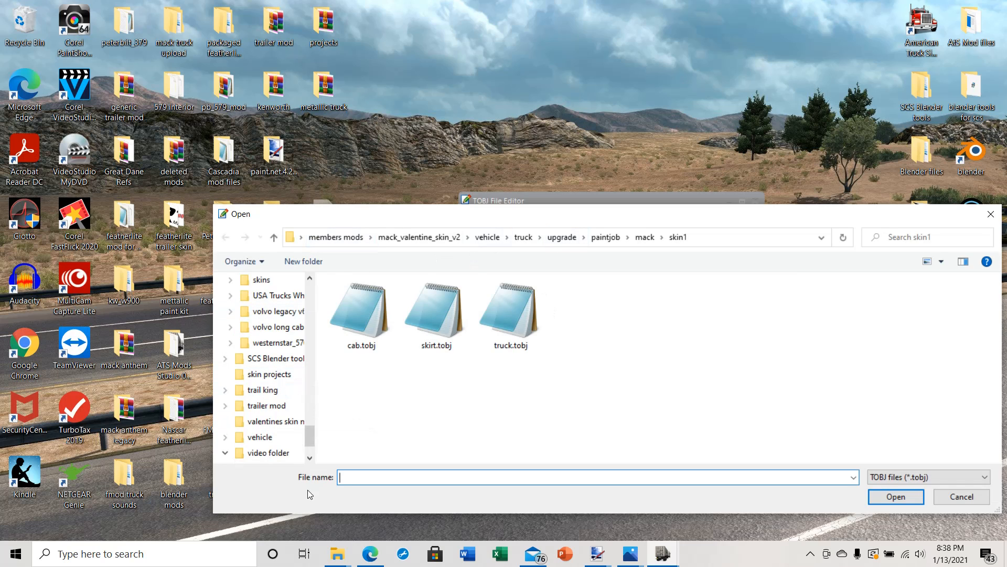
pyautogui.click(272, 454)
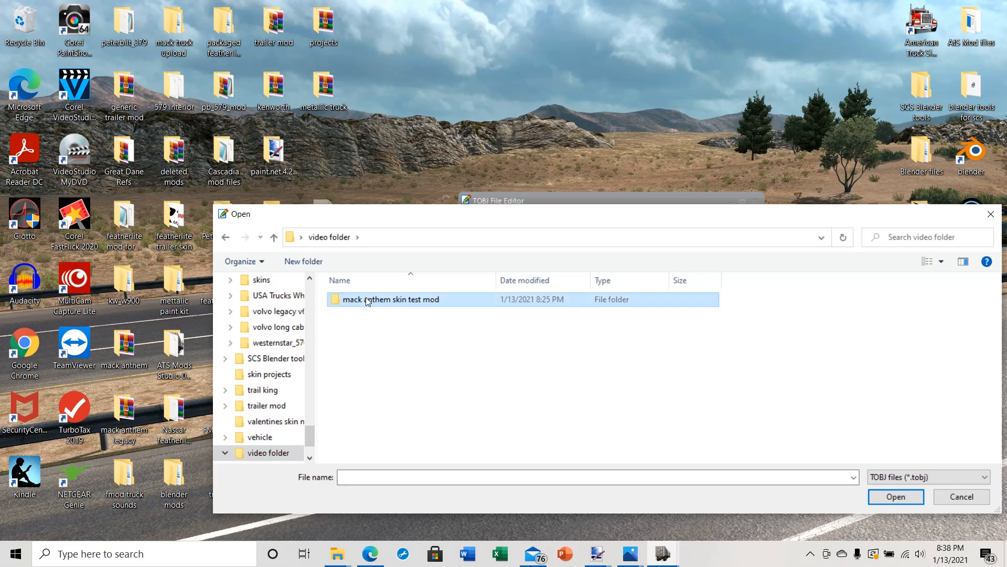
pyautogui.doubleClick(366, 298)
pyautogui.doubleClick(358, 327)
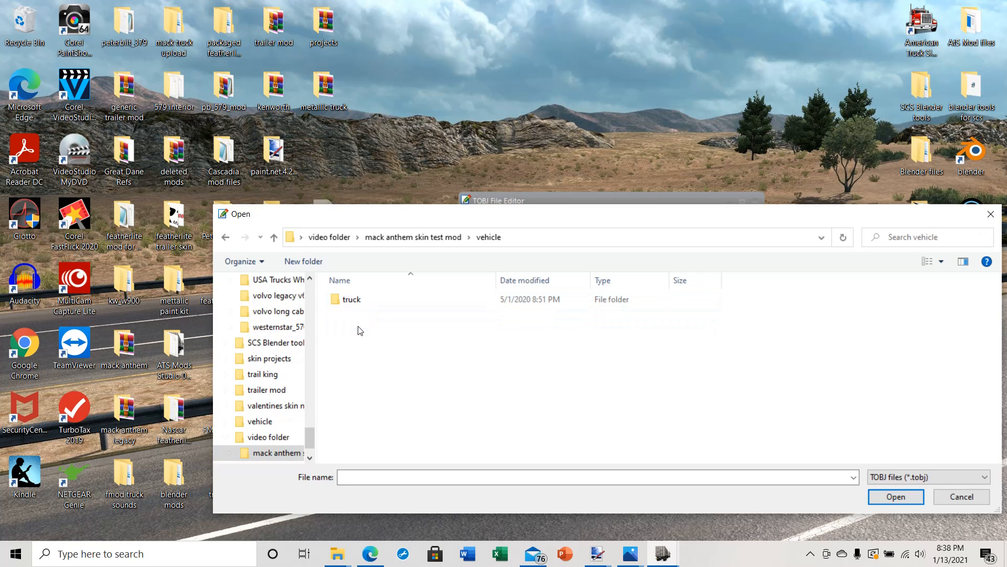
pyautogui.click(347, 301)
pyautogui.doubleClick(347, 300)
pyautogui.doubleClick(346, 300)
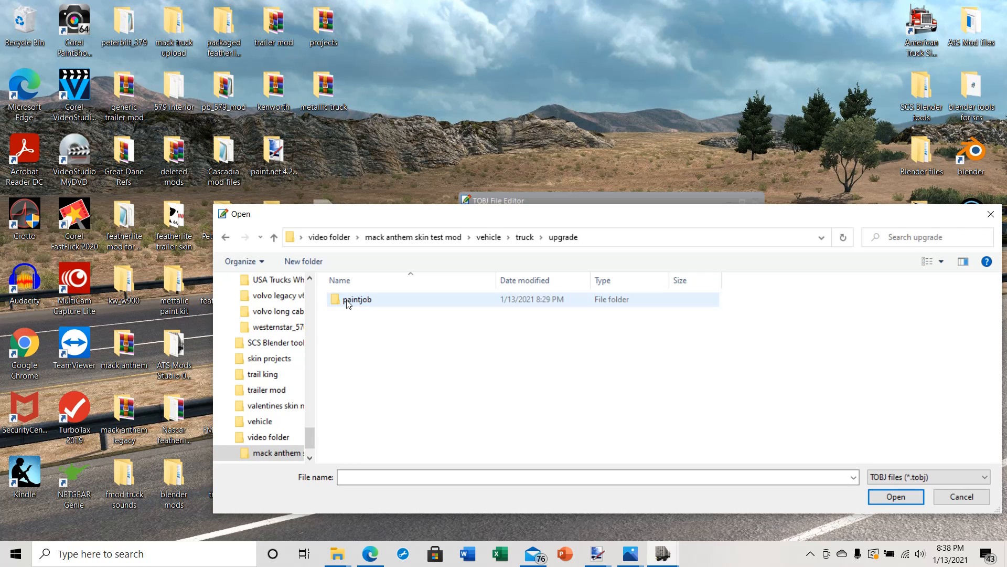
pyautogui.doubleClick(347, 300)
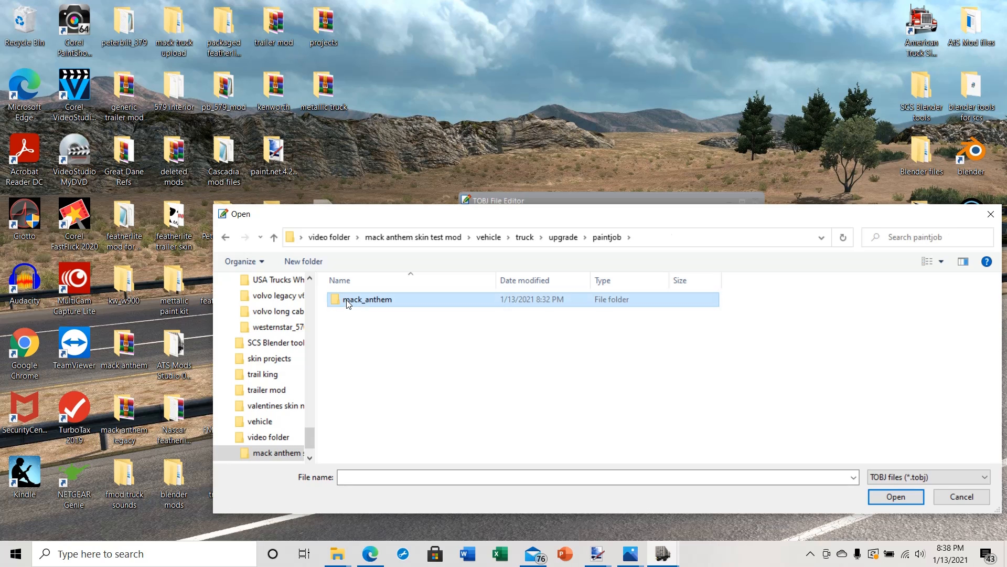
pyautogui.doubleClick(348, 301)
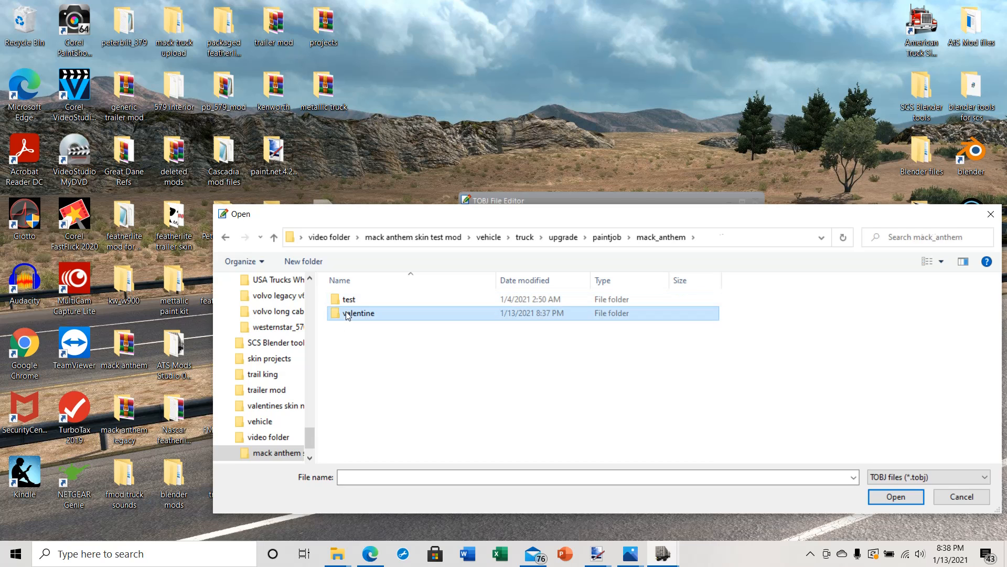
pyautogui.doubleClick(348, 313)
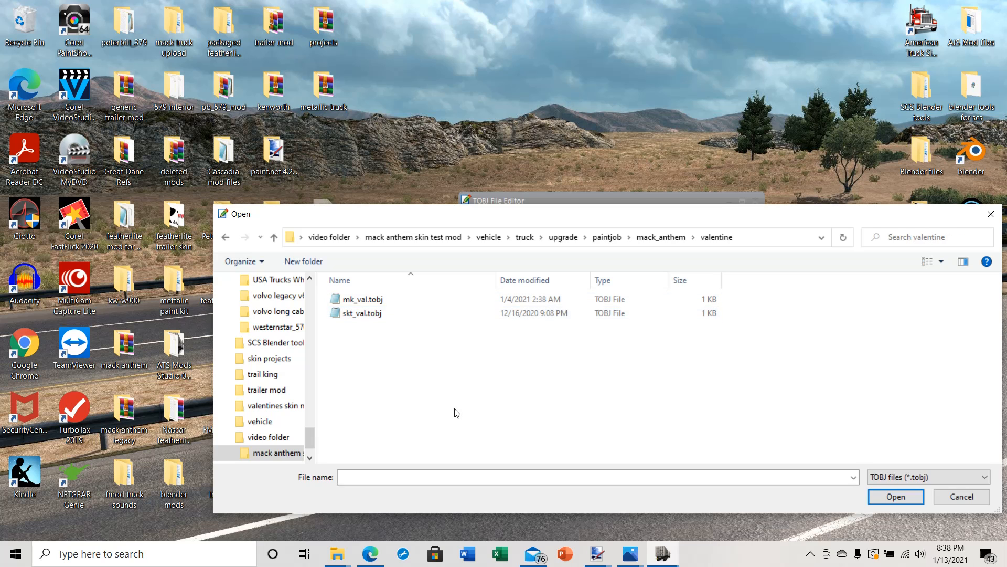
pyautogui.click(348, 302)
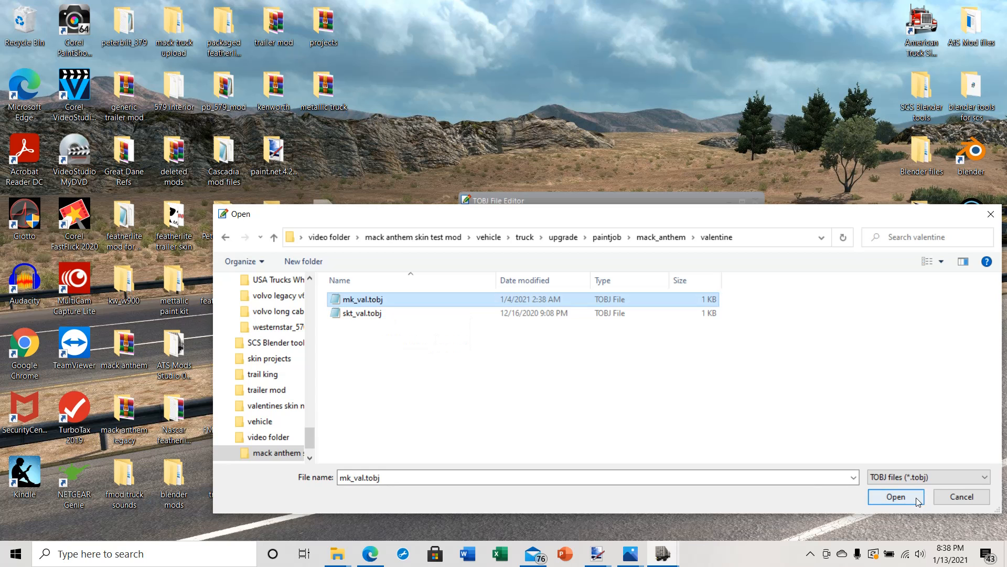
pyautogui.click(887, 497)
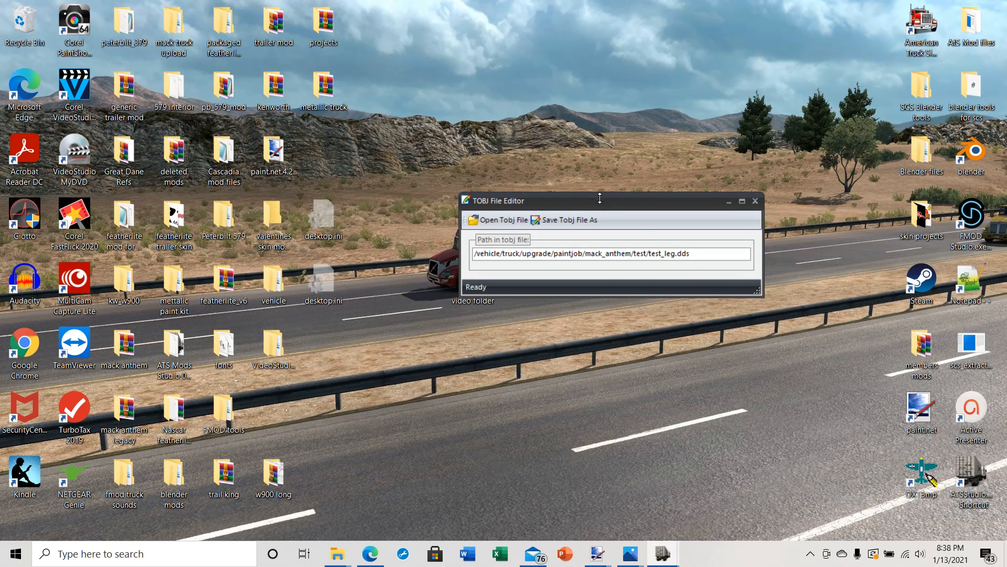
# Bring back the valentine folder window and arrange it side by side with the TOBJ File Editor
pyautogui.moveTo(337, 550)
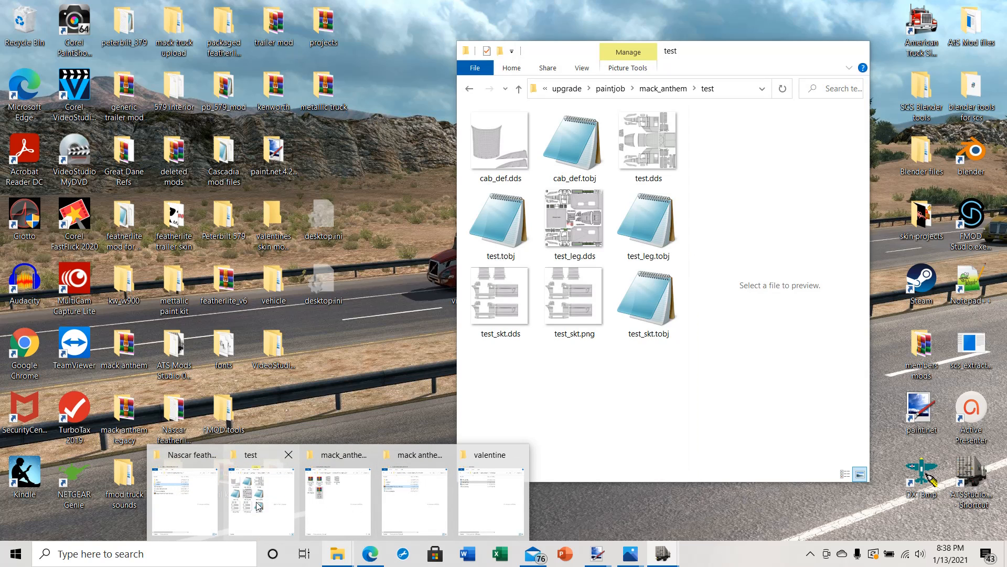
pyautogui.moveTo(340, 501)
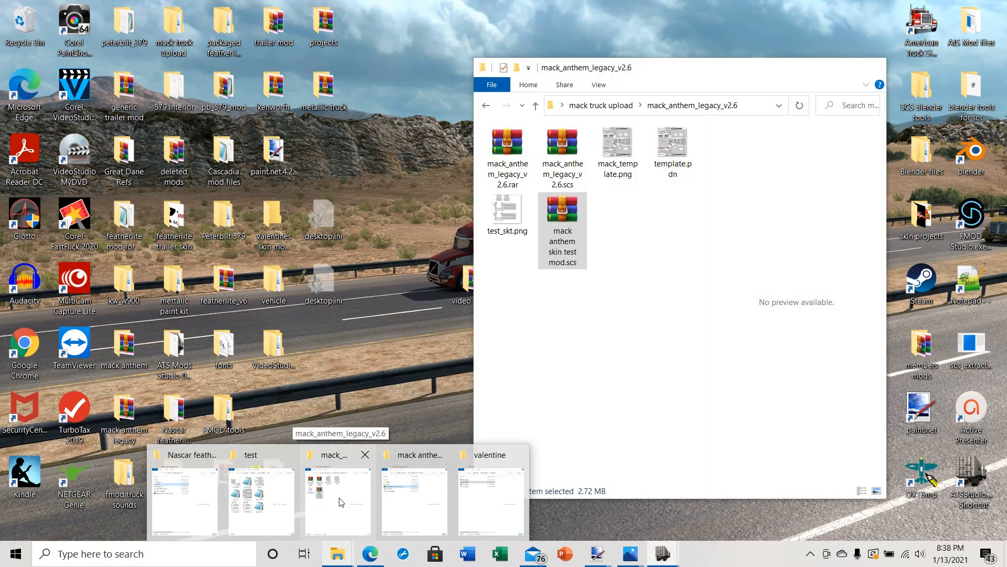
pyautogui.moveTo(414, 497)
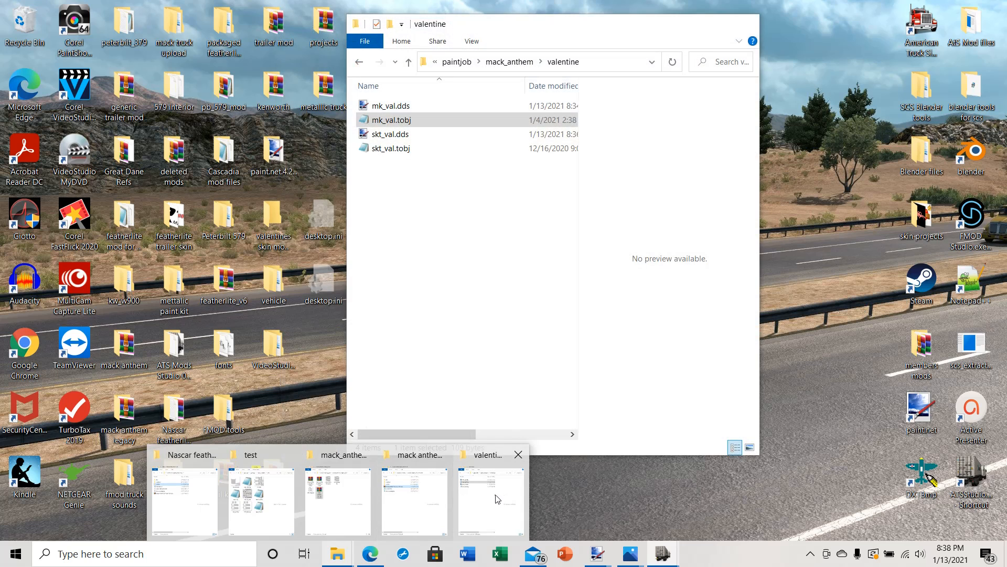
pyautogui.click(498, 491)
pyautogui.moveTo(584, 23); pyautogui.dragTo(350, 47)
pyautogui.moveTo(603, 207); pyautogui.dragTo(681, 209)
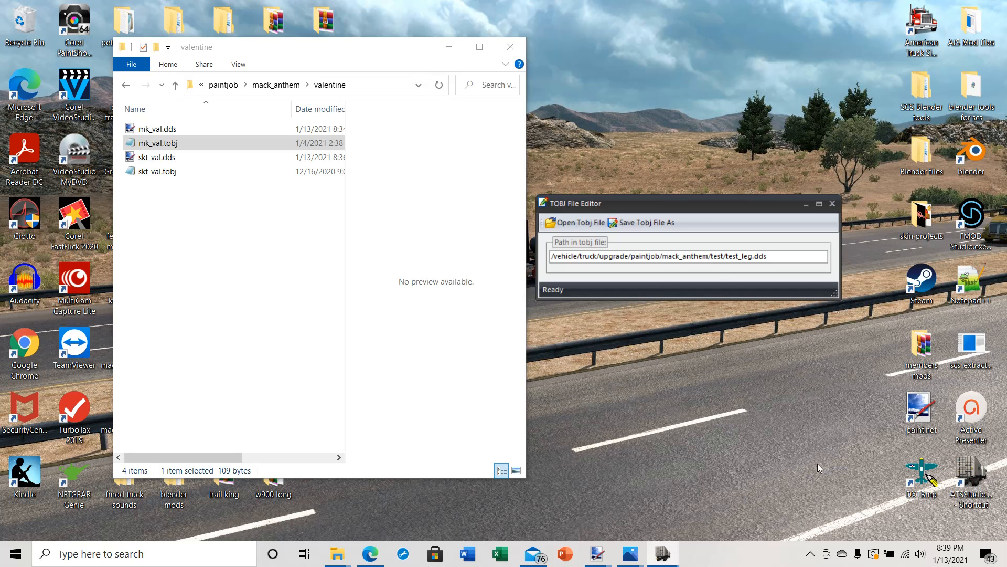
# Replace the test folder with valentine in the texture path of mk_val.tobj
pyautogui.press('BackSpace')
pyautogui.press('BackSpace')
pyautogui.press('BackSpace')
pyautogui.press('BackSpace')
pyautogui.press('BackSpace')
pyautogui.write('valentine/')
# Change the texture file name at the end of the tobj path to mk_val.dds
pyautogui.press('BackSpace')
pyautogui.press('BackSpace')
pyautogui.press('BackSpace')
pyautogui.press('BackSpace')
pyautogui.press('BackSpace')
pyautogui.press('BackSpace')
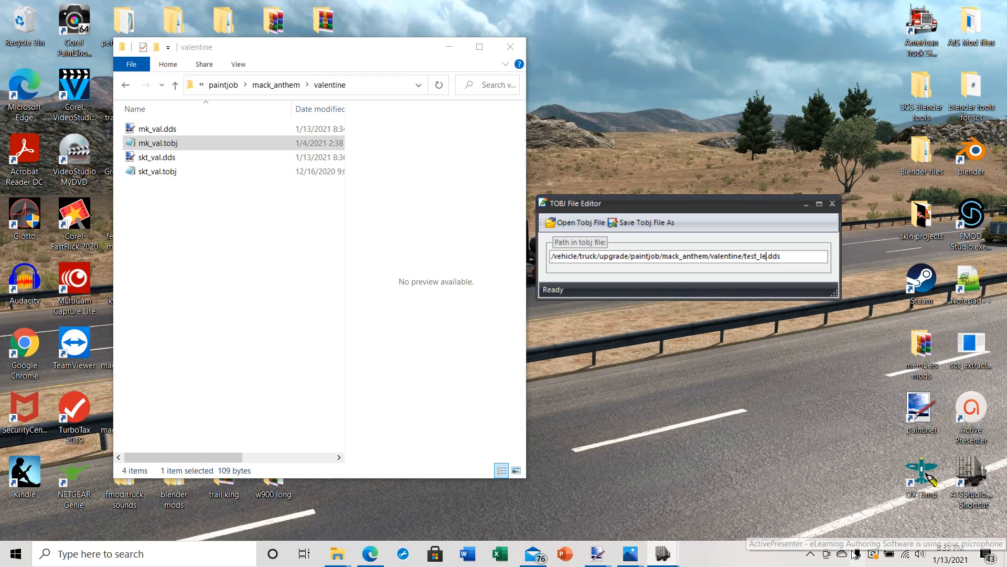
pyautogui.press('BackSpace')
pyautogui.press('BackSpace')
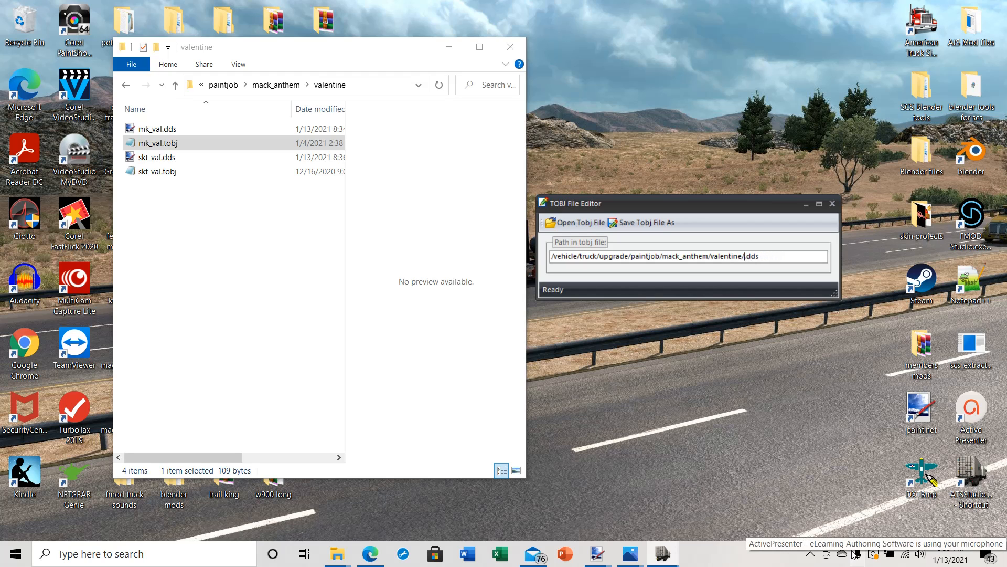
pyautogui.write('mk_val')
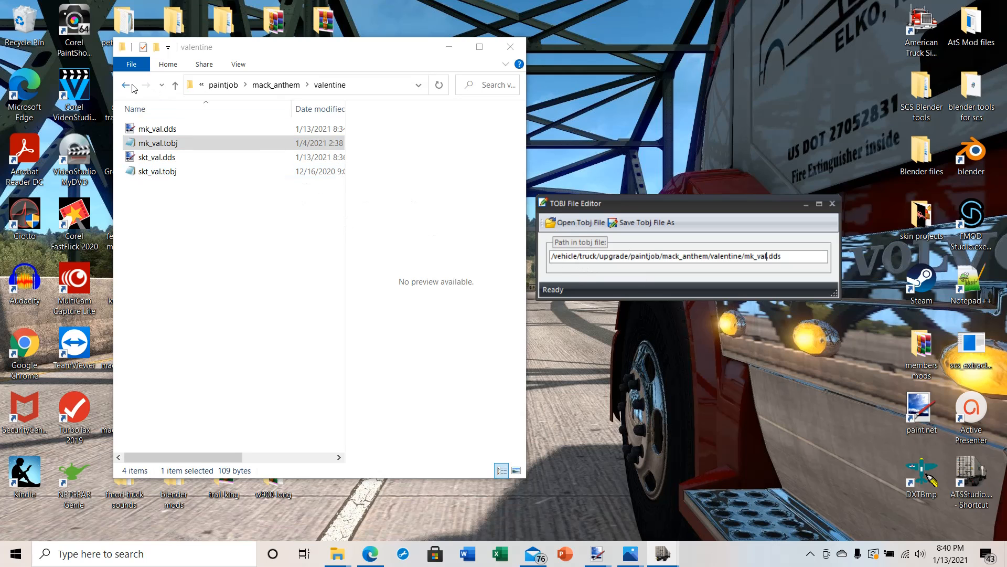
# Show the valentine folder's full path in File Explorer to compare it with the edited tobj path
pyautogui.click(198, 87)
pyautogui.click(198, 86)
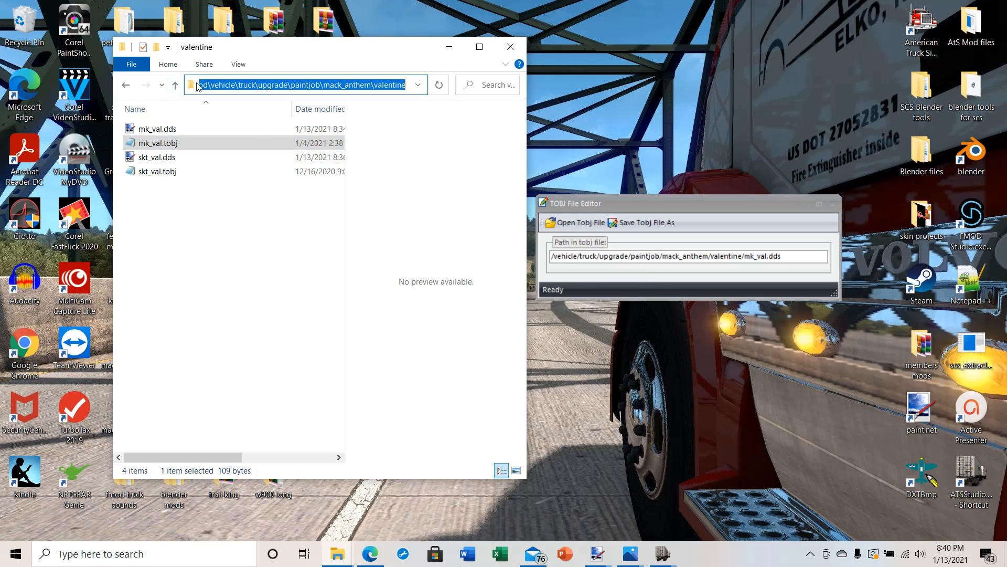
# Widen the valentine folder window to show more of its folder path, and return to the TOBJ File Editor
pyautogui.click(325, 276)
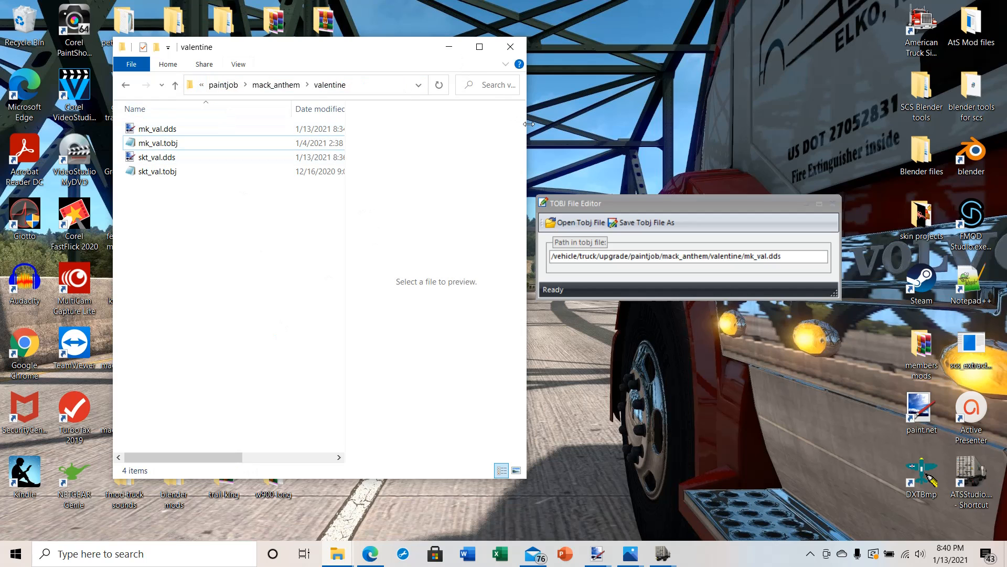
pyautogui.moveTo(529, 123); pyautogui.dragTo(692, 123)
pyautogui.click(739, 213)
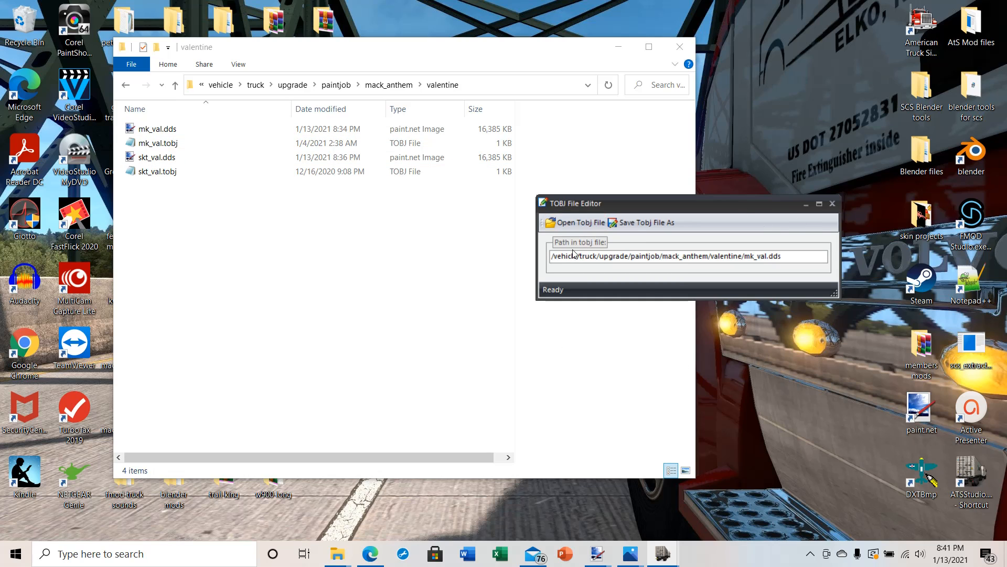
# Save the edited texture path over the existing mk_val.tobj in the valentine folder
pyautogui.click(632, 225)
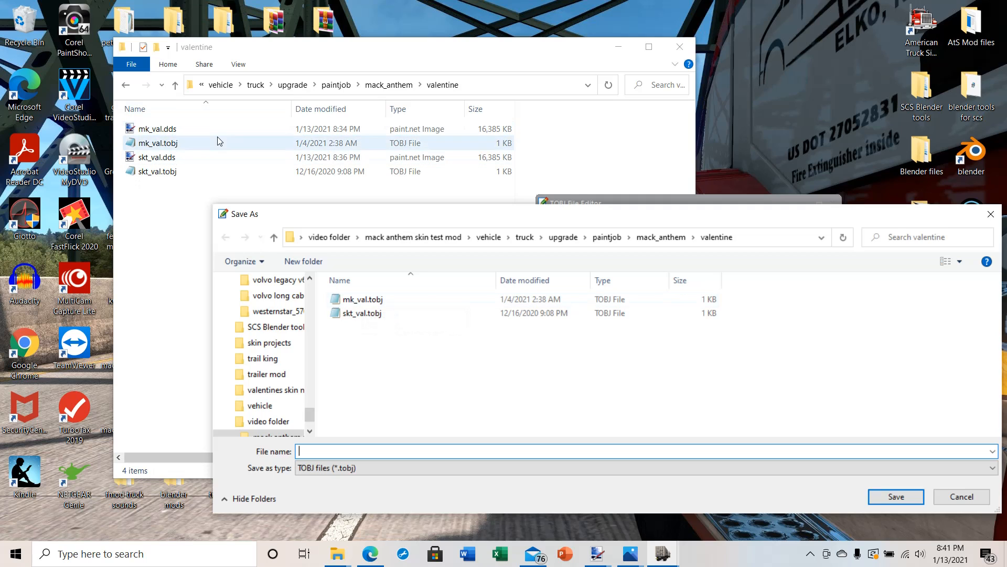
pyautogui.click(350, 303)
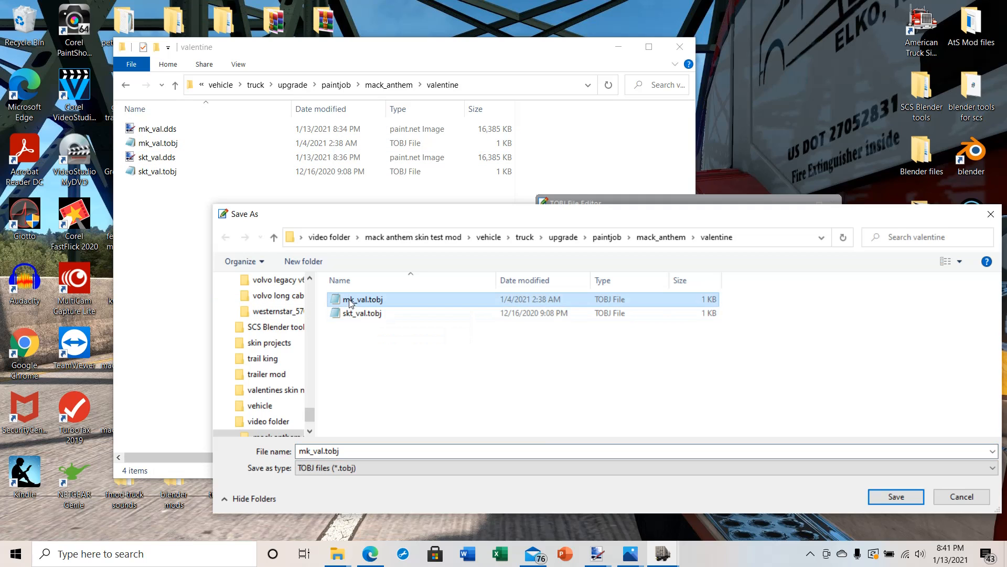
pyautogui.click(887, 500)
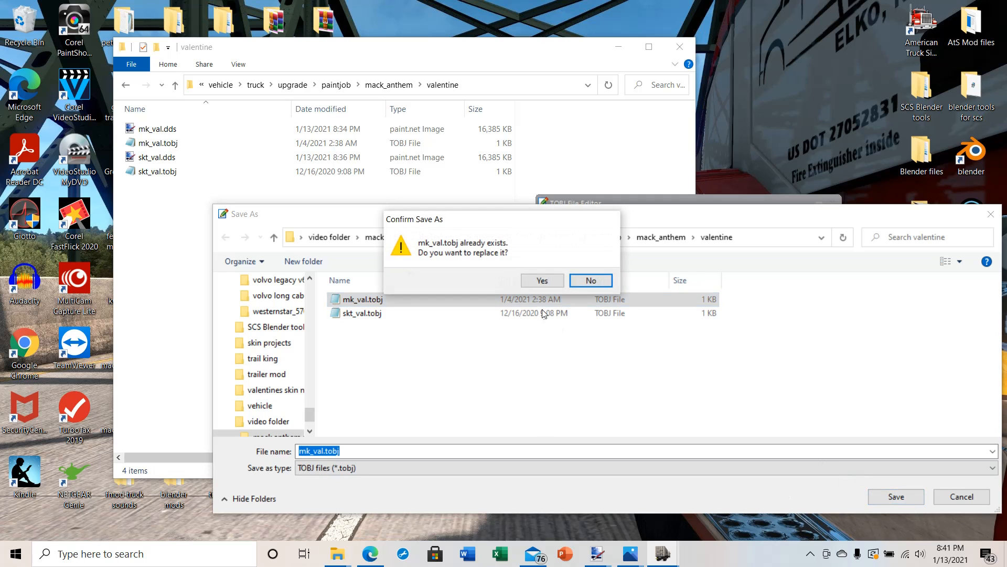
pyautogui.click(542, 281)
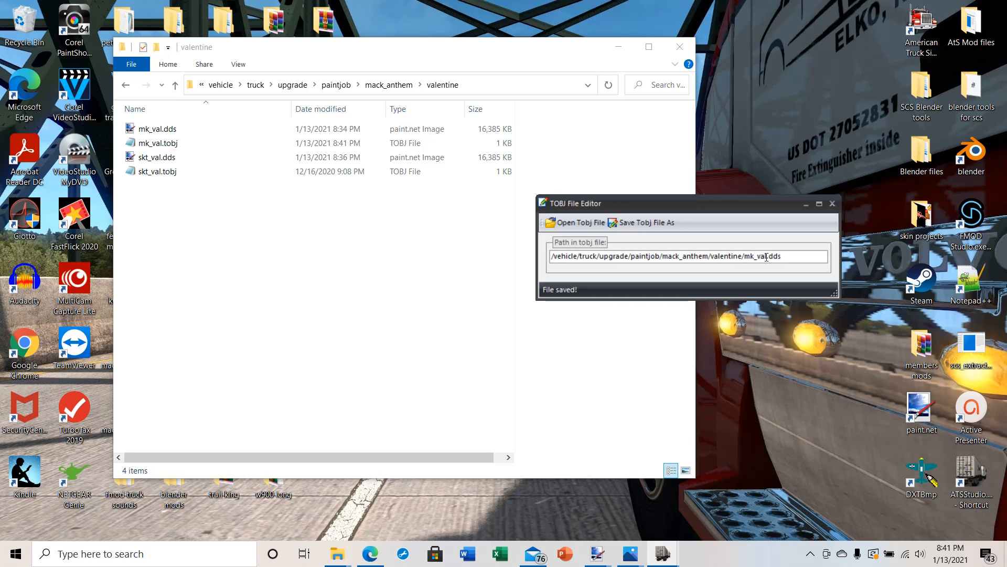
# Change the texture file name at the end of the tobj path to skt_val.dds
pyautogui.press('BackSpace')
pyautogui.press('BackSpace')
pyautogui.press('BackSpace')
pyautogui.press('BackSpace')
pyautogui.press('BackSpace')
pyautogui.press('BackSpace')
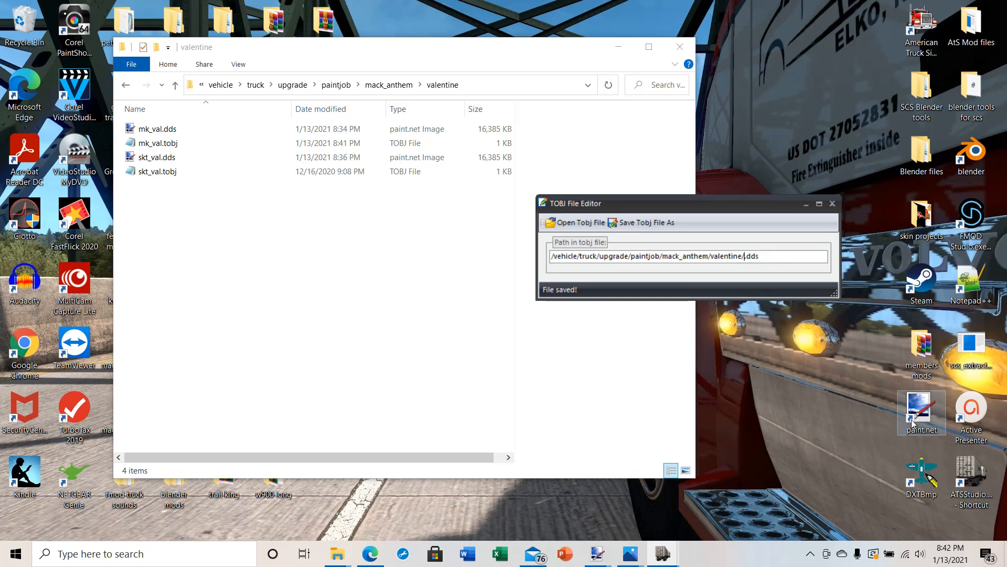
pyautogui.write('skt_val')
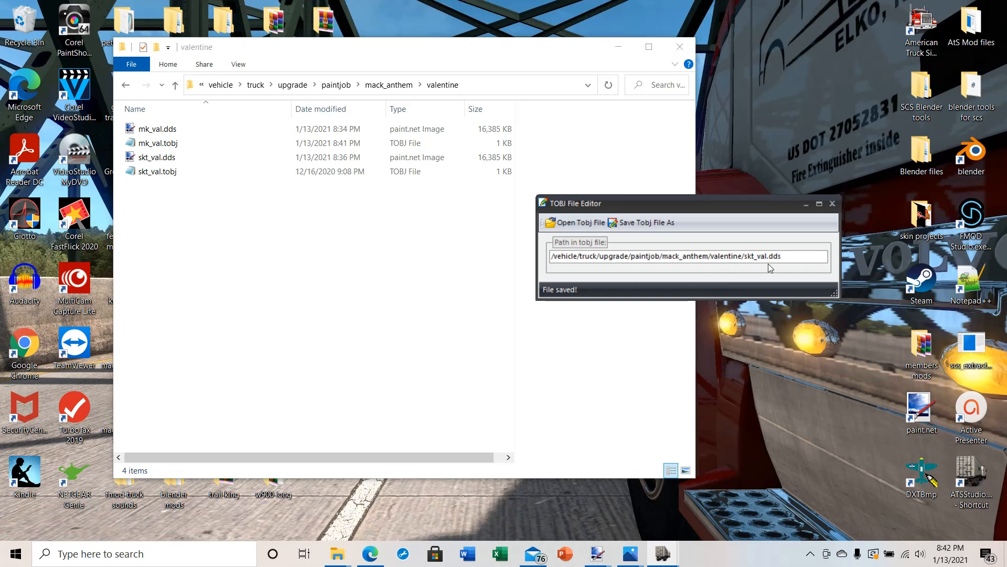
# Save the path as skt_val.tobj in the valentine folder, replacing the existing file
pyautogui.click(636, 223)
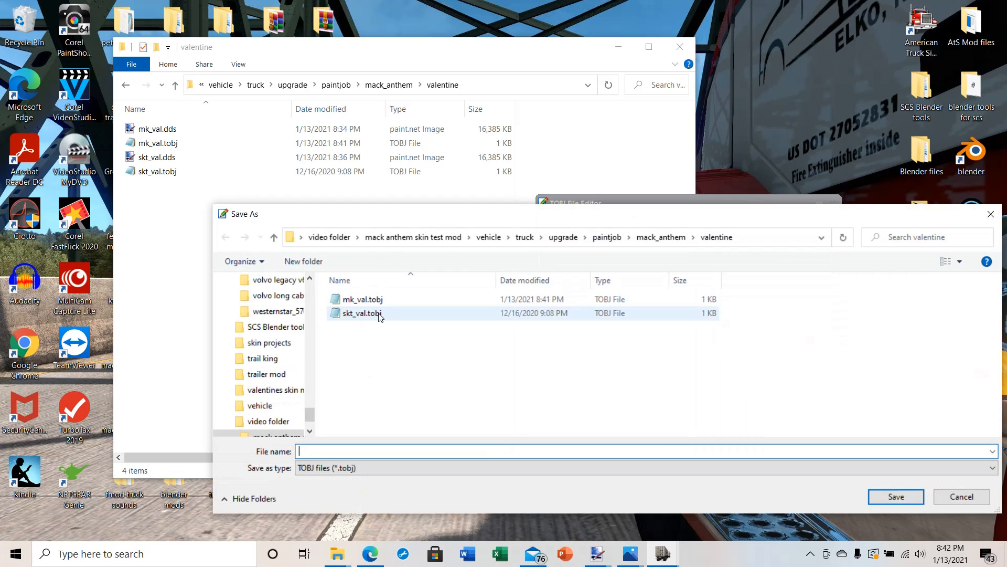
pyautogui.click(362, 314)
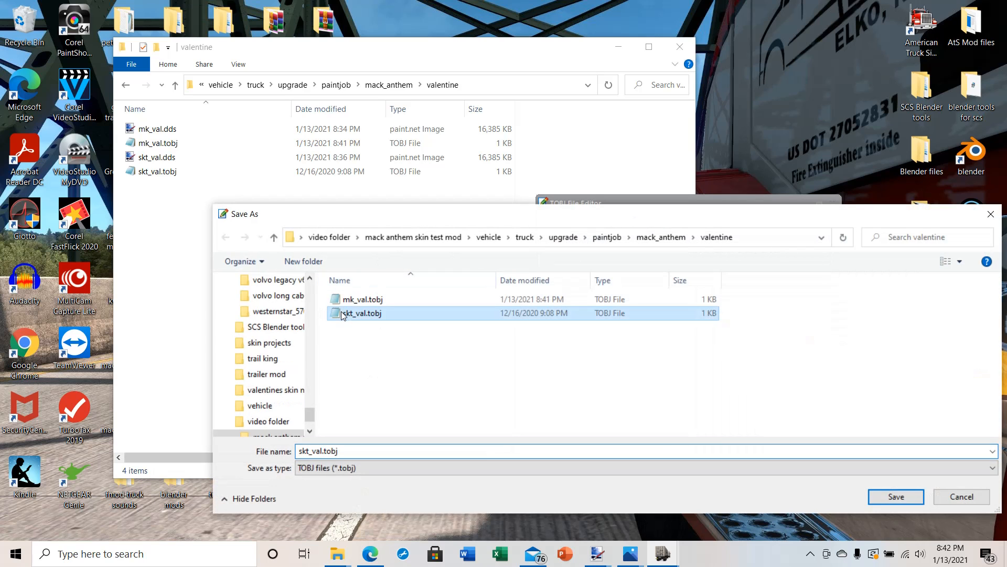
pyautogui.click(898, 498)
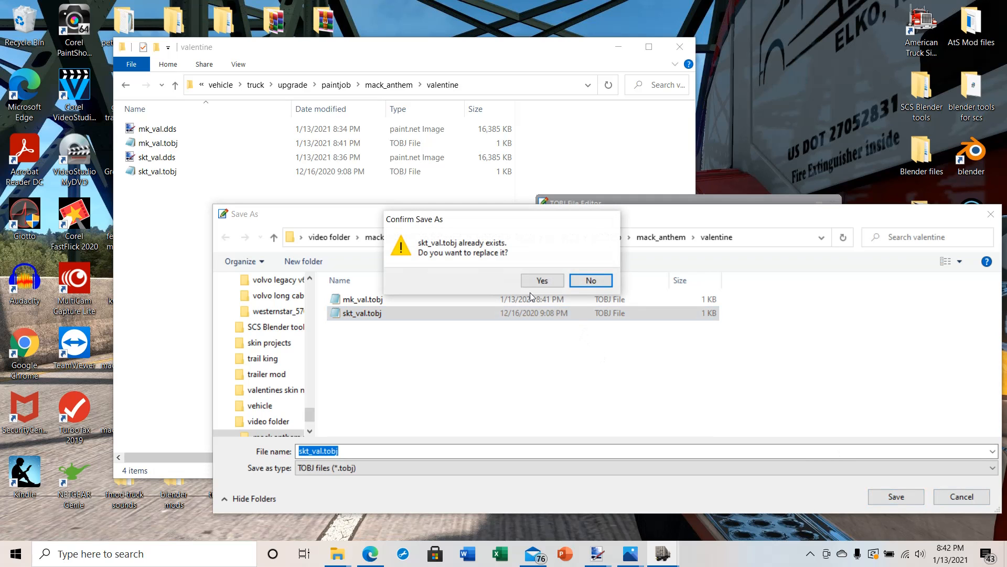
pyautogui.click(538, 284)
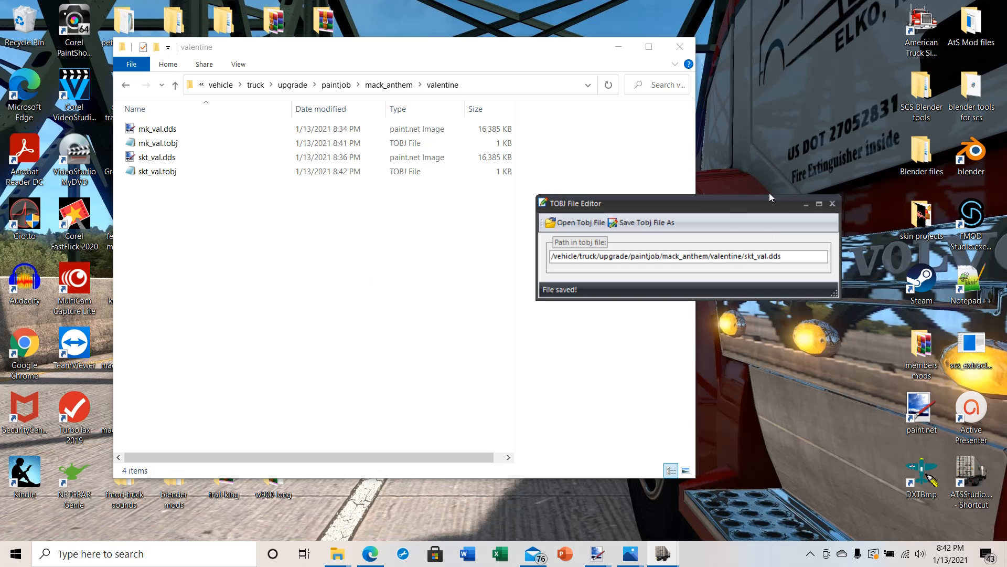
# Put the TOBJ File Editor away and check the texture path stored in skt_val.tobj in Notepad
pyautogui.click(806, 208)
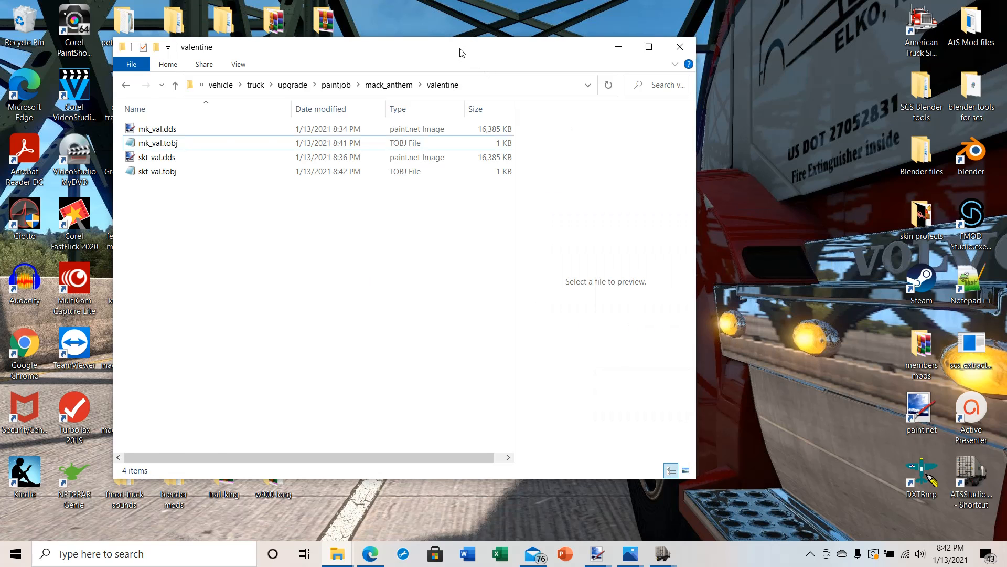
pyautogui.moveTo(462, 52); pyautogui.dragTo(730, 69)
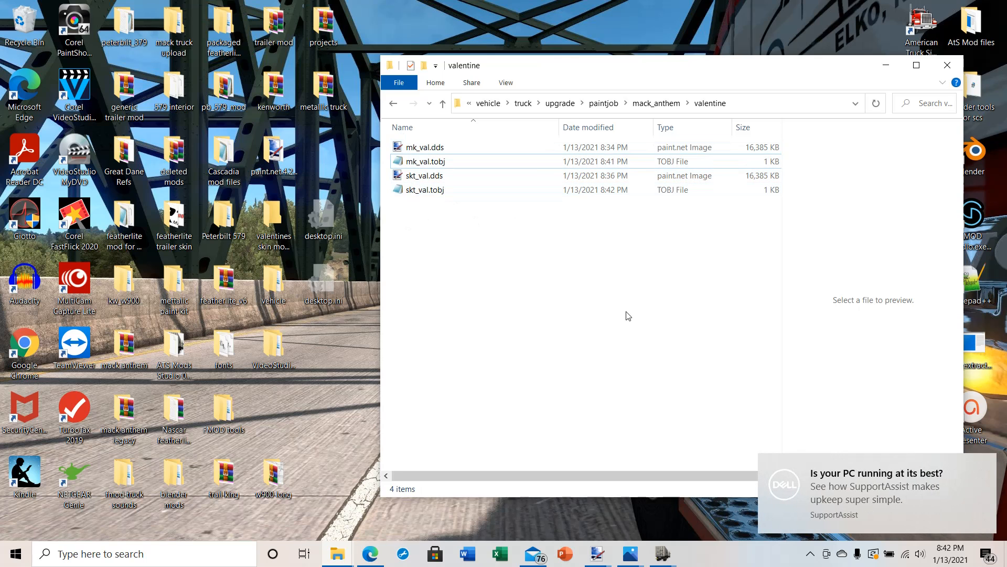
pyautogui.doubleClick(415, 190)
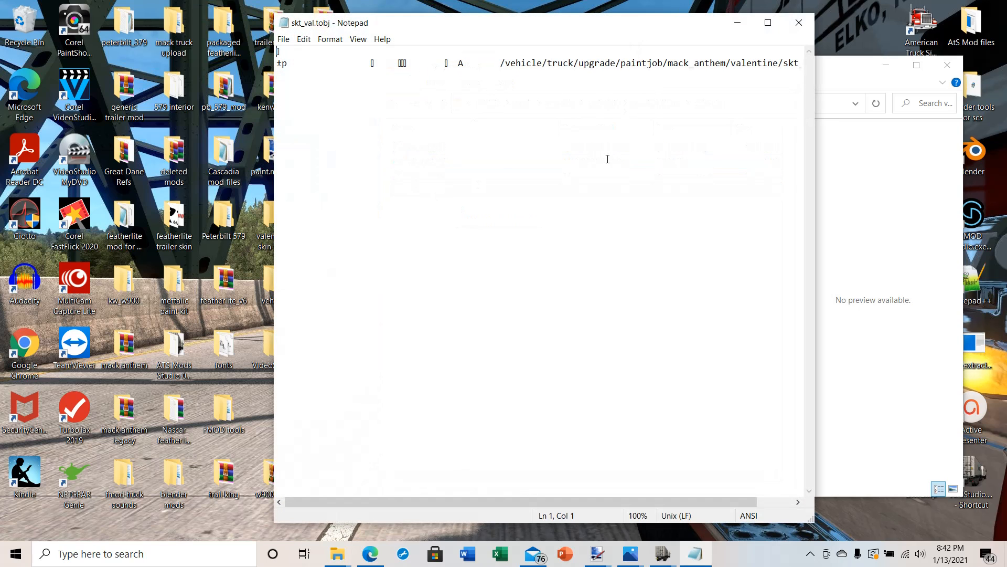
pyautogui.moveTo(585, 500); pyautogui.dragTo(640, 502)
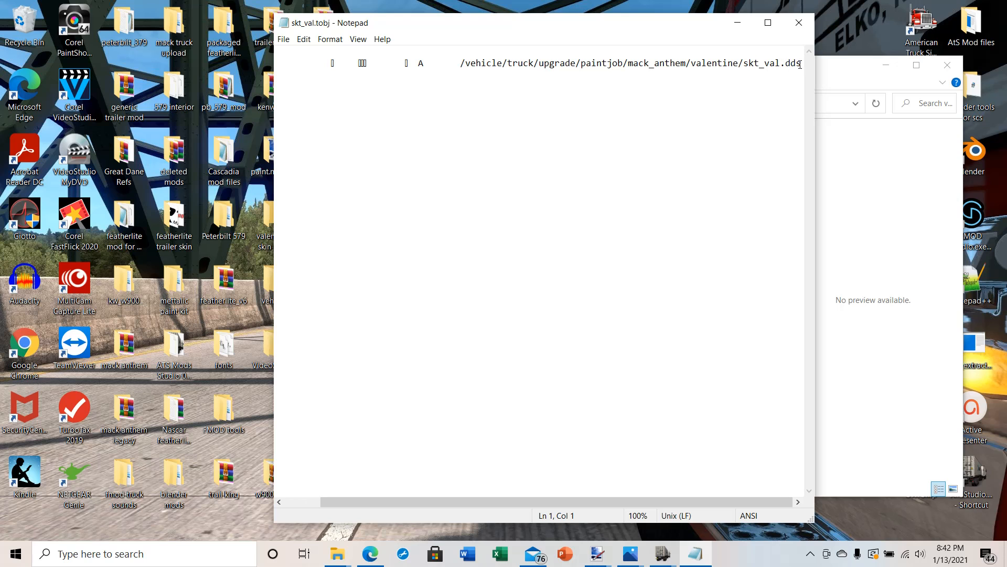
pyautogui.click(800, 23)
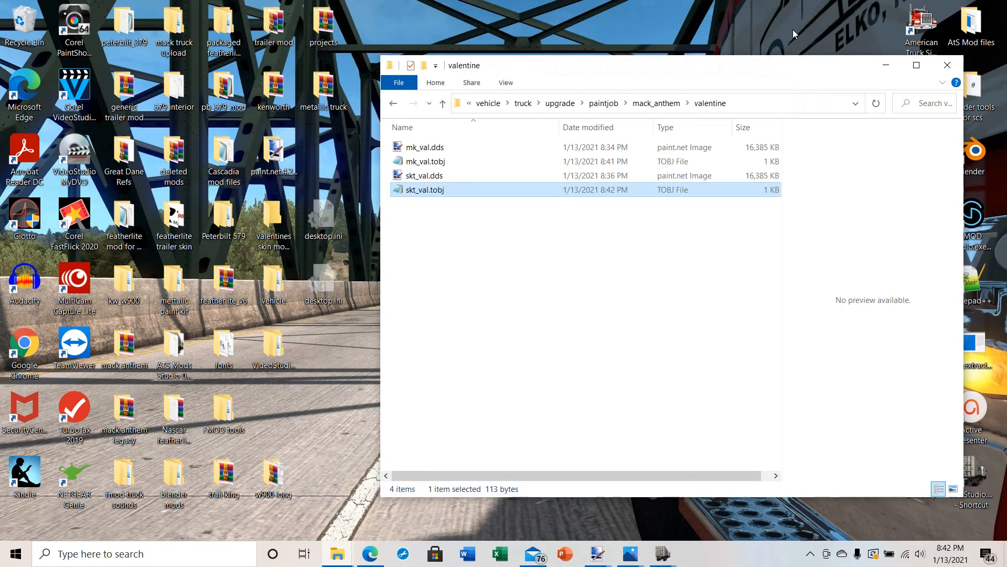
# Check the texture path stored in mk_val.tobj in Notepad, then close the file
pyautogui.doubleClick(426, 162)
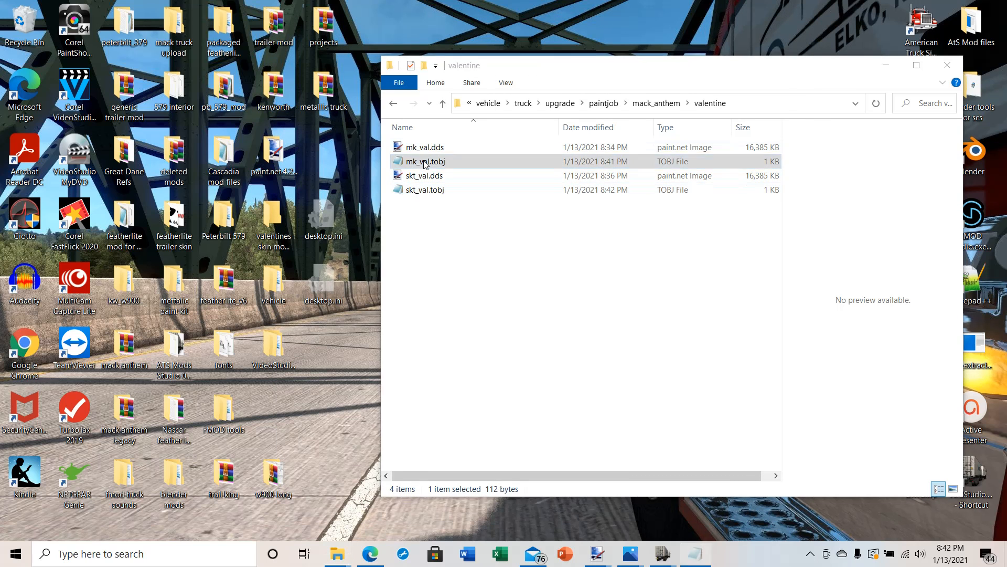
pyautogui.moveTo(536, 501); pyautogui.dragTo(558, 499)
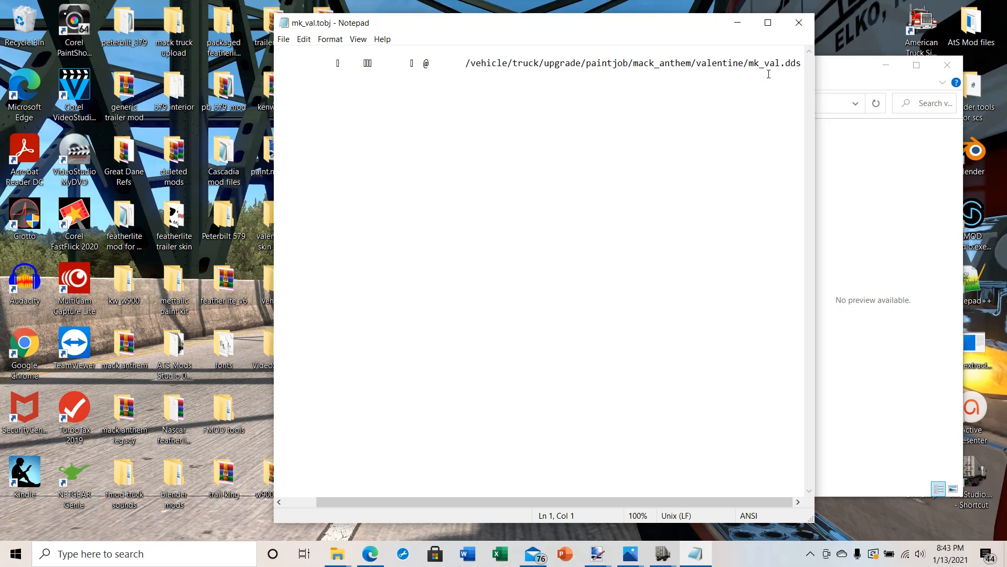
pyautogui.click(797, 24)
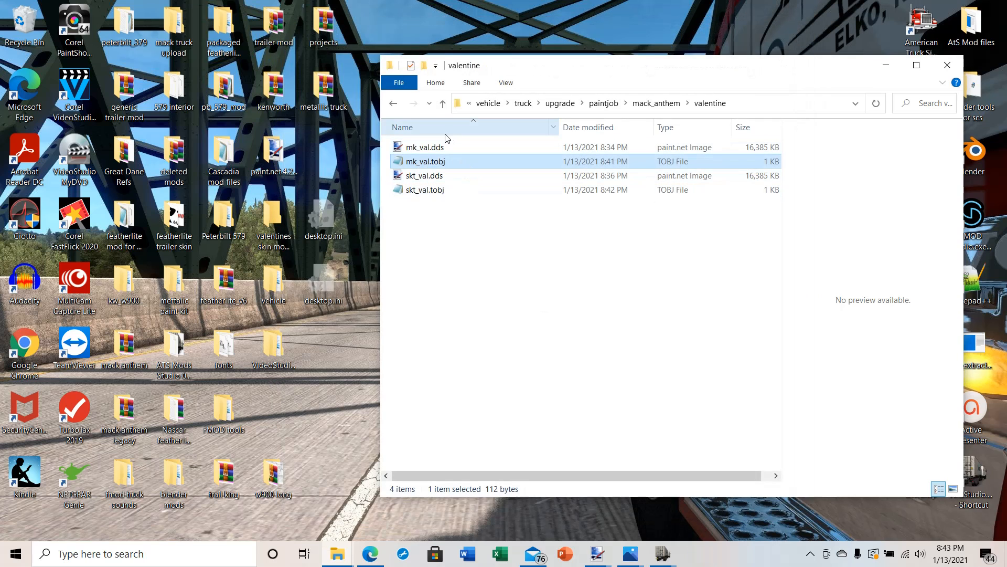
# Go to the material/ui/accessory/mack_anthem folder of the mack anthem skin test mod and preview test.dds
pyautogui.click(442, 103)
pyautogui.click(442, 104)
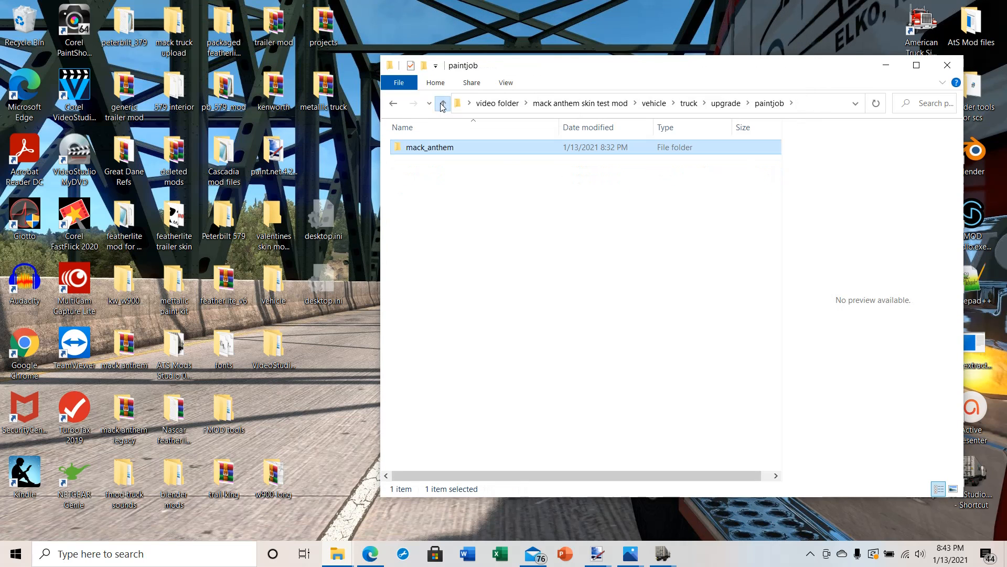
pyautogui.click(442, 103)
pyautogui.click(442, 104)
pyautogui.click(443, 103)
pyautogui.click(443, 104)
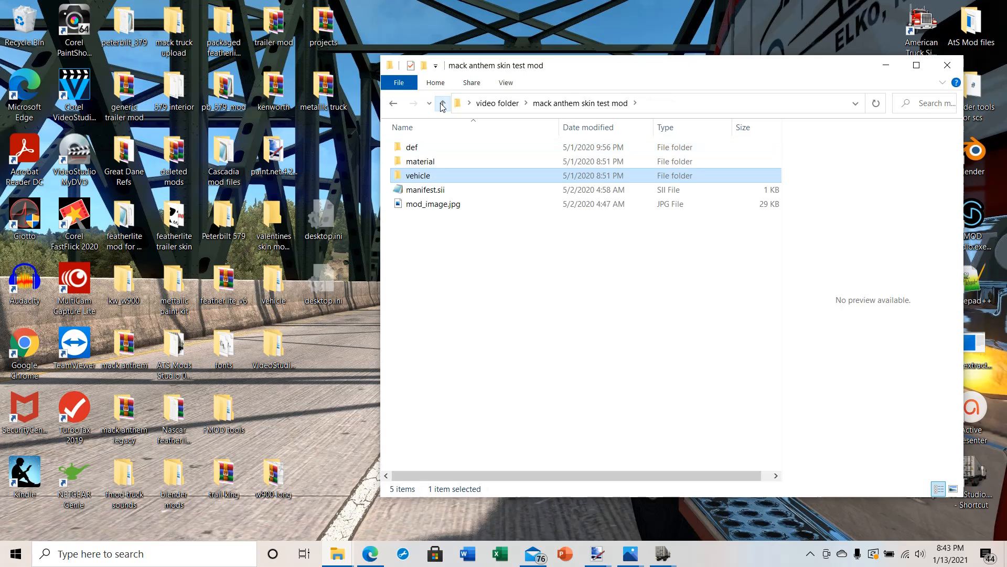
pyautogui.doubleClick(408, 164)
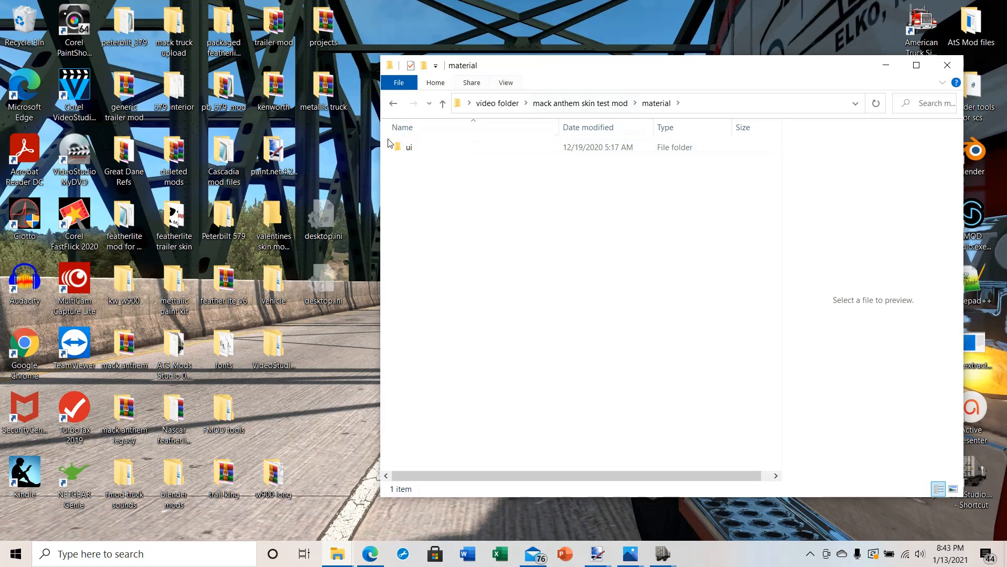
pyautogui.doubleClick(403, 148)
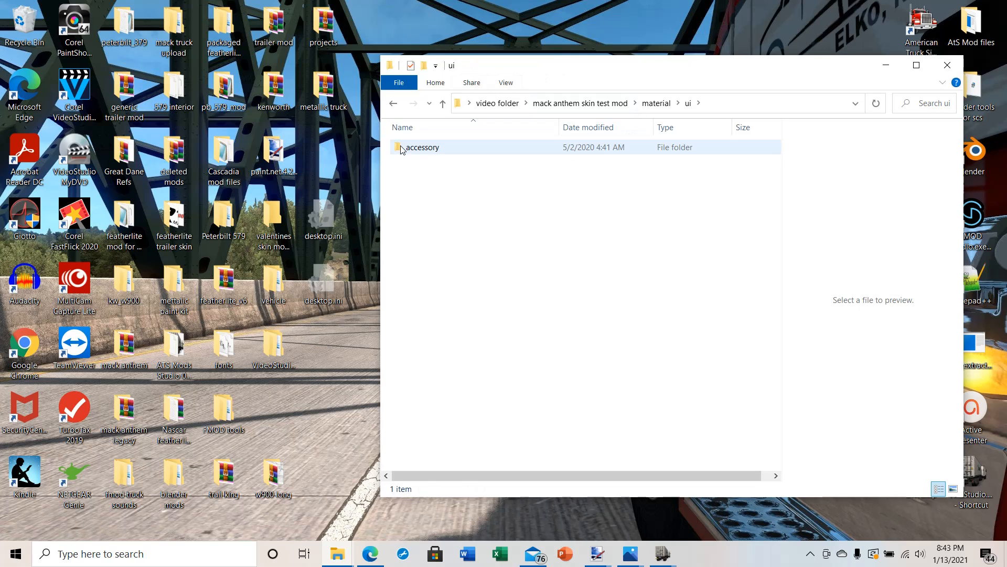
pyautogui.doubleClick(404, 148)
pyautogui.click(404, 147)
pyautogui.doubleClick(405, 148)
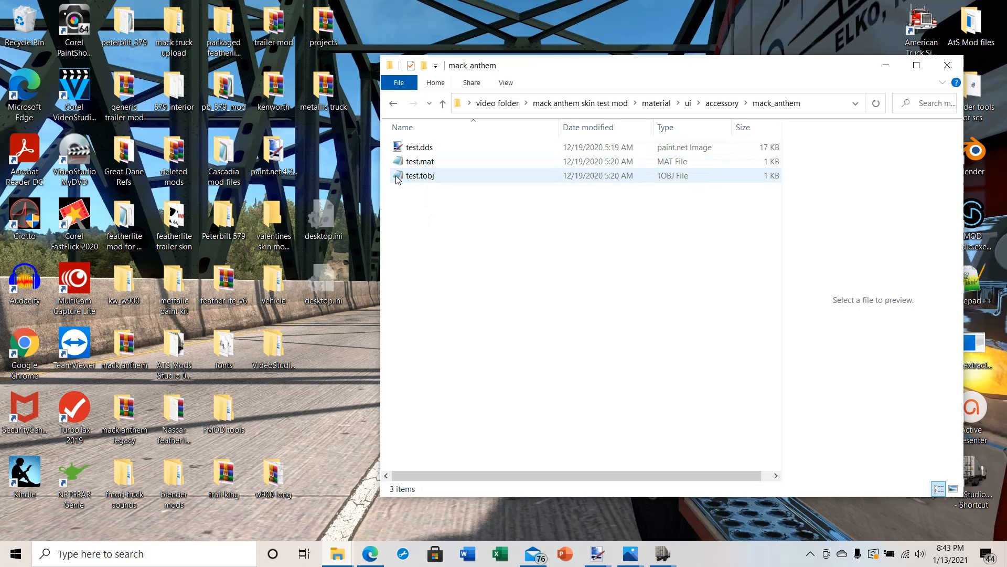
pyautogui.click(408, 146)
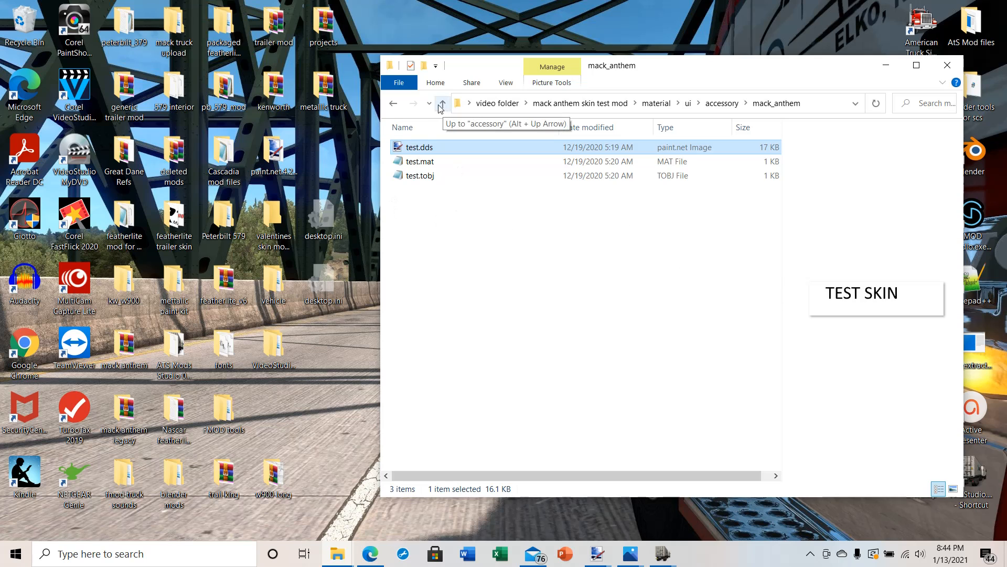
# Duplicate test.dds, test.mat and test.tobj within the accessory mack_anthem folder
pyautogui.moveTo(394, 198); pyautogui.dragTo(438, 142)
pyautogui.rightClick(439, 153)
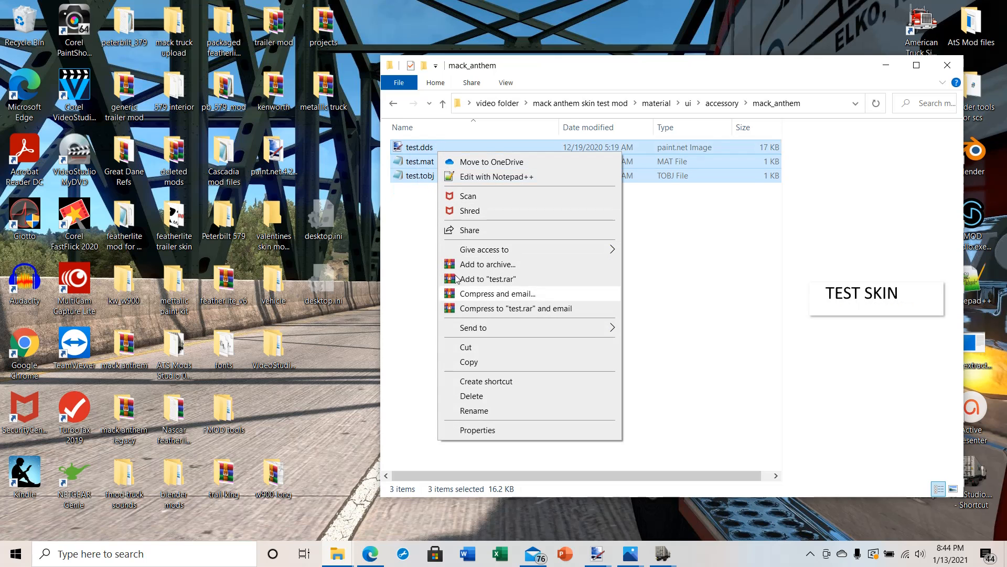
pyautogui.click(465, 363)
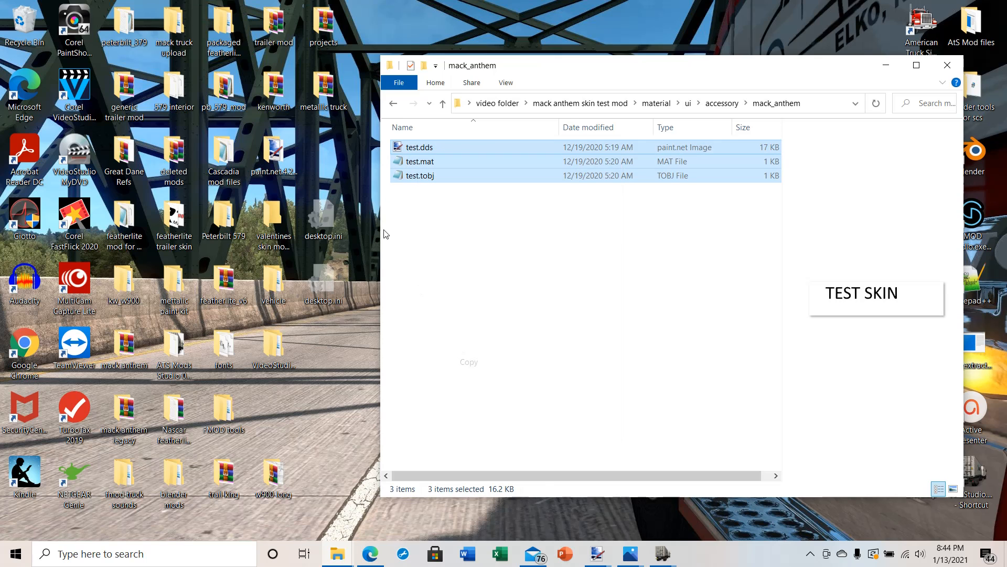
pyautogui.rightClick(414, 224)
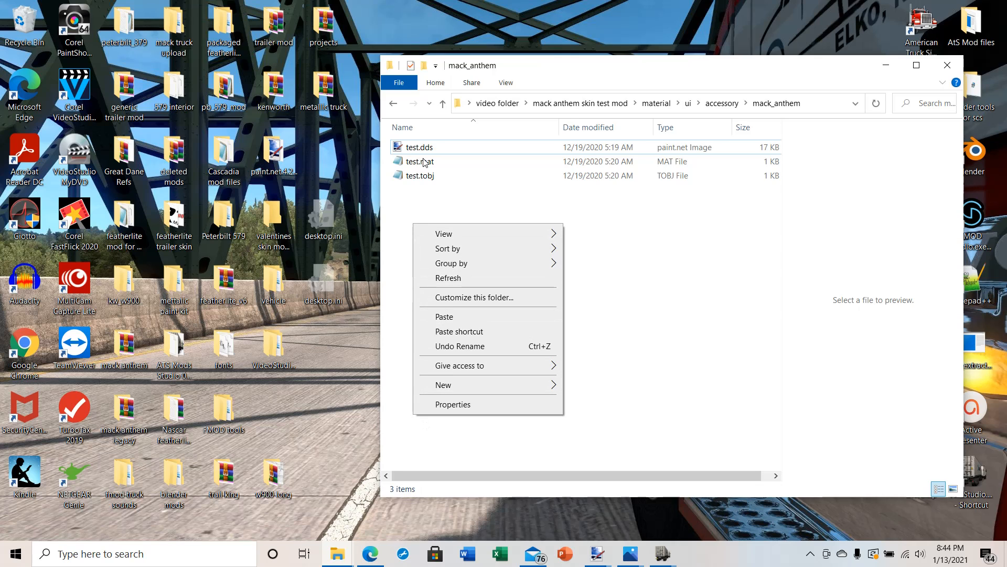
pyautogui.click(442, 317)
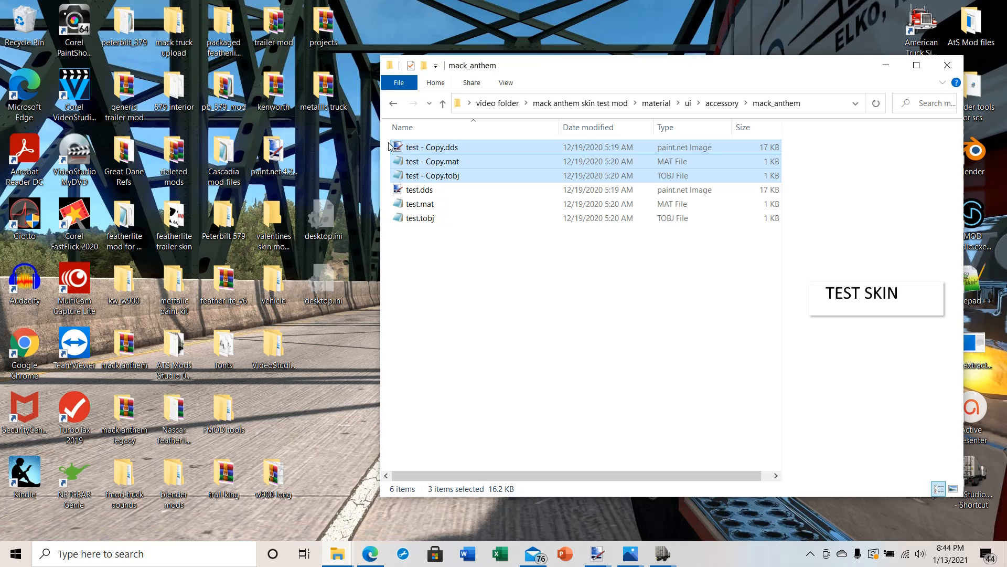
# Rename the three copied test files together as valentine, keeping their dds, mat and tobj extensions
pyautogui.rightClick(429, 153)
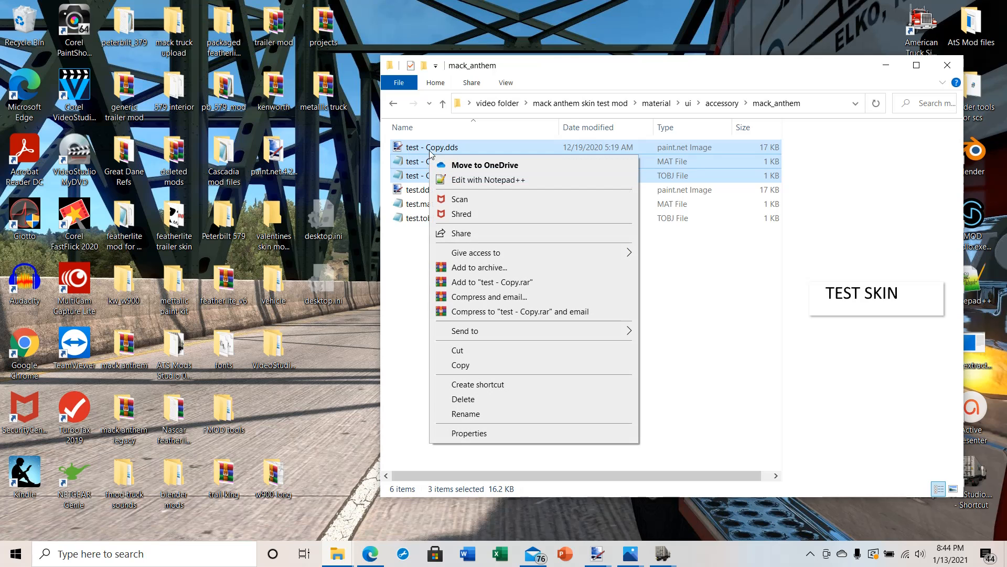
pyautogui.click(466, 415)
pyautogui.write('val')
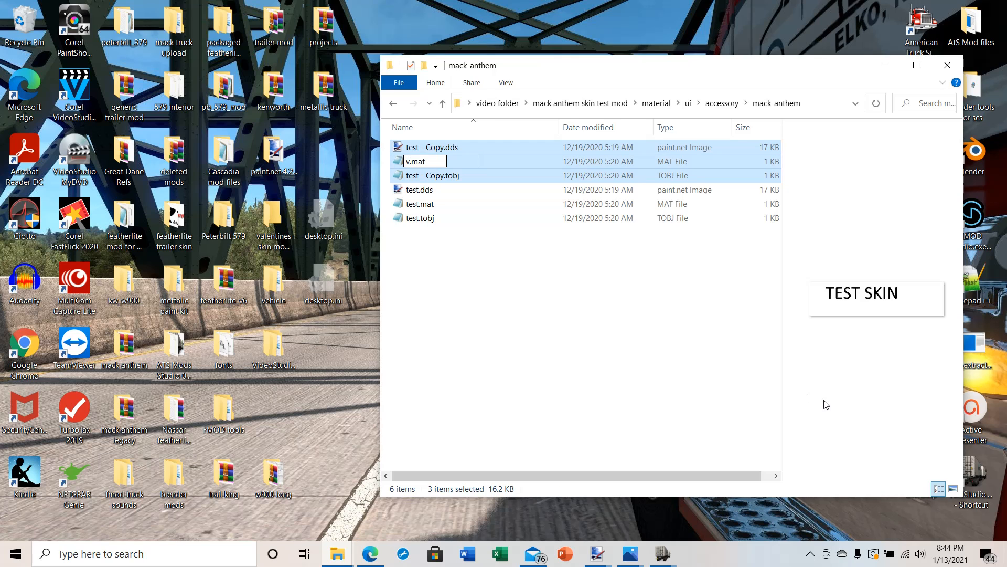
pyautogui.write('entine')
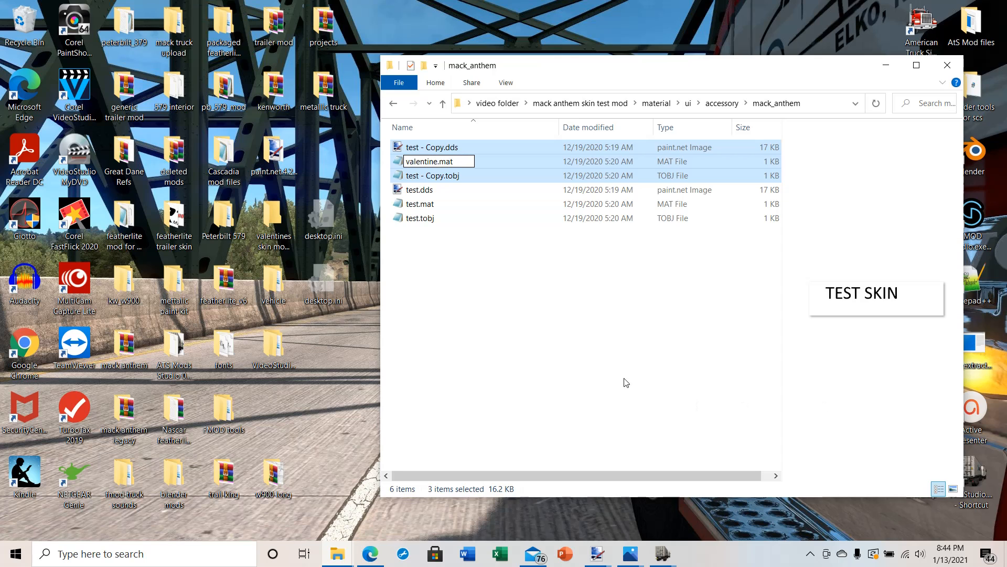
pyautogui.click(512, 369)
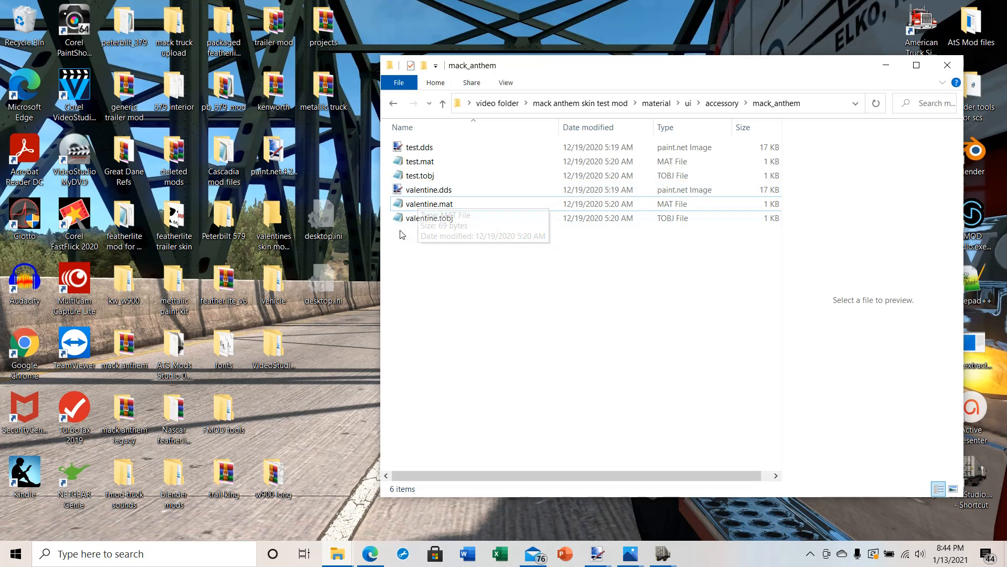
pyautogui.click(419, 205)
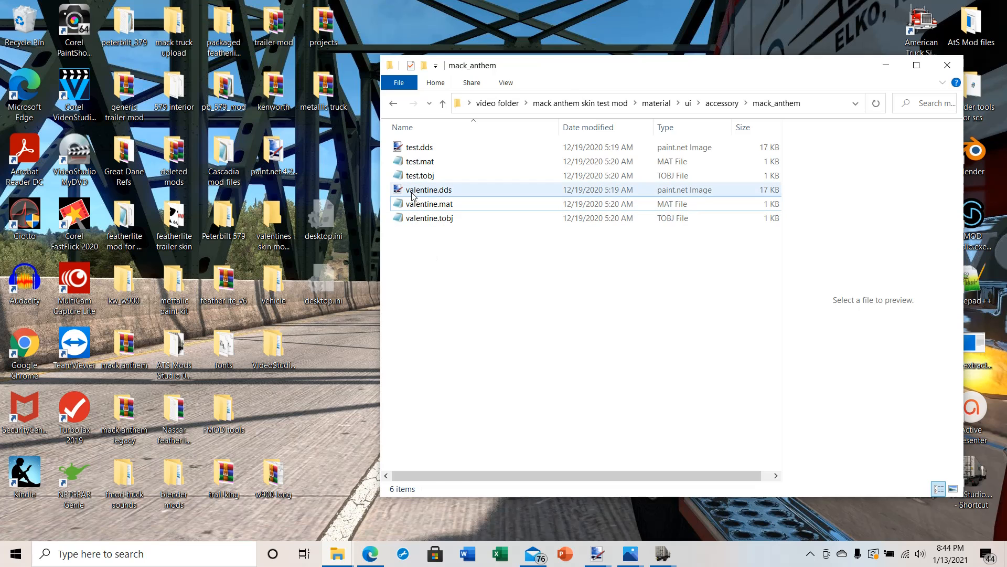
# Open valentine.mat in Notepad and change its texture entry to valentine.tobj
pyautogui.click(412, 192)
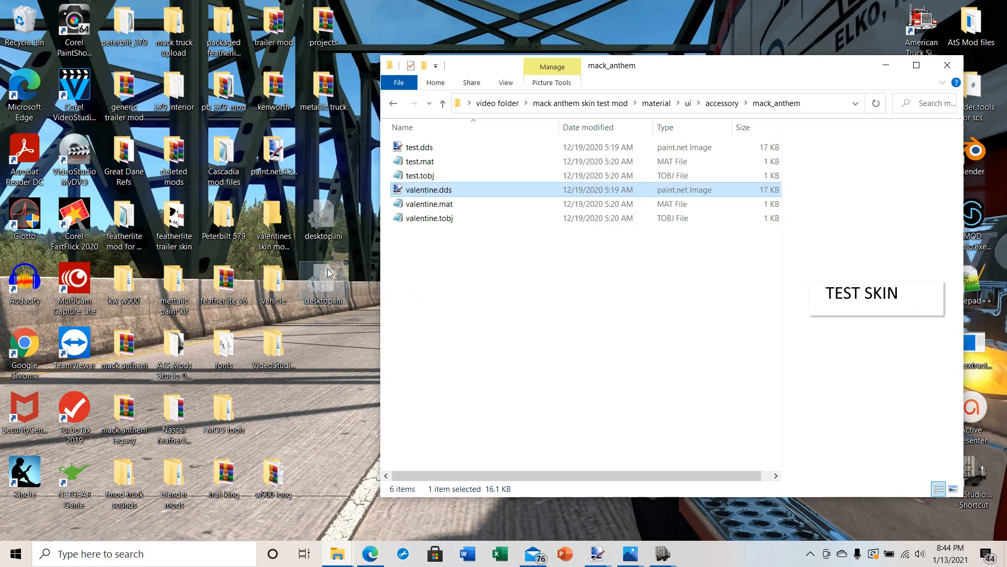
pyautogui.click(447, 300)
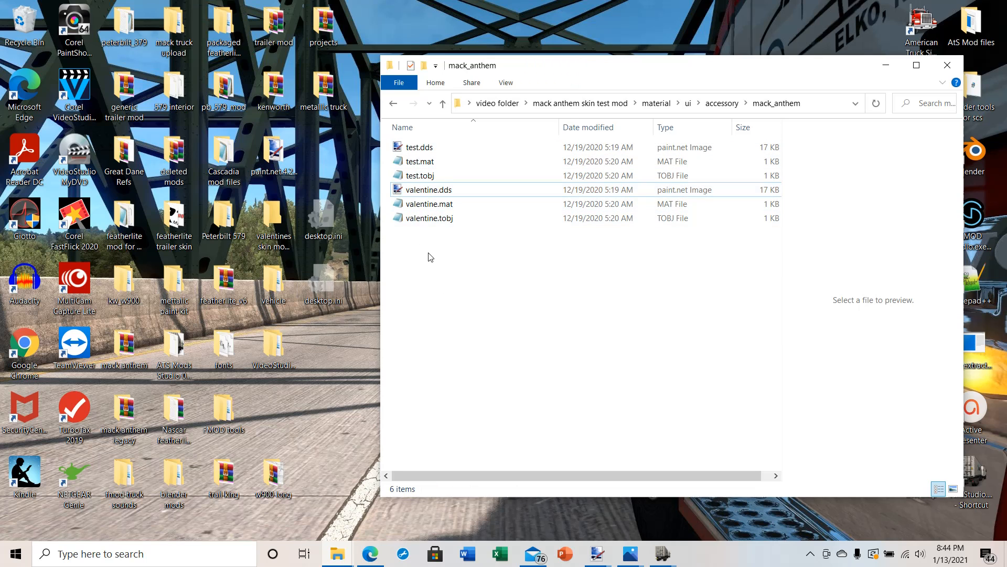
pyautogui.doubleClick(415, 205)
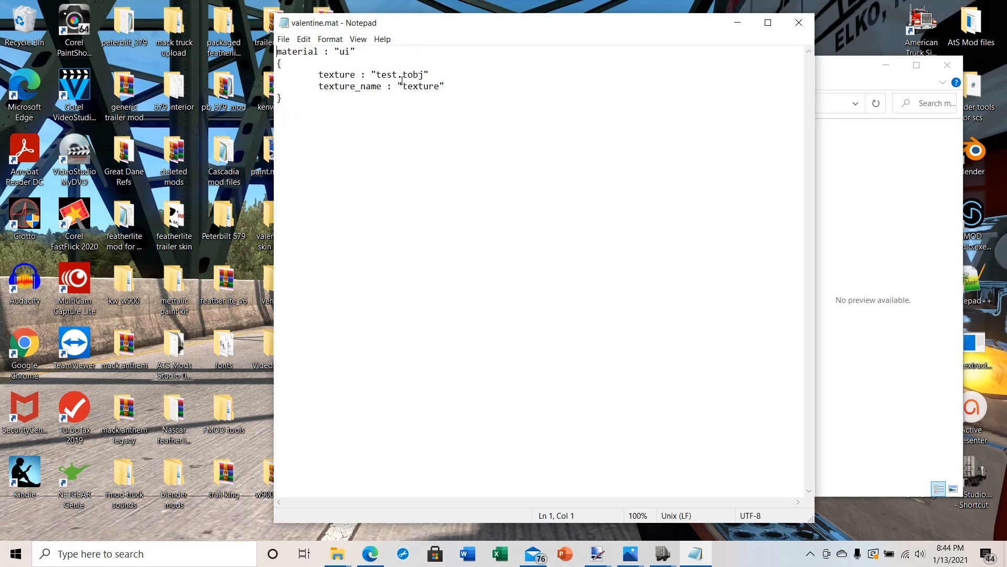
pyautogui.moveTo(507, 31); pyautogui.dragTo(784, 59)
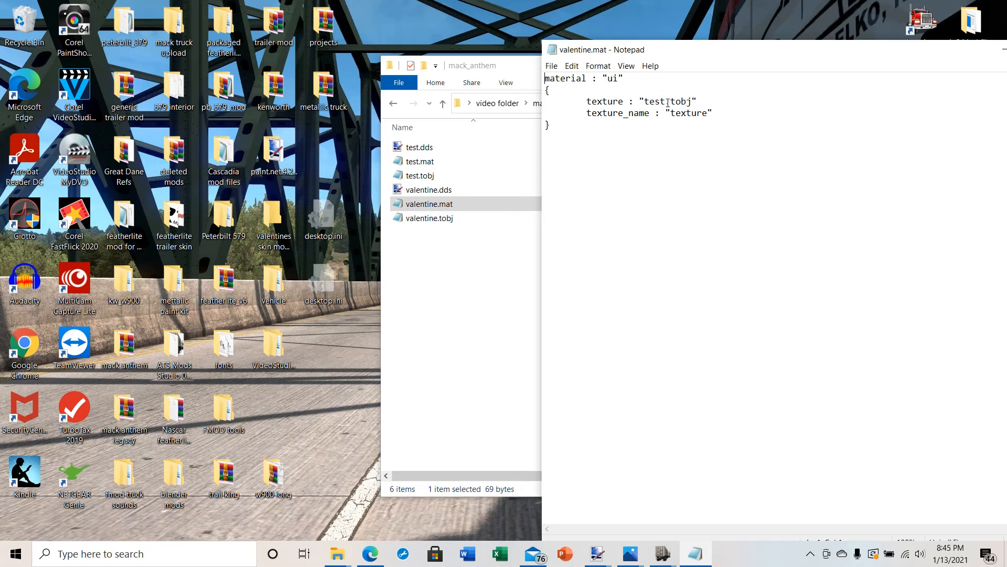
pyautogui.press('BackSpace')
pyautogui.press('BackSpace')
pyautogui.press('BackSpace')
pyautogui.press('BackSpace')
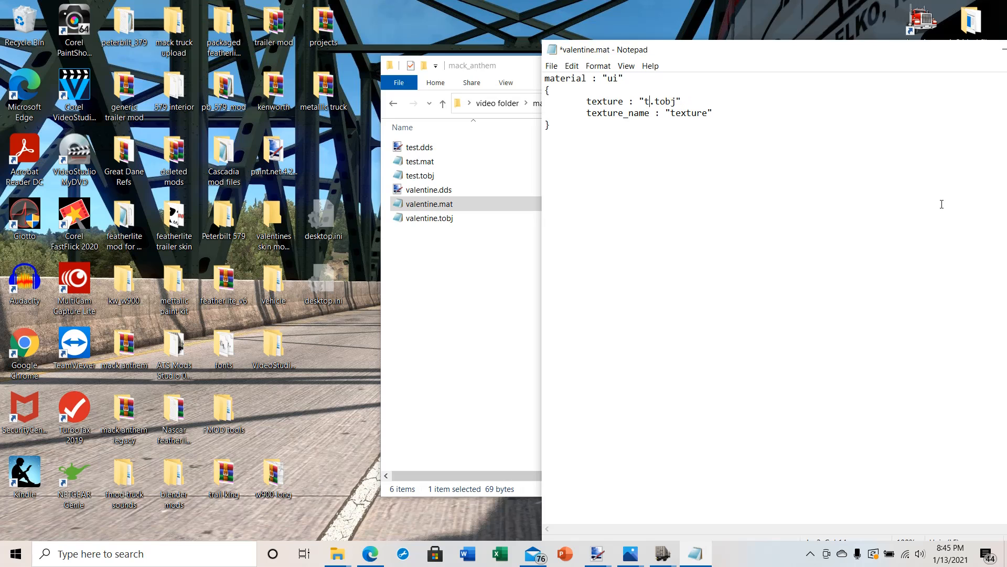
pyautogui.write('valentine')
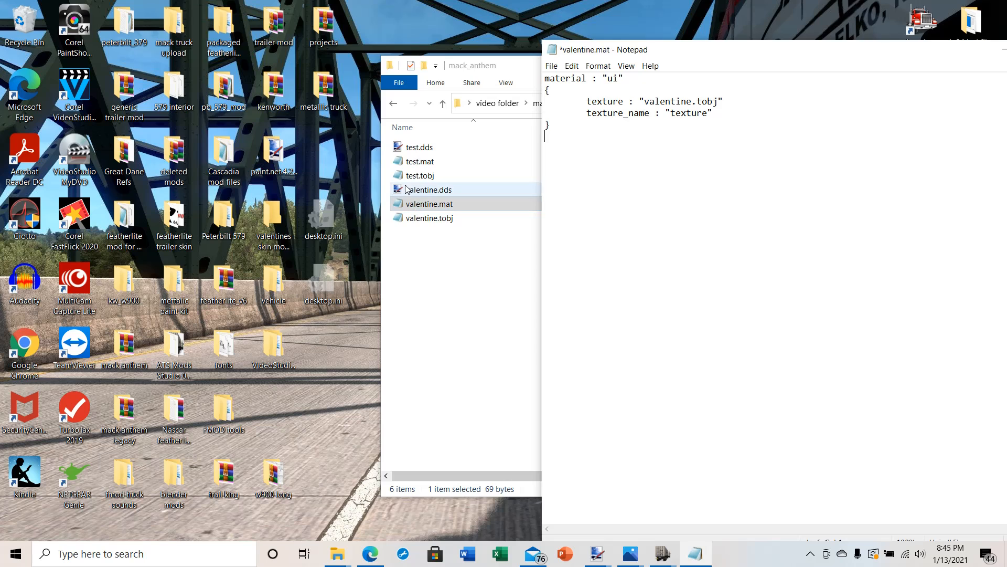
# Save the edited valentine.mat file and close it
pyautogui.click(552, 66)
pyautogui.click(575, 119)
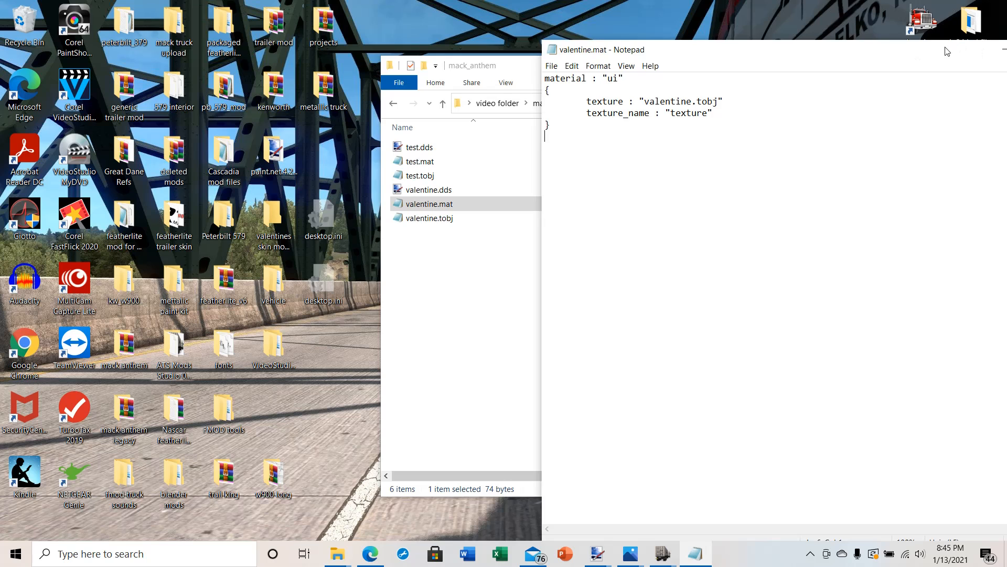
pyautogui.moveTo(918, 56); pyautogui.dragTo(742, 56)
pyautogui.click(886, 46)
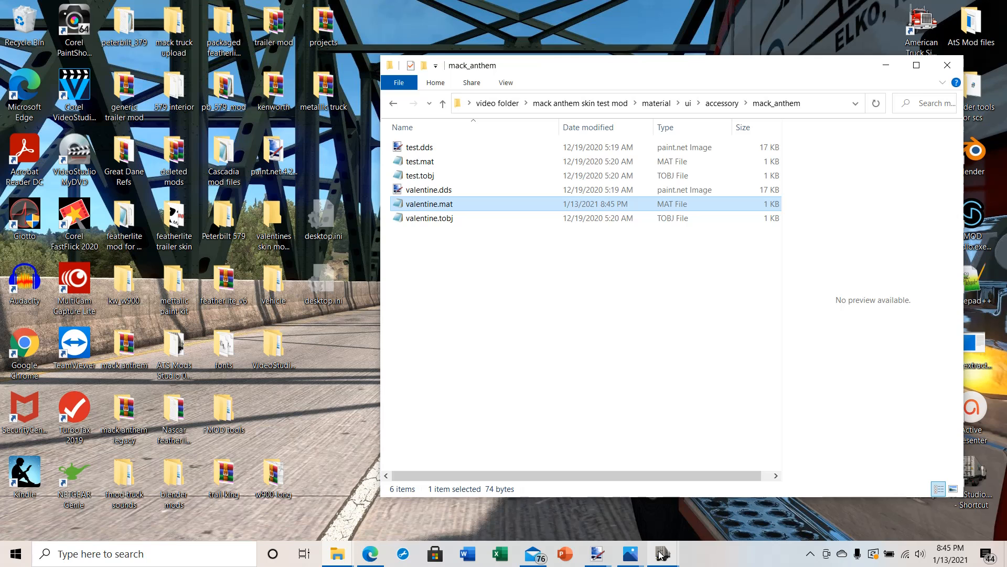
# Switch to TOBJ File Editor and open valentine.tobj from the mod's material/ui/accessory/mack_anthem folder
pyautogui.moveTo(661, 555)
pyautogui.click(687, 502)
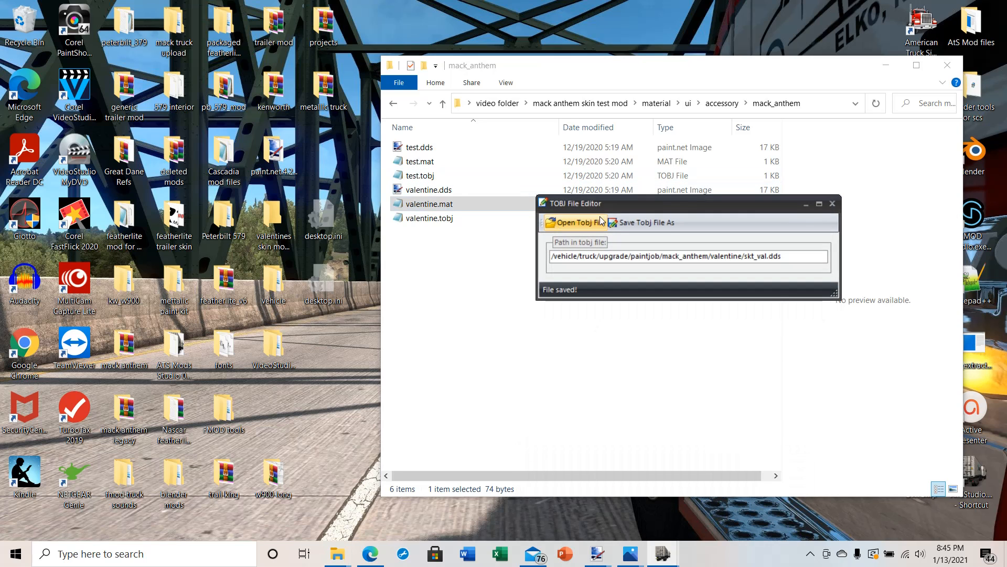
pyautogui.click(580, 218)
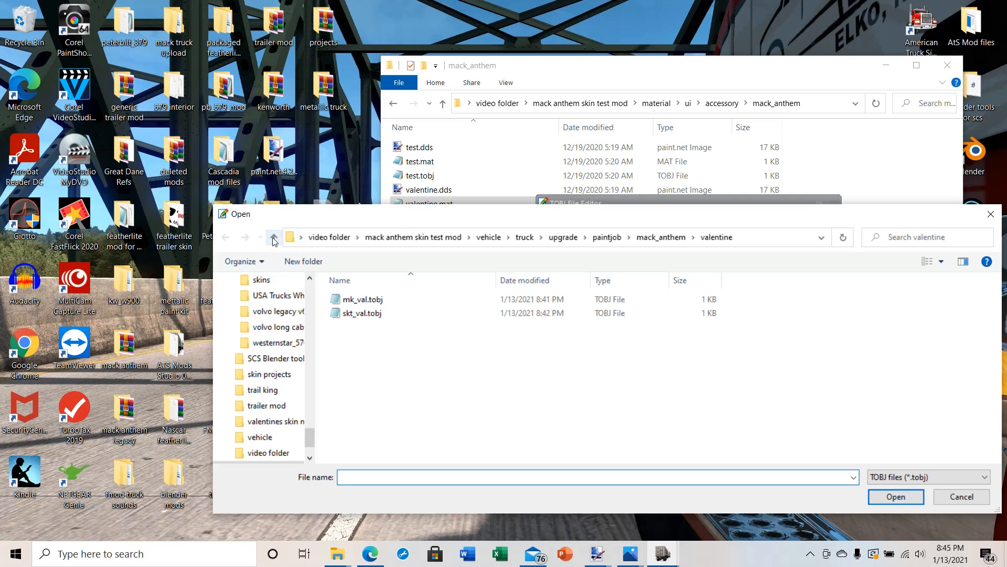
pyautogui.click(273, 238)
pyautogui.click(273, 238)
pyautogui.click(273, 238)
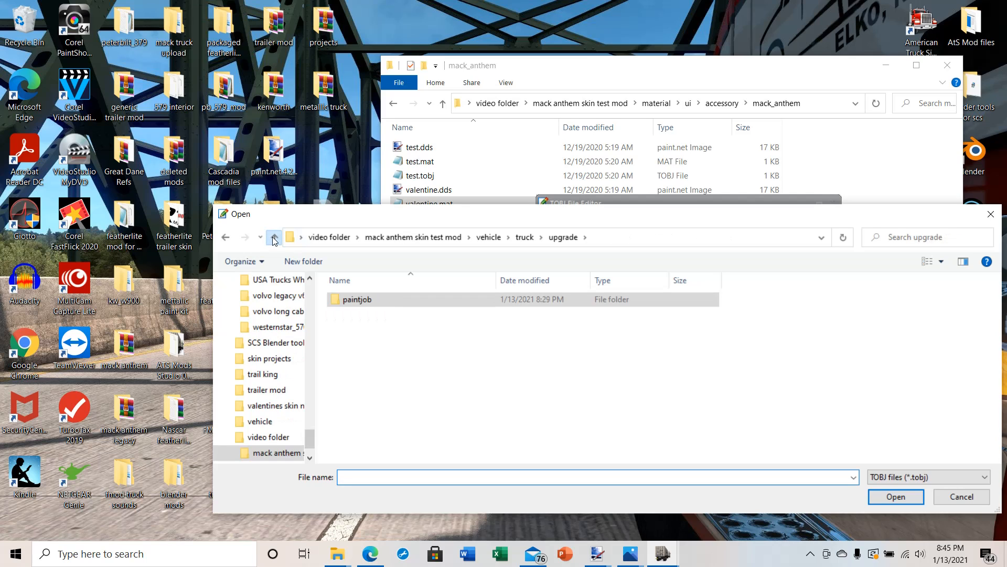
pyautogui.click(274, 238)
pyautogui.click(273, 239)
pyautogui.click(273, 239)
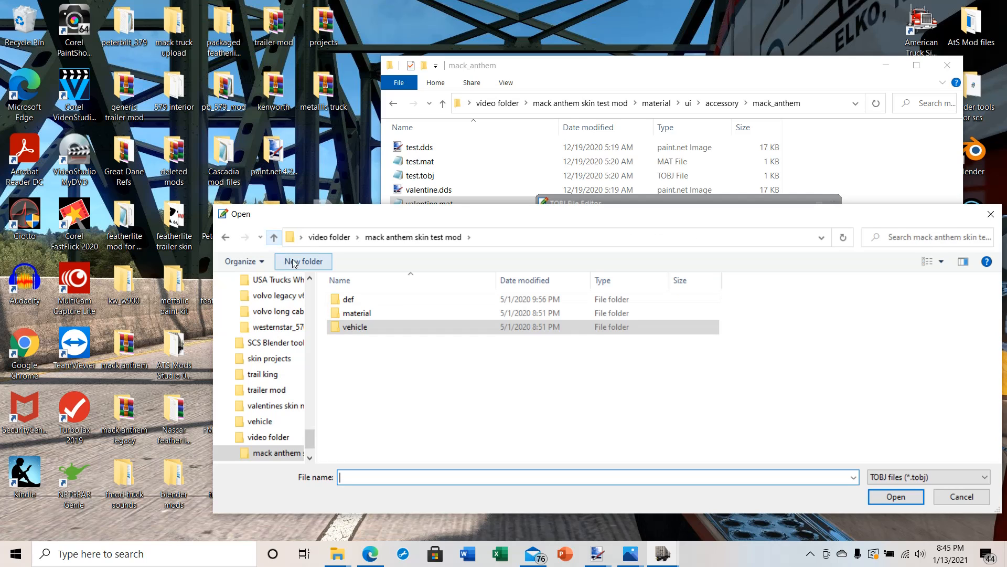
pyautogui.doubleClick(356, 315)
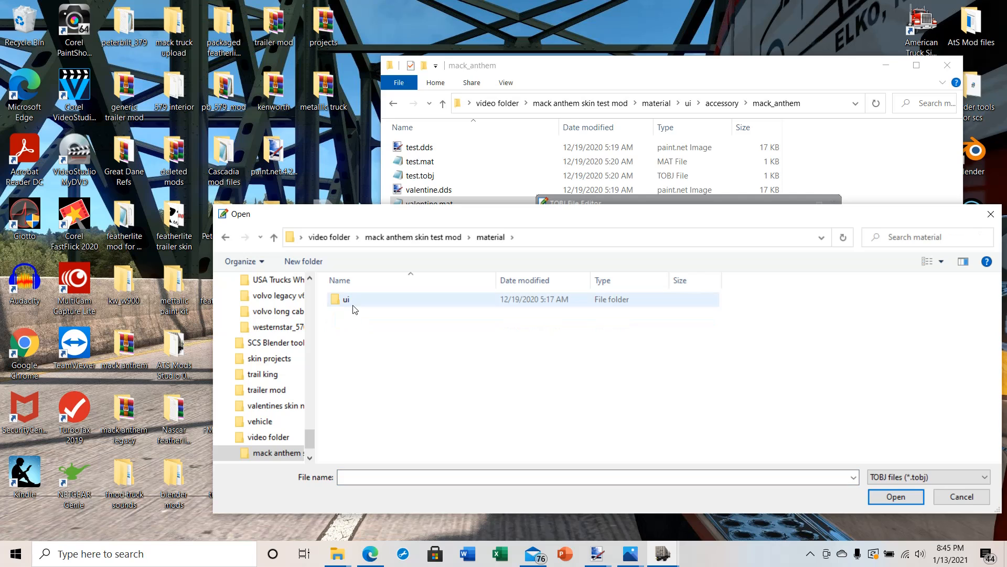
pyautogui.doubleClick(337, 300)
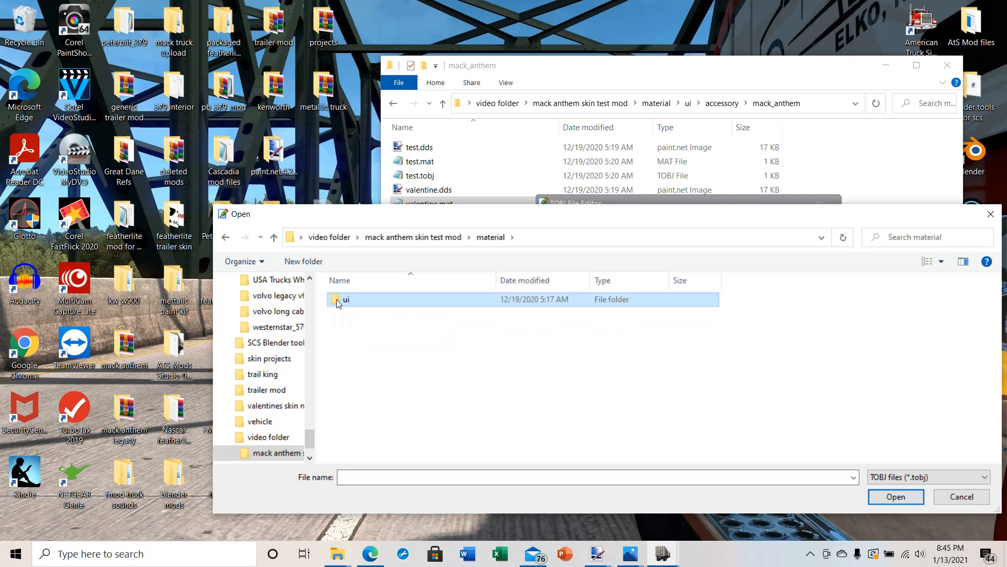
pyautogui.doubleClick(337, 300)
pyautogui.doubleClick(337, 299)
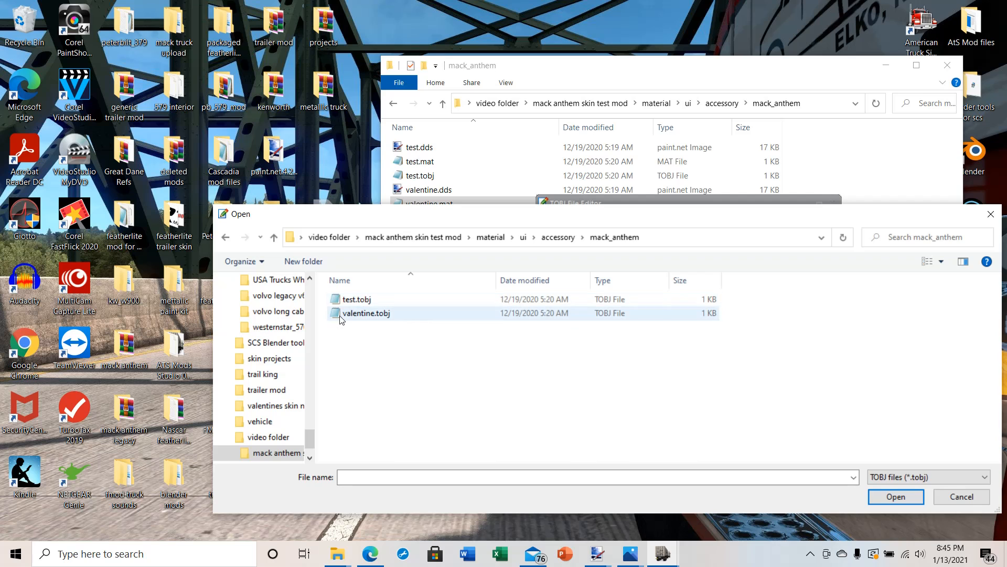
pyautogui.click(347, 314)
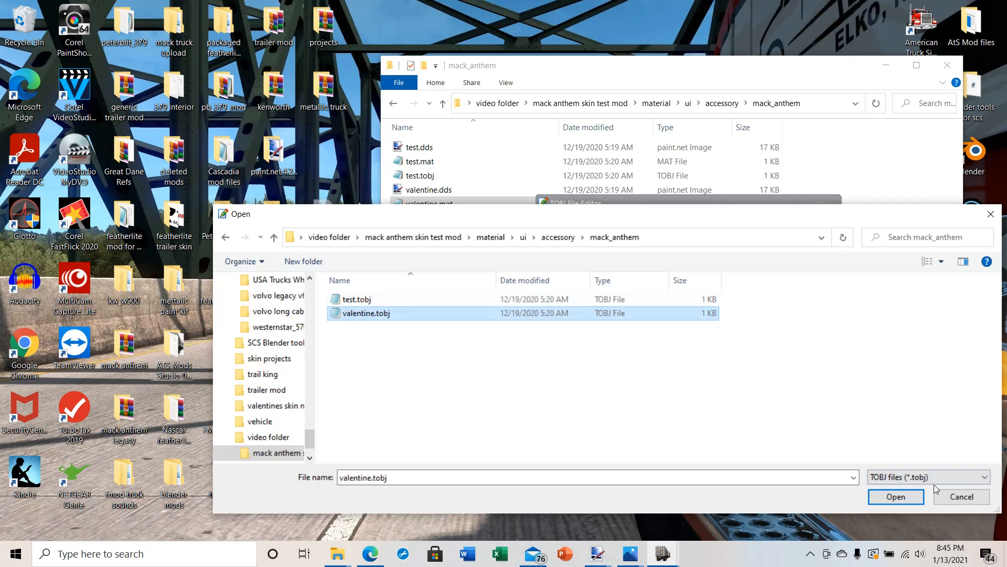
pyautogui.click(895, 496)
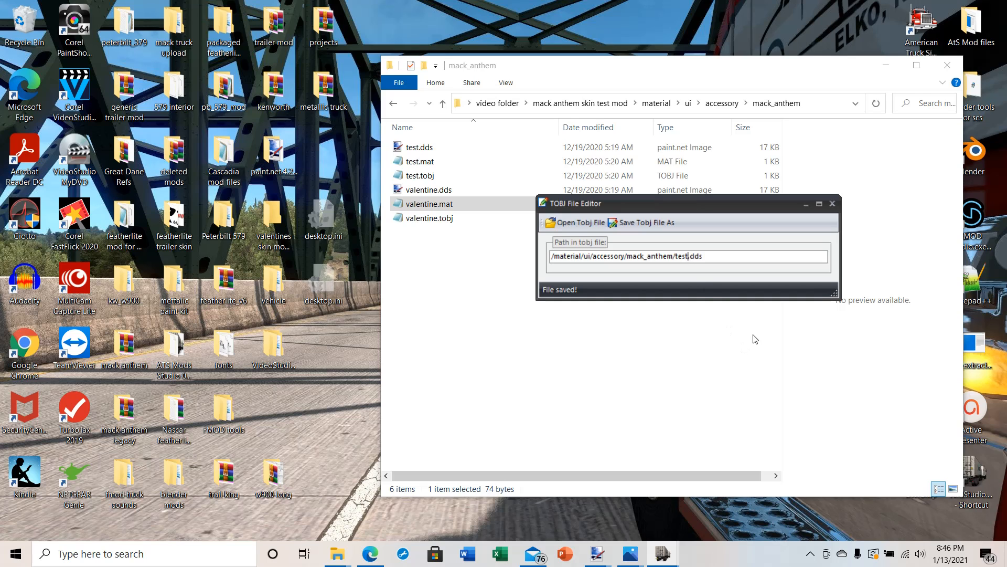
# Change the path in the tobj file to /material/ui/accessory/mack_anthem/valentine.dds, checking the name against the folder's files
pyautogui.press('BackSpace')
pyautogui.press('BackSpace')
pyautogui.press('BackSpace')
pyautogui.press('BackSpace')
pyautogui.write('valentine')
pyautogui.click(675, 372)
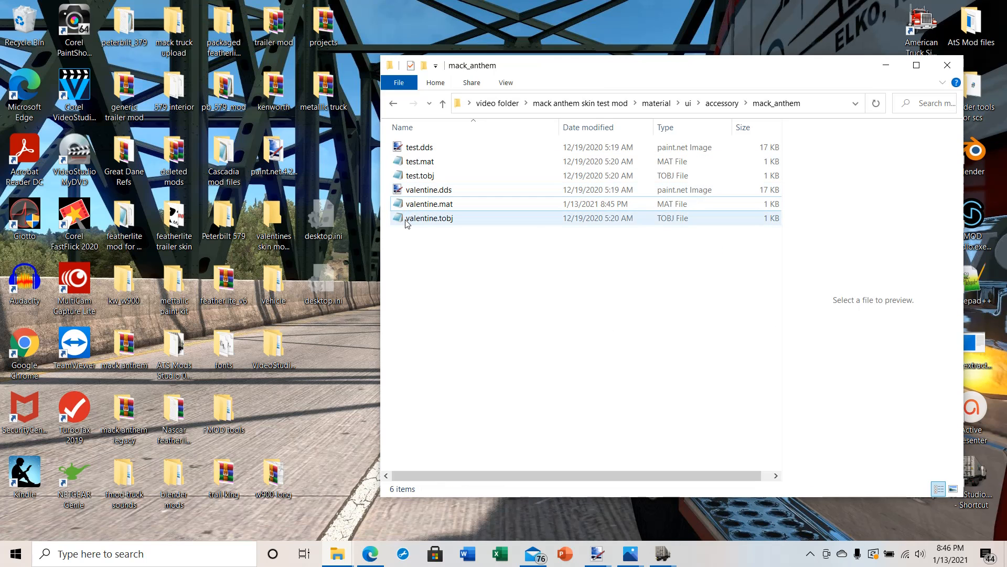
pyautogui.moveTo(655, 559)
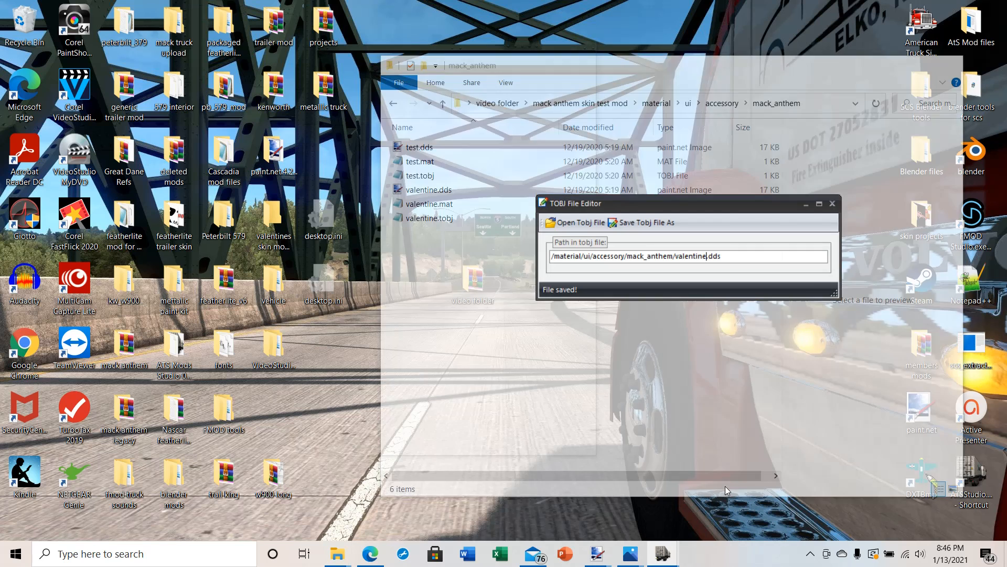
pyautogui.click(726, 488)
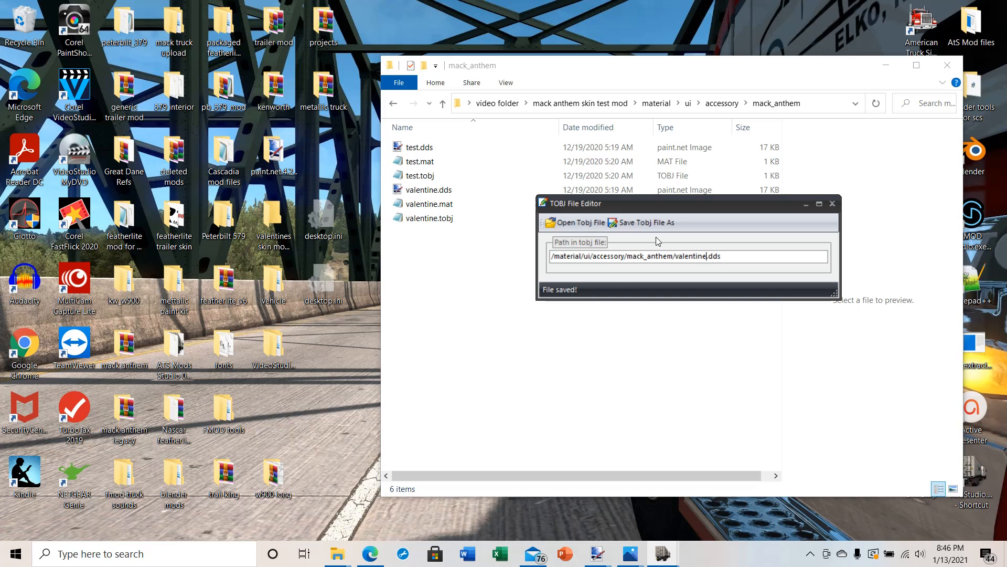
# Save the edited tobj path over the existing valentine.tobj in the accessory mack_anthem folder
pyautogui.click(629, 223)
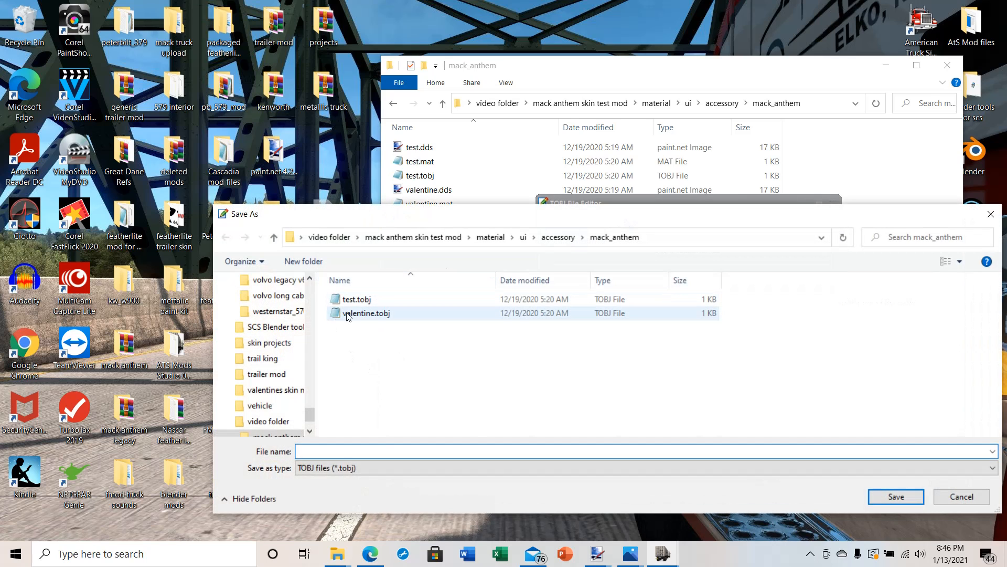
pyautogui.click(348, 313)
pyautogui.click(894, 498)
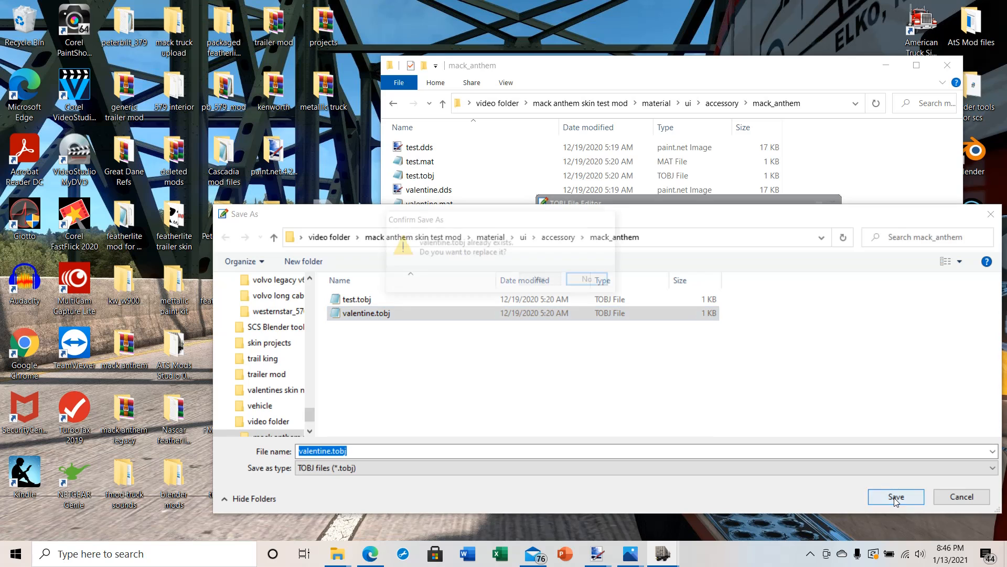
pyautogui.click(542, 282)
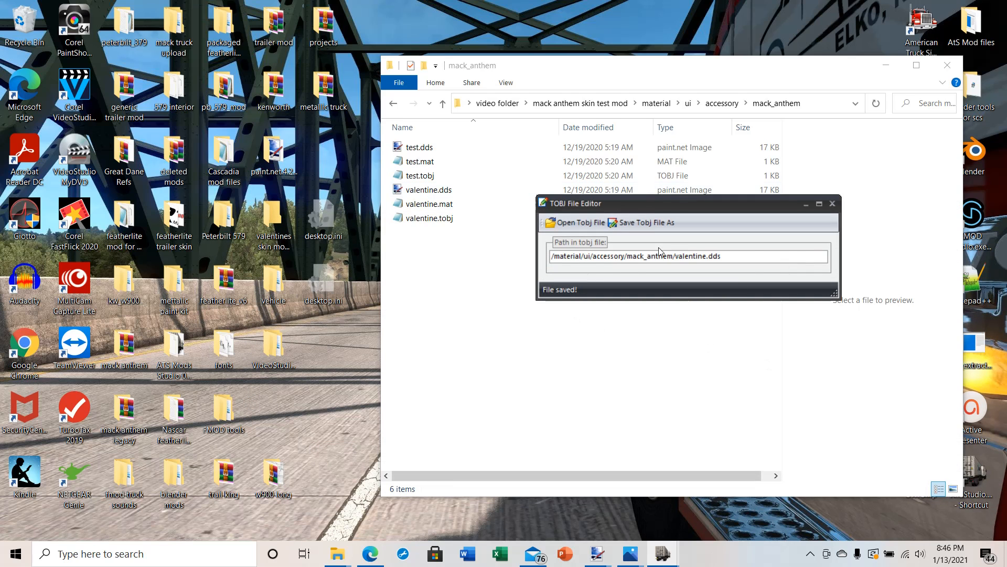
# Open valentine.dds in paint.net from the accessory mack_anthem folder, and clear the selection in Love Hearts Wallpapers 4.jpg
pyautogui.click(444, 310)
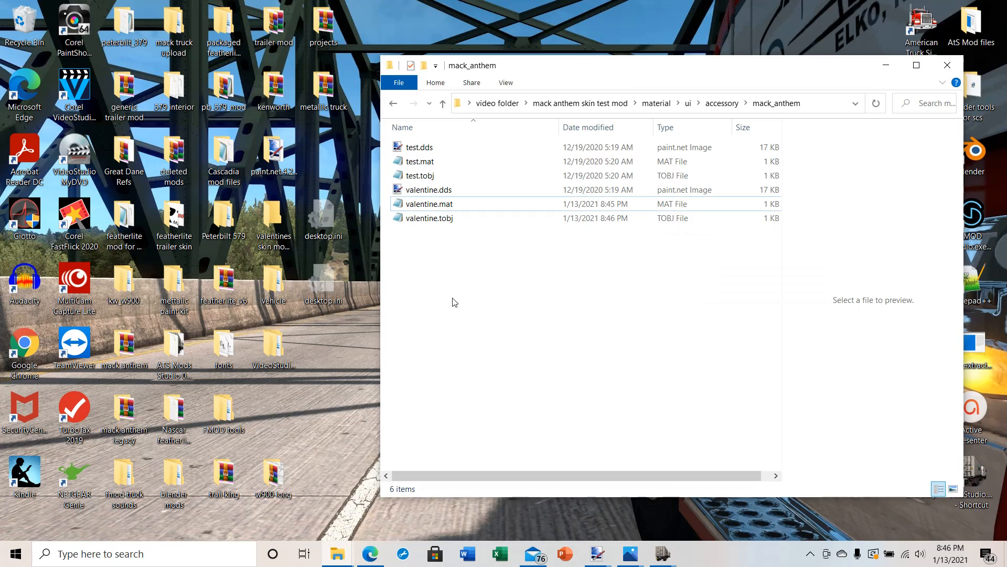
pyautogui.doubleClick(415, 190)
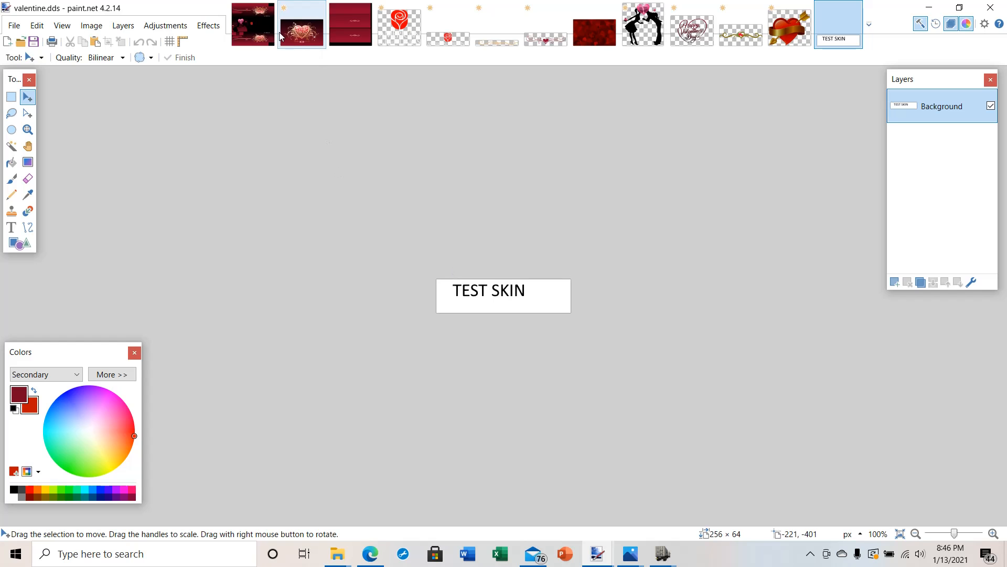
pyautogui.click(294, 40)
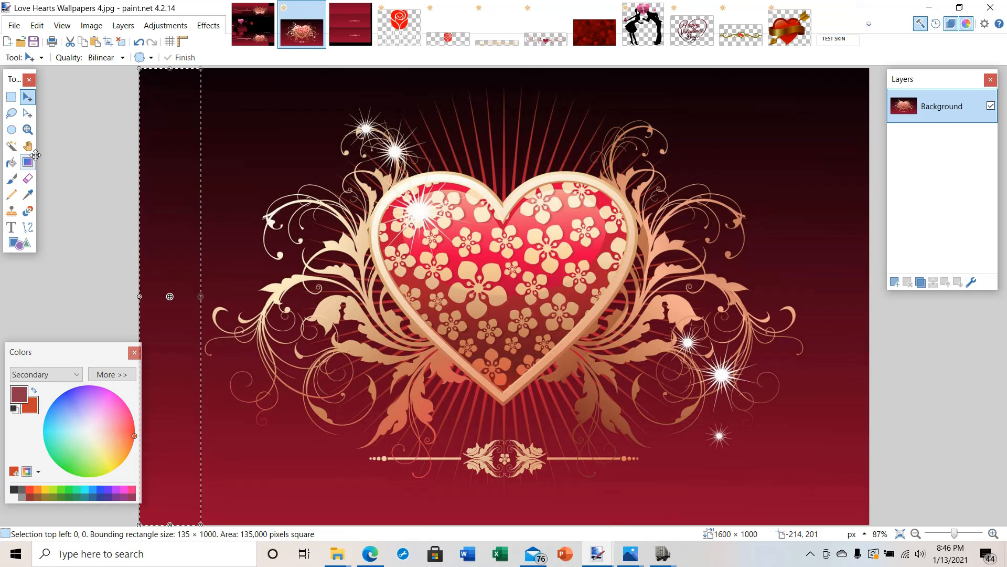
pyautogui.hotkey('ctrl', 'd')
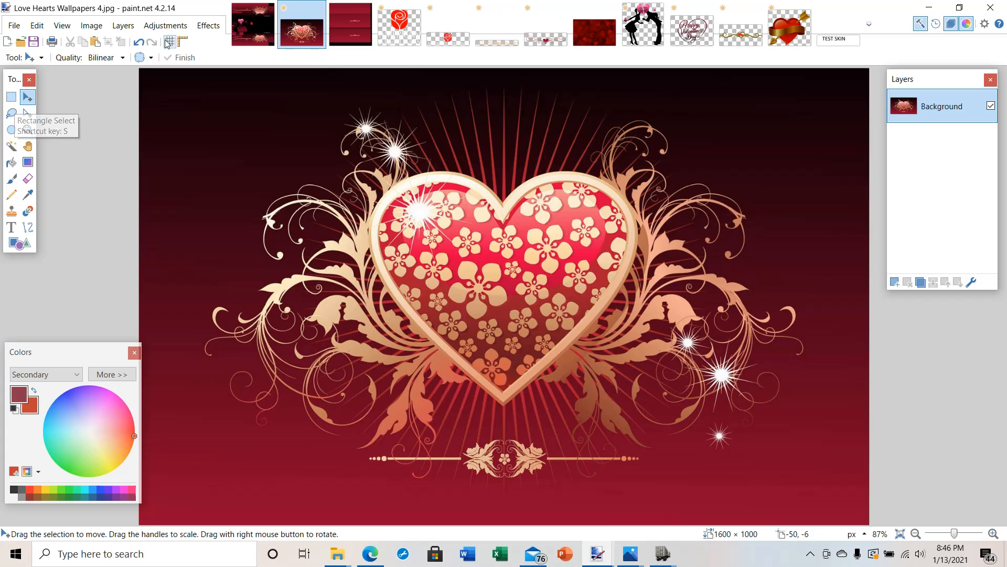
# In mk_val.dds, copy a rectangular area of about 2331 × 667 px covering the American Greetings logo and the ornate heart
pyautogui.click(243, 31)
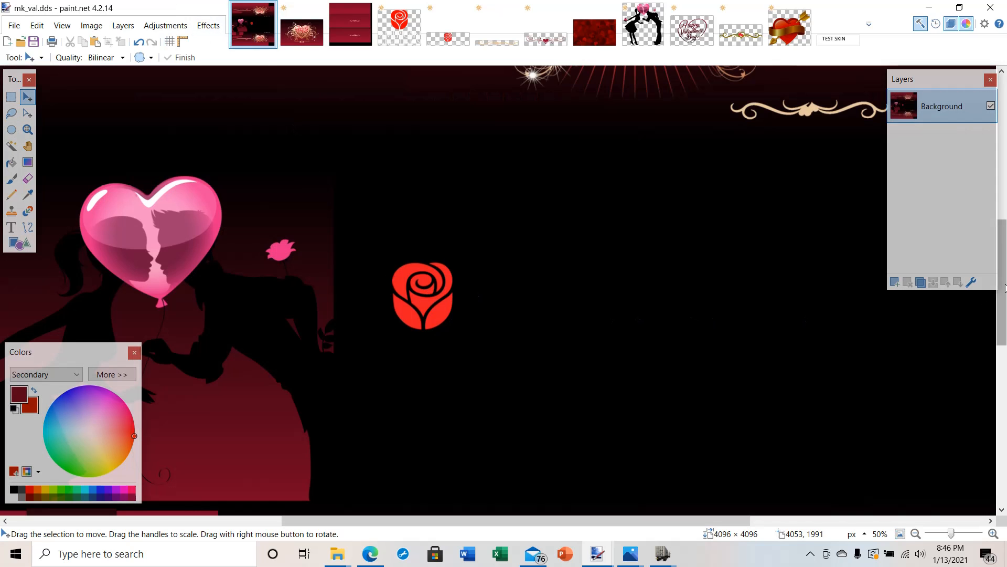
pyautogui.moveTo(1000, 284); pyautogui.dragTo(1004, 409)
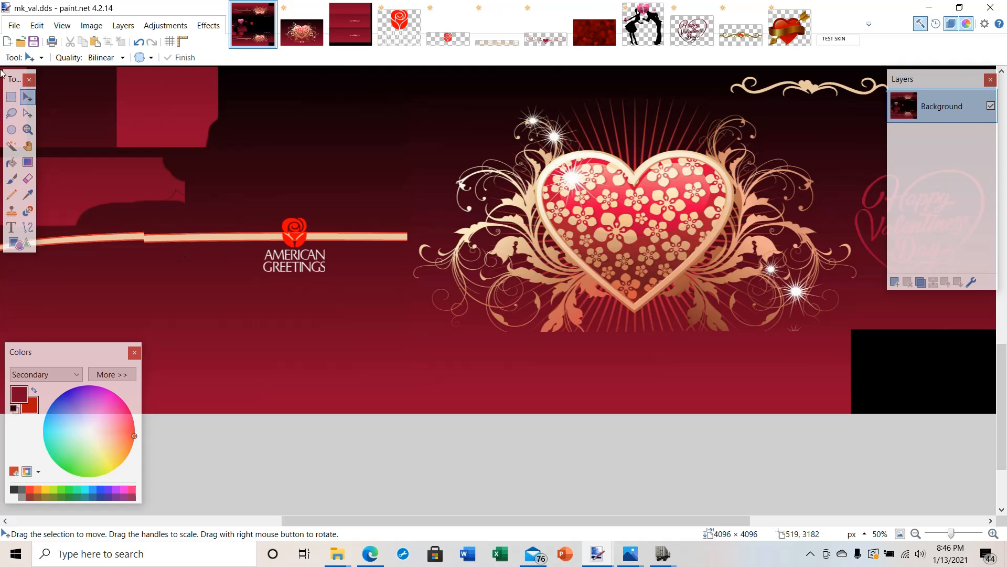
pyautogui.click(11, 97)
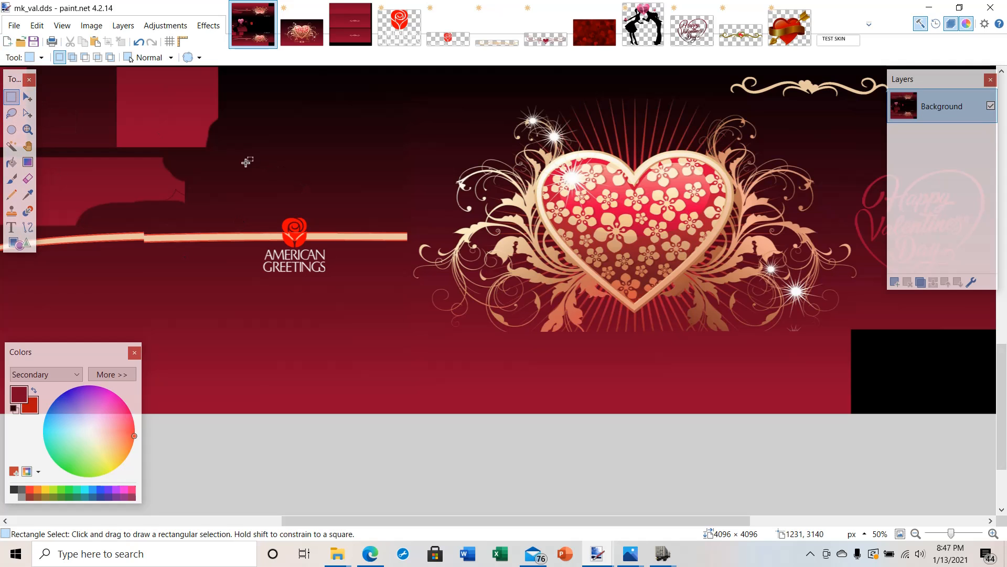
pyautogui.moveTo(231, 155); pyautogui.dragTo(844, 336)
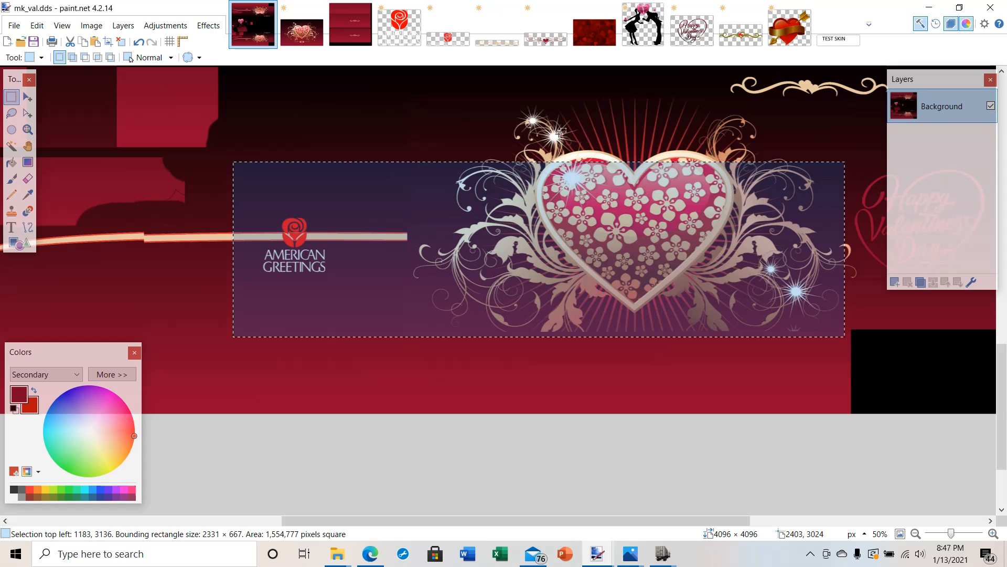
pyautogui.click(37, 26)
pyautogui.click(55, 95)
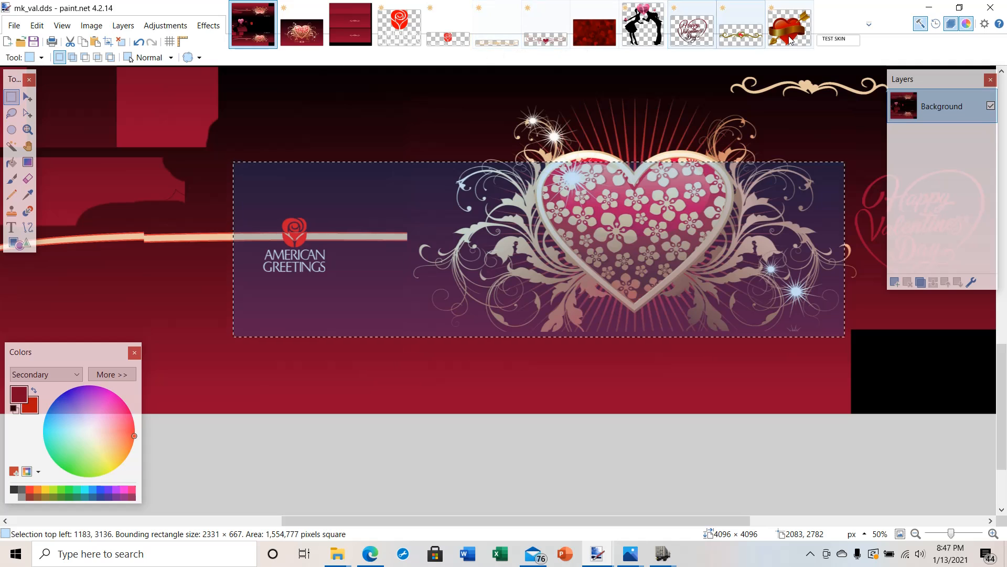
# Add a new layer to valentine.dds and move it beneath the Background layer
pyautogui.click(838, 39)
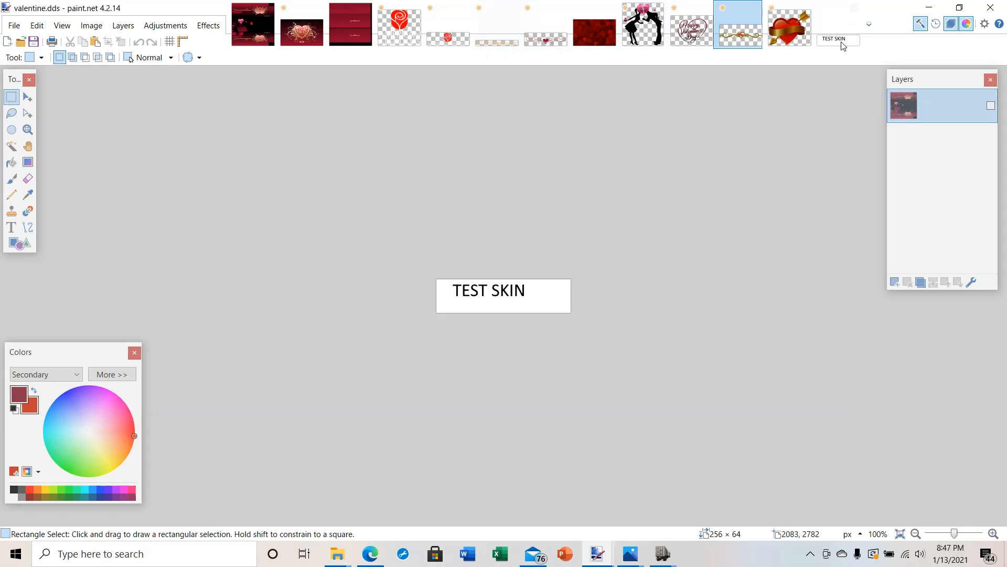
pyautogui.click(894, 282)
pyautogui.moveTo(936, 110); pyautogui.dragTo(915, 175)
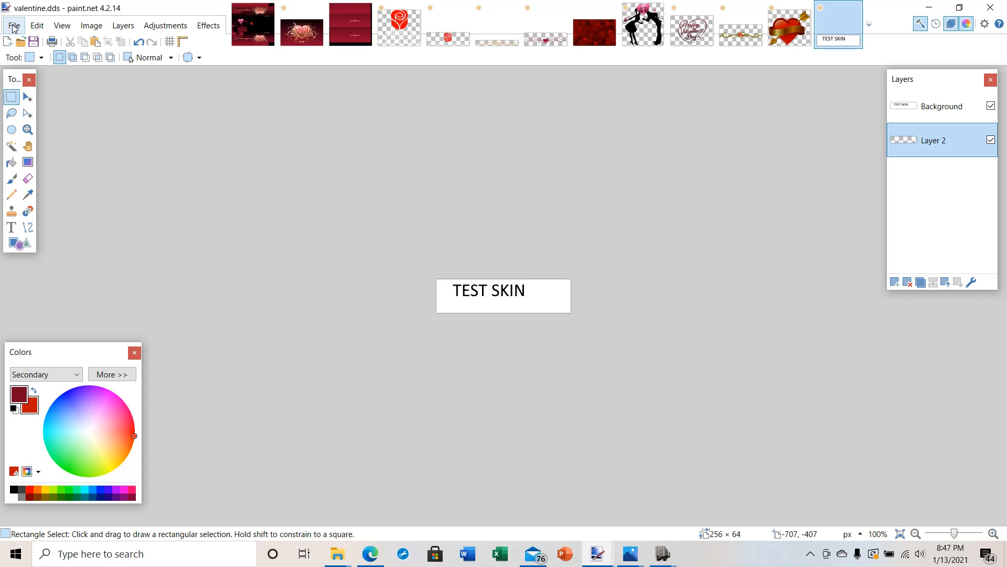
# Paste the copied logo-and-heart artwork into Layer 2 at the existing canvas size, then scale it to about 1579 × 310 px over the canvas
pyautogui.click(37, 26)
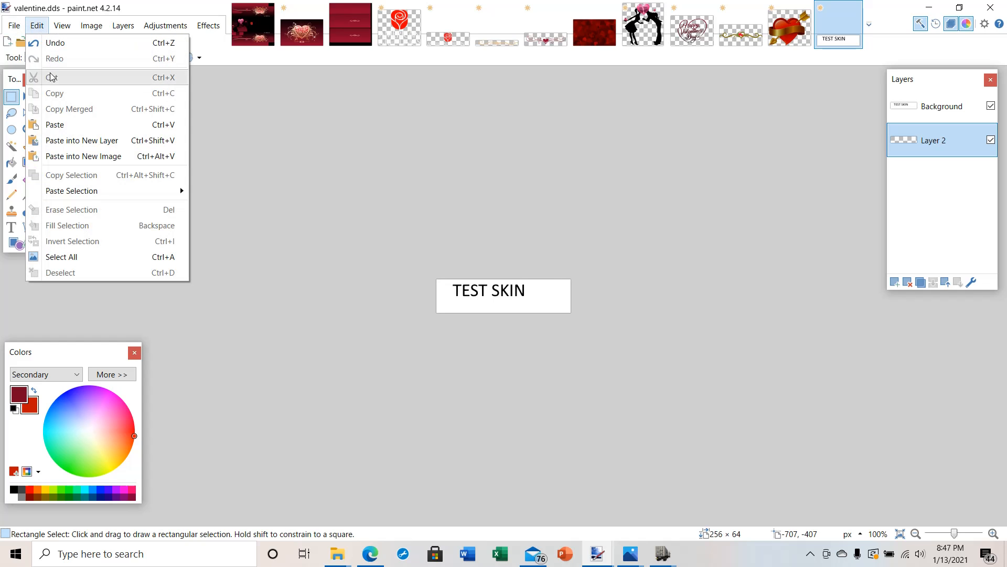
pyautogui.click(55, 125)
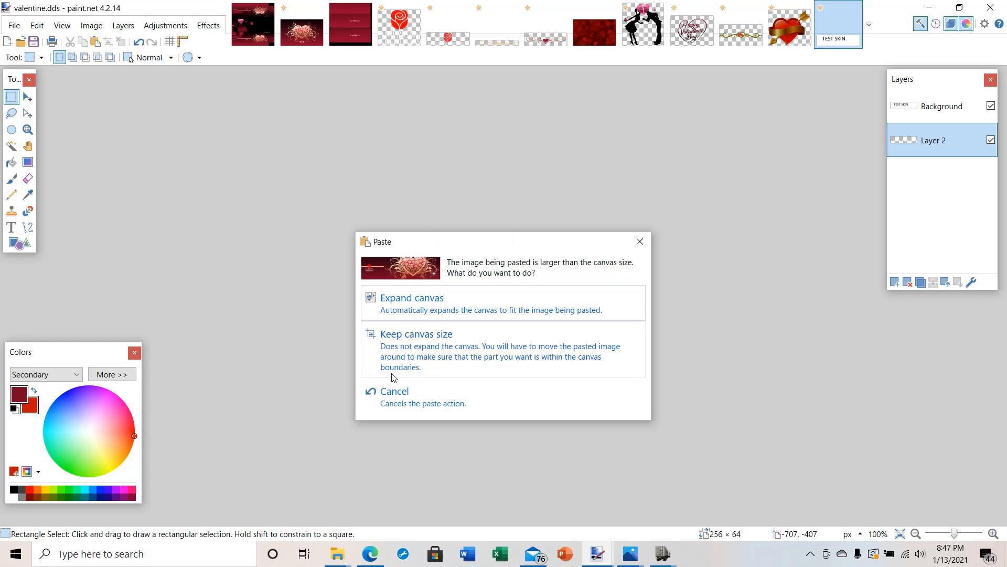
pyautogui.click(429, 350)
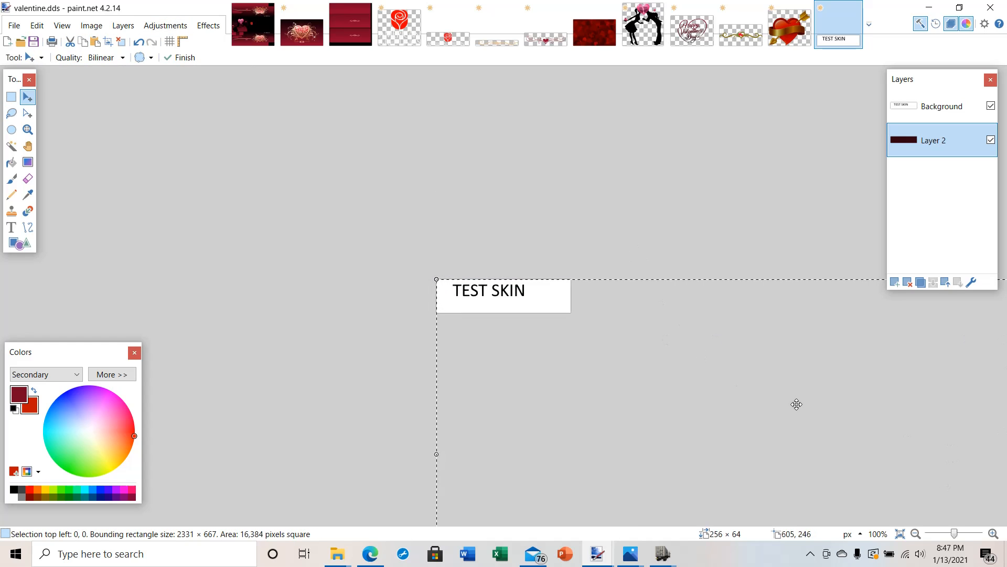
pyautogui.moveTo(438, 282); pyautogui.dragTo(297, 182)
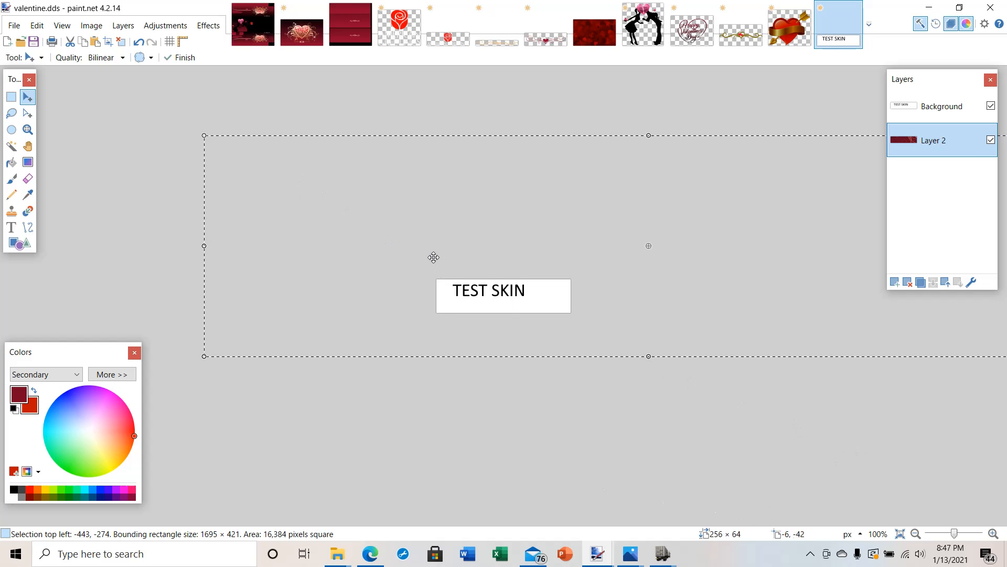
pyautogui.moveTo(203, 135); pyautogui.dragTo(265, 193)
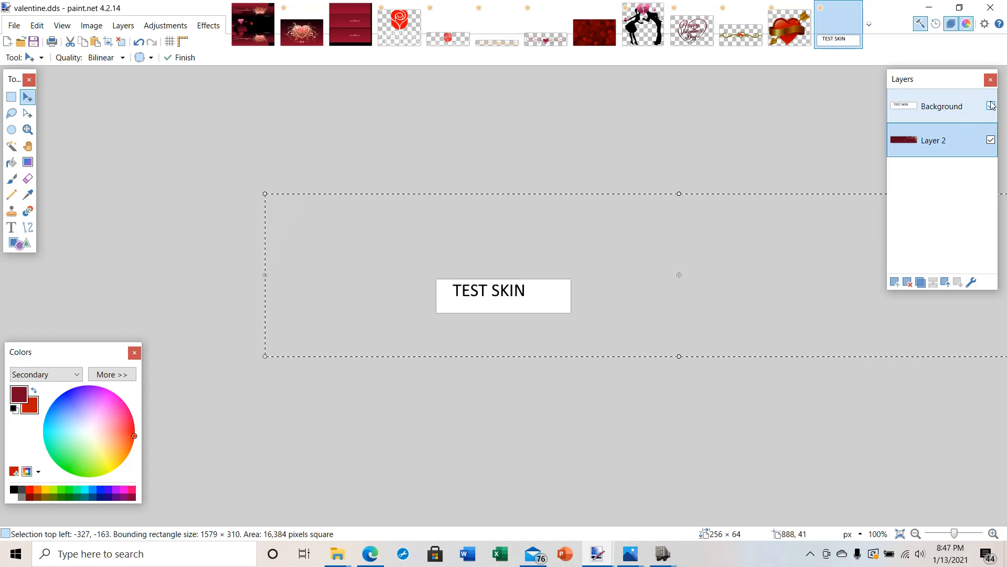
pyautogui.moveTo(874, 403); pyautogui.dragTo(744, 394)
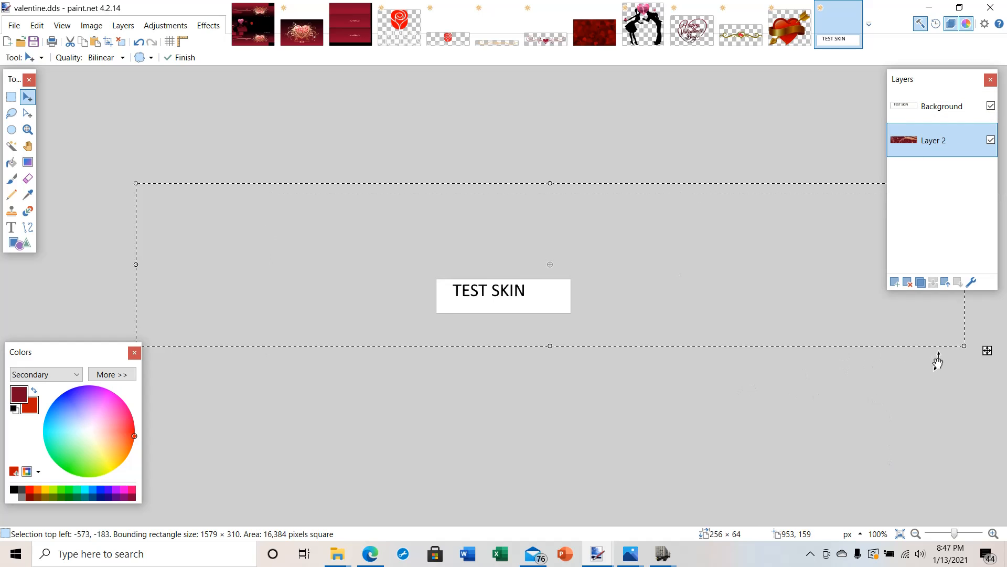
# Select the Background layer and scale its selected pixels to about 258 × 70 px, roughly matching the canvas edges
pyautogui.doubleClick(942, 109)
pyautogui.moveTo(542, 316); pyautogui.dragTo(461, 322)
pyautogui.click(502, 338)
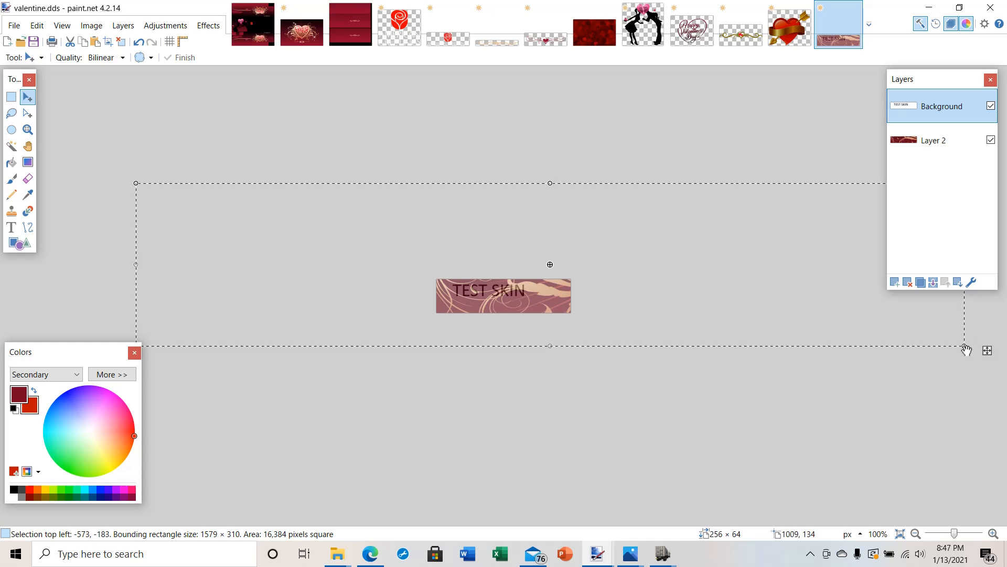
pyautogui.moveTo(966, 346); pyautogui.dragTo(567, 314)
pyautogui.moveTo(138, 180); pyautogui.dragTo(435, 279)
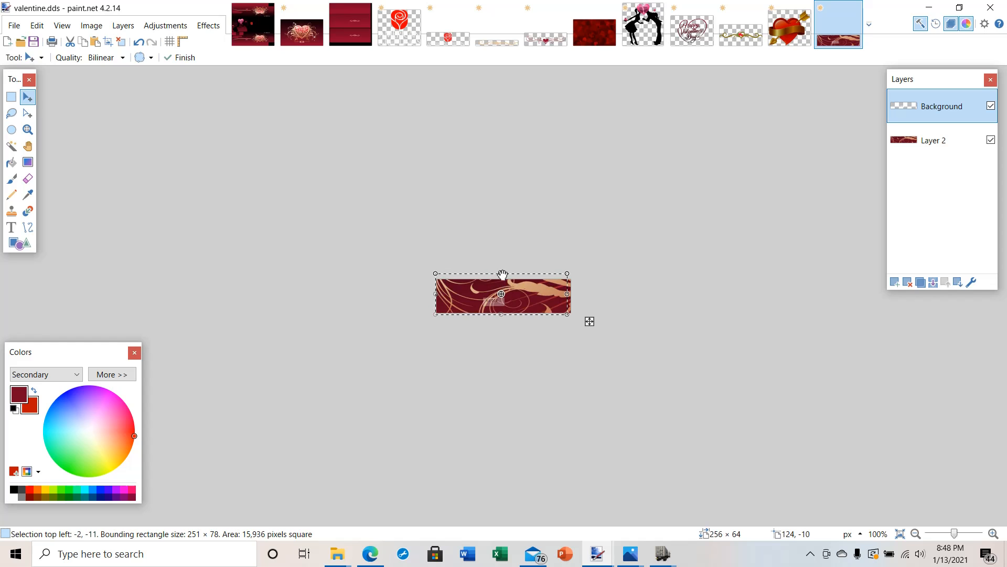
pyautogui.moveTo(503, 275); pyautogui.dragTo(502, 279)
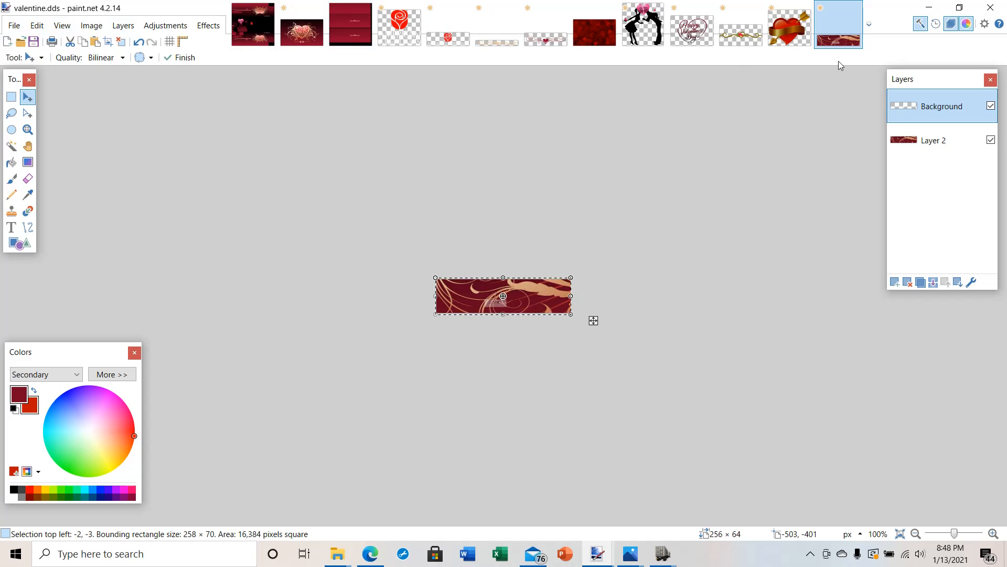
# Delete Layer 2 from valentine.dds and clear the selection
pyautogui.click(928, 146)
pyautogui.click(906, 285)
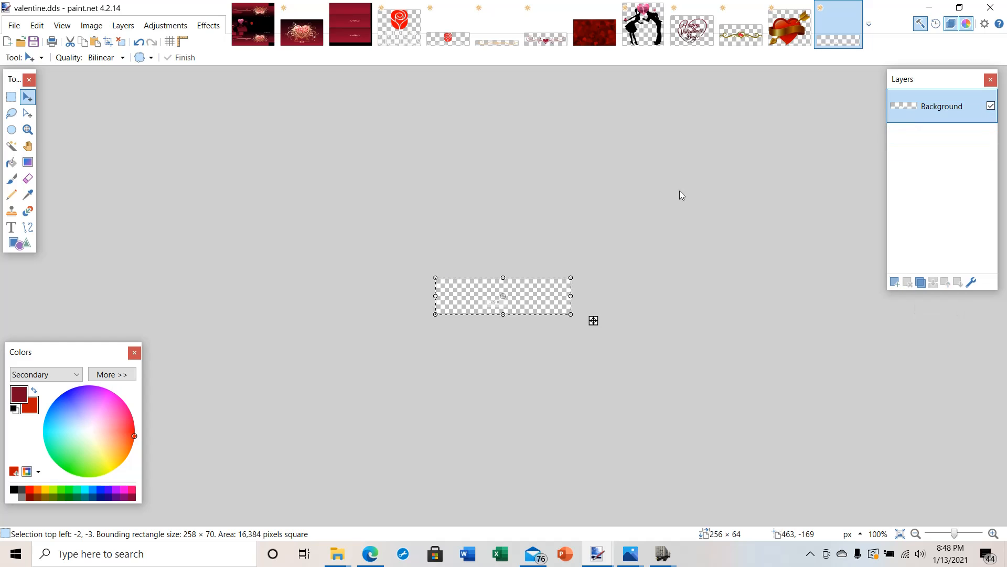
pyautogui.click(118, 43)
# Copy the selected logo-and-heart area of mk_val.dds and paste it into a new layer of valentine.dds, keeping the canvas size
pyautogui.click(252, 24)
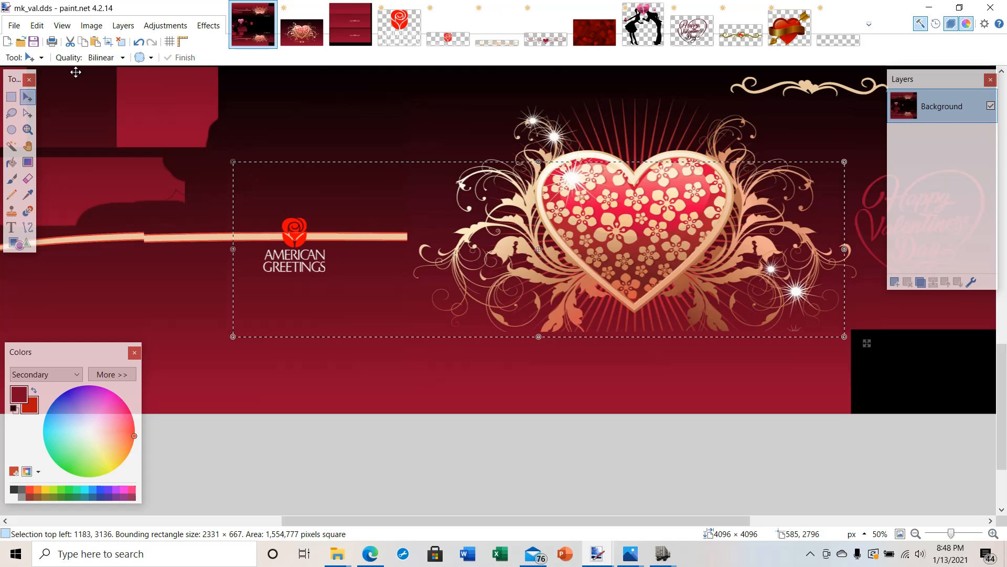
pyautogui.click(37, 26)
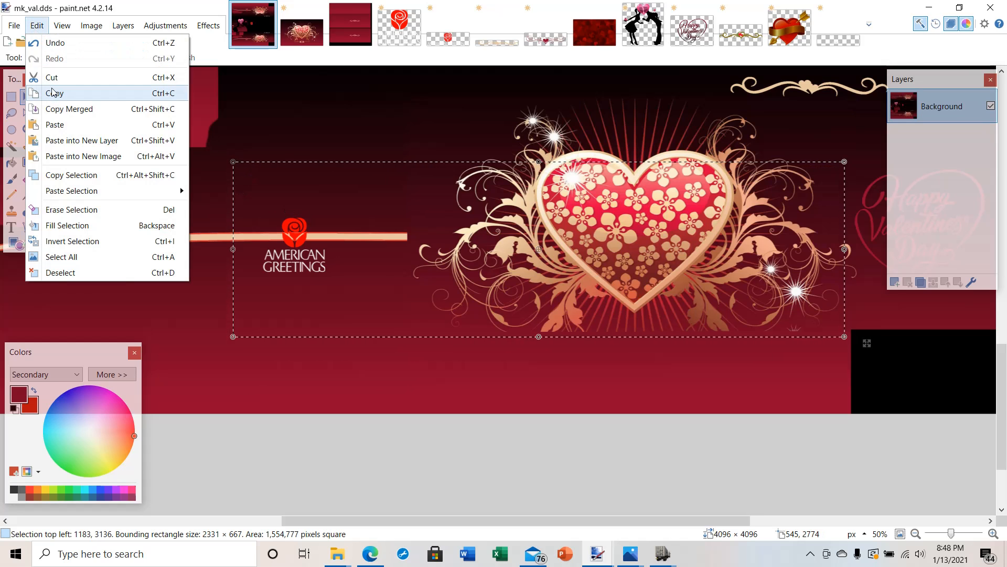
pyautogui.click(52, 93)
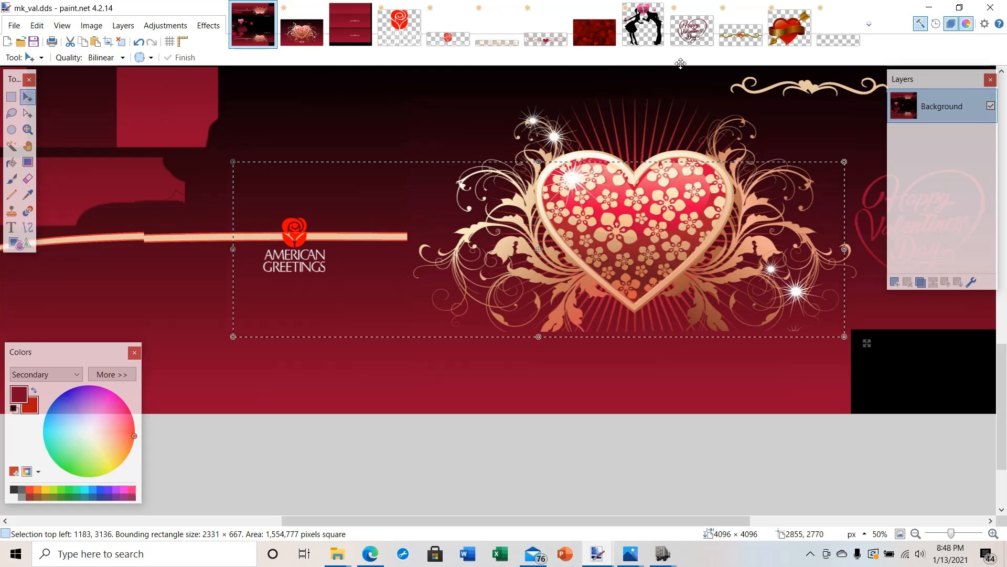
pyautogui.click(842, 37)
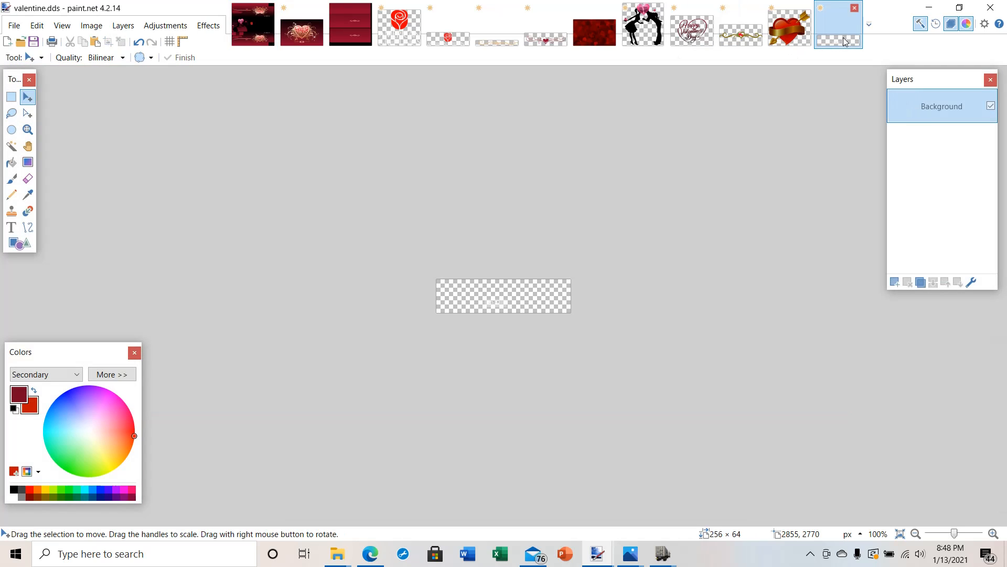
pyautogui.click(34, 26)
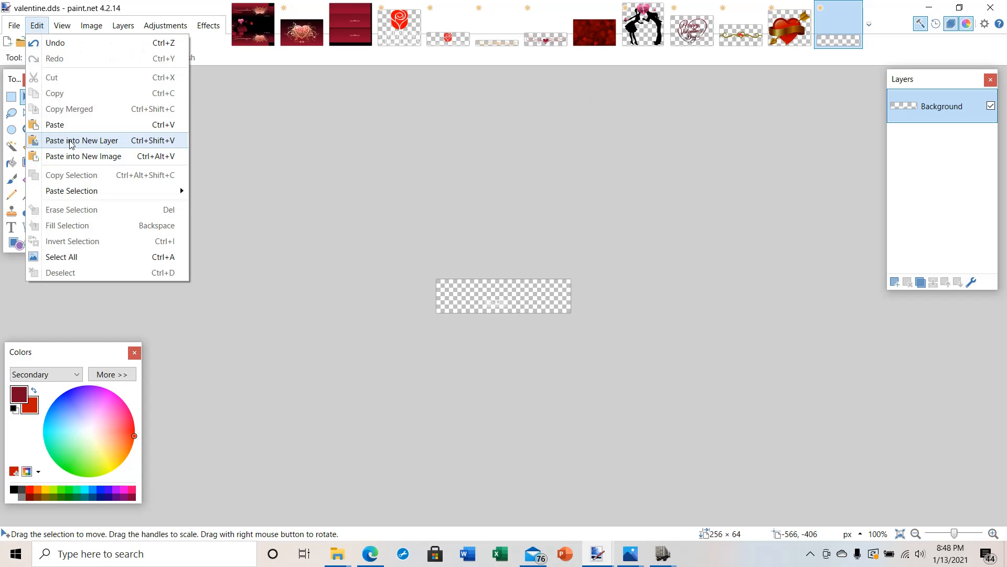
pyautogui.click(70, 141)
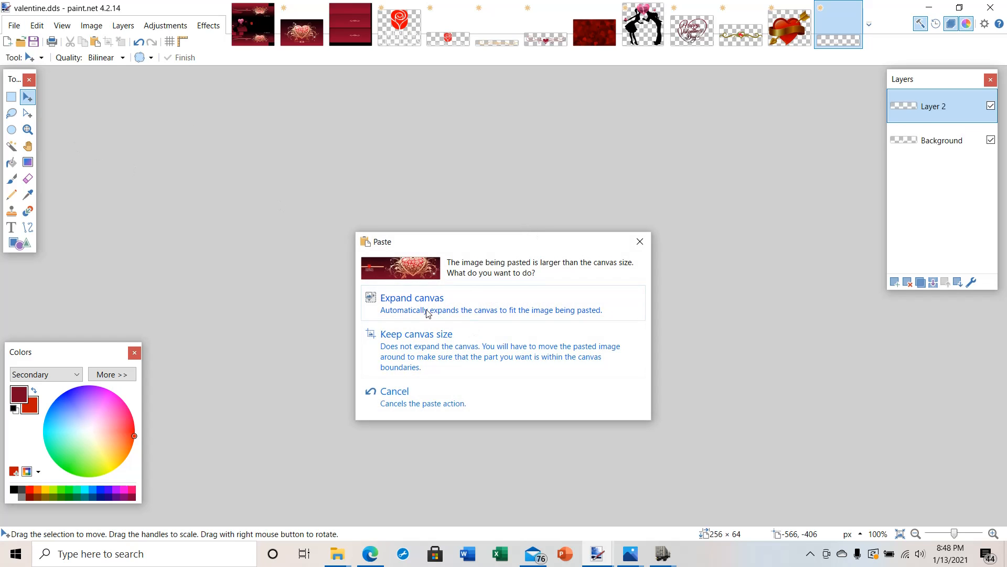
pyautogui.click(416, 364)
# Scale the pasted artwork to about 454 × 100 px, position it so the logo and part of the heart fill the canvas, and deselect
pyautogui.moveTo(850, 403); pyautogui.dragTo(766, 274)
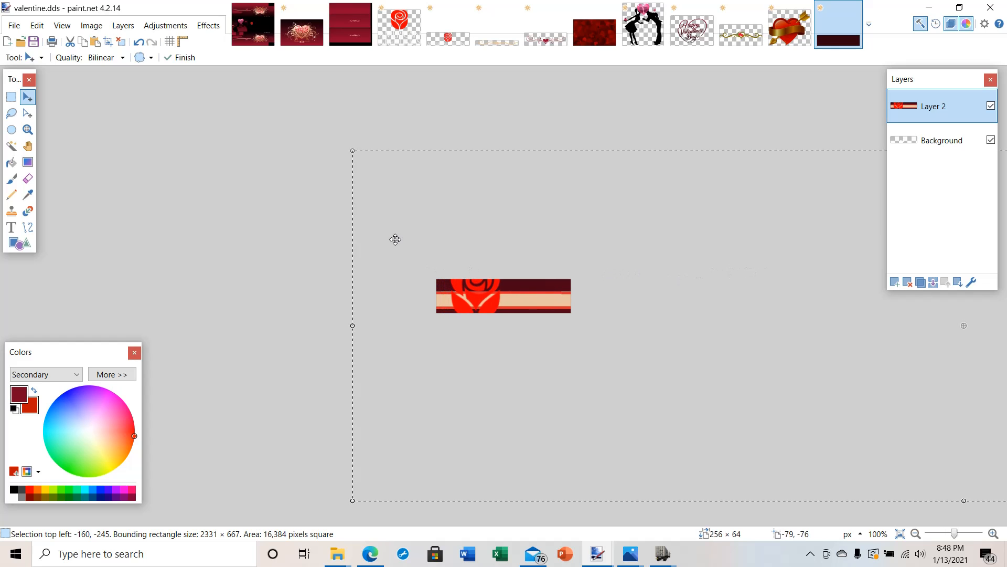
pyautogui.moveTo(352, 151); pyautogui.dragTo(670, 355)
pyautogui.moveTo(776, 429); pyautogui.dragTo(490, 280)
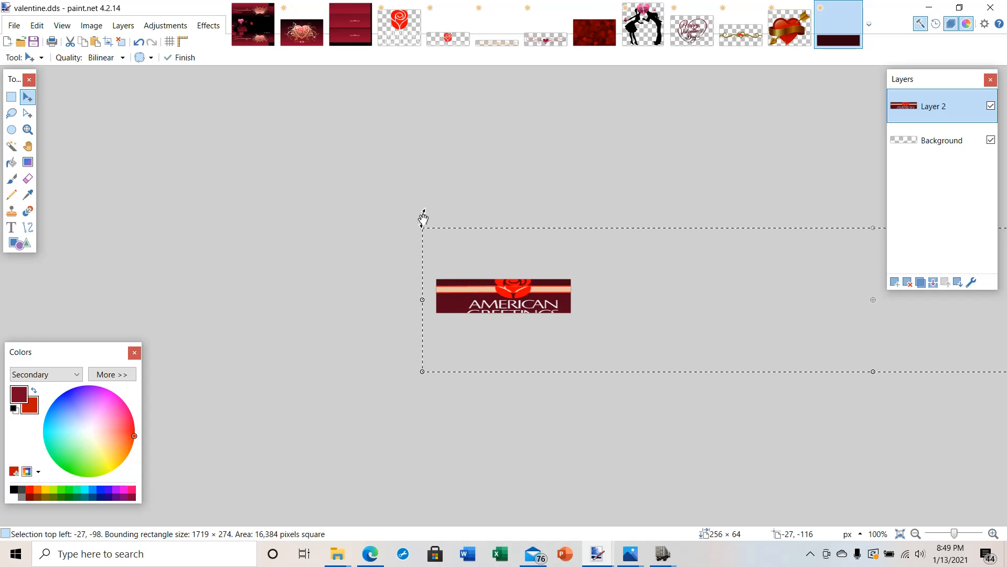
pyautogui.moveTo(423, 226); pyautogui.dragTo(550, 315)
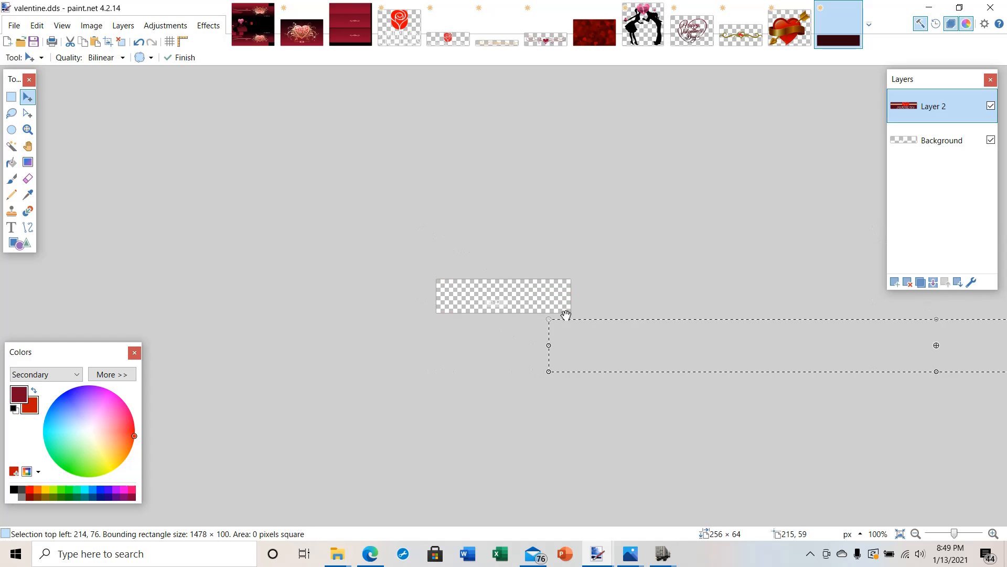
pyautogui.moveTo(690, 351); pyautogui.dragTo(563, 299)
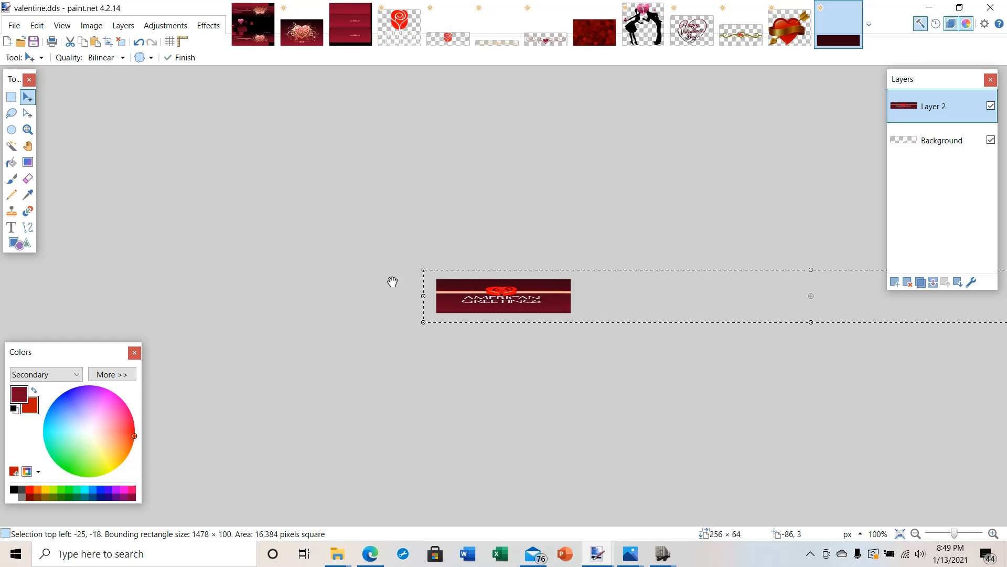
pyautogui.moveTo(423, 296); pyautogui.dragTo(672, 313)
pyautogui.moveTo(768, 301); pyautogui.dragTo(540, 305)
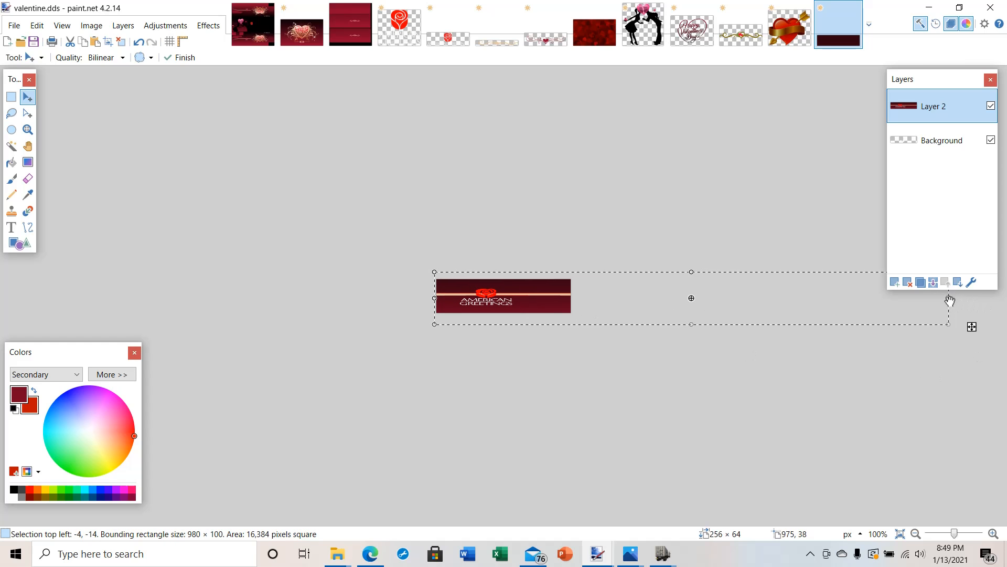
pyautogui.moveTo(950, 300); pyautogui.dragTo(675, 319)
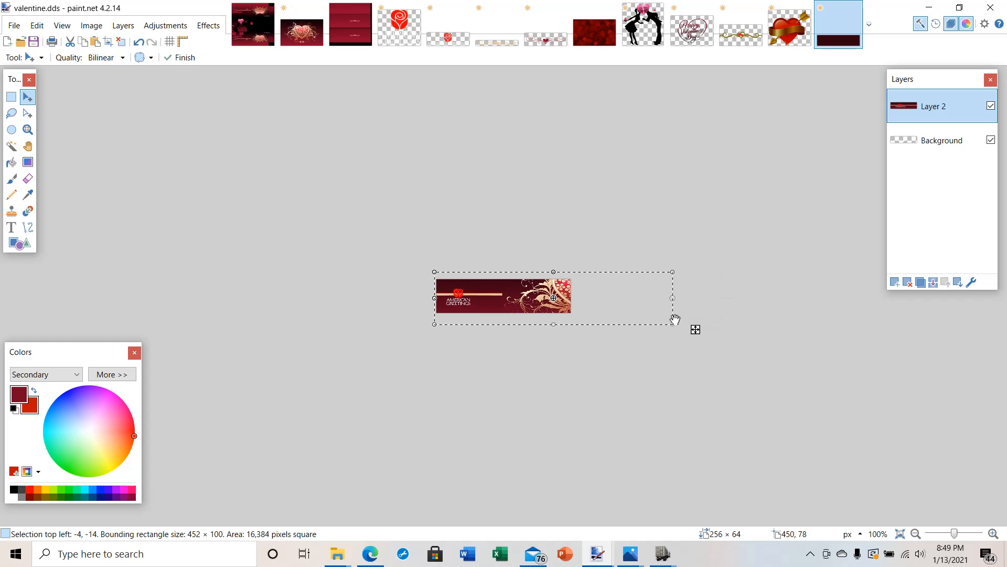
pyautogui.moveTo(525, 294); pyautogui.dragTo(527, 297)
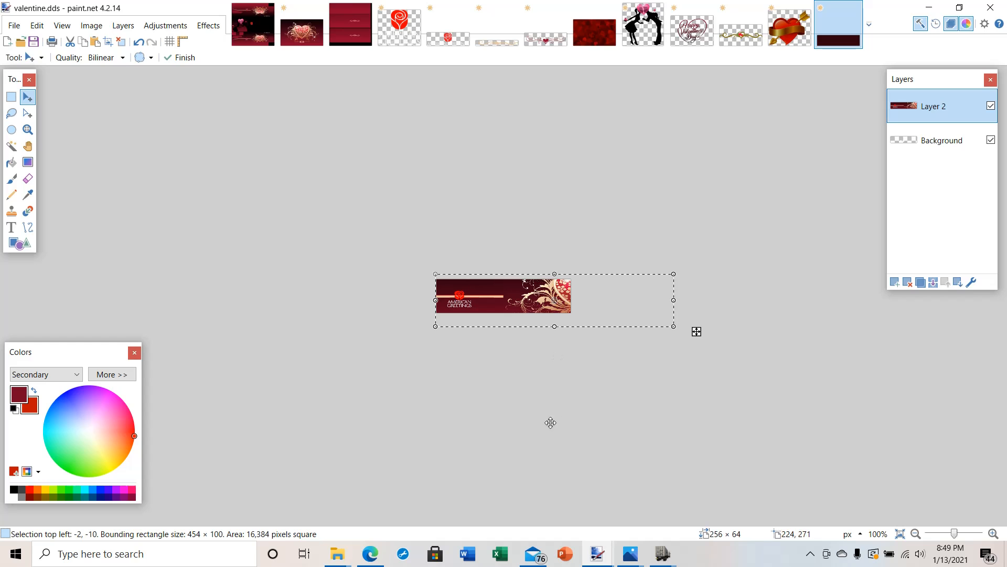
pyautogui.click(120, 42)
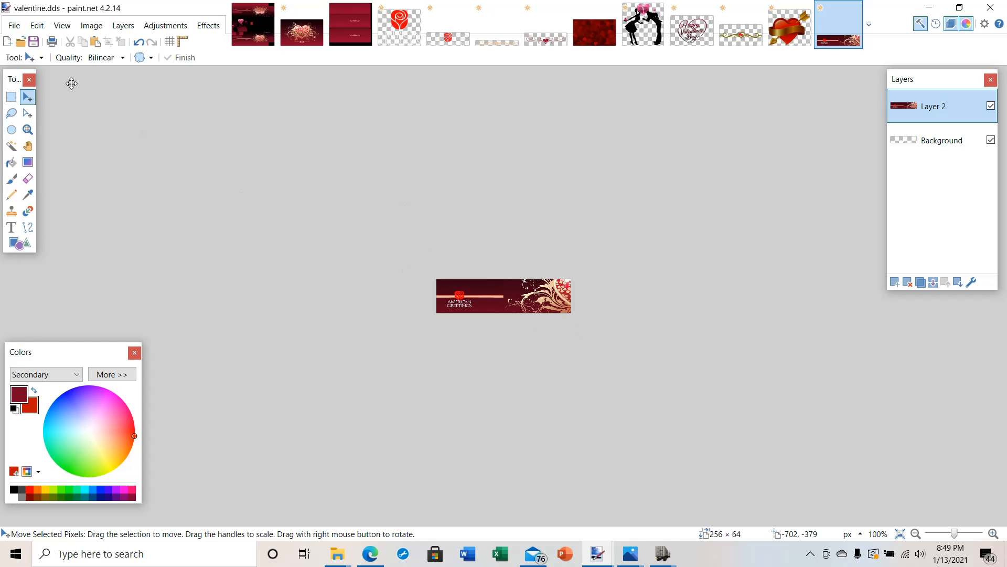
# Save the edited valentine.dds
pyautogui.click(14, 26)
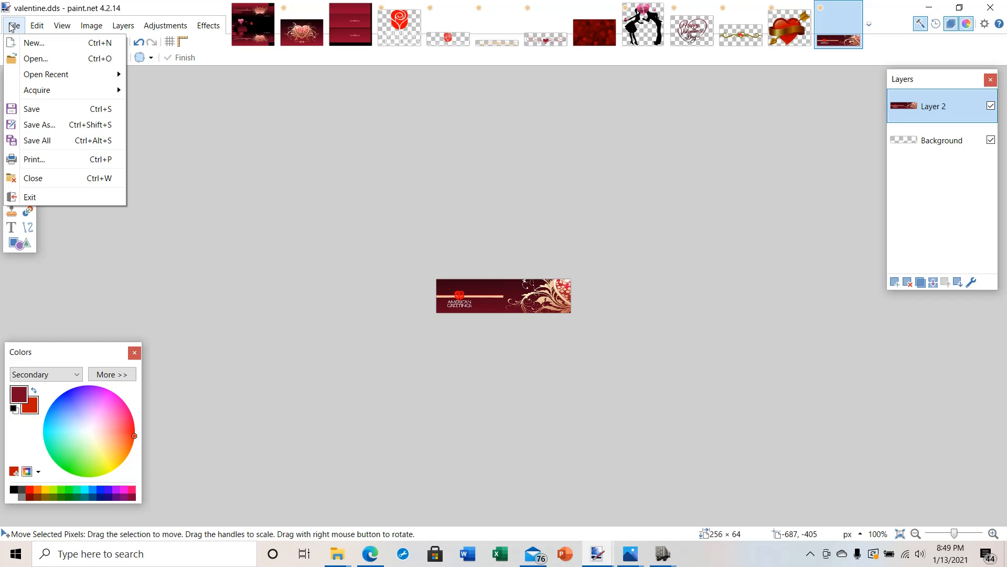
# Save the flattened banner over valentine.dds in the mack_anthem folder as DirectDraw Surface (DDS) with BC3 (Linear, DXT5) compression
pyautogui.click(41, 125)
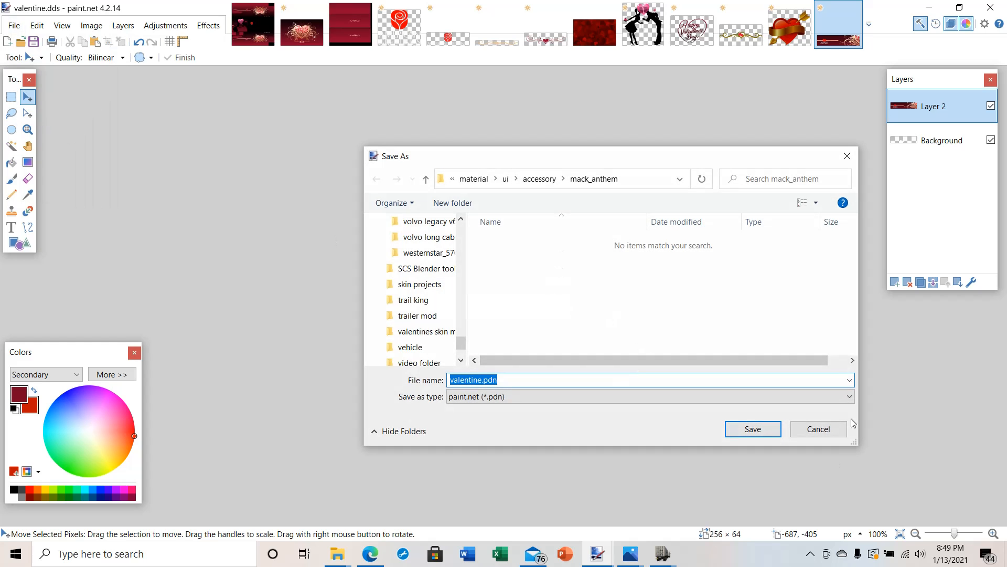
pyautogui.click(850, 397)
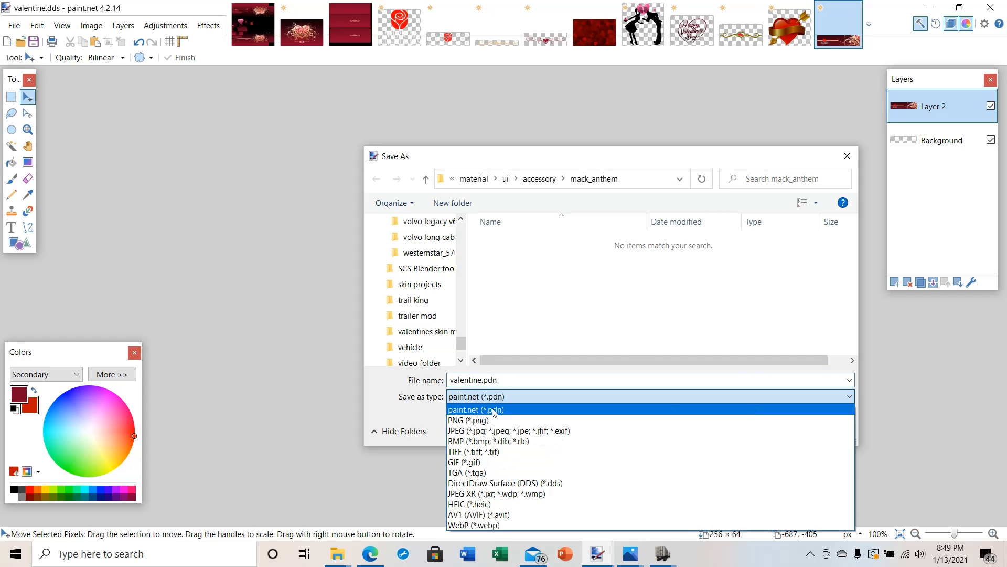
pyautogui.click(514, 483)
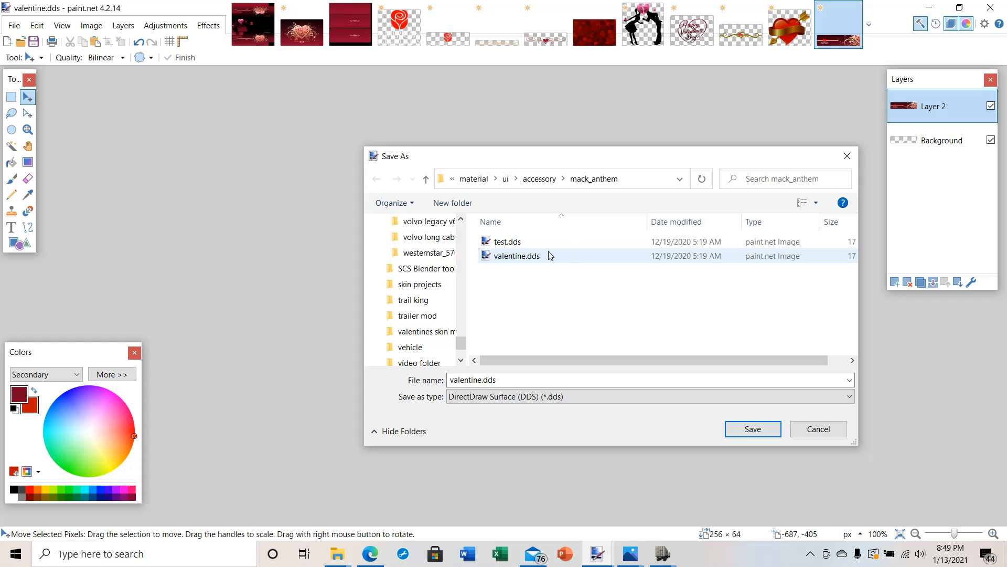
pyautogui.click(513, 259)
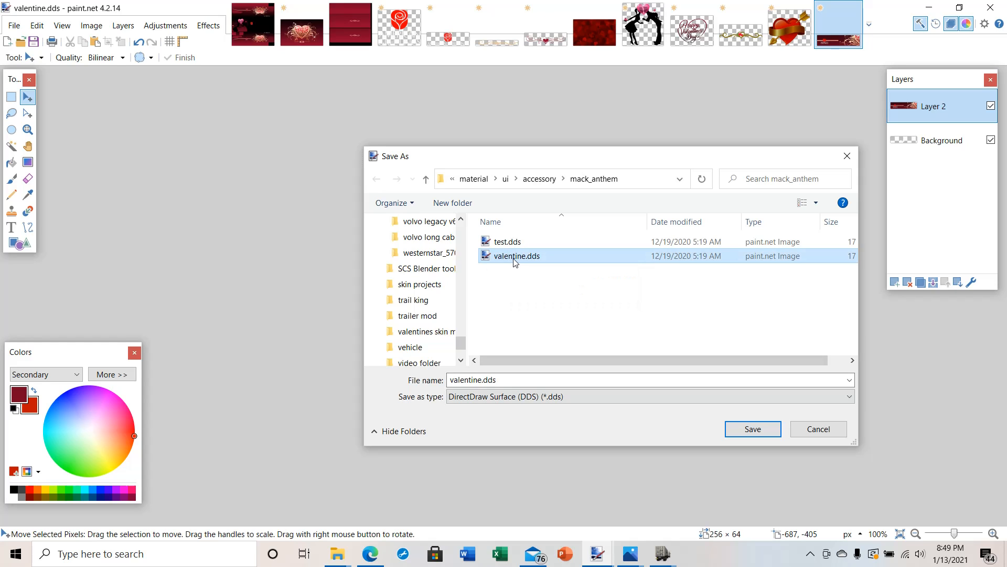
pyautogui.click(753, 434)
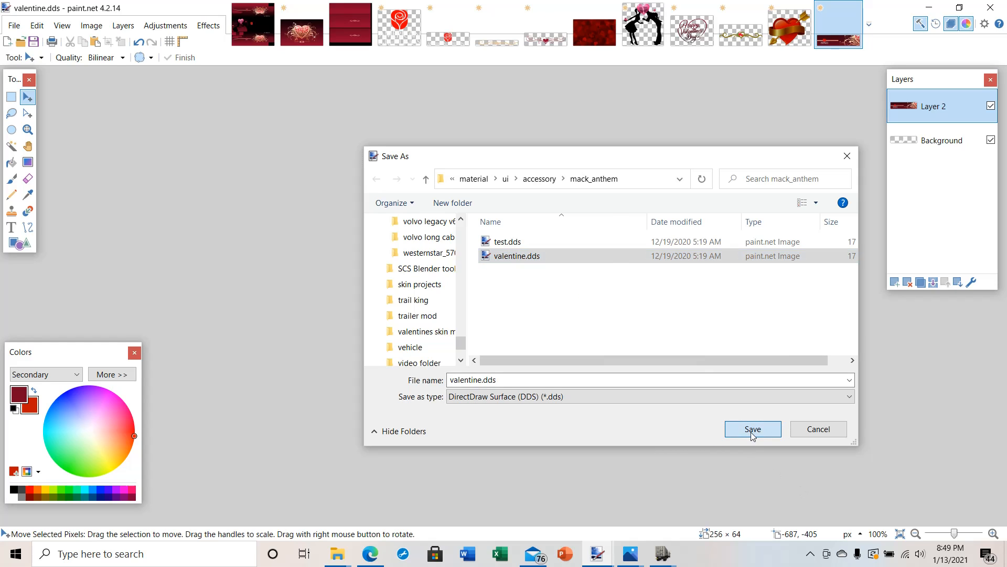
pyautogui.click(534, 279)
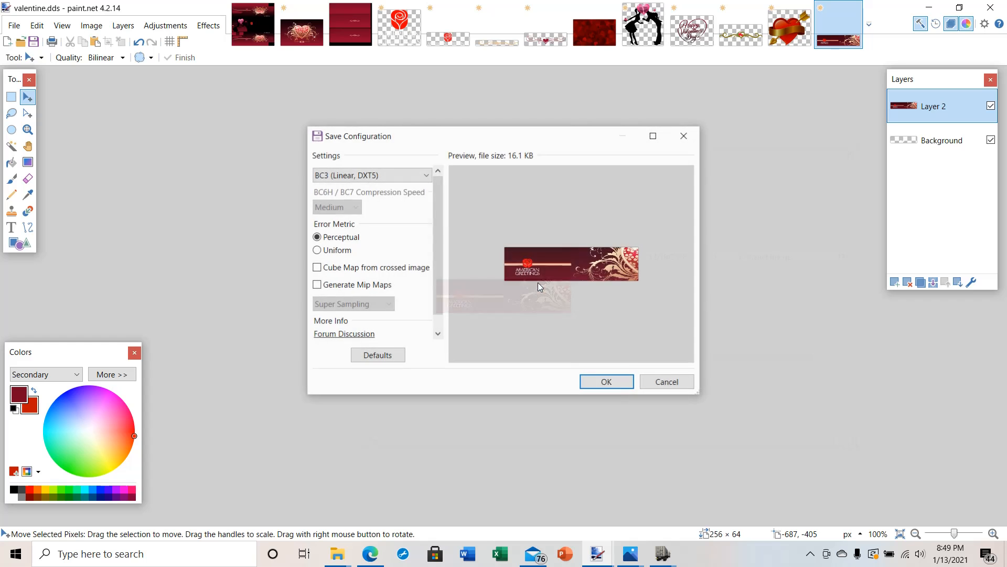
pyautogui.click(607, 383)
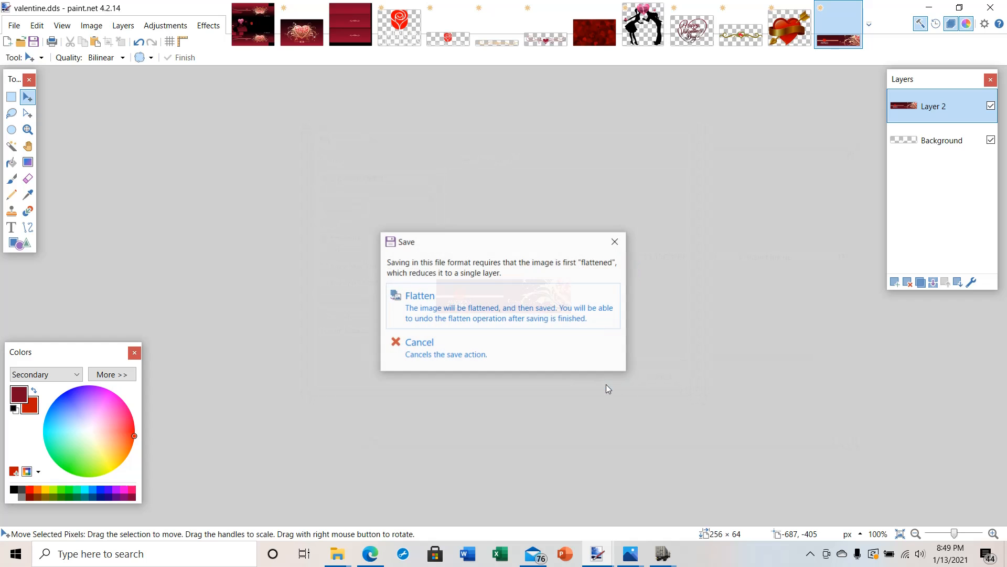
pyautogui.click(435, 314)
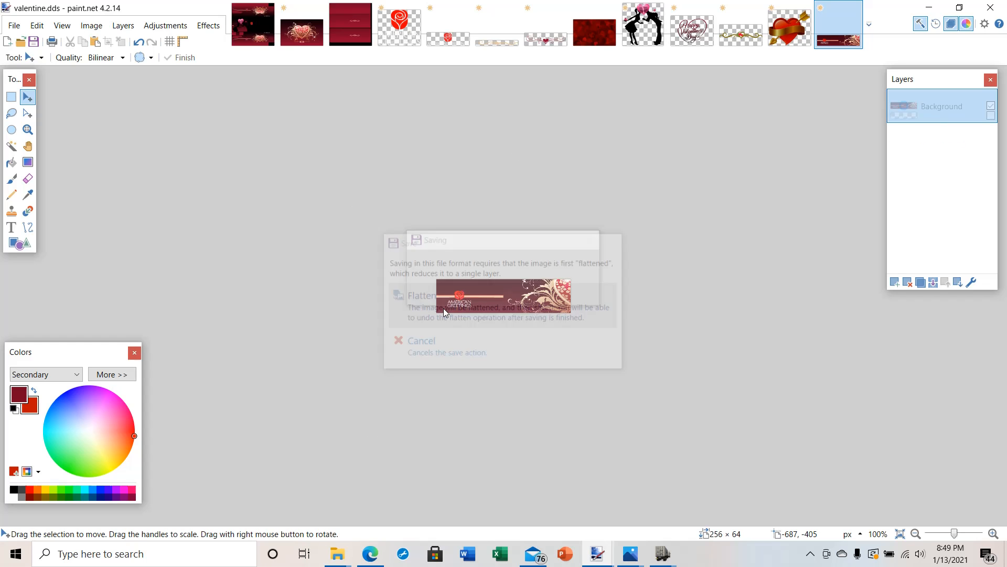
# Switch to File Explorer and compare the previews of test.dds and valentine.dds in the mack_anthem folder
pyautogui.click(929, 7)
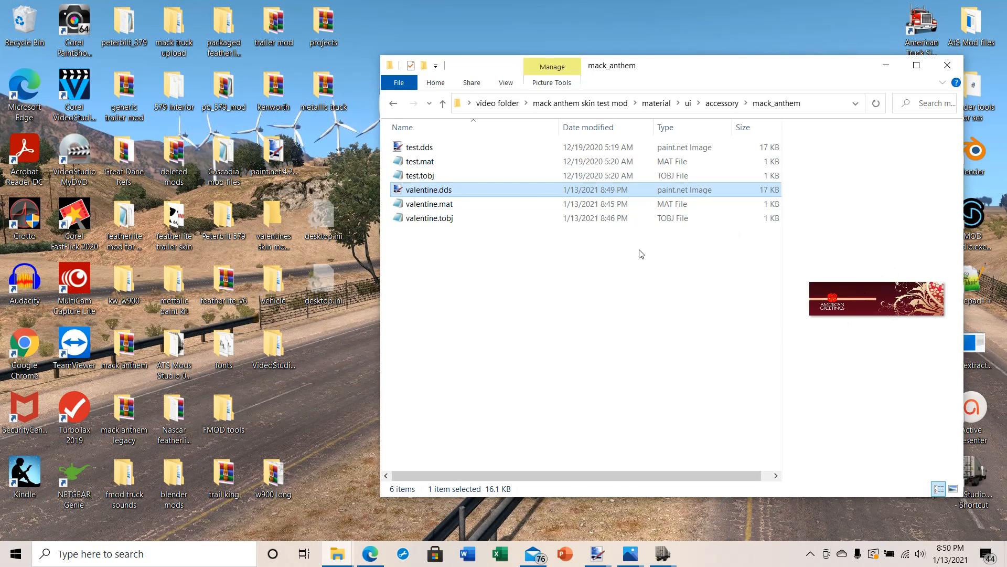
pyautogui.click(397, 148)
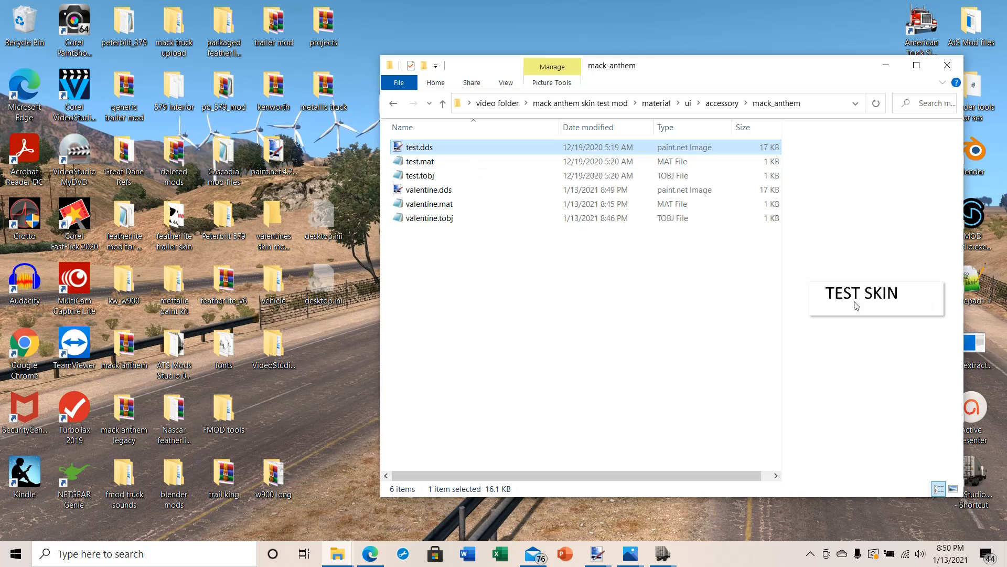
pyautogui.click(425, 190)
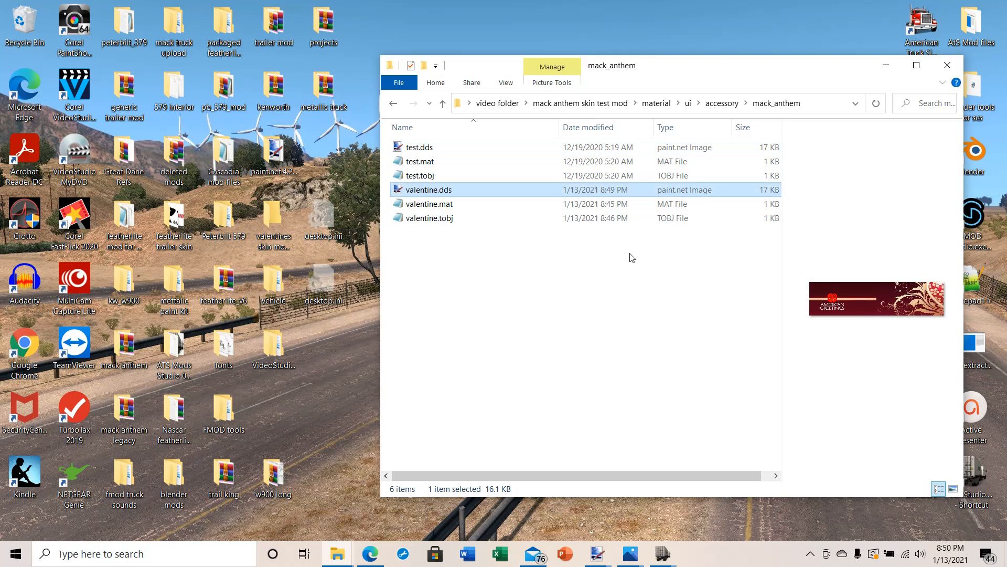
# Return from the accessory icon folder to the root of the mack anthem skin test mod folder
pyautogui.click(444, 103)
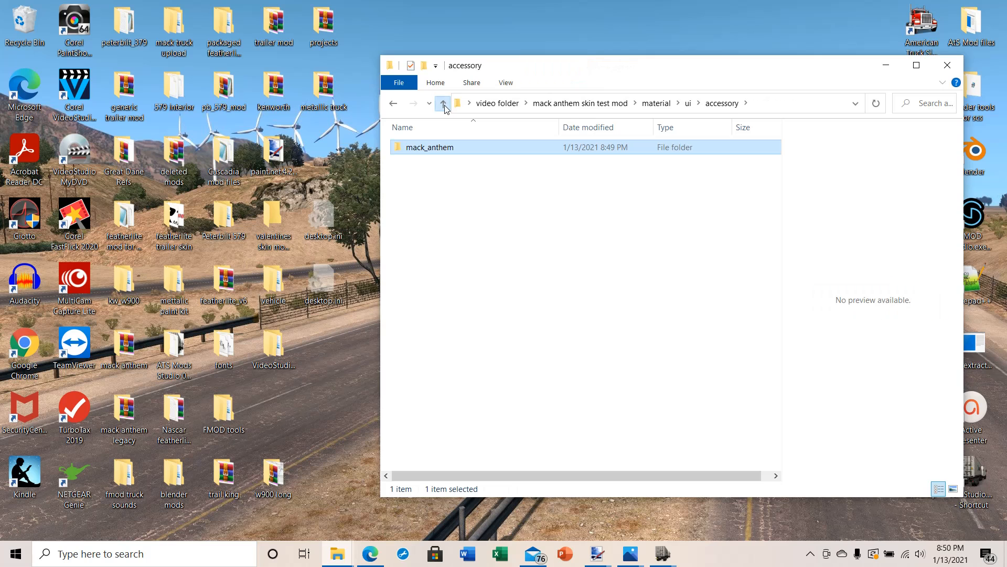
pyautogui.click(444, 103)
pyautogui.click(443, 103)
pyautogui.click(443, 103)
pyautogui.click(443, 103)
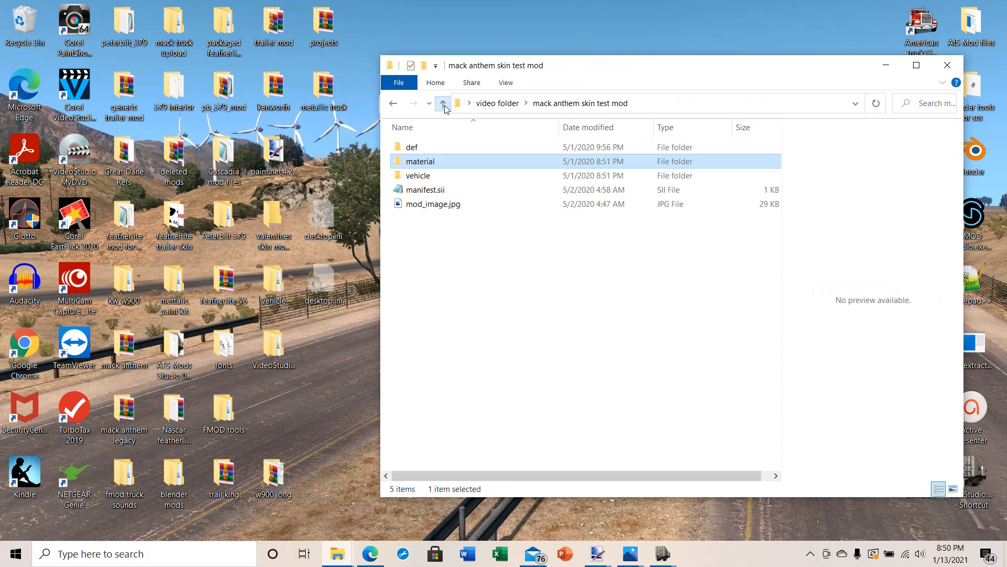
# Open the mod's def/vehicle/truck/mack.anthem/paint_job folder
pyautogui.click(403, 148)
pyautogui.click(407, 147)
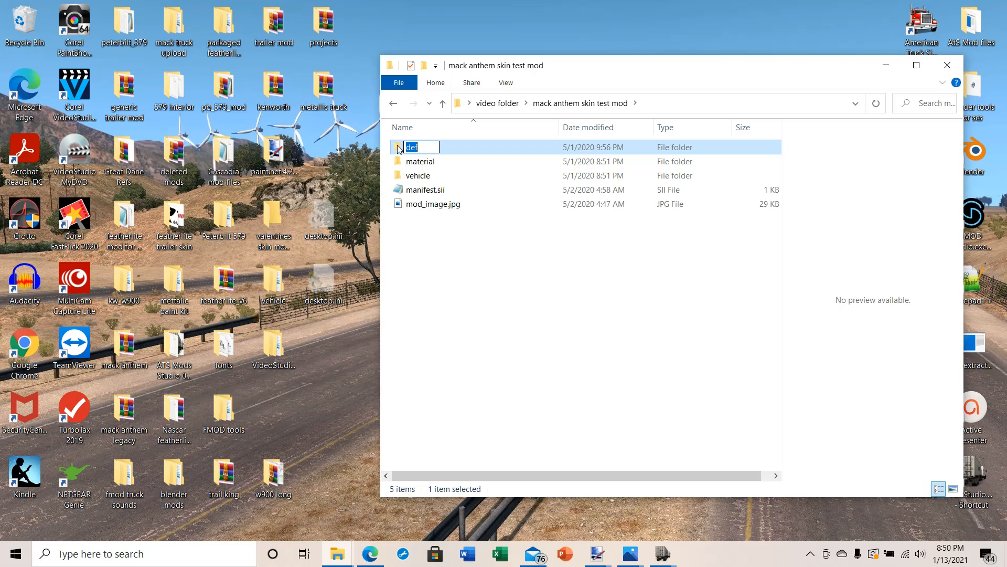
pyautogui.doubleClick(399, 152)
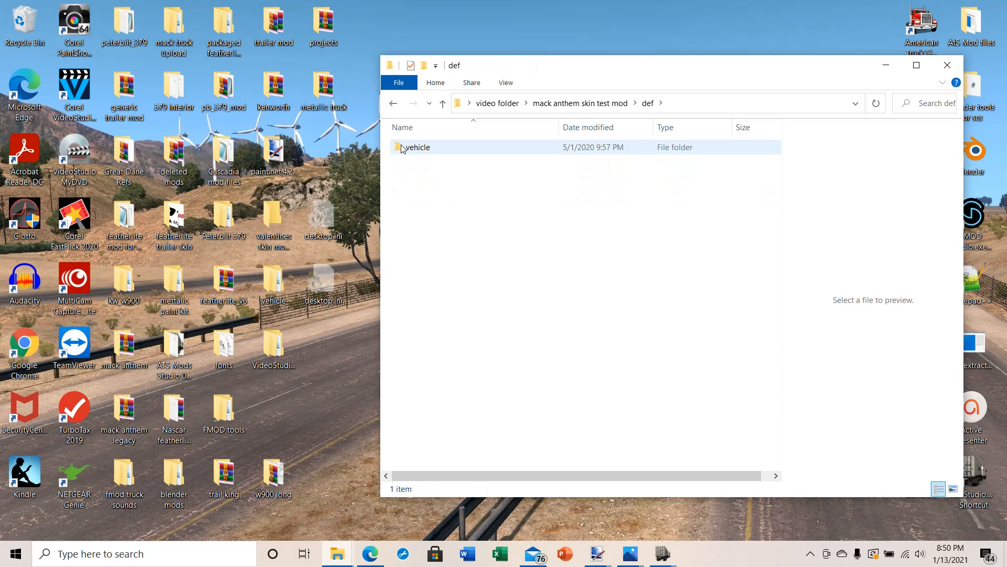
pyautogui.doubleClick(402, 148)
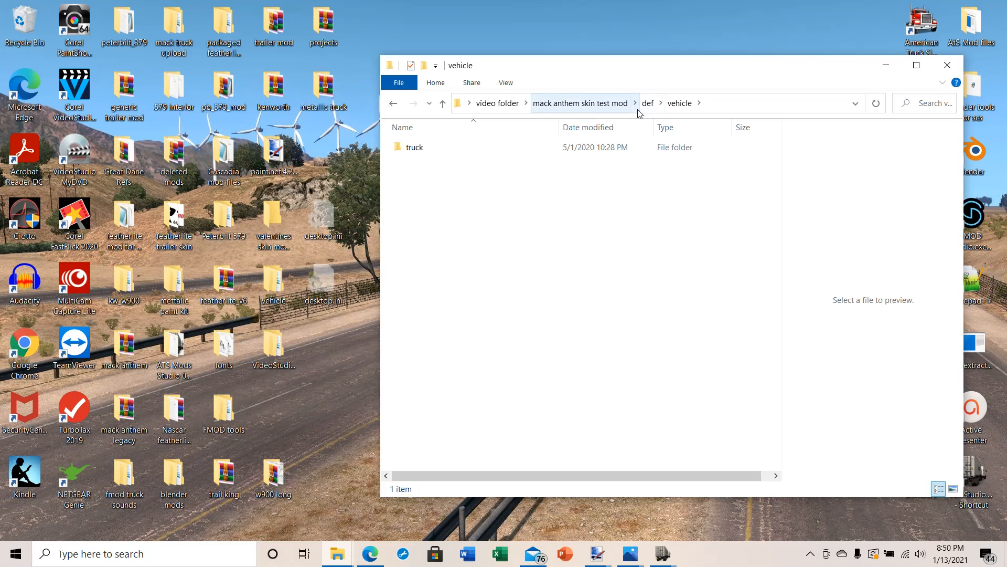
pyautogui.doubleClick(414, 147)
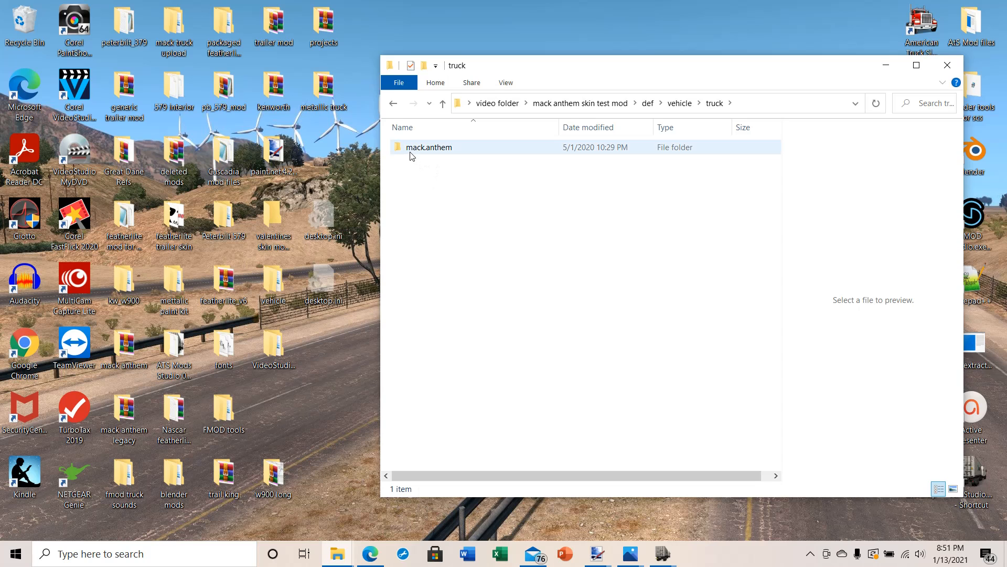
pyautogui.moveTo(411, 152)
pyautogui.doubleClick(402, 149)
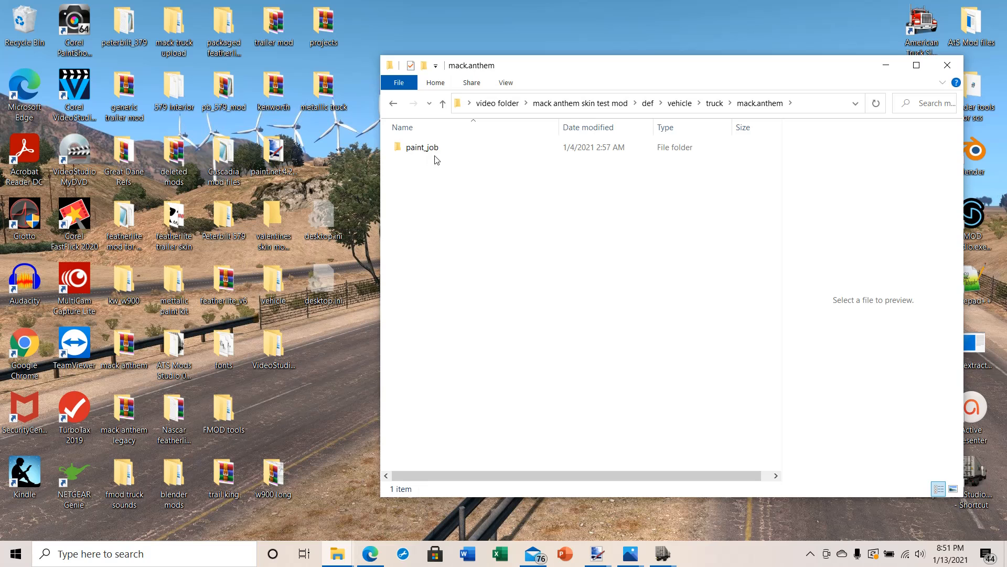
pyautogui.doubleClick(398, 149)
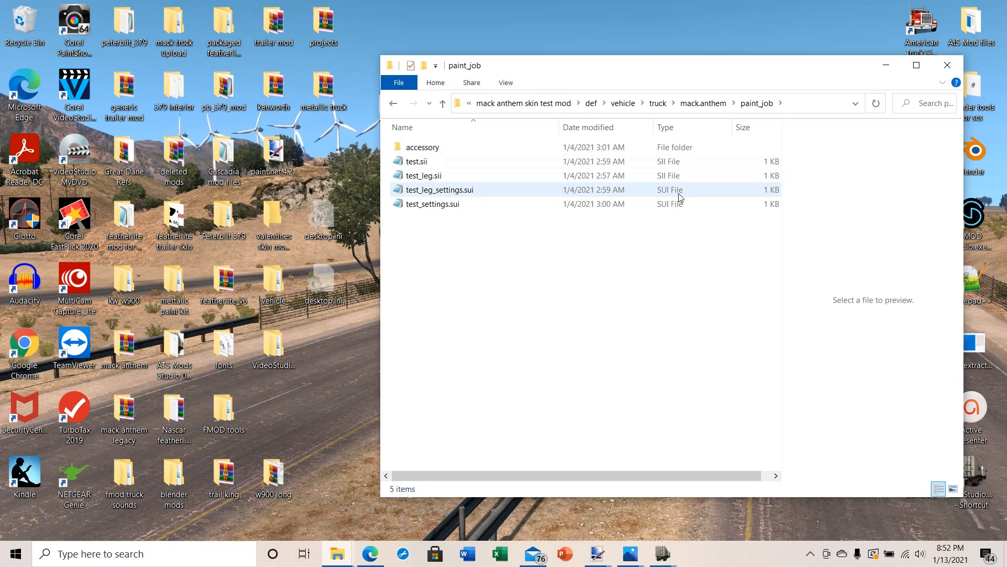
# Open test_leg.sii in Notepad and examine its paint job name, included settings file, mask path and suitable cabins
pyautogui.doubleClick(407, 177)
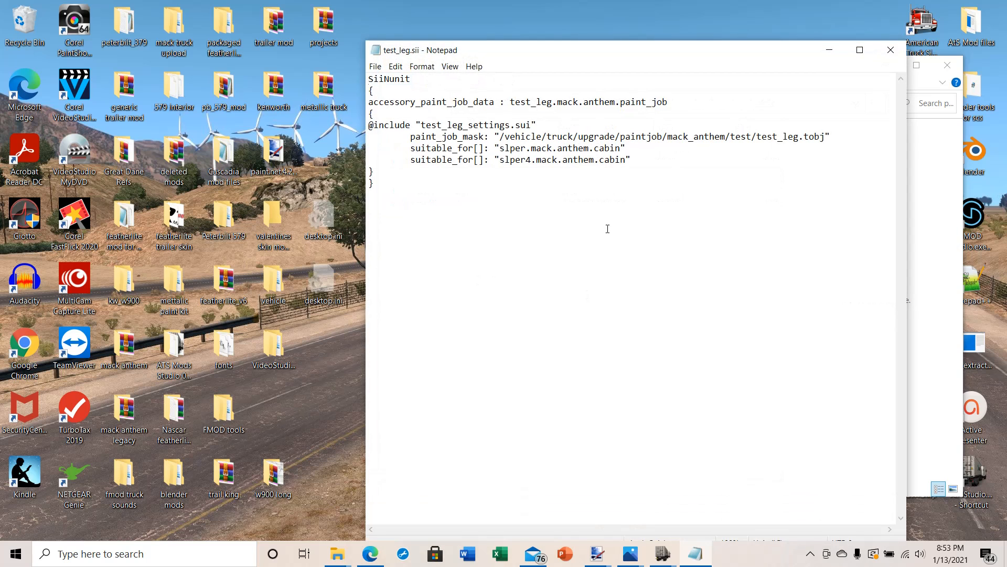
pyautogui.moveTo(556, 57); pyautogui.dragTo(484, 44)
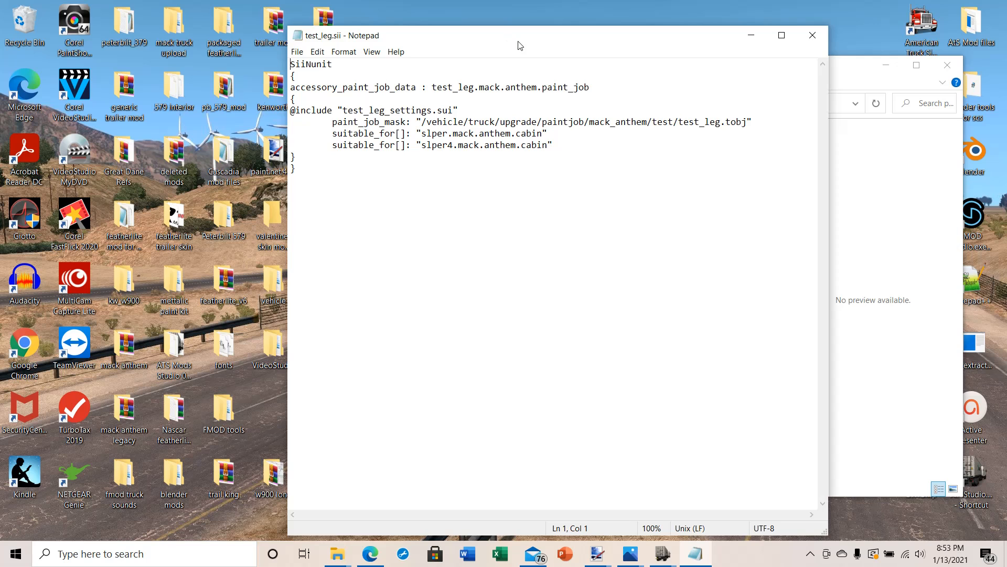
pyautogui.moveTo(524, 43)
pyautogui.mouseDown()
pyautogui.moveTo(769, 108)
pyautogui.moveTo(767, 35)
pyautogui.mouseUp()
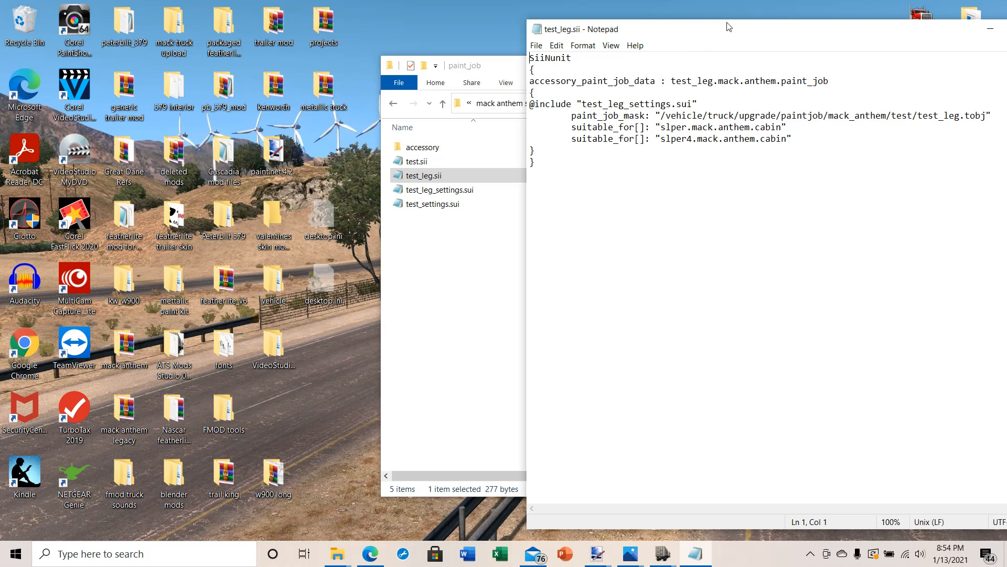
pyautogui.moveTo(731, 29); pyautogui.dragTo(549, 29)
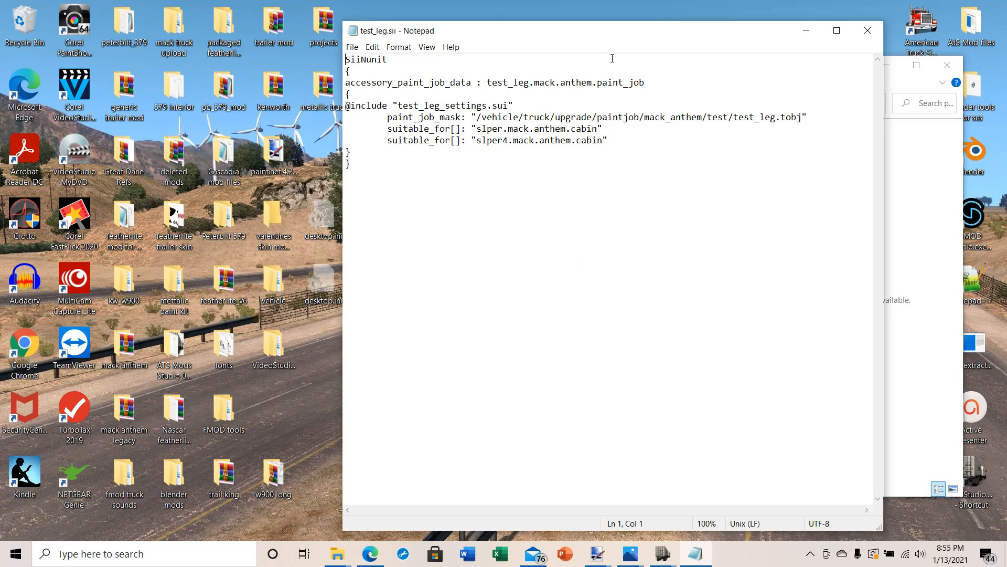
pyautogui.moveTo(636, 41); pyautogui.dragTo(584, 40)
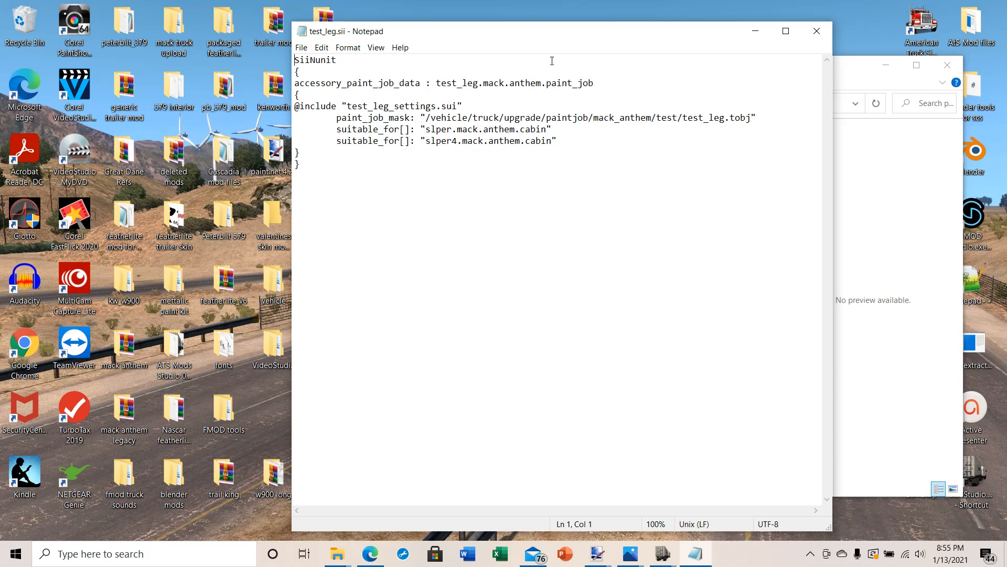
# Arrange the paint_job folder and test_leg.sii windows side by side, narrowing the folder window to fit
pyautogui.moveTo(572, 41); pyautogui.dragTo(825, 35)
pyautogui.moveTo(521, 68); pyautogui.dragTo(201, 53)
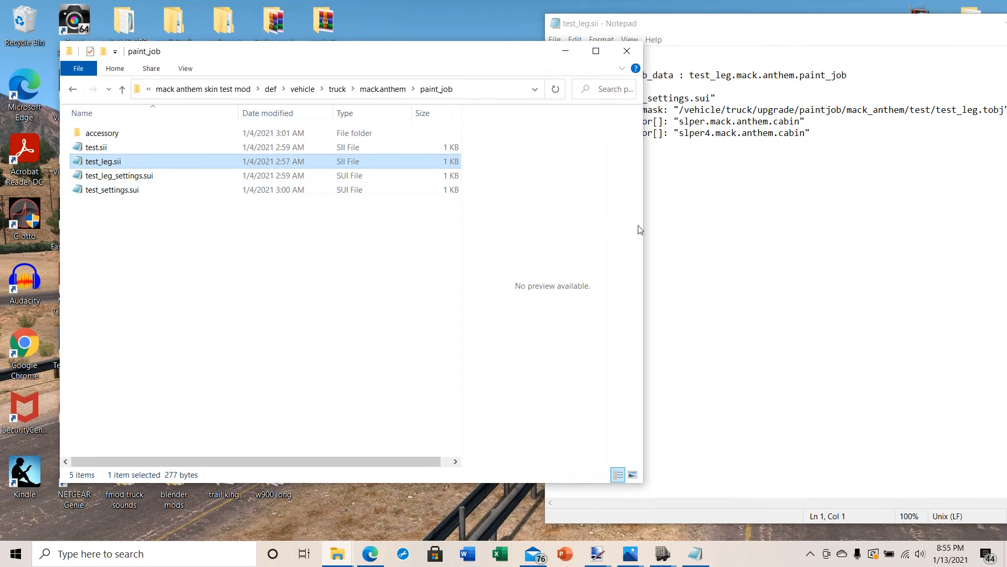
pyautogui.moveTo(645, 227); pyautogui.dragTo(478, 230)
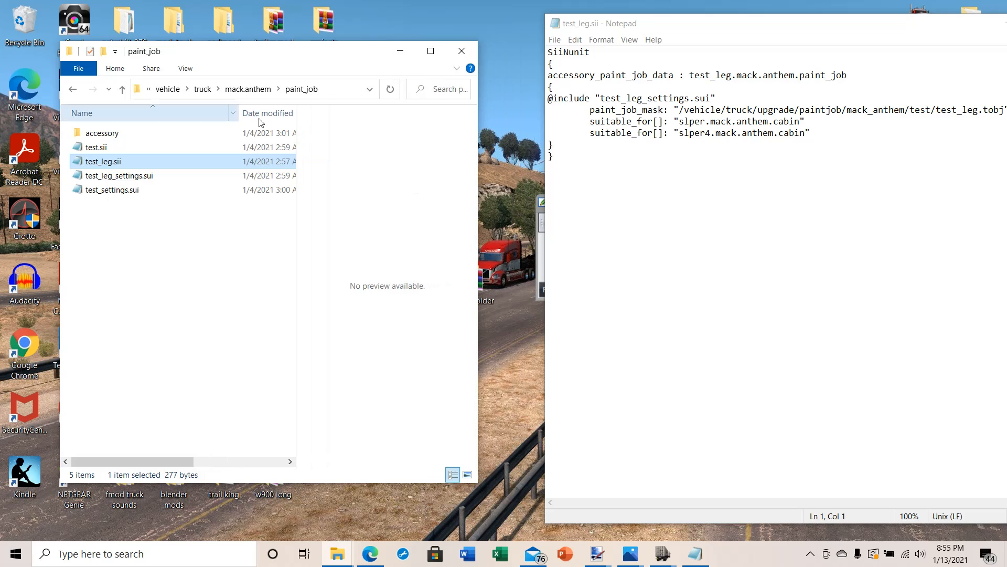
pyautogui.moveTo(268, 53); pyautogui.dragTo(316, 43)
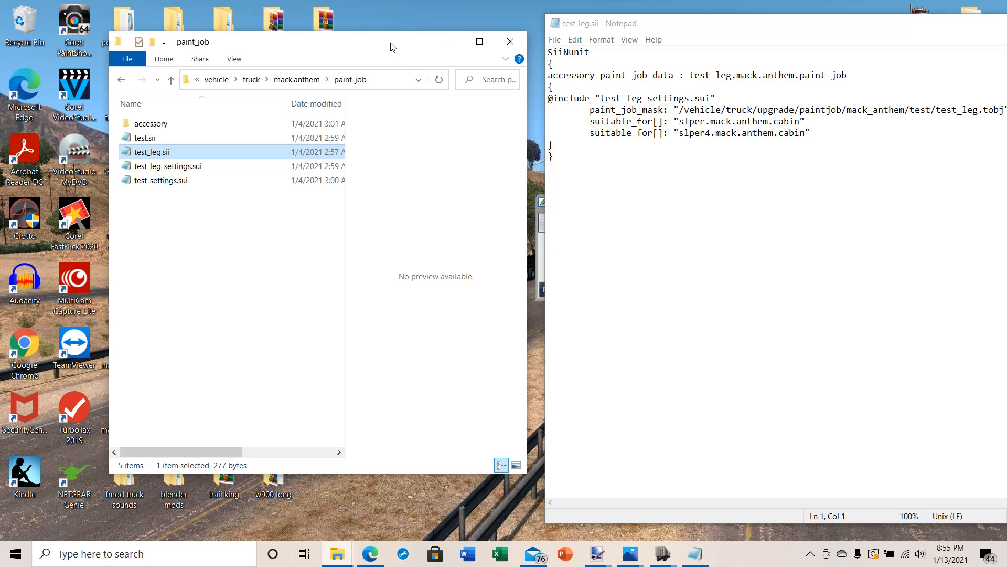
# Minimize the paint_job folder window and reposition the test_leg.sii window clear of the desktop's projects folder
pyautogui.click(447, 43)
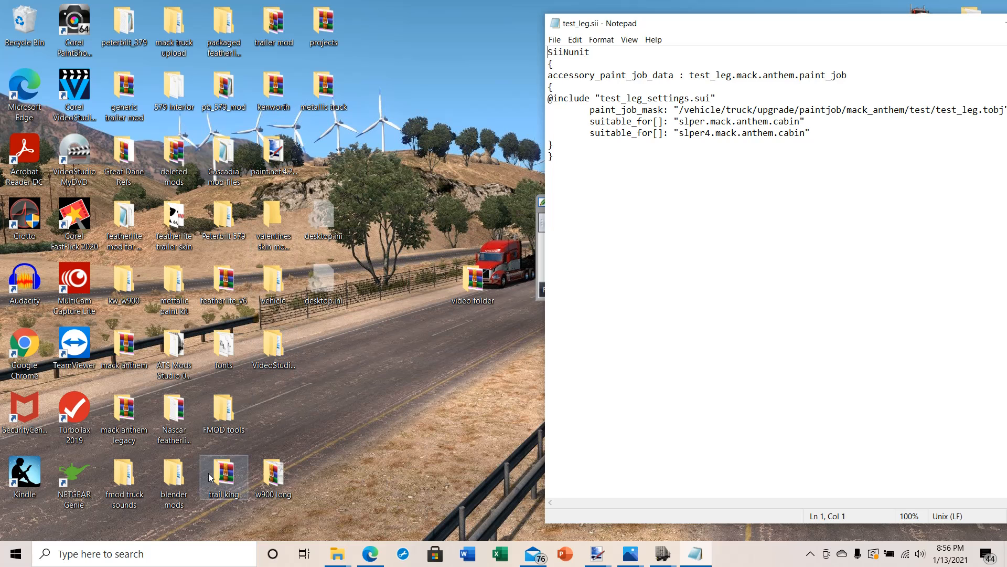
pyautogui.moveTo(813, 26); pyautogui.dragTo(459, 24)
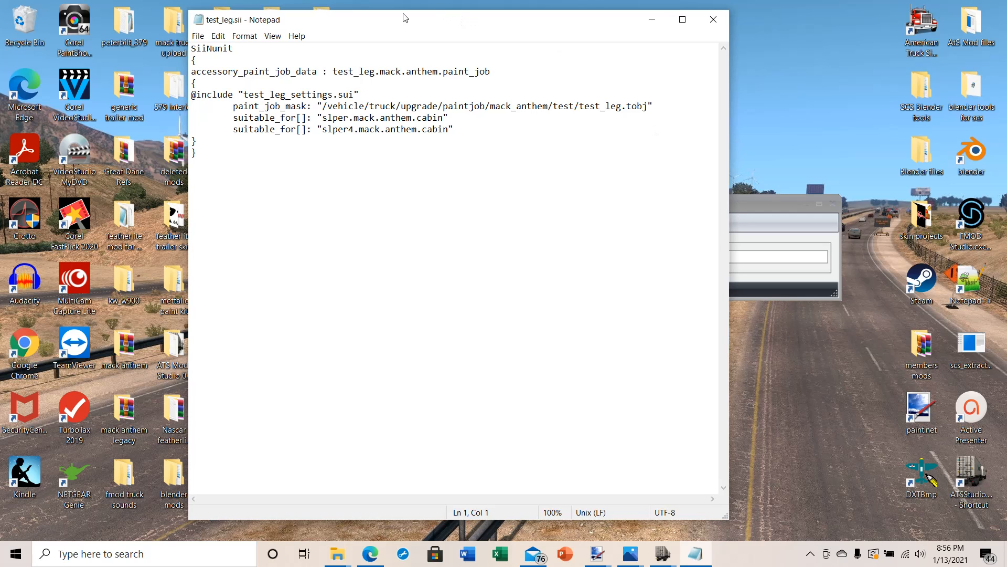
pyautogui.moveTo(412, 28); pyautogui.dragTo(681, 29)
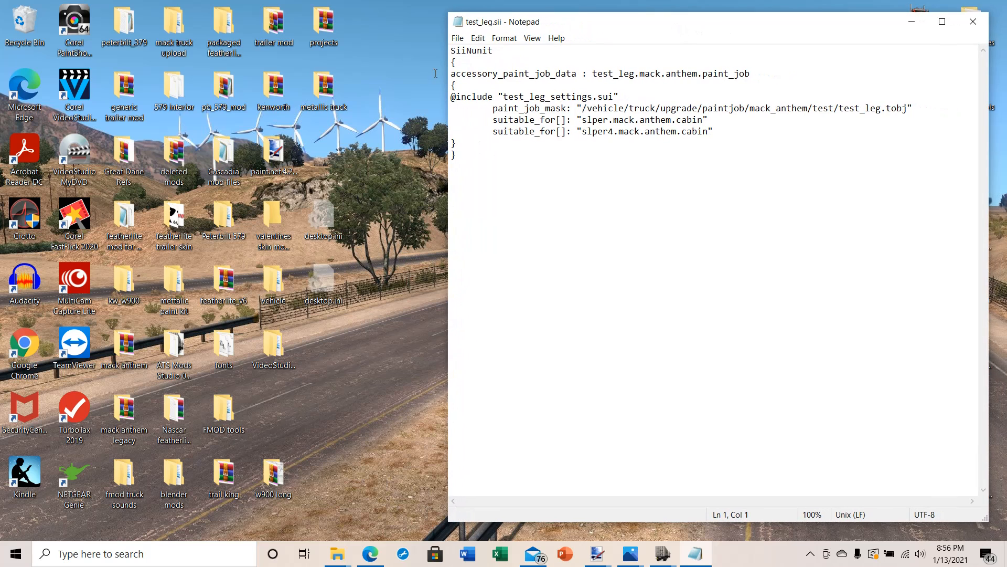
# Open mack anthem legacy/mack_anthem_legacy_v2.2 from the desktop's projects folder, positioning the folder window beside the test_leg.sii text
pyautogui.doubleClick(325, 24)
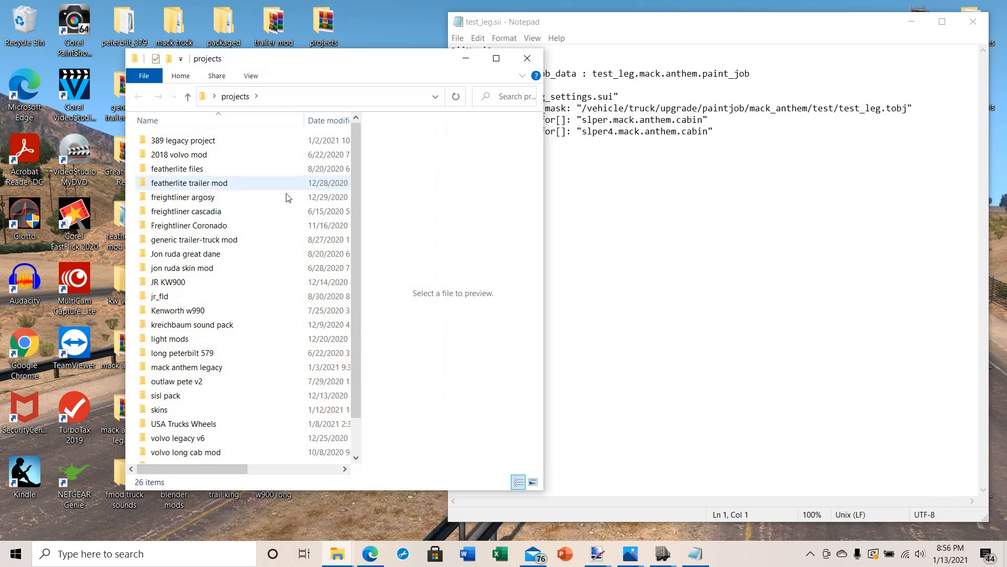
pyautogui.moveTo(395, 61); pyautogui.dragTo(306, 35)
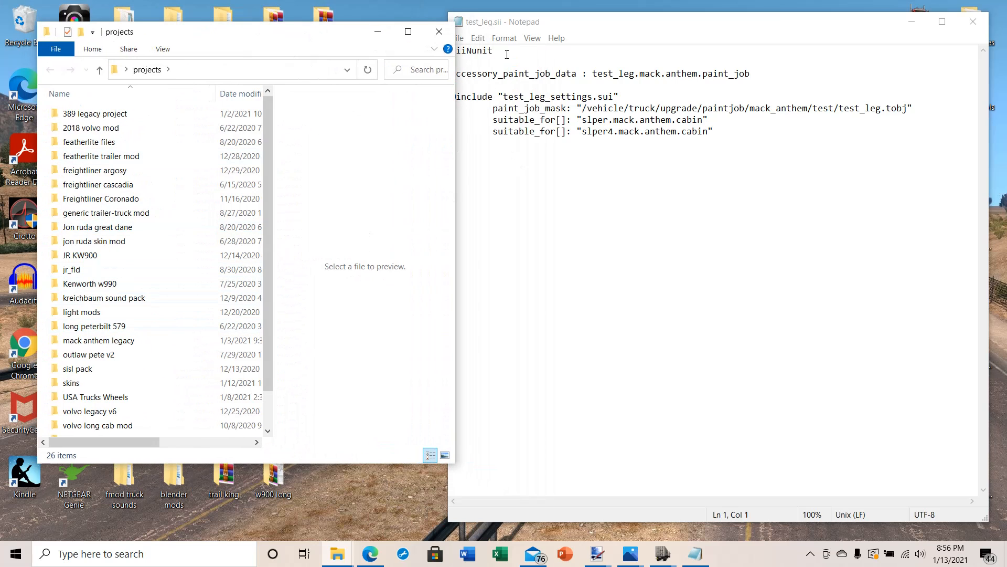
pyautogui.doubleClick(95, 342)
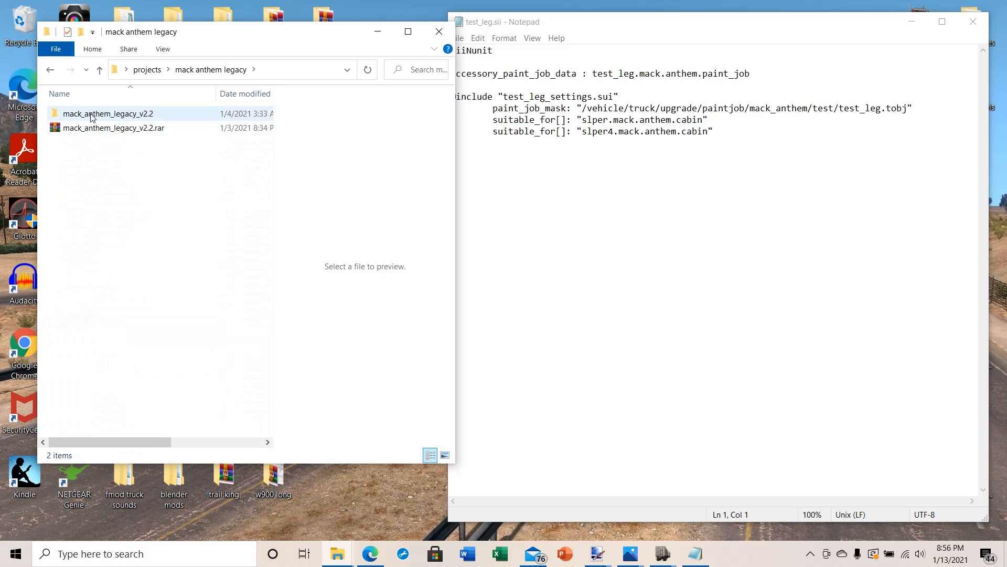
pyautogui.doubleClick(93, 114)
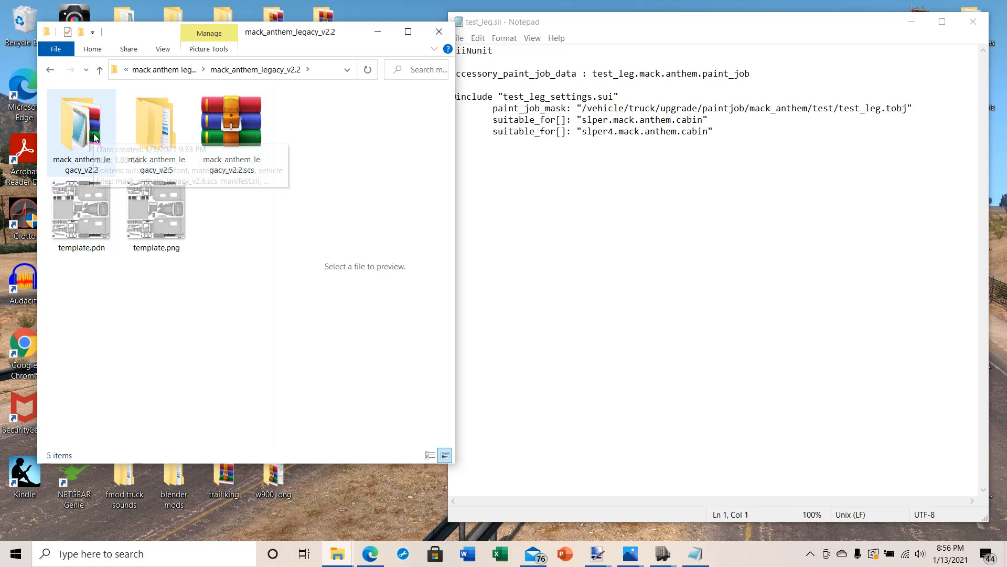
pyautogui.doubleClick(155, 128)
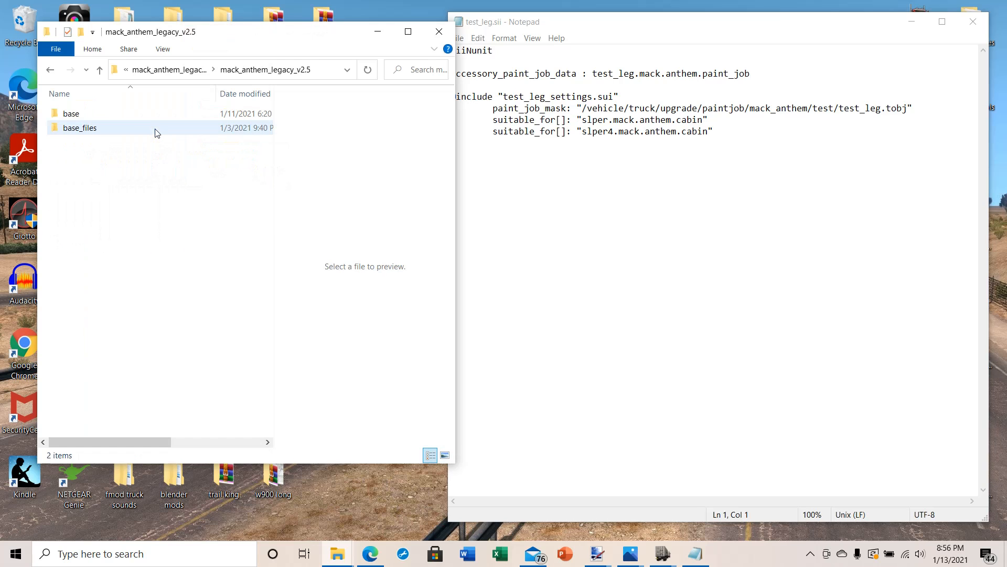
pyautogui.doubleClick(62, 115)
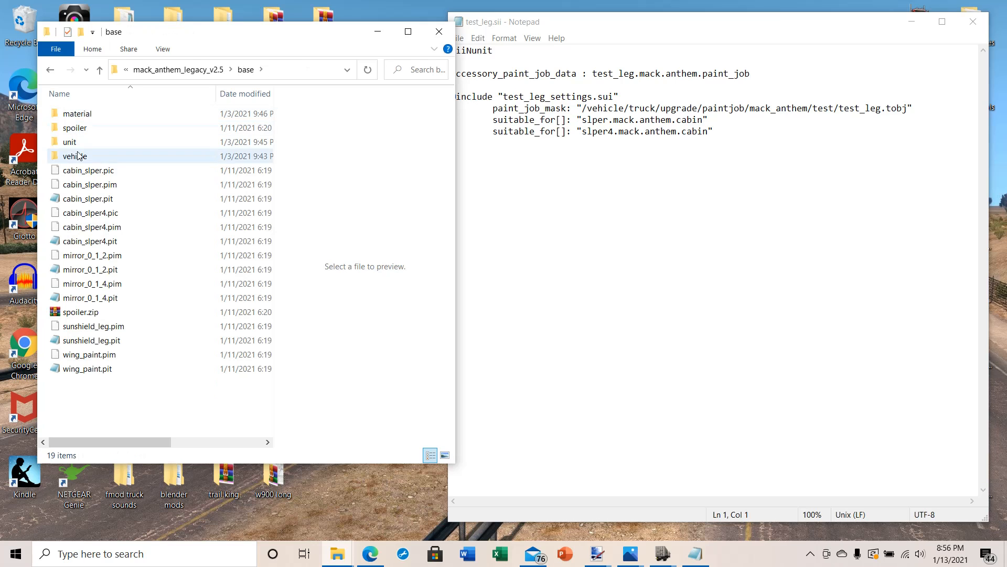
pyautogui.click(99, 70)
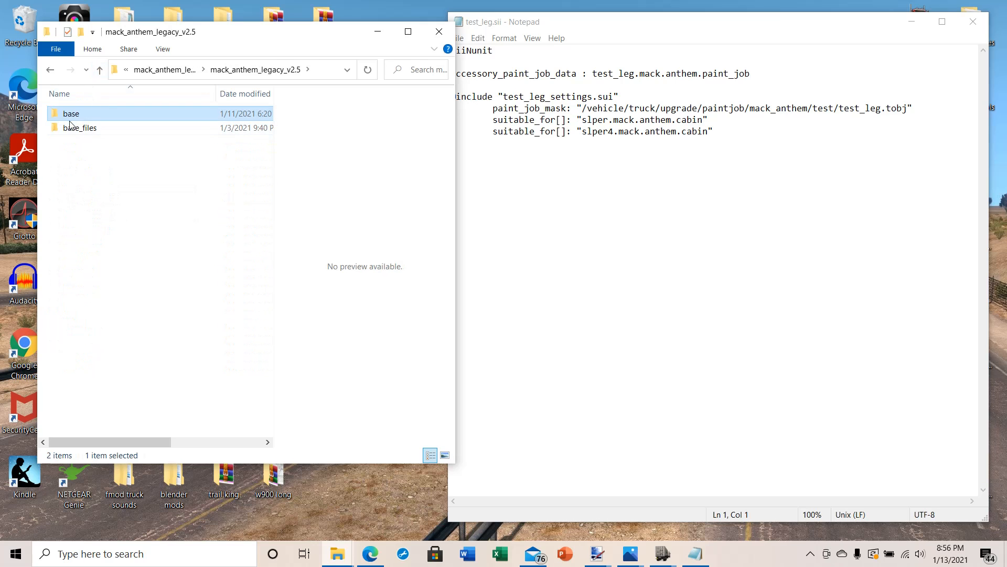
pyautogui.doubleClick(66, 131)
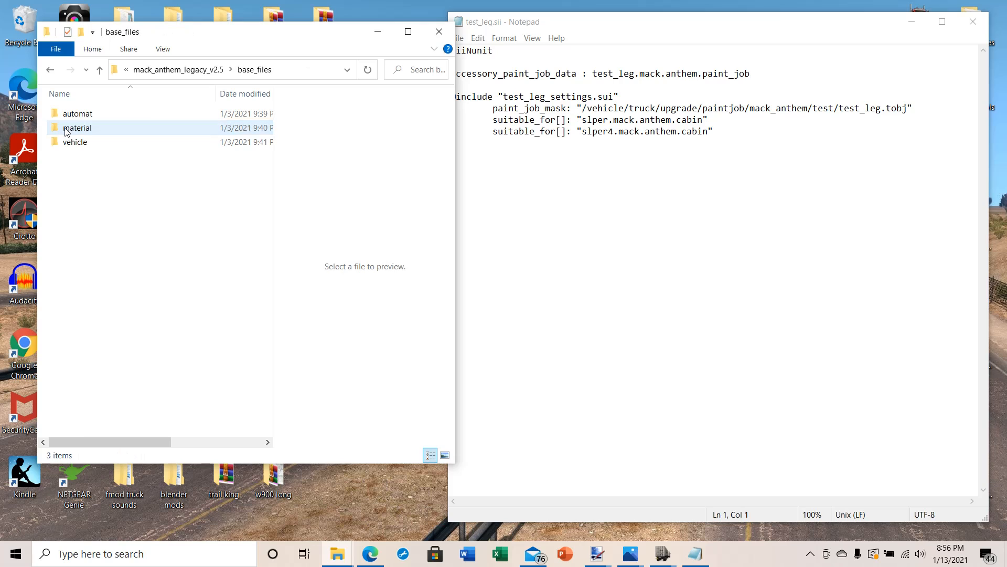
pyautogui.click(100, 70)
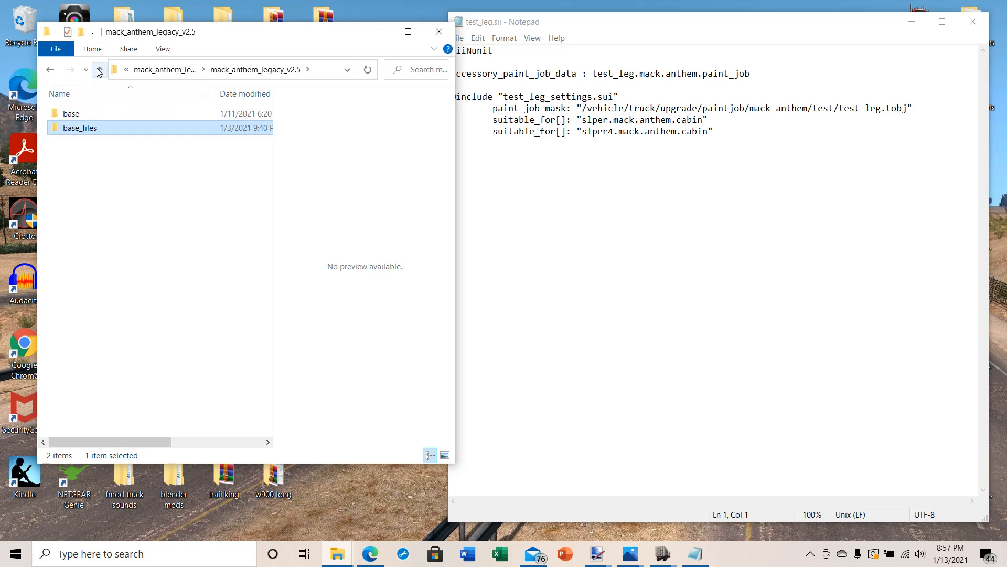
pyautogui.click(100, 70)
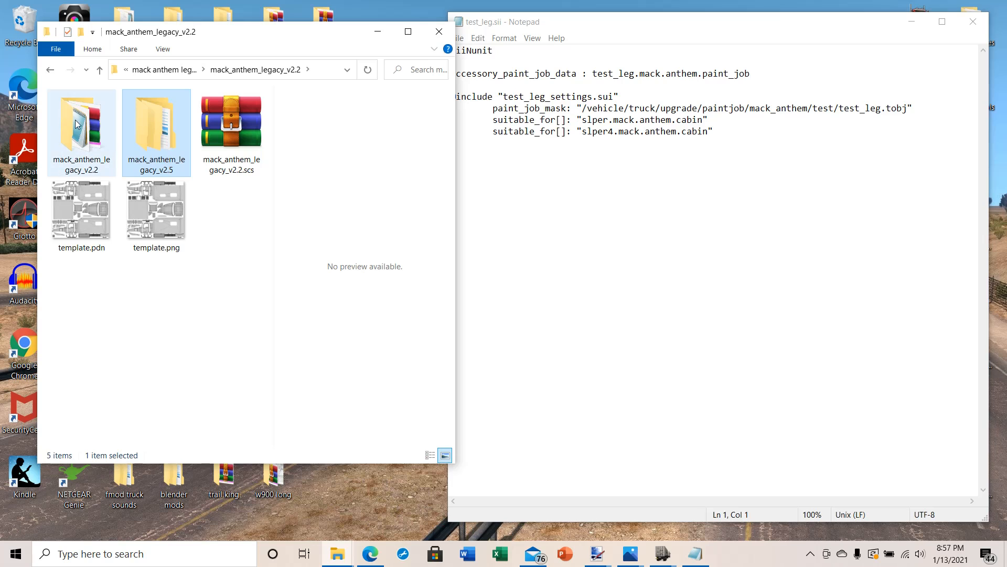
# Open def/vehicle/truck/mack.anthem inside the inner mack_anthem_legacy_v2.2 folder
pyautogui.doubleClick(77, 135)
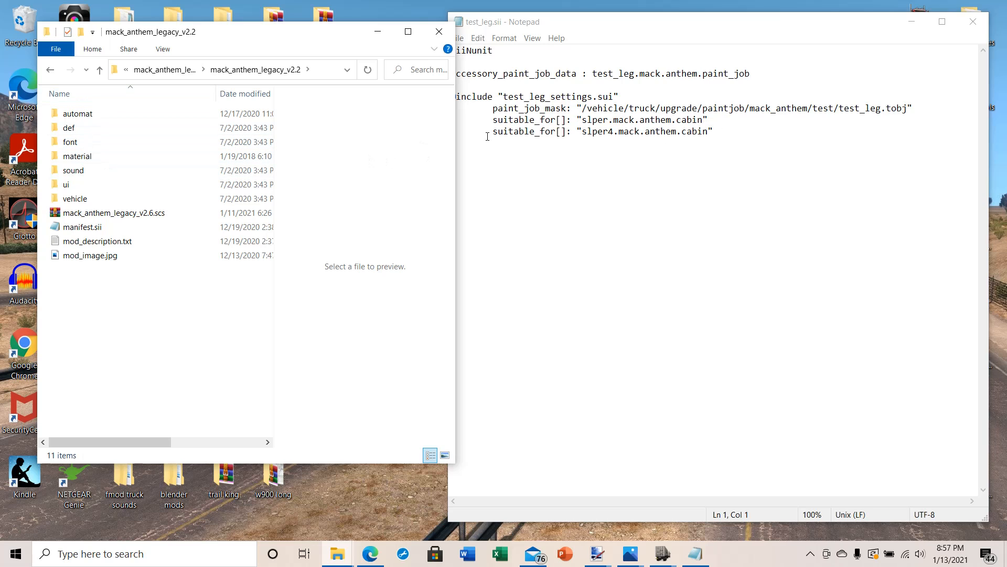
pyautogui.doubleClick(60, 130)
pyautogui.click(68, 129)
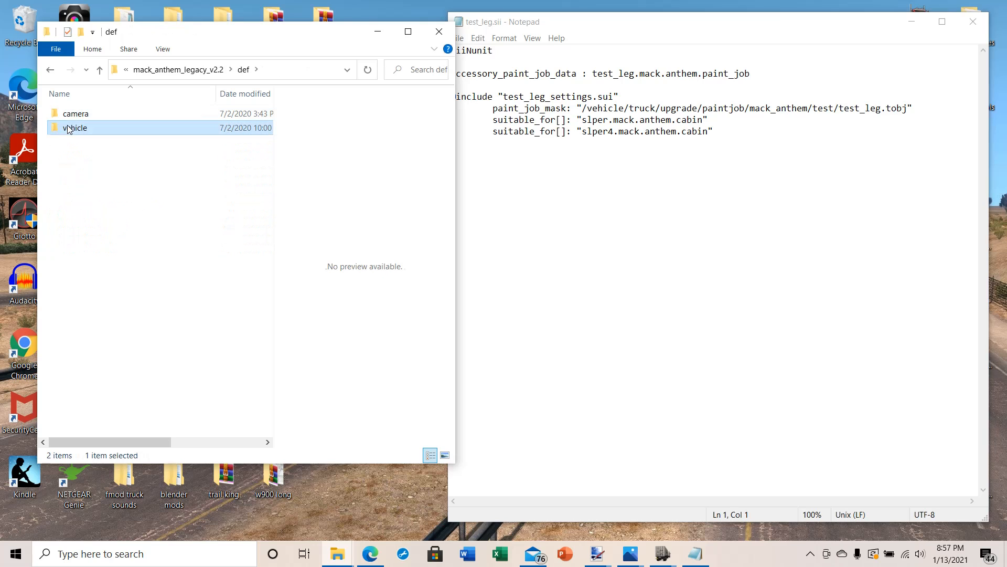
pyautogui.doubleClick(69, 130)
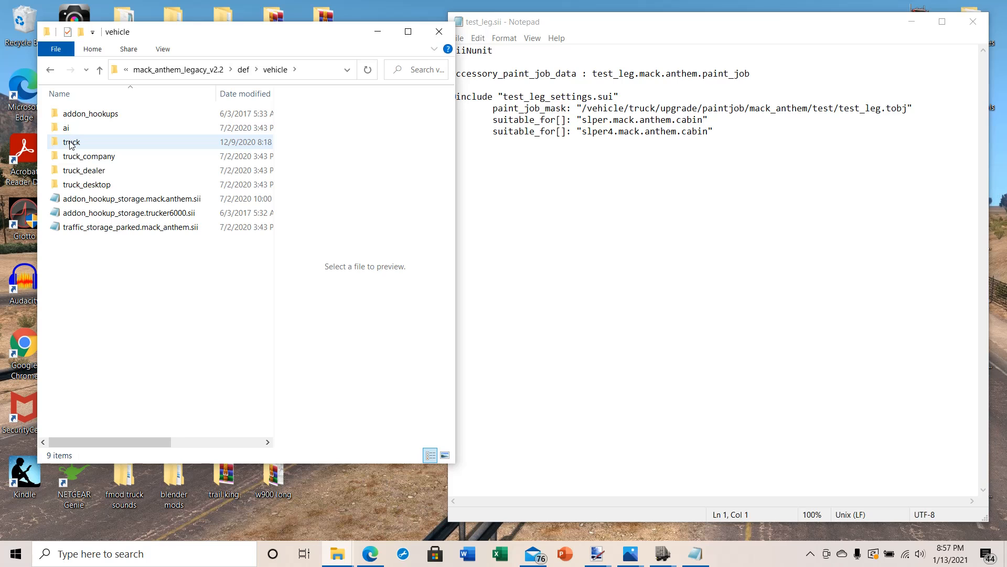
pyautogui.doubleClick(71, 142)
pyautogui.doubleClick(72, 117)
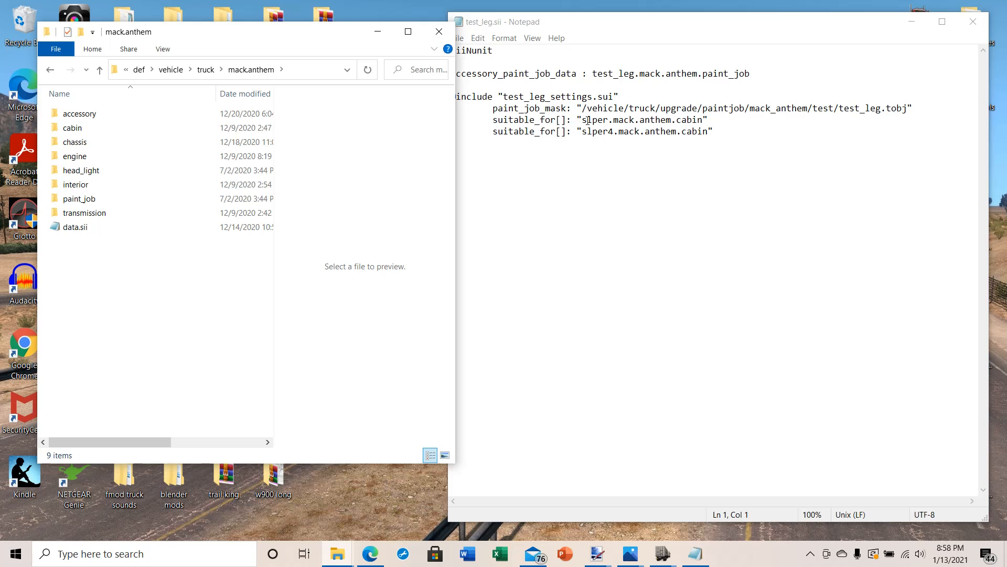
# Open the mack.anthem cabin folder and compare its files with the slper and slper4 suitable_for entries in test_leg.sii
pyautogui.moveTo(587, 131); pyautogui.dragTo(602, 131)
pyautogui.click(183, 300)
pyautogui.click(56, 130)
pyautogui.doubleClick(56, 129)
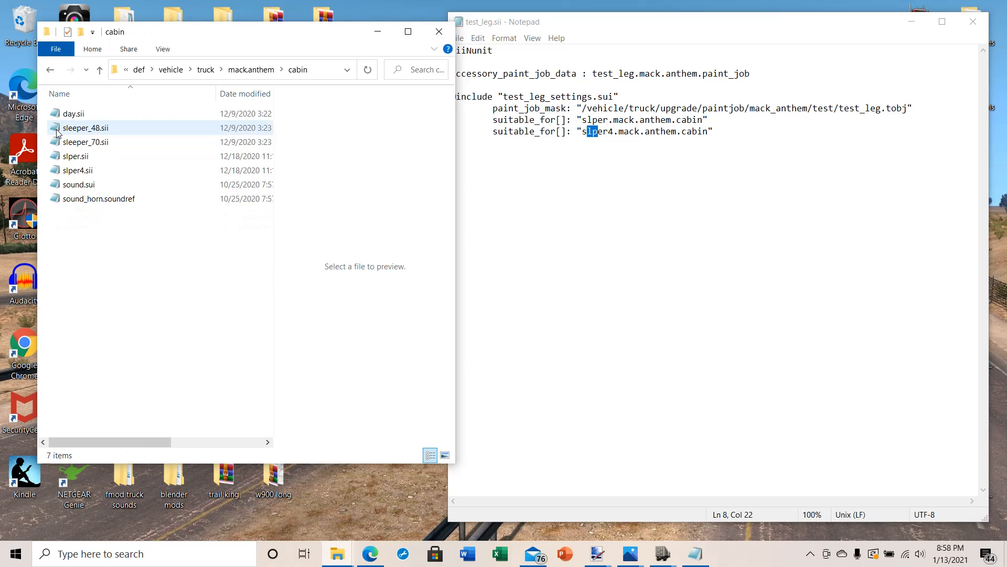
pyautogui.click(568, 262)
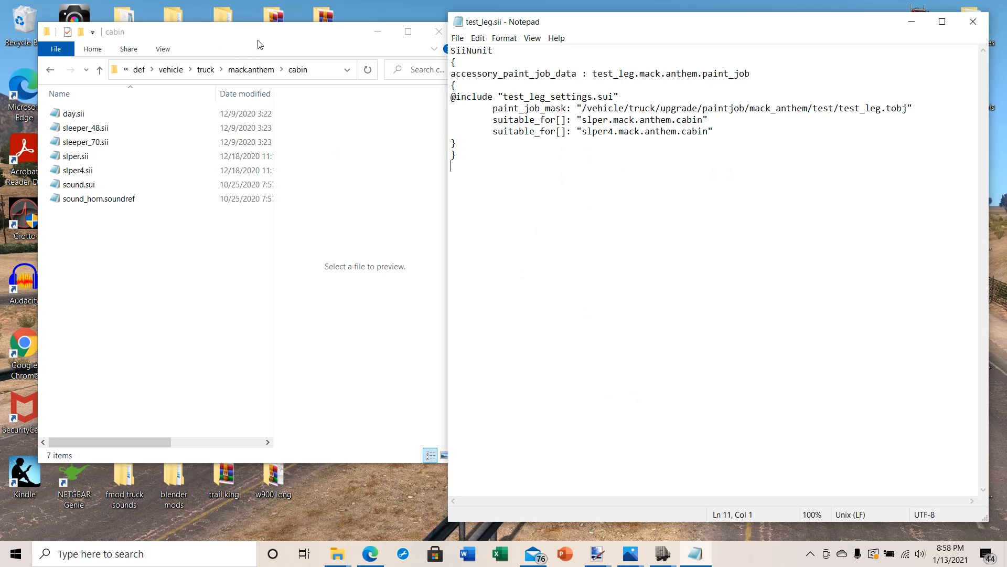
# Close test_leg.sii and reposition the cabin folder window fully within the desktop
pyautogui.moveTo(259, 43); pyautogui.dragTo(193, 53)
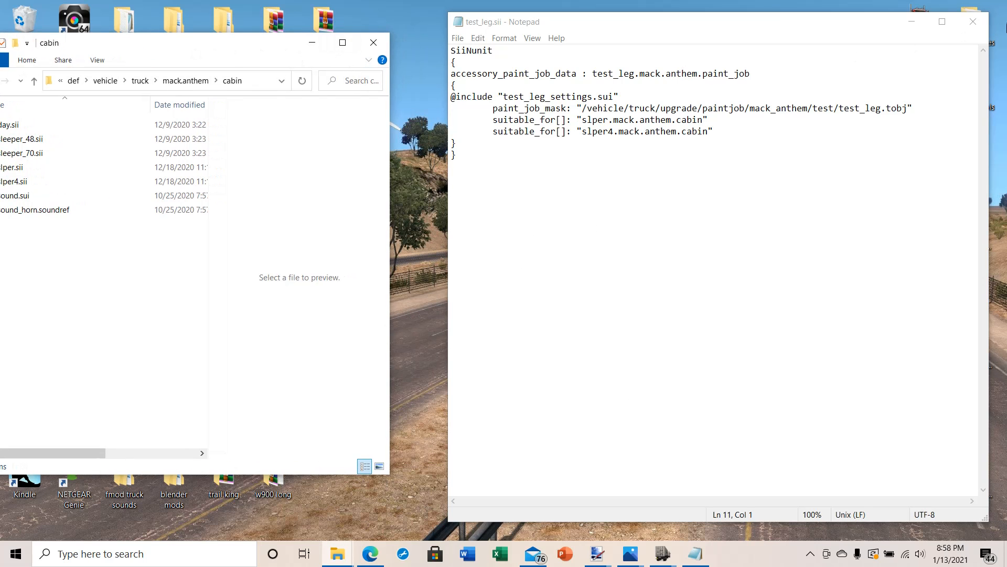
pyautogui.click(974, 23)
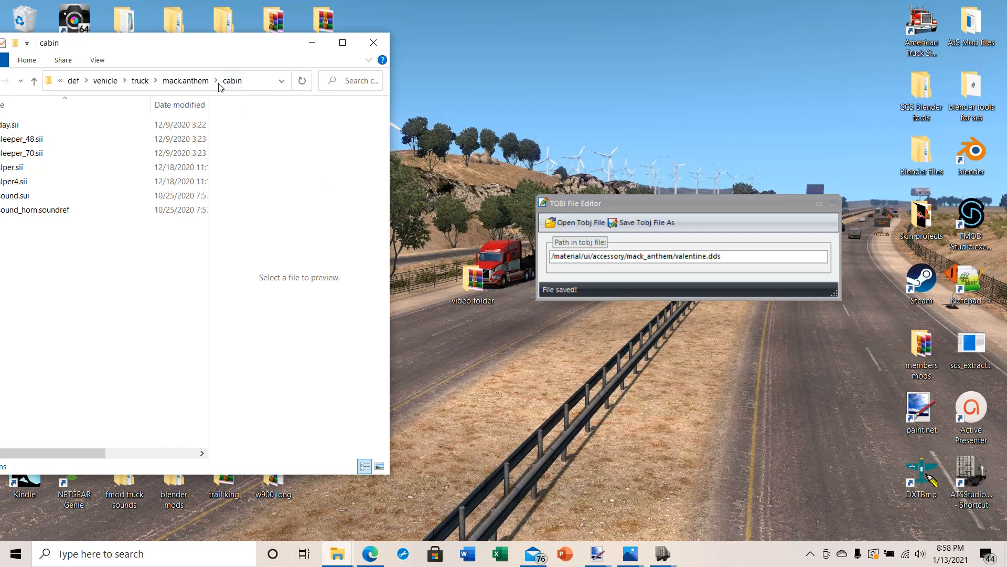
pyautogui.moveTo(237, 54); pyautogui.dragTo(292, 83)
pyautogui.click(465, 288)
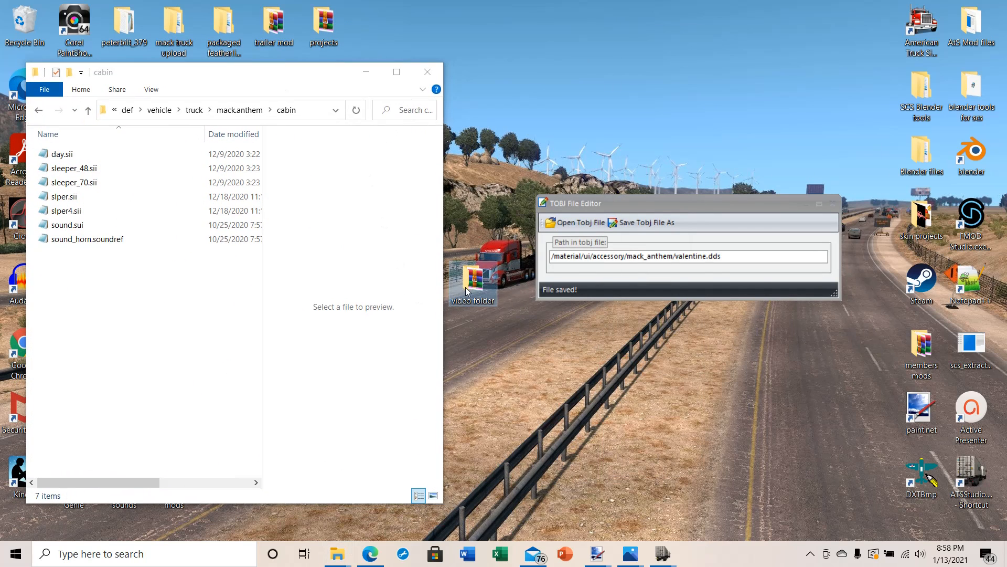
pyautogui.doubleClick(465, 288)
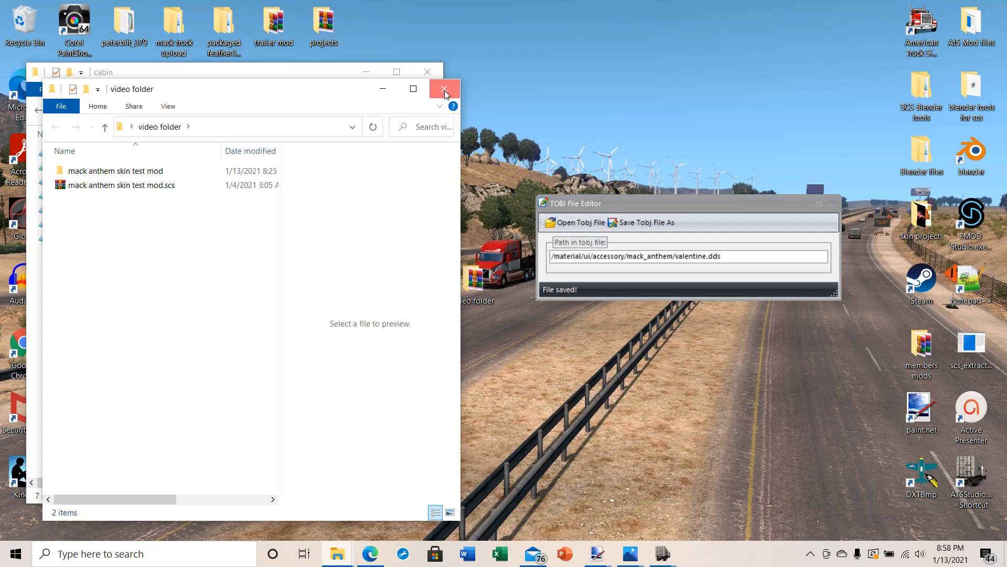
pyautogui.click(445, 91)
# Bring back the paint_job folder window and place it side by side with the cabin folder window
pyautogui.moveTo(333, 557)
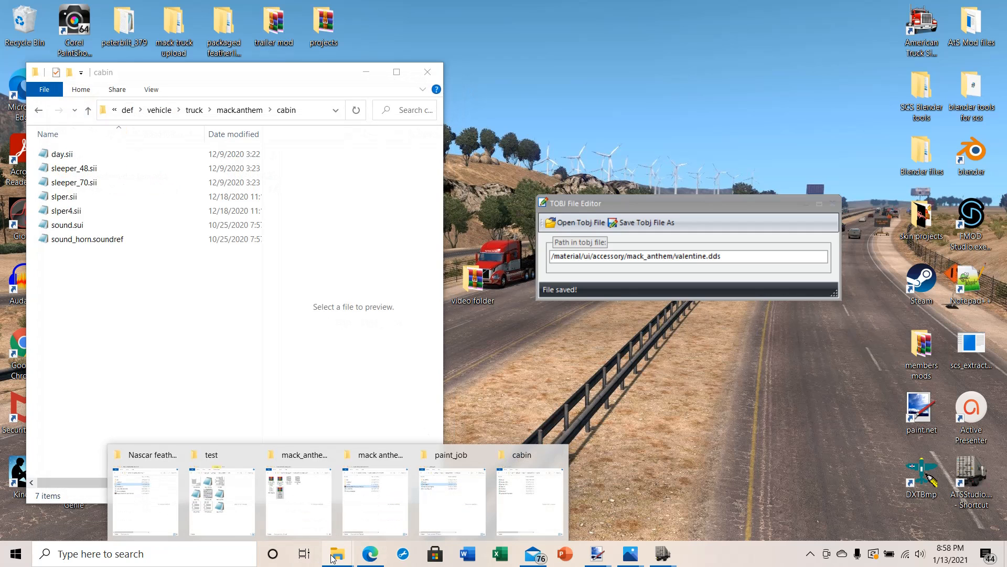
pyautogui.moveTo(447, 497)
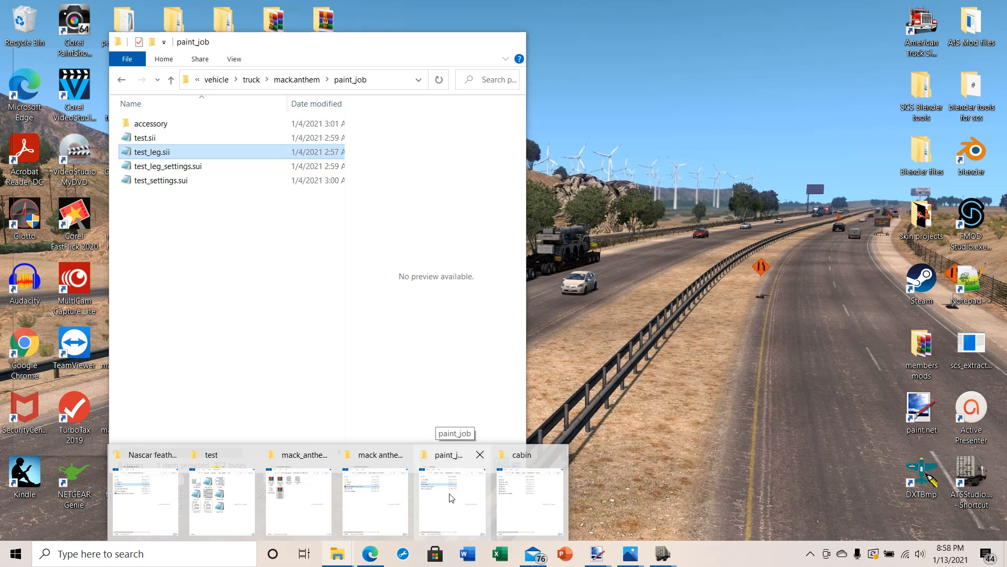
pyautogui.click(446, 498)
pyautogui.moveTo(342, 49)
pyautogui.mouseDown()
pyautogui.moveTo(672, 44)
pyautogui.moveTo(706, 70)
pyautogui.mouseUp()
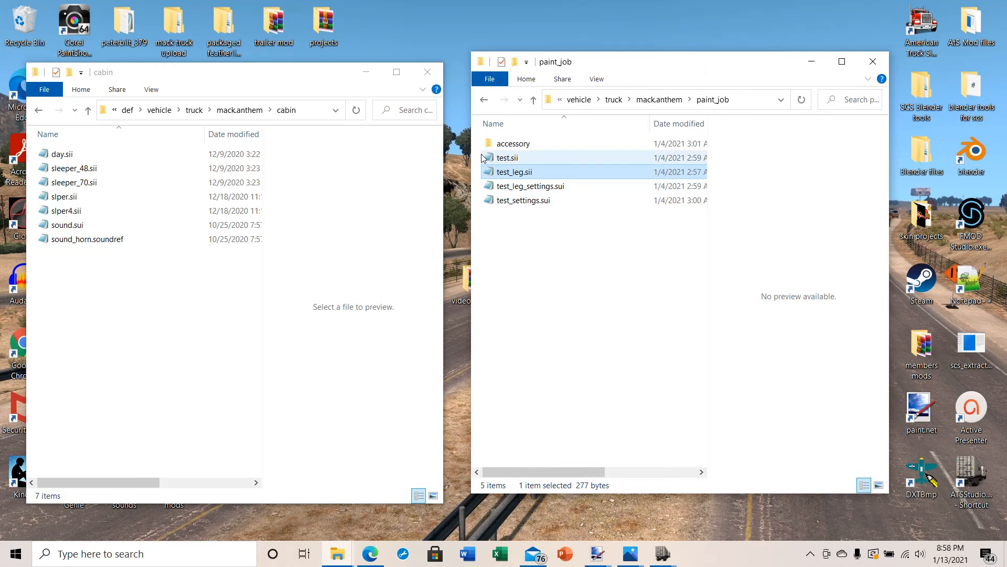
# Open test.sii and the cabin file sleeper_70.sii, comparing the suitable_for entry with the accessory_cabin_data name
pyautogui.doubleClick(501, 158)
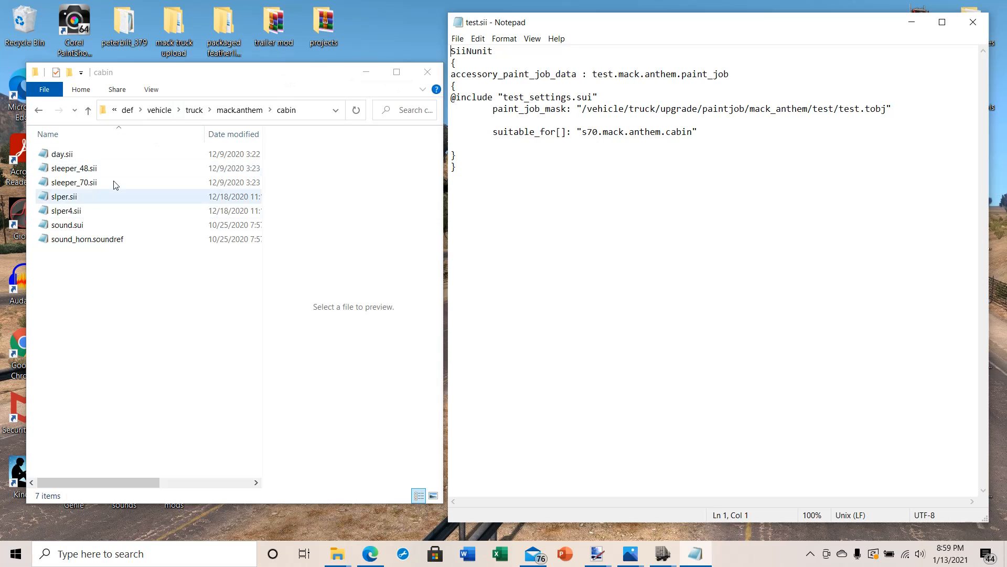
pyautogui.doubleClick(63, 182)
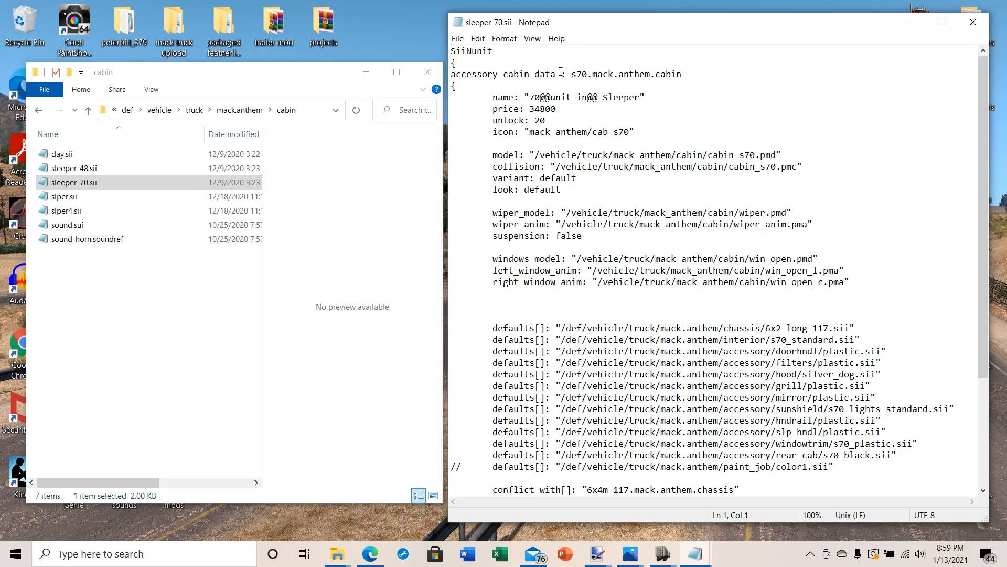
pyautogui.click(119, 333)
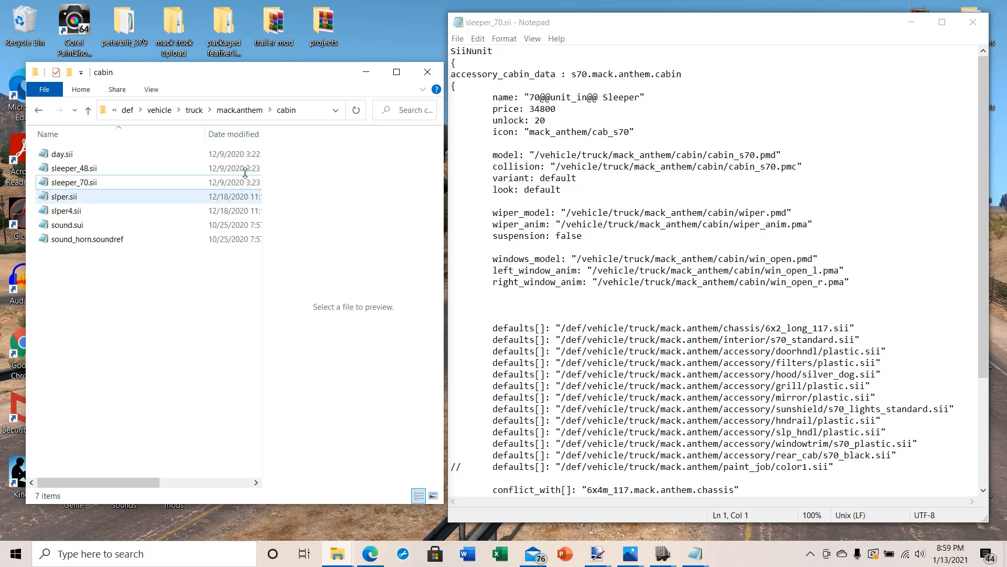
# Examine the accessory_cabin_data name in slper.sii, and close slper.sii, sleeper_70.sii and test.sii
pyautogui.doubleClick(65, 199)
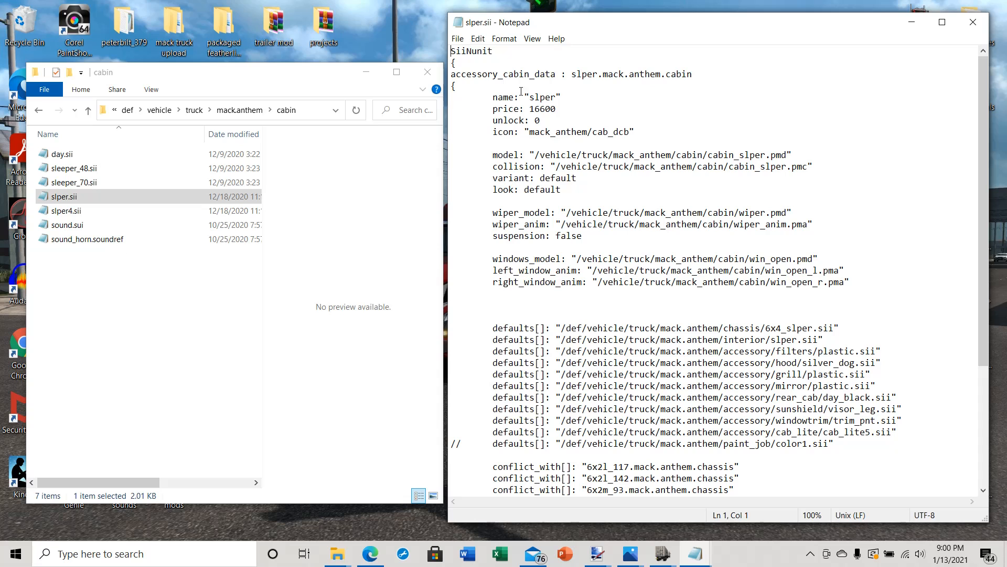
pyautogui.click(972, 24)
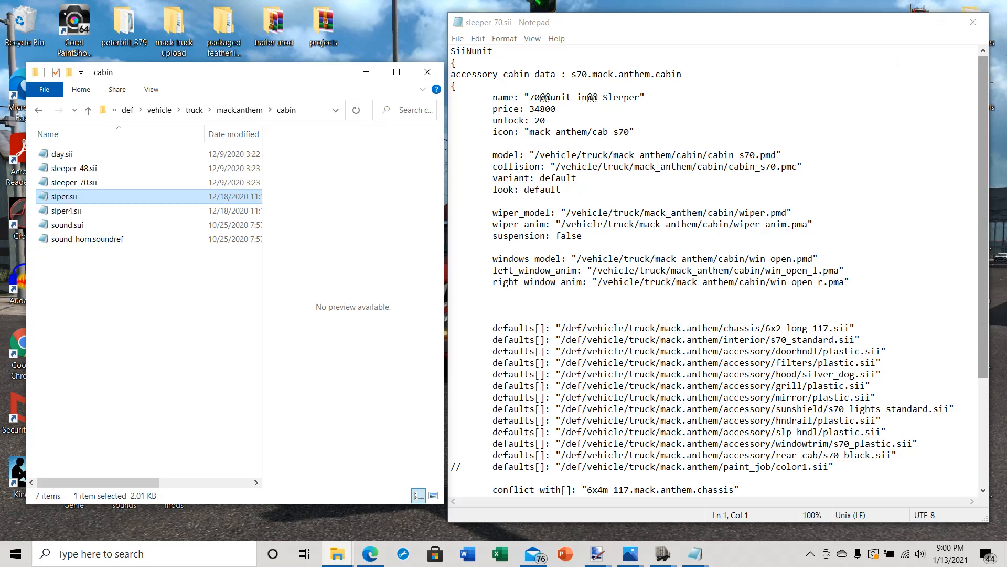
pyautogui.click(972, 22)
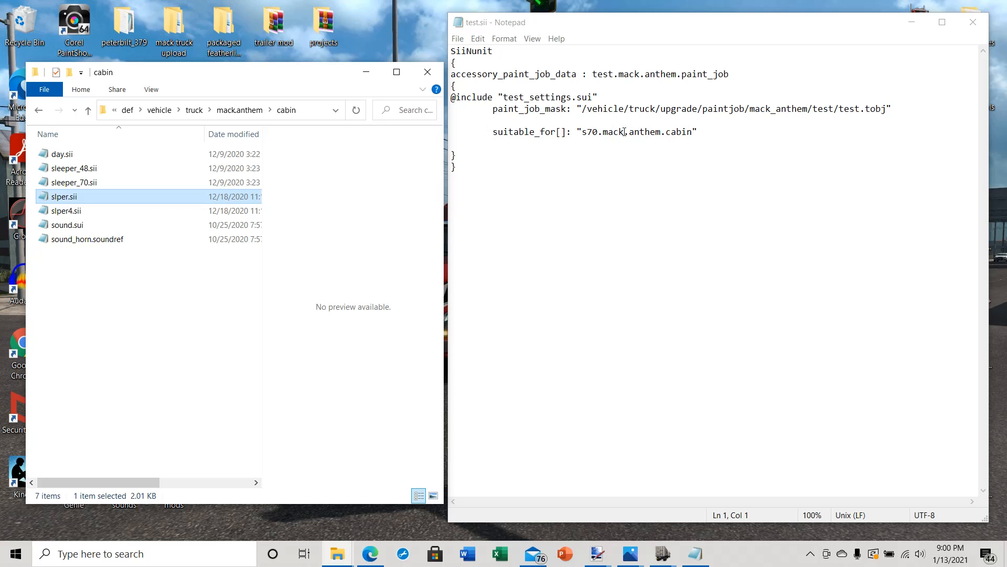
pyautogui.click(974, 22)
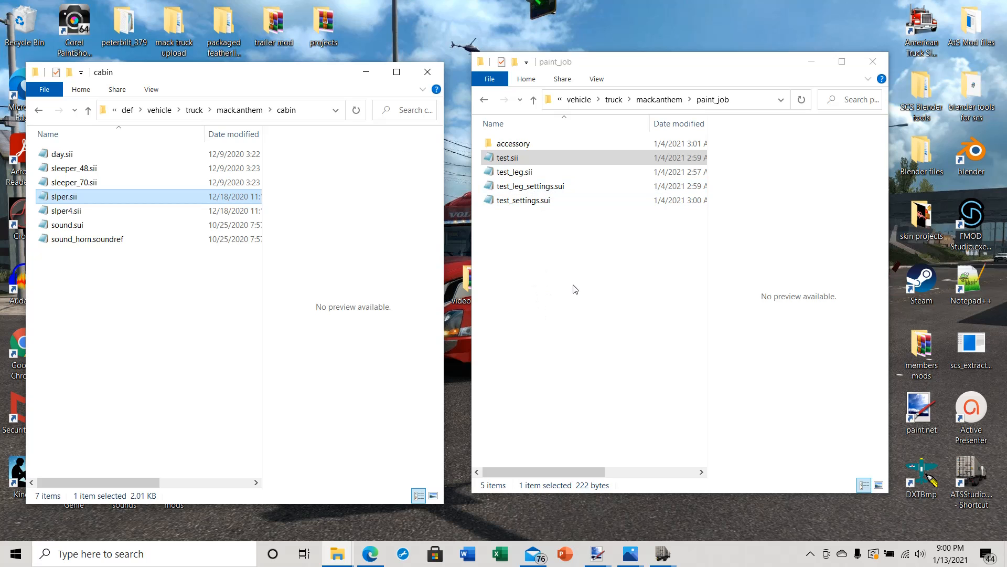
pyautogui.click(502, 159)
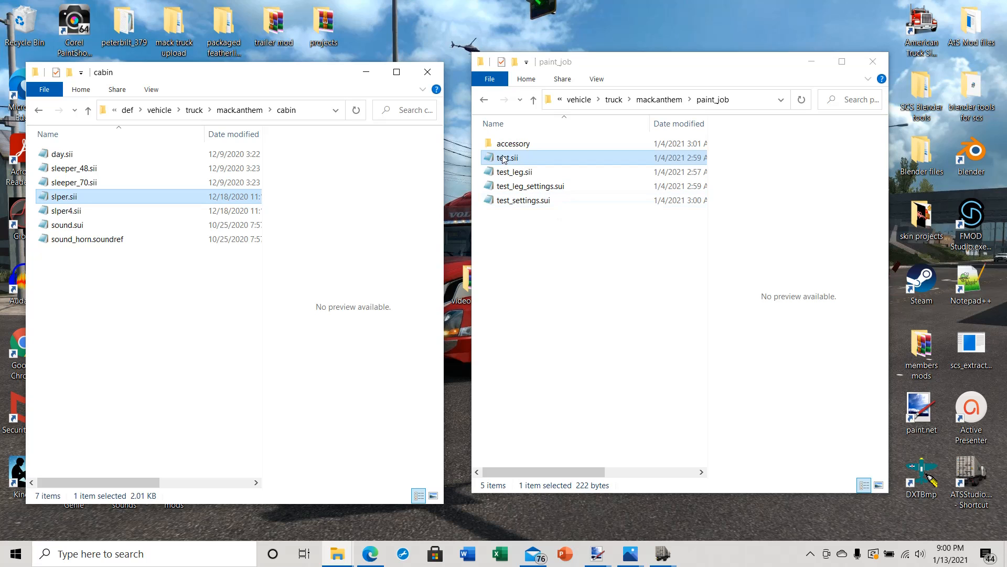
pyautogui.keyDown('ctrl'); pyautogui.click(506, 189); pyautogui.keyUp('ctrl')
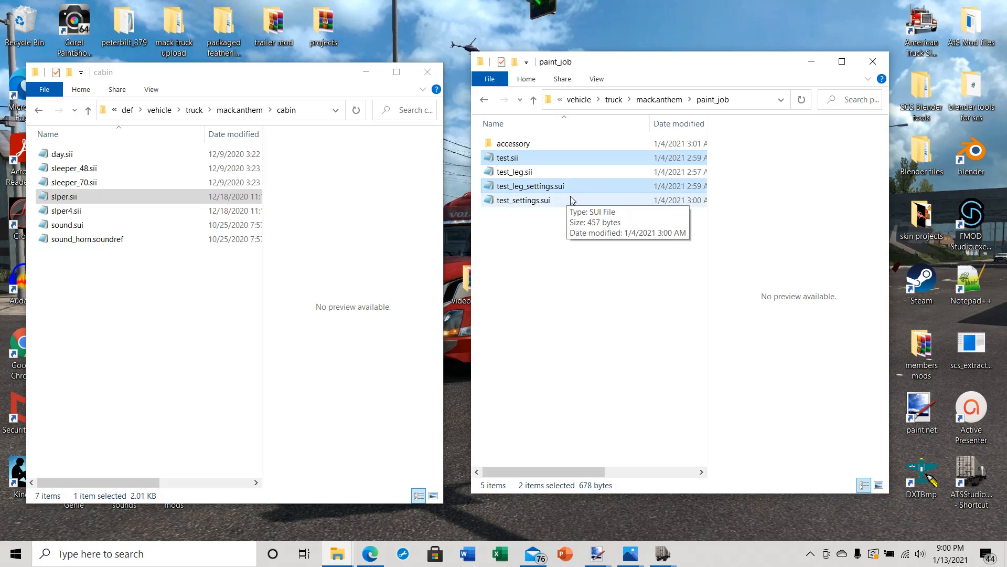
pyautogui.keyDown('ctrl'); pyautogui.click(507, 173); pyautogui.keyUp('ctrl')
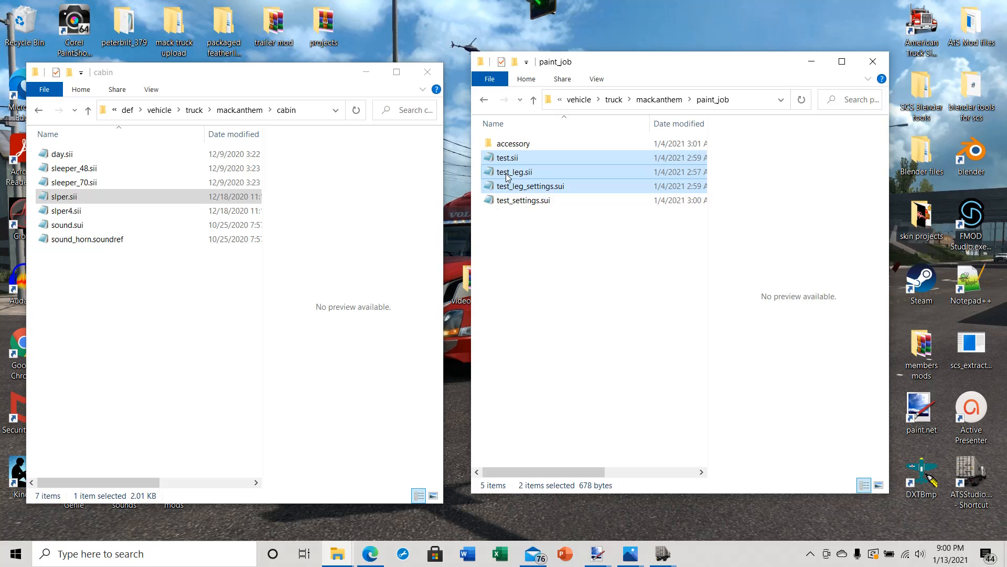
pyautogui.click(518, 284)
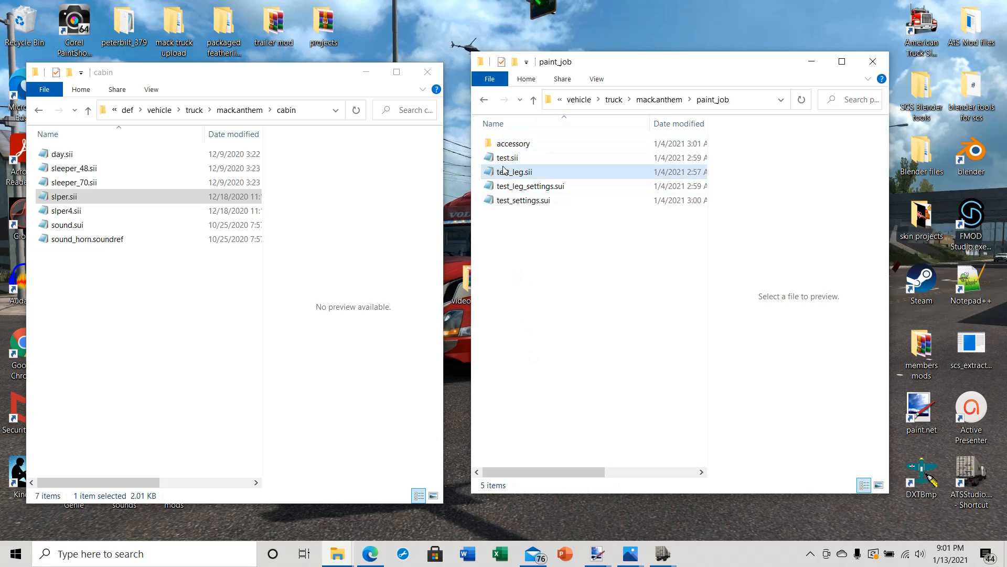
# Duplicate test_leg.sii and test_leg_settings.sui within the paint_job folder
pyautogui.click(504, 169)
pyautogui.keyDown('ctrl'); pyautogui.click(502, 188); pyautogui.keyUp('ctrl')
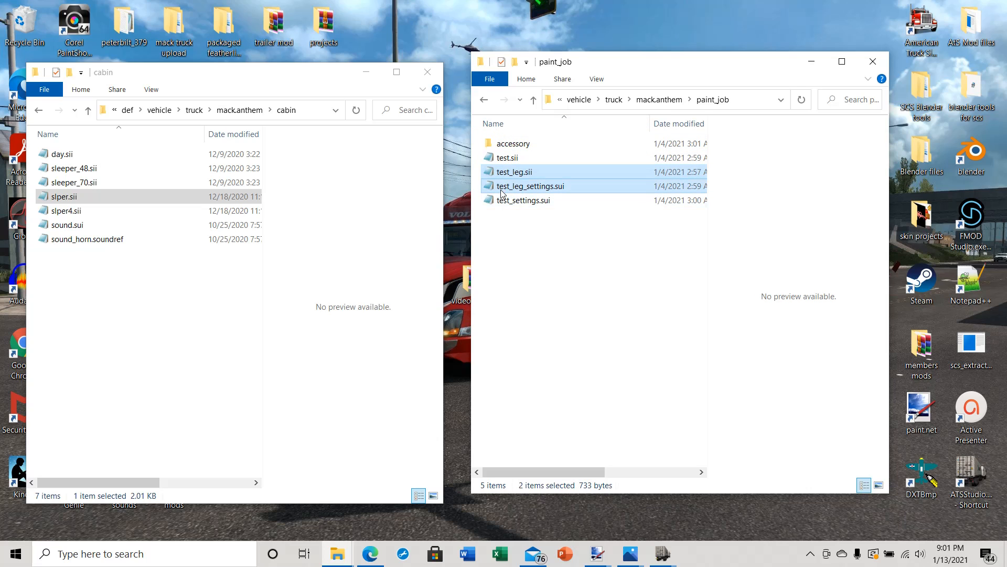
pyautogui.rightClick(504, 183)
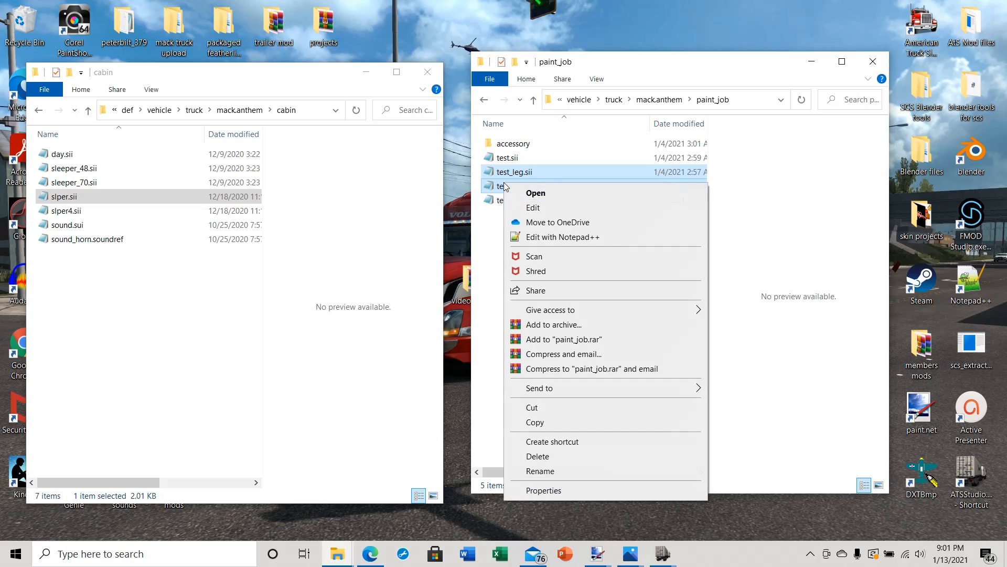
pyautogui.click(545, 421)
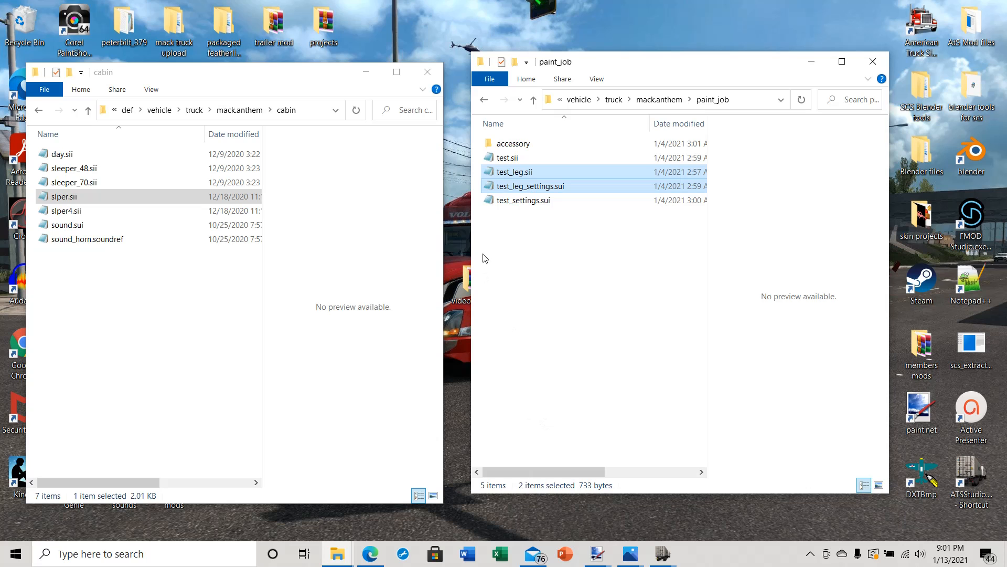
pyautogui.rightClick(505, 243)
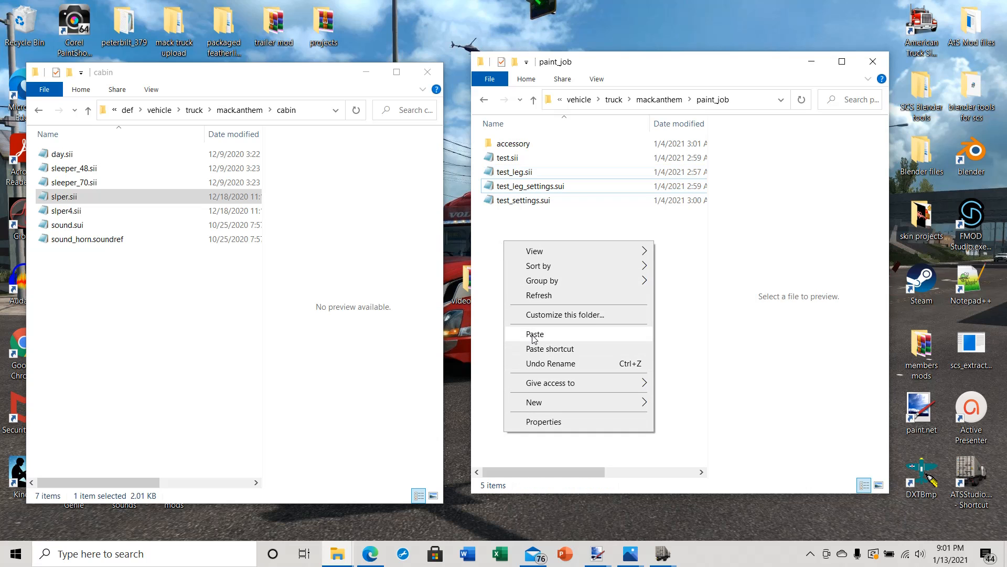
pyautogui.click(534, 335)
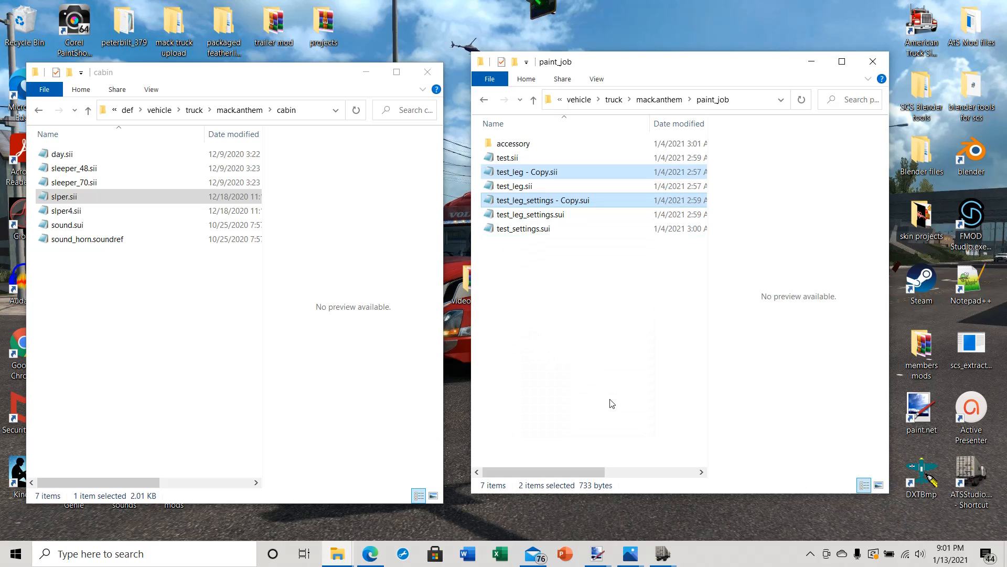
# Rename the two copied files together as valentine, keeping their .sii and .sui extensions
pyautogui.rightClick(508, 203)
pyautogui.click(556, 492)
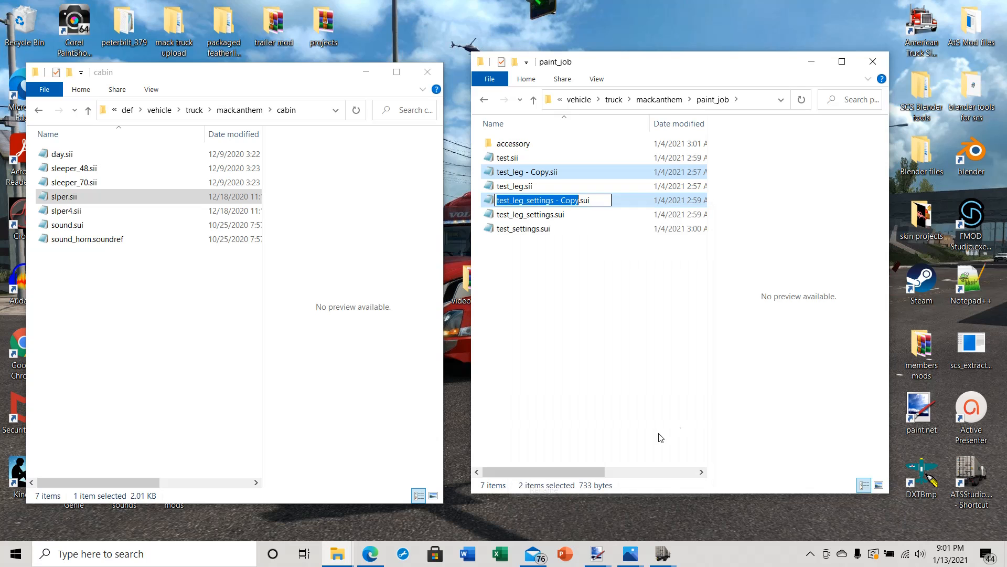
pyautogui.write('vale')
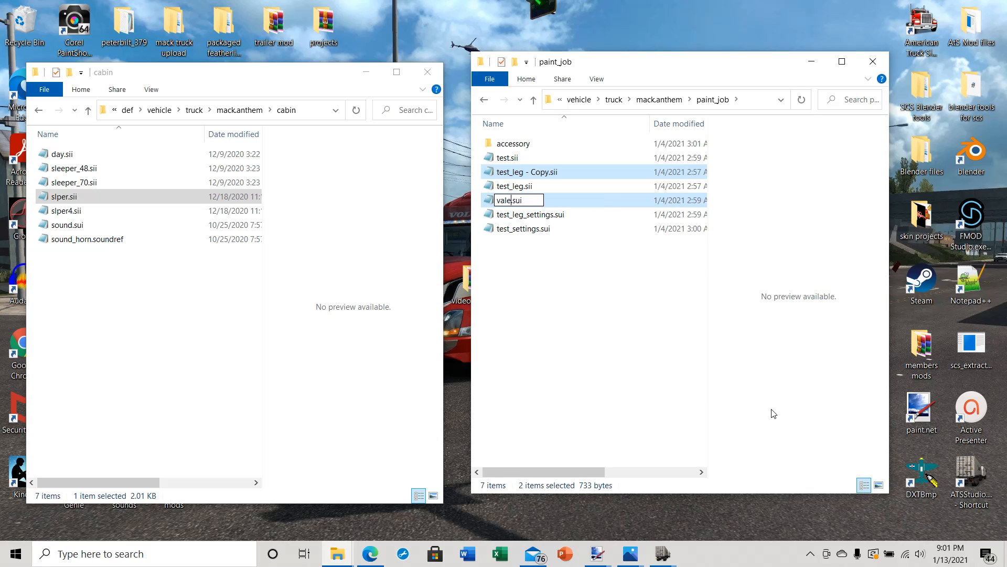
pyautogui.write('ntine')
pyautogui.press('Return')
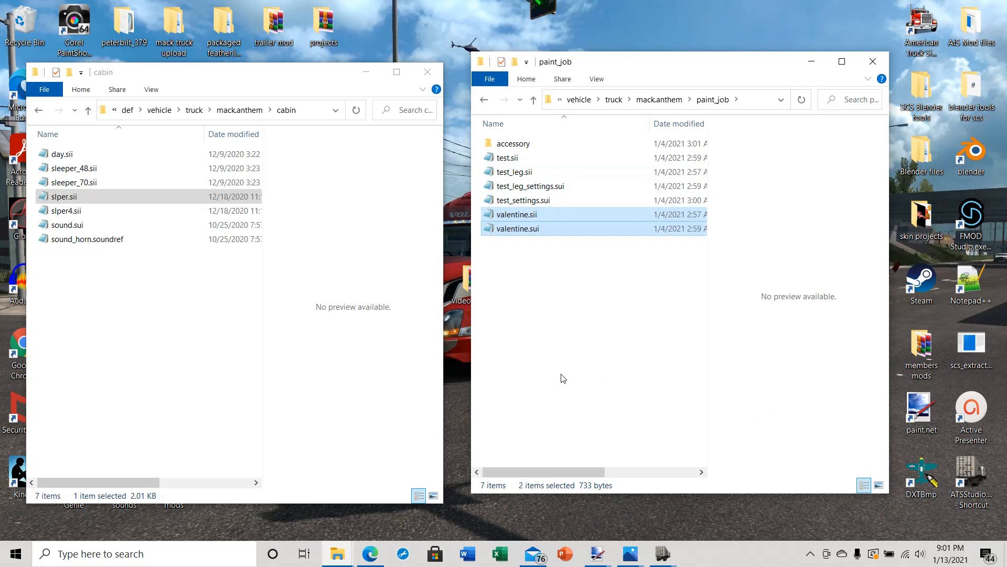
# Rename valentine.sui as valentine_settings.sui
pyautogui.click(525, 231)
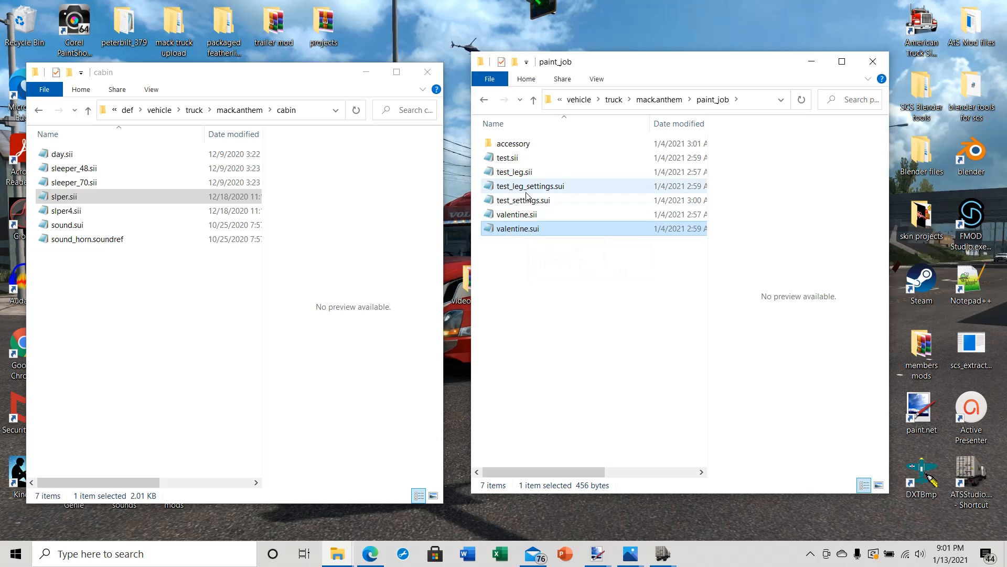
pyautogui.rightClick(518, 232)
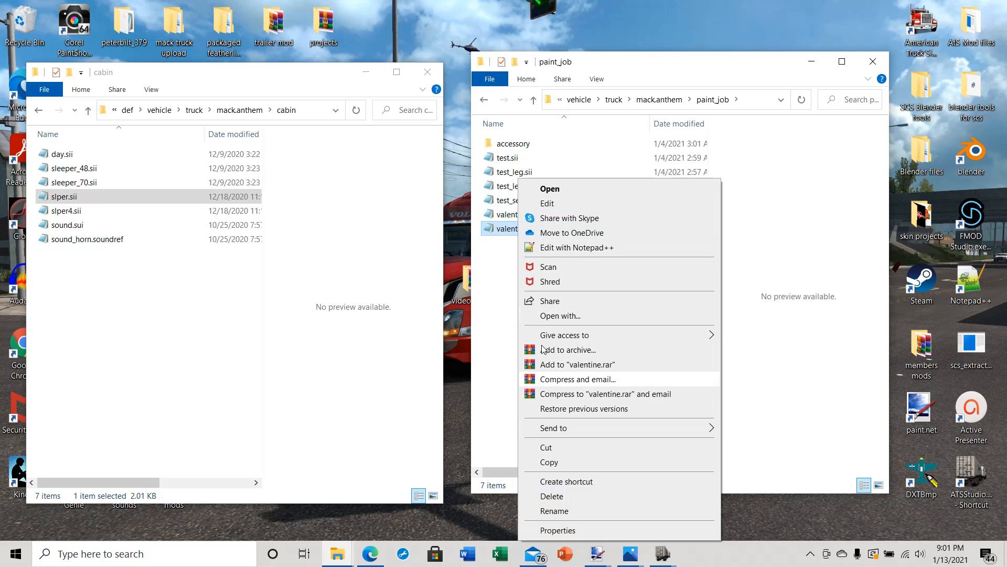
pyautogui.click(549, 515)
pyautogui.press('Right')
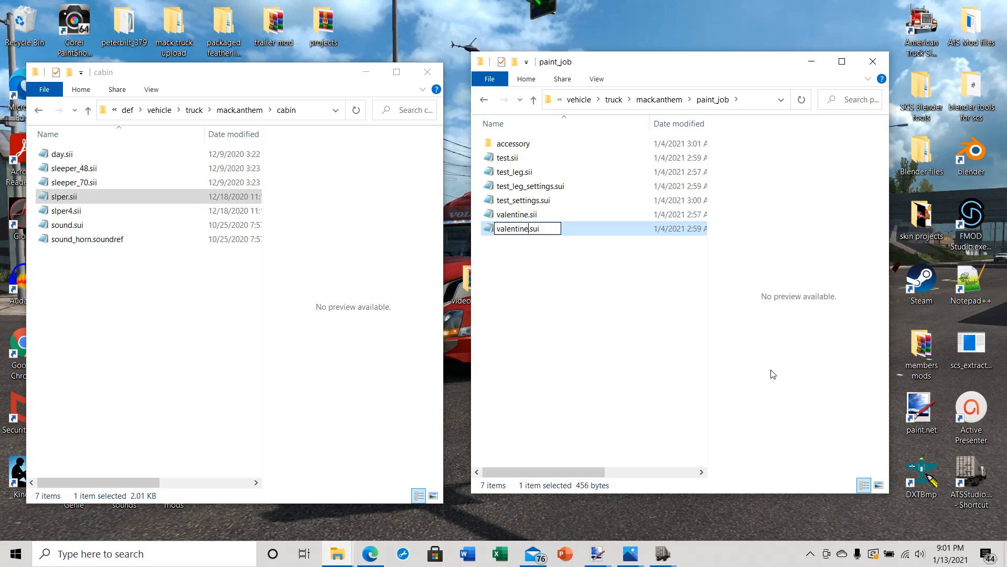
pyautogui.write('_settings')
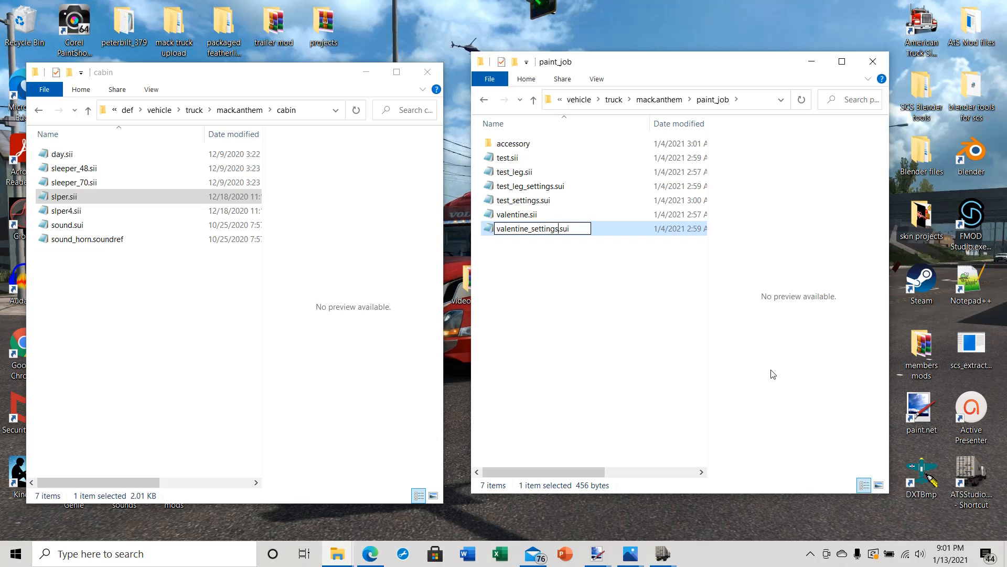
pyautogui.press('Return')
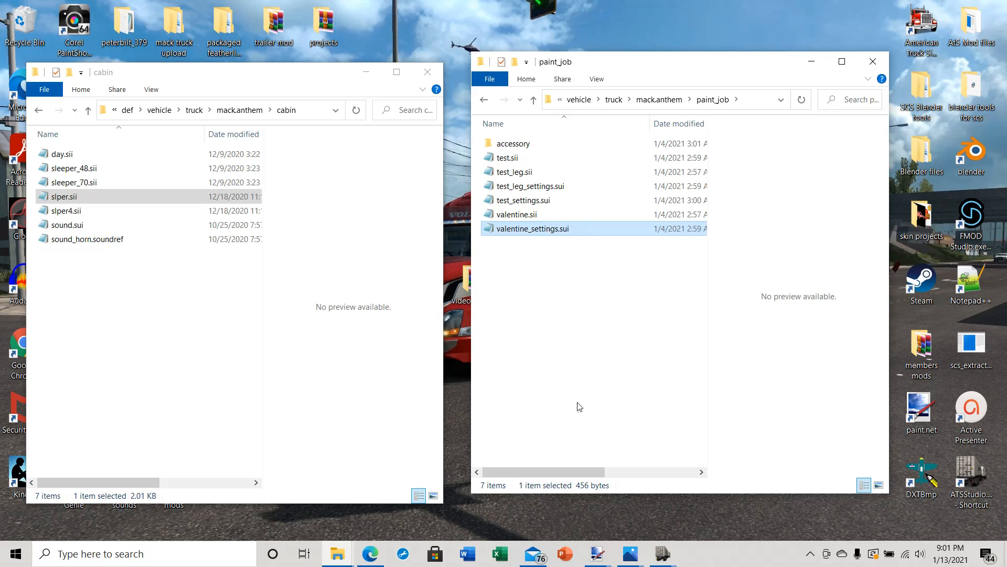
pyautogui.click(584, 383)
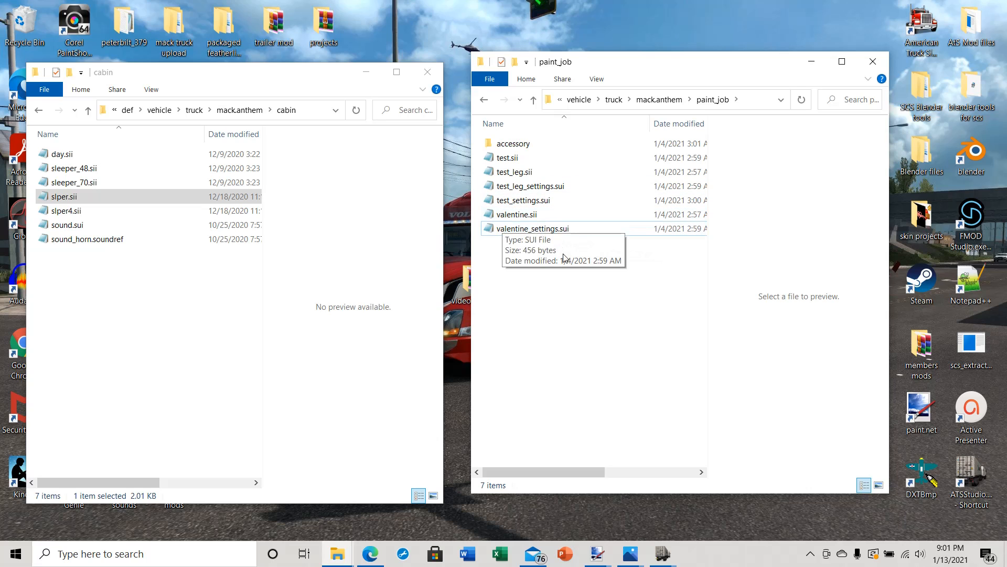
# Open valentine.sii and change the accessory_paint_job_data name to valentine.mack.anthem.paint_job
pyautogui.doubleClick(508, 217)
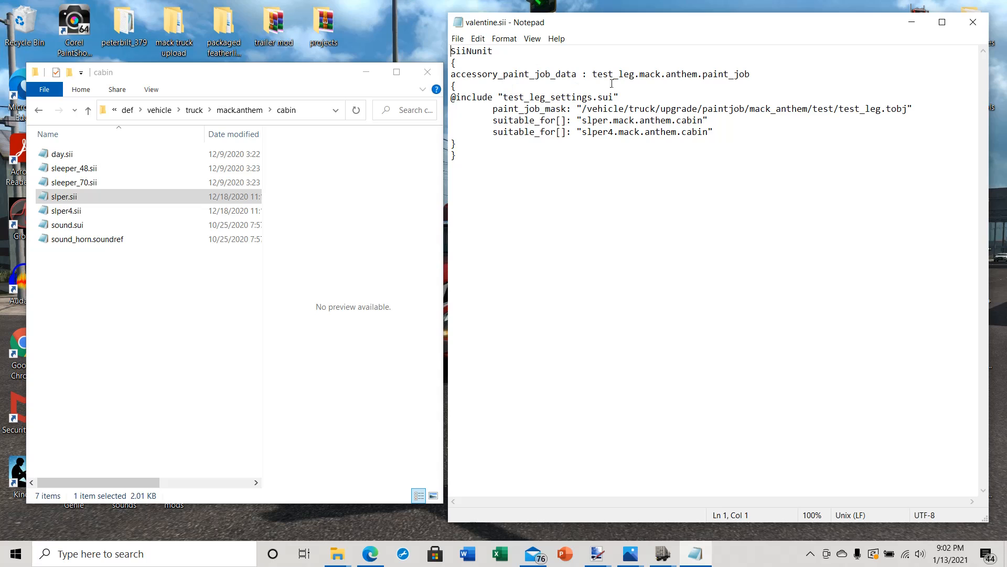
pyautogui.moveTo(635, 74); pyautogui.dragTo(608, 74)
pyautogui.click(636, 74)
pyautogui.press('BackSpace')
pyautogui.press('BackSpace')
pyautogui.press('BackSpace')
pyautogui.press('BackSpace')
pyautogui.press('BackSpace')
pyautogui.press('BackSpace')
pyautogui.press('BackSpace')
pyautogui.press('BackSpace')
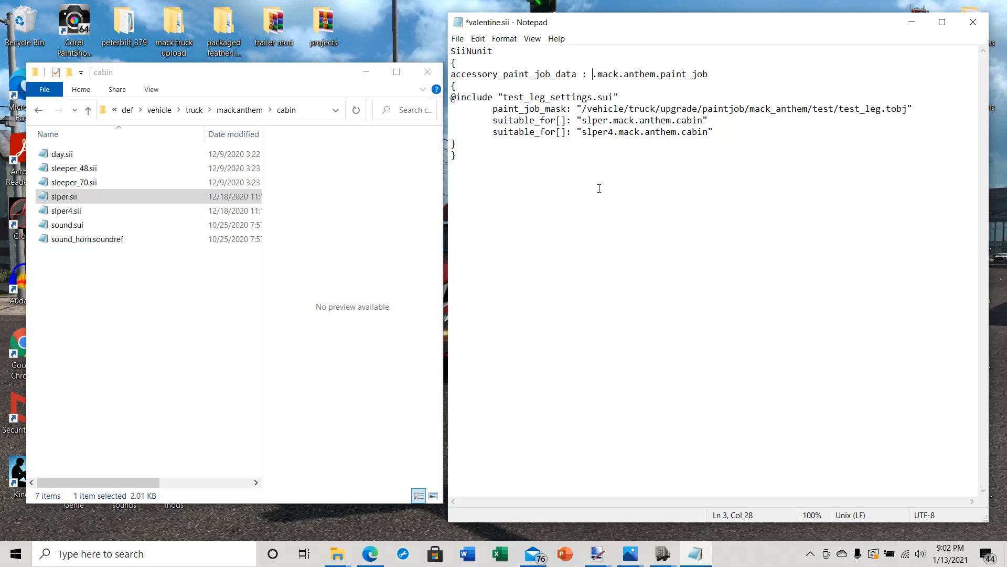
pyautogui.write('valenti')
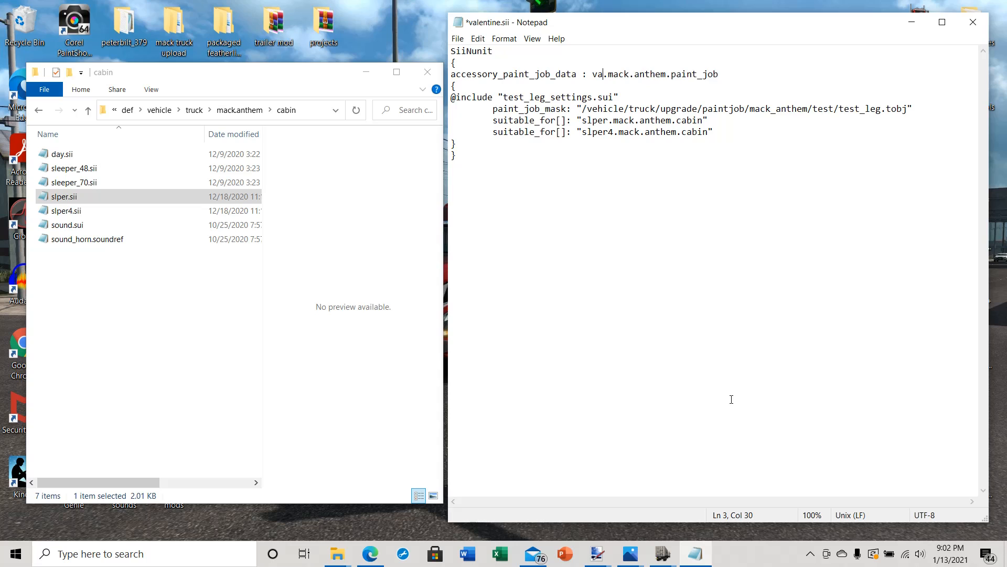
pyautogui.write('ne')
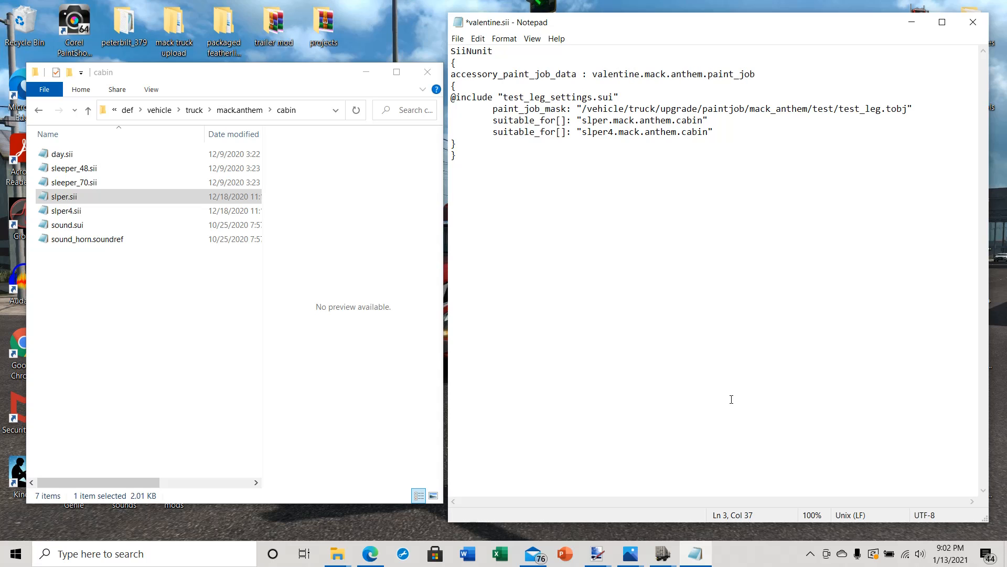
pyautogui.click(671, 339)
pyautogui.click(546, 98)
pyautogui.press('BackSpace')
pyautogui.press('BackSpace')
pyautogui.press('BackSpace')
pyautogui.press('BackSpace')
pyautogui.press('BackSpace')
pyautogui.press('BackSpace')
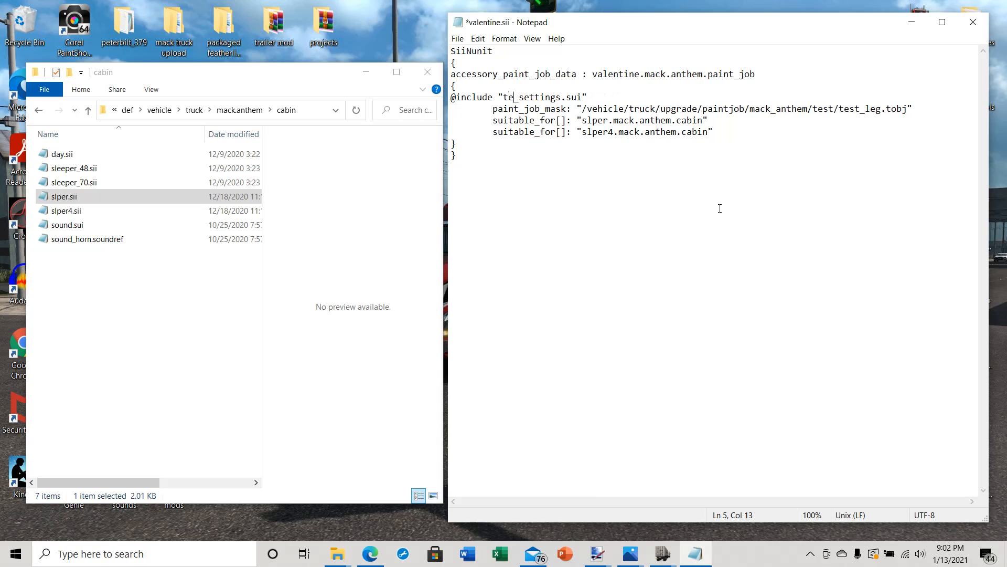
pyautogui.press('BackSpace')
pyautogui.press('BackSpace')
pyautogui.write('valentine')
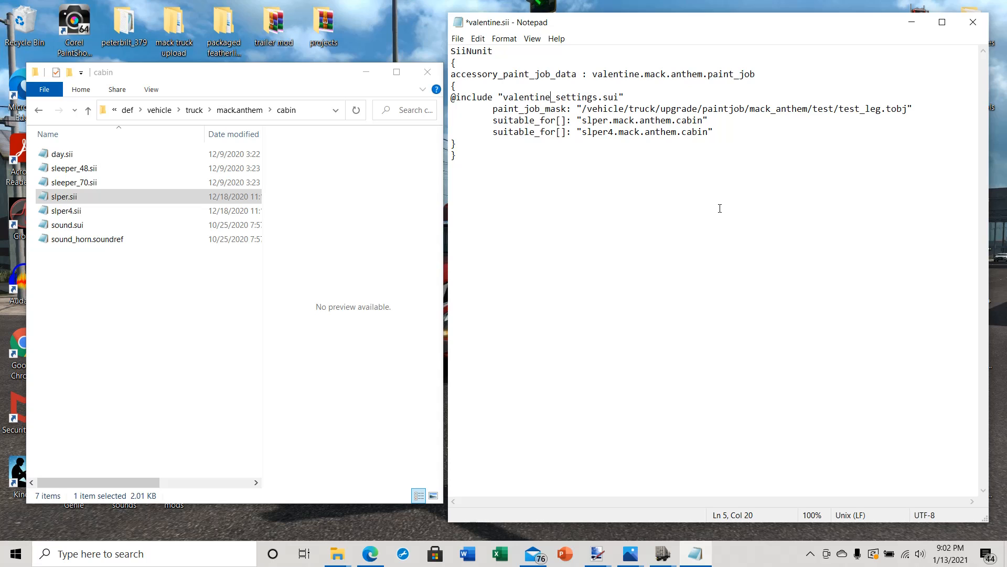
pyautogui.click(649, 265)
# Change the folder after mack_anthem in the paint_job_mask path to valentine
pyautogui.click(834, 109)
pyautogui.press('BackSpace')
pyautogui.press('BackSpace')
pyautogui.press('BackSpace')
pyautogui.press('BackSpace')
pyautogui.write('valentin')
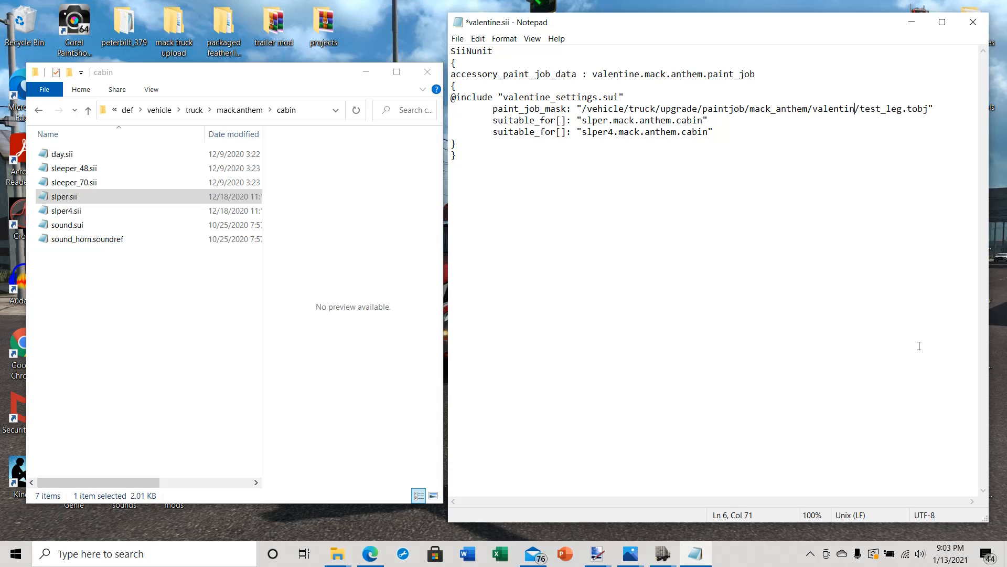
pyautogui.write('e')
pyautogui.click(808, 303)
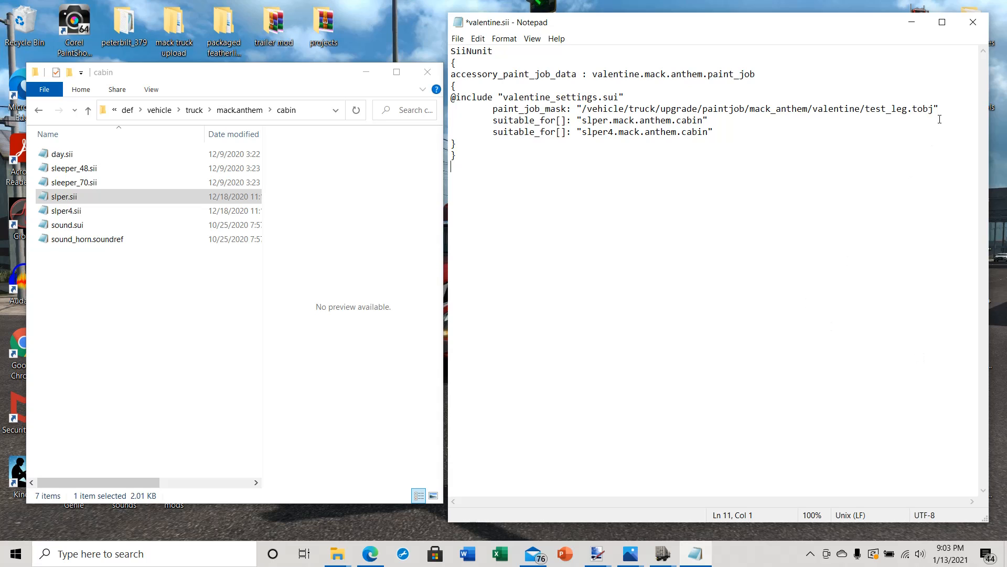
# Change the texture file name at the end of the paint_job_mask path to mk_val.tobj
pyautogui.click(908, 109)
pyautogui.press('BackSpace')
pyautogui.press('BackSpace')
pyautogui.press('BackSpace')
pyautogui.press('BackSpace')
pyautogui.press('BackSpace')
pyautogui.press('BackSpace')
pyautogui.press('BackSpace')
pyautogui.press('BackSpace')
pyautogui.write('mk_val')
pyautogui.click(839, 210)
# Close the cabin folder window and move the valentine.sii and paint_job windows aside to uncover the video folder on the desktop
pyautogui.click(427, 72)
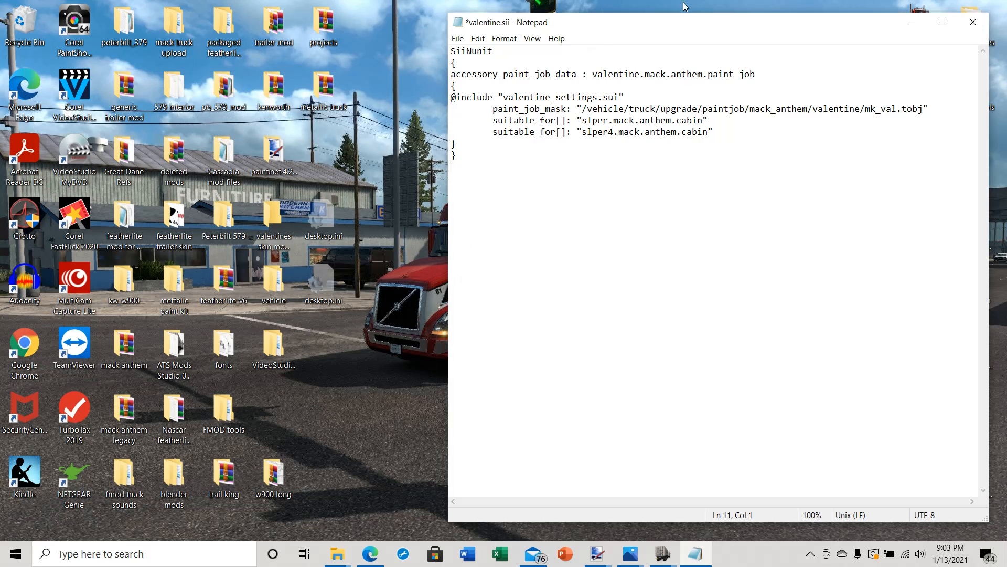
pyautogui.moveTo(679, 19); pyautogui.dragTo(827, 22)
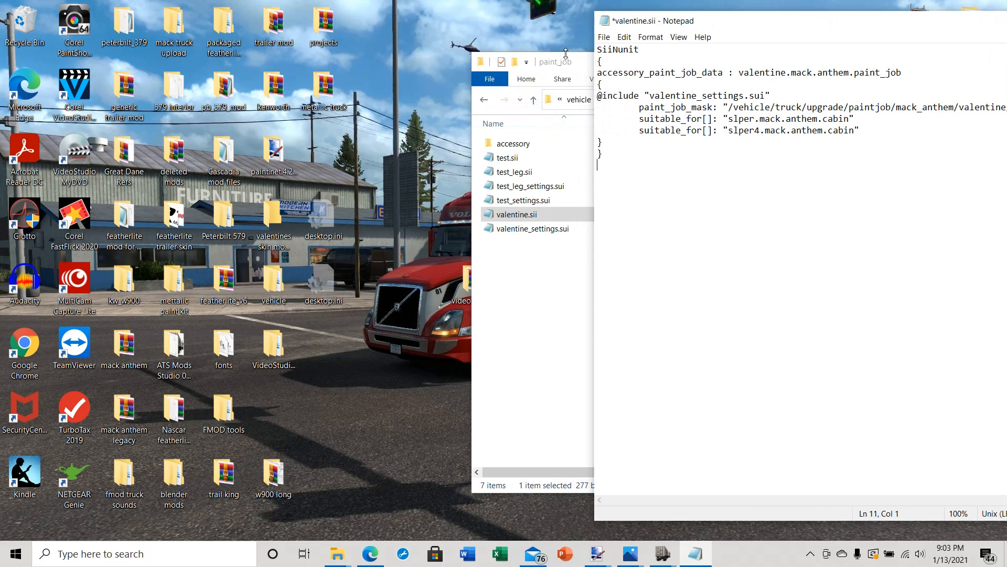
pyautogui.moveTo(584, 64); pyautogui.dragTo(227, 50)
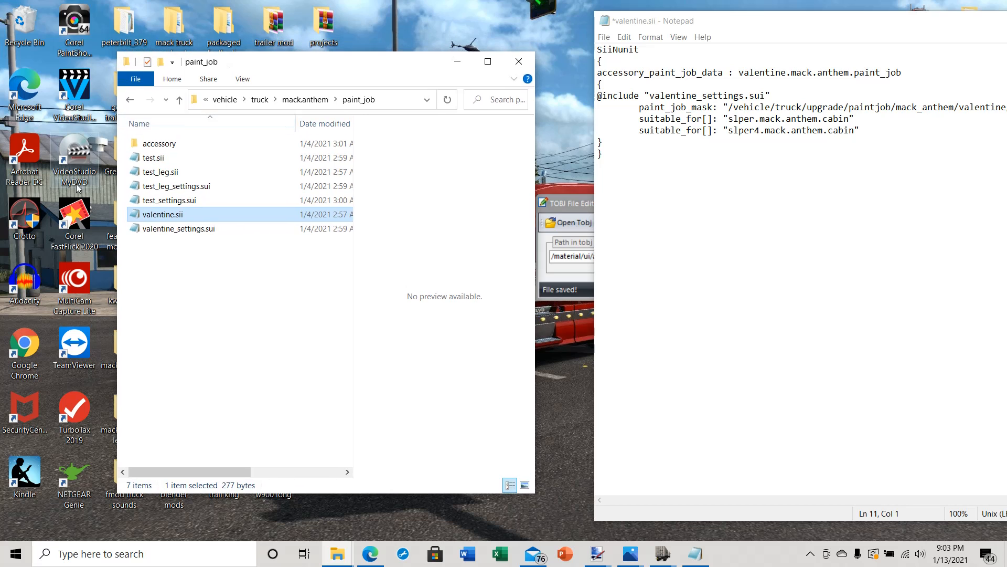
pyautogui.moveTo(314, 49); pyautogui.dragTo(714, 52)
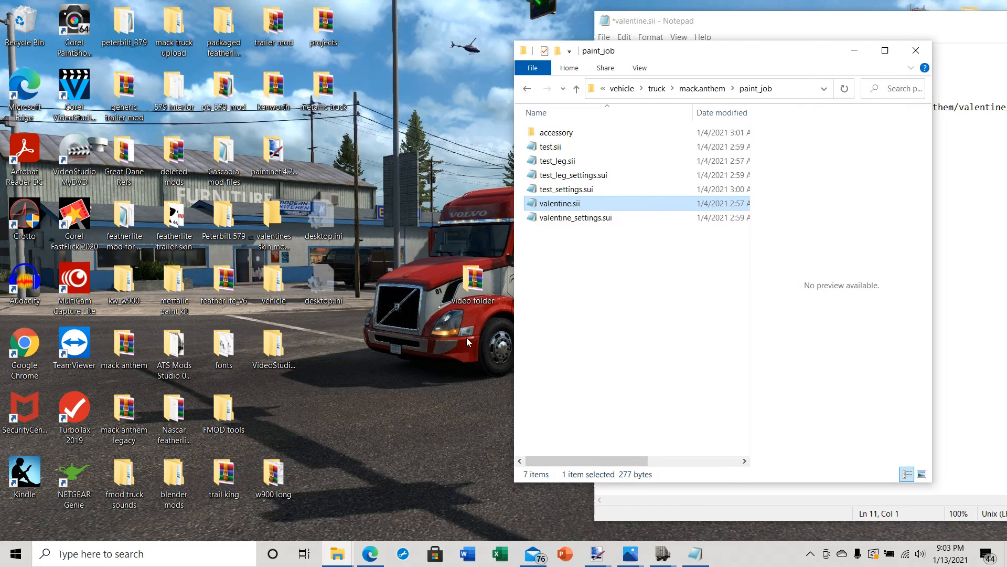
# Open the video folder and browse into mack anthem skin test mod/vehicle/truck/upgrade/paintjob/mack_anthem
pyautogui.doubleClick(464, 284)
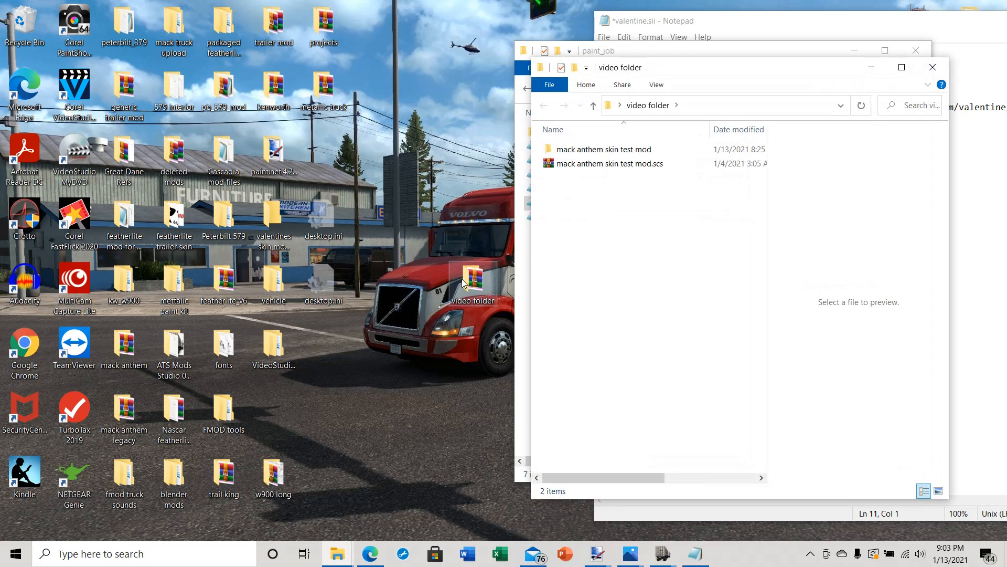
pyautogui.doubleClick(578, 150)
pyautogui.doubleClick(565, 177)
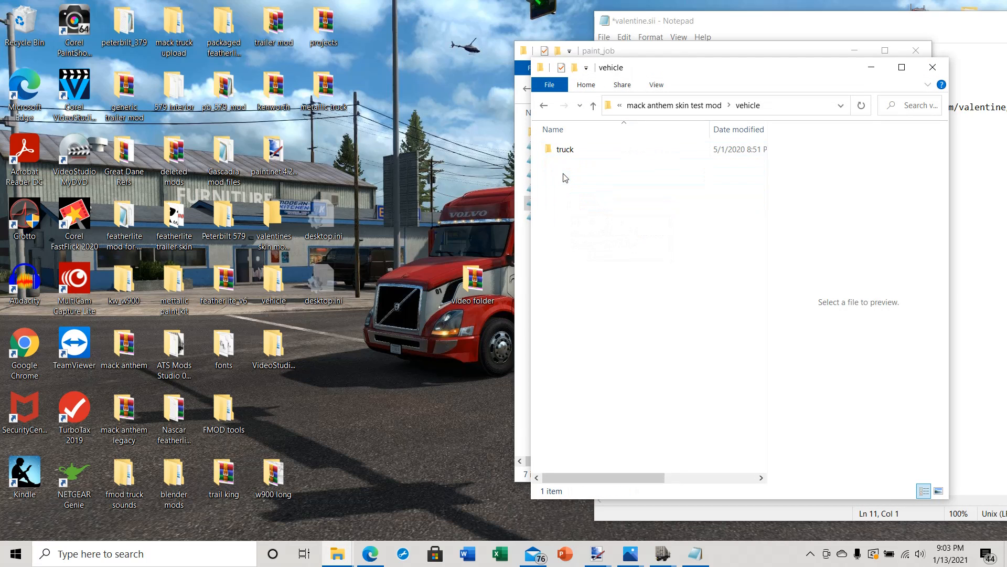
pyautogui.doubleClick(559, 151)
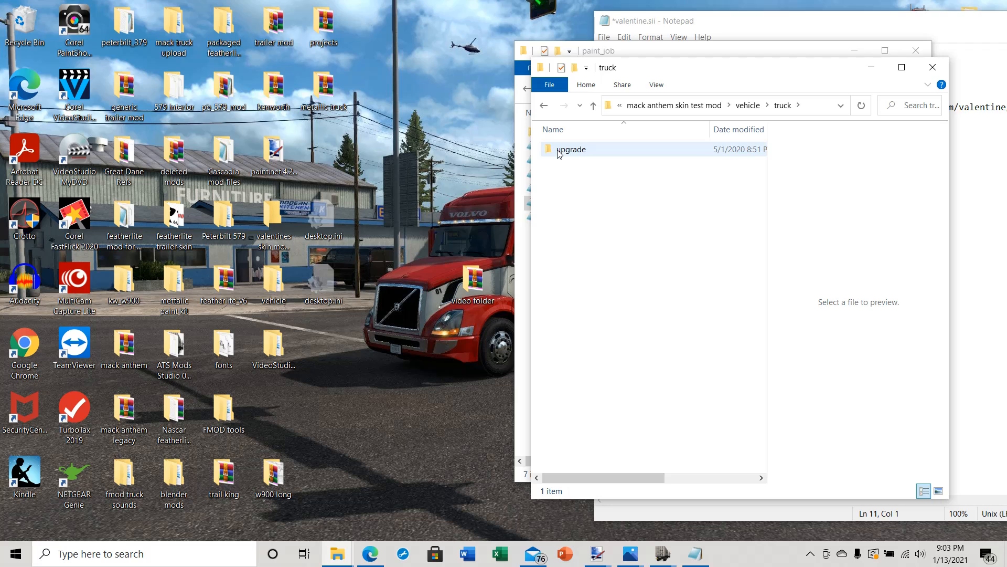
pyautogui.doubleClick(559, 151)
pyautogui.doubleClick(556, 153)
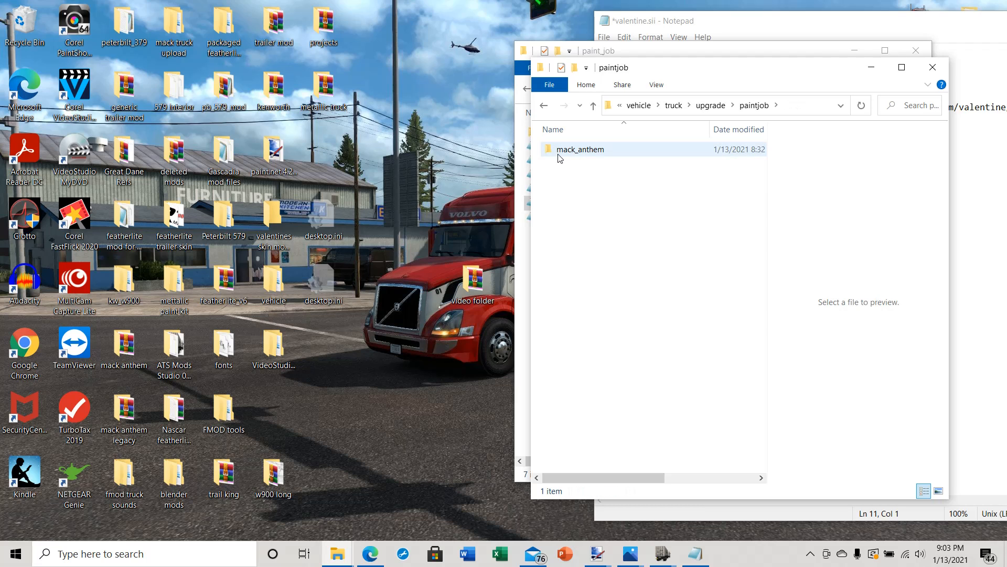
pyautogui.doubleClick(555, 151)
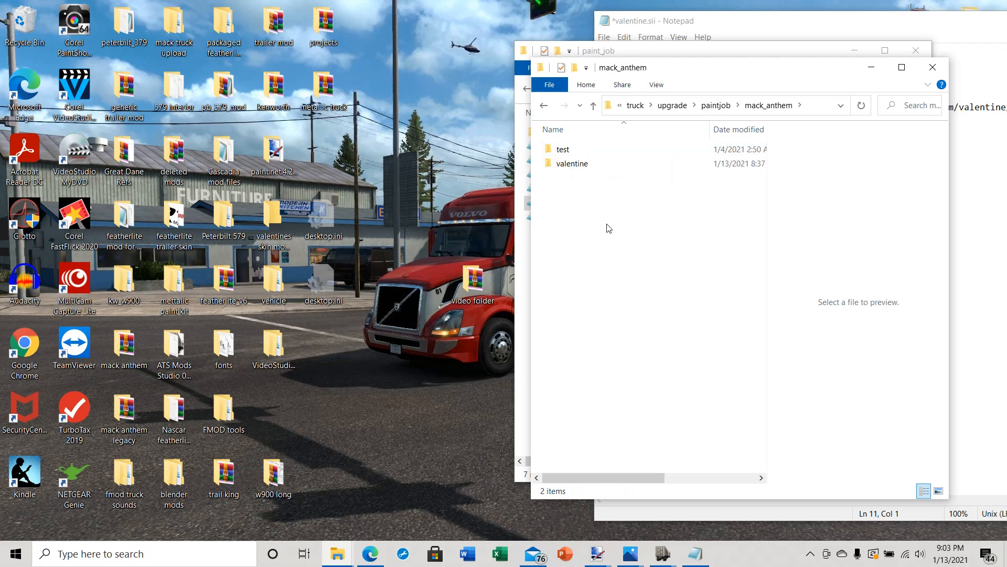
# Place the mack_anthem folder window beside valentine.sii so the full paint_job_mask path can be compared with the folders
pyautogui.moveTo(722, 67)
pyautogui.mouseDown()
pyautogui.moveTo(379, 67)
pyautogui.moveTo(283, 54)
pyautogui.mouseUp()
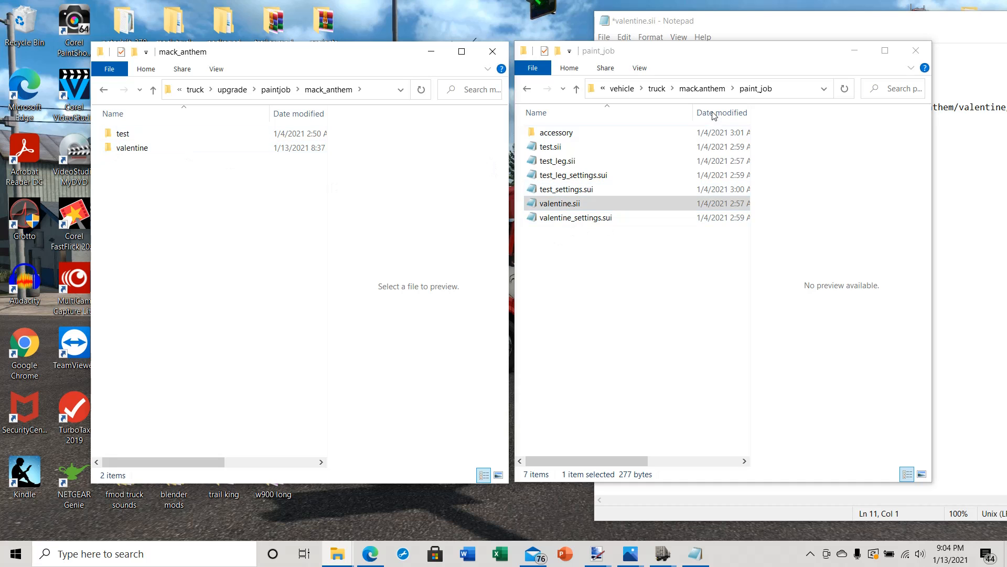
pyautogui.click(885, 36)
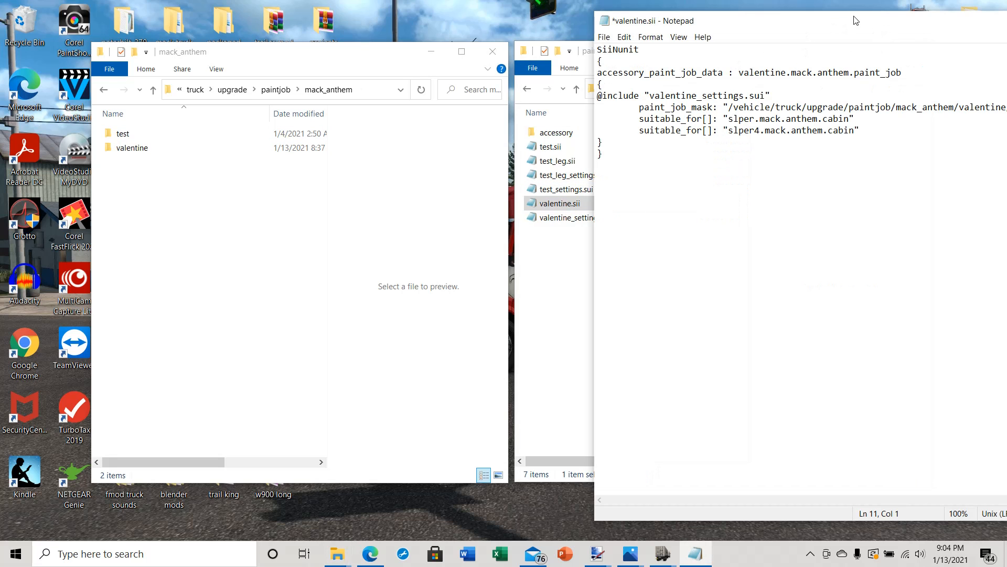
pyautogui.moveTo(855, 20)
pyautogui.mouseDown()
pyautogui.moveTo(763, 23)
pyautogui.moveTo(776, 20)
pyautogui.mouseUp()
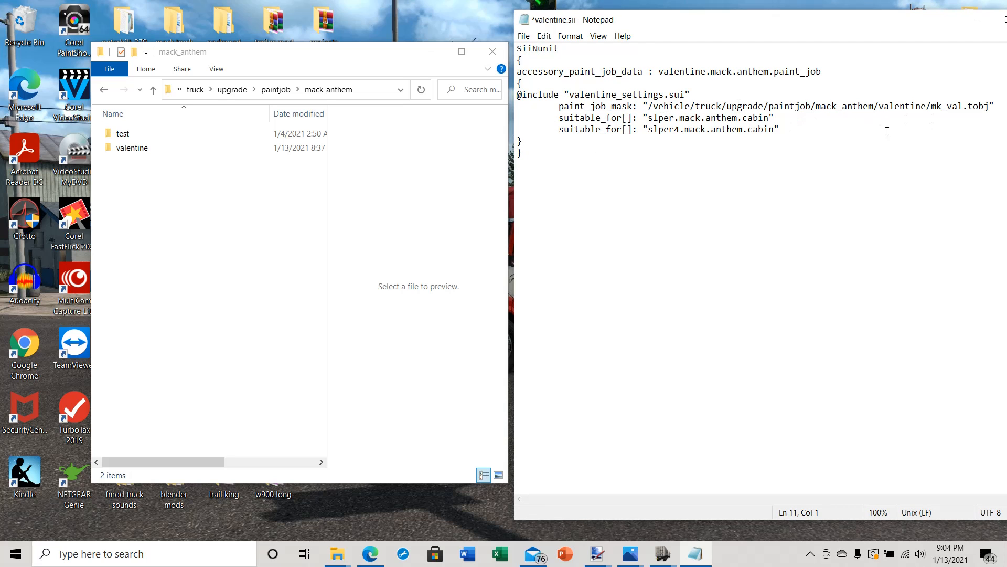
pyautogui.moveTo(848, 20); pyautogui.dragTo(834, 20)
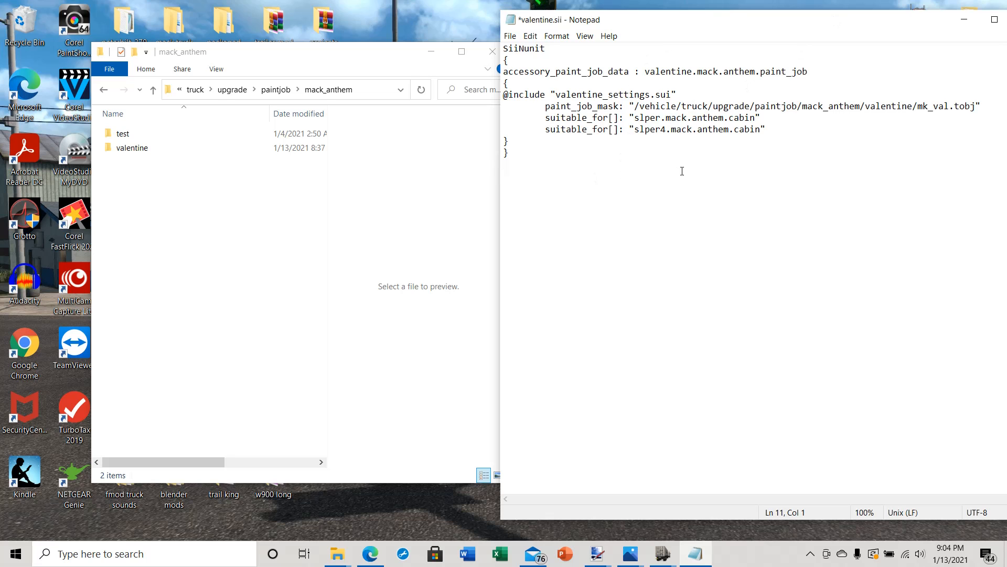
# Compare the paint_job_mask path in valentine.sii with the valentine texture folder's contents, and close the folder window
pyautogui.moveTo(787, 19); pyautogui.dragTo(740, 20)
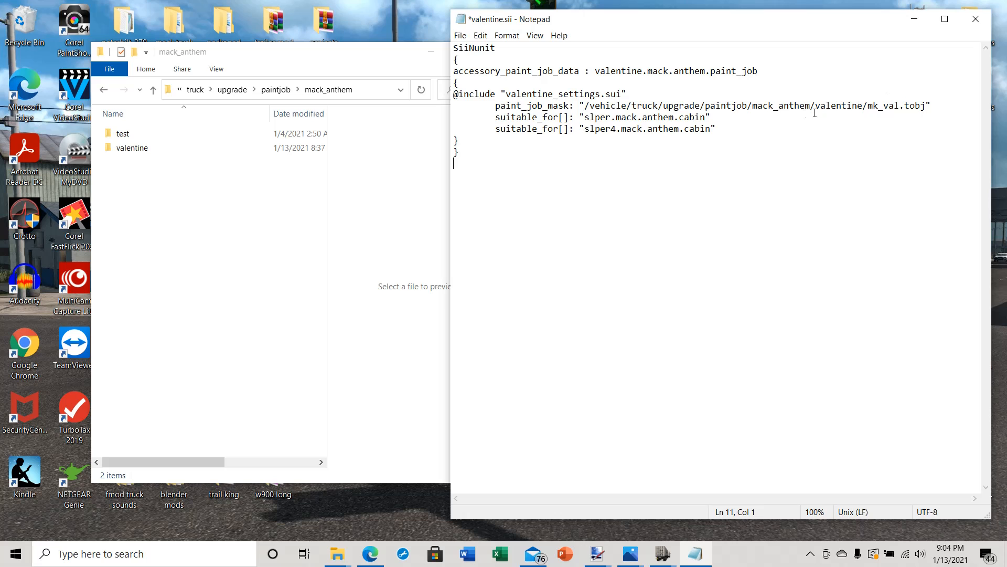
pyautogui.click(116, 149)
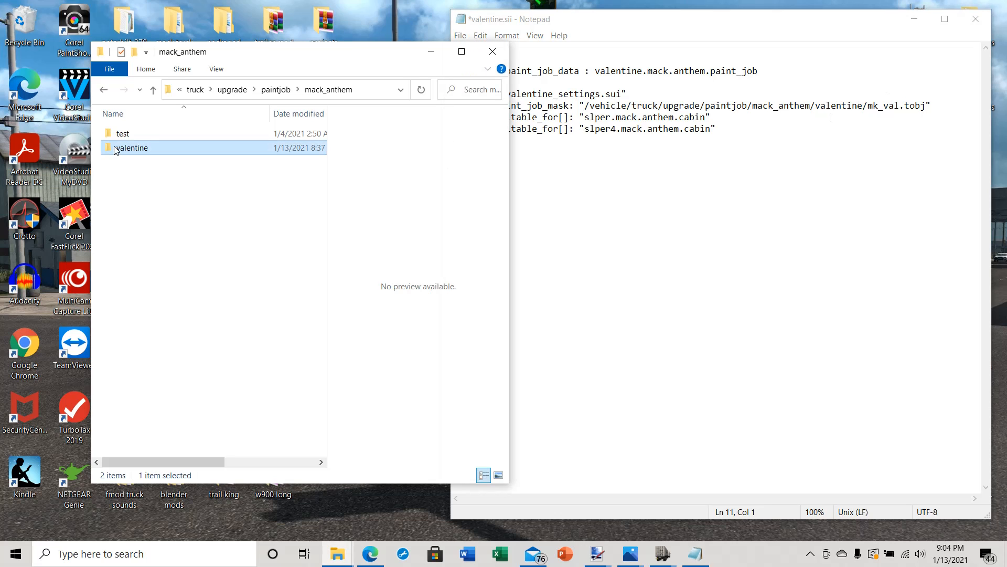
pyautogui.doubleClick(116, 149)
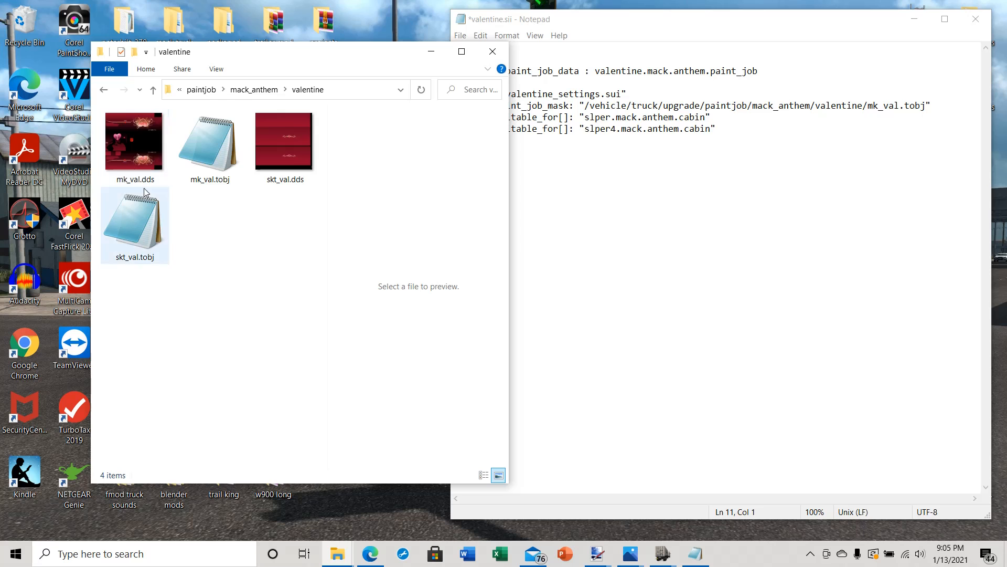
pyautogui.click(492, 52)
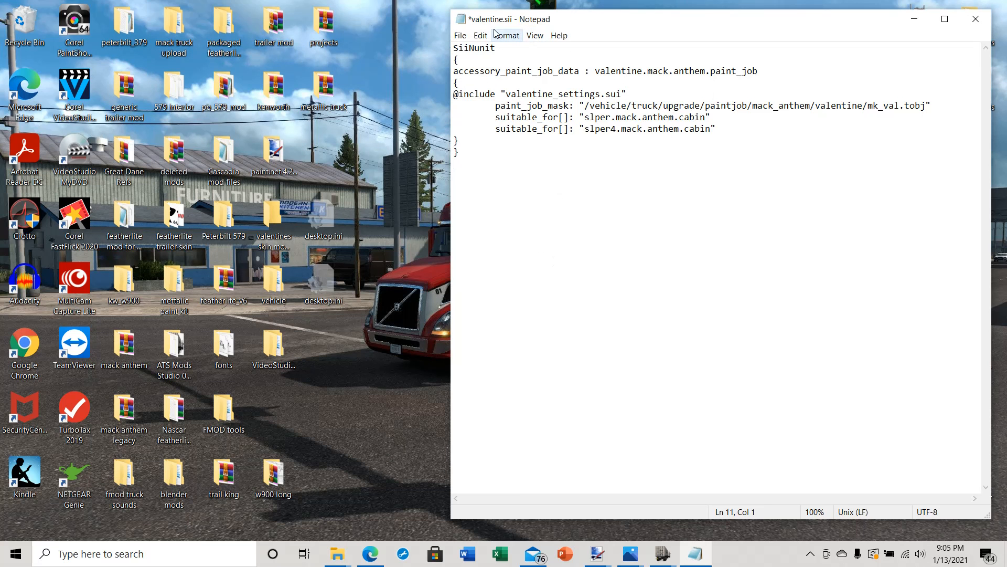
# Save the edited valentine.sii file and close it
pyautogui.click(460, 36)
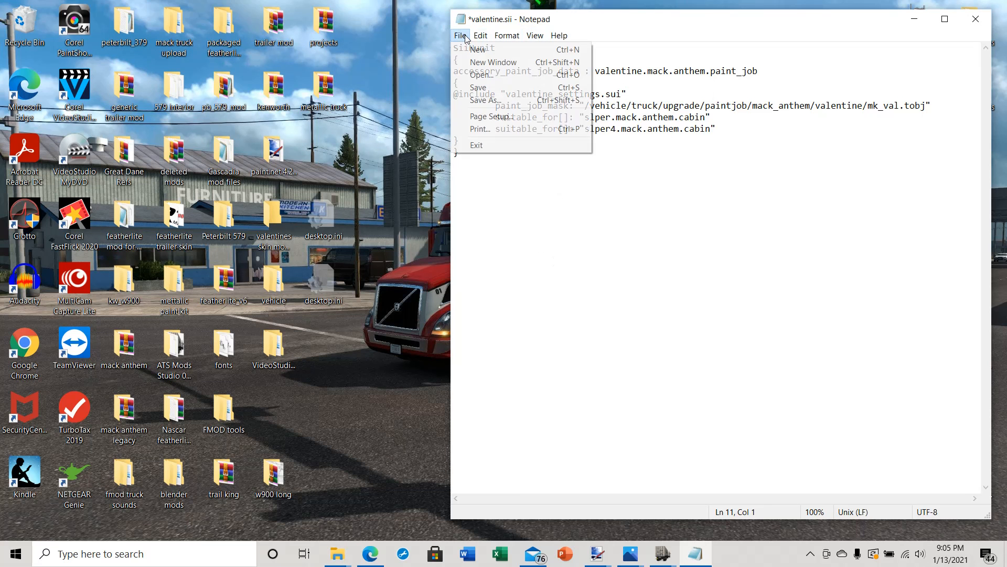
pyautogui.click(479, 88)
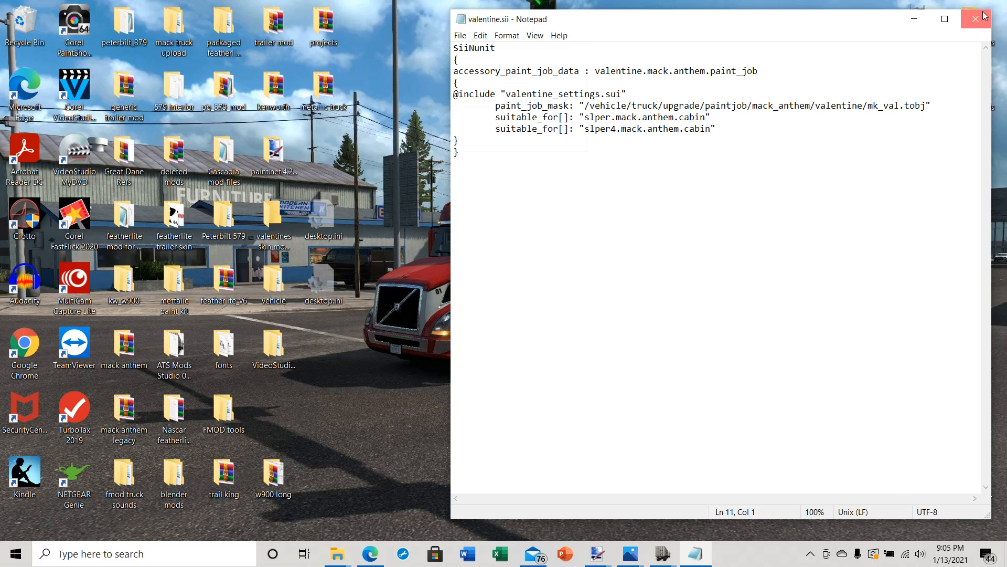
pyautogui.click(976, 18)
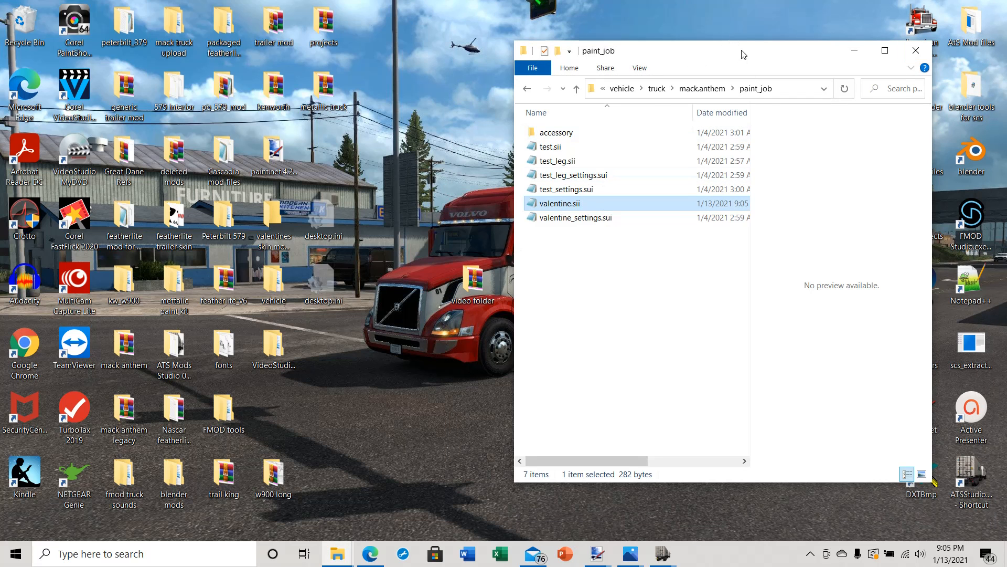
# Open valentine_settings.sui from the paint_job folder and change the paint job name to "American Greeting Valentine"
pyautogui.moveTo(742, 54); pyautogui.dragTo(483, 56)
pyautogui.doubleClick(294, 222)
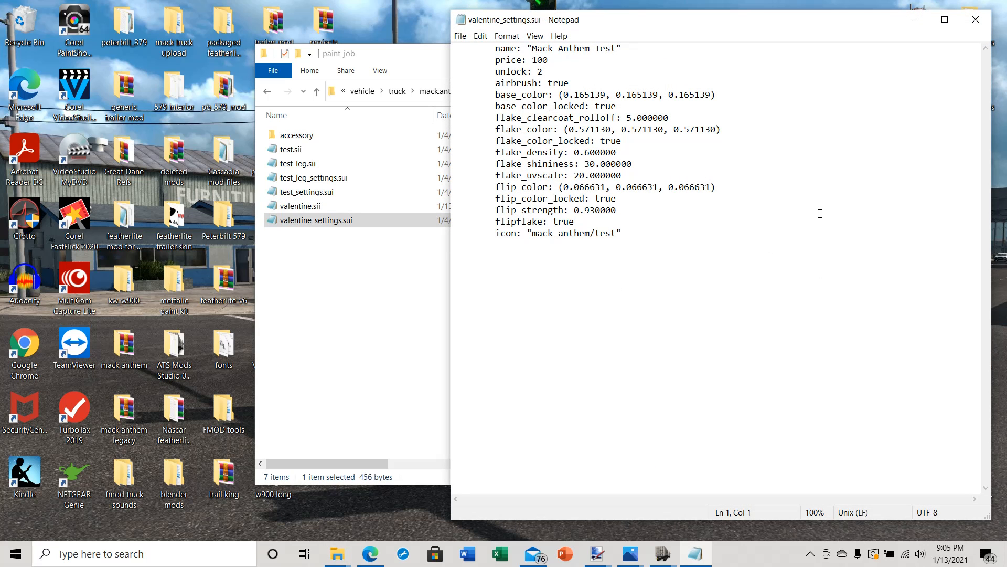
pyautogui.click(612, 49)
pyautogui.click(617, 49)
pyautogui.press('BackSpace')
pyautogui.press('BackSpace')
pyautogui.press('BackSpace')
pyautogui.press('BackSpace')
pyautogui.press('BackSpace')
pyautogui.press('BackSpace')
pyautogui.press('BackSpace')
pyautogui.press('BackSpace')
pyautogui.press('BackSpace')
pyautogui.press('BackSpace')
pyautogui.press('BackSpace')
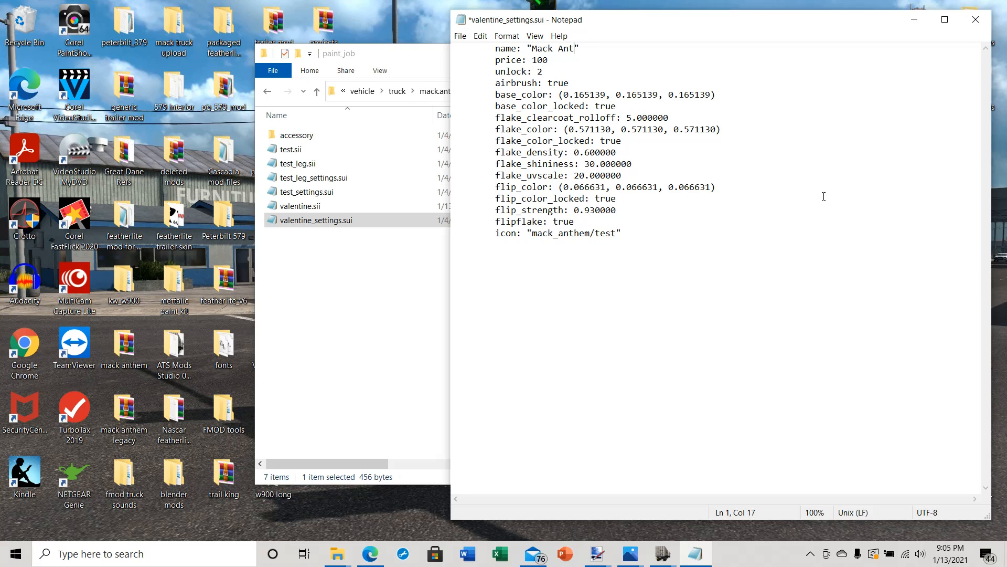
pyautogui.press('BackSpace')
pyautogui.press('BackSpace')
pyautogui.press('BackSpace')
pyautogui.press('BackSpace')
pyautogui.press('BackSpace')
pyautogui.write('American Greeting Valentine')
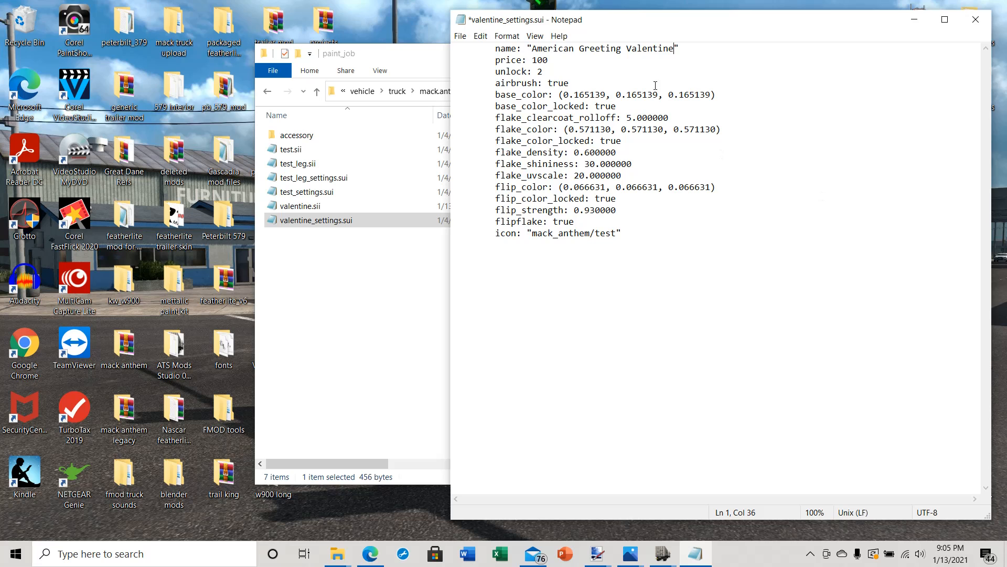
# Set the paint job price to 2500 in valentine_settings.sui
pyautogui.click(548, 60)
pyautogui.press('BackSpace')
pyautogui.press('BackSpace')
pyautogui.press('BackSpace')
pyautogui.write('2500')
pyautogui.click(543, 72)
# Change the icon path in valentine_settings.sui to "mack_anthem/valentine"
pyautogui.click(617, 233)
pyautogui.press('BackSpace')
pyautogui.press('BackSpace')
pyautogui.press('BackSpace')
pyautogui.press('BackSpace')
pyautogui.write('valentine')
# Save valentine_settings.sui and close it
pyautogui.click(691, 452)
pyautogui.click(460, 36)
pyautogui.click(478, 88)
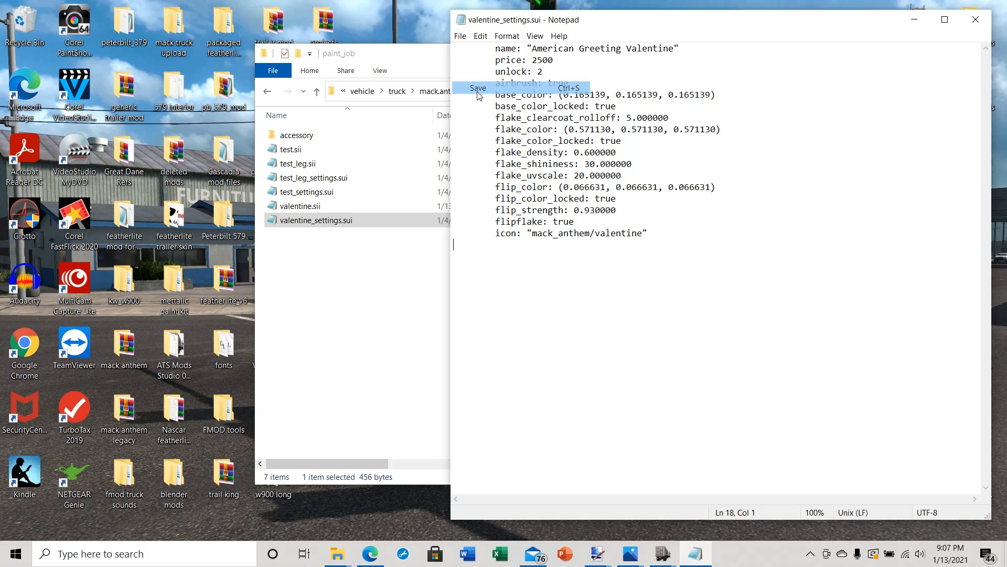
pyautogui.click(973, 20)
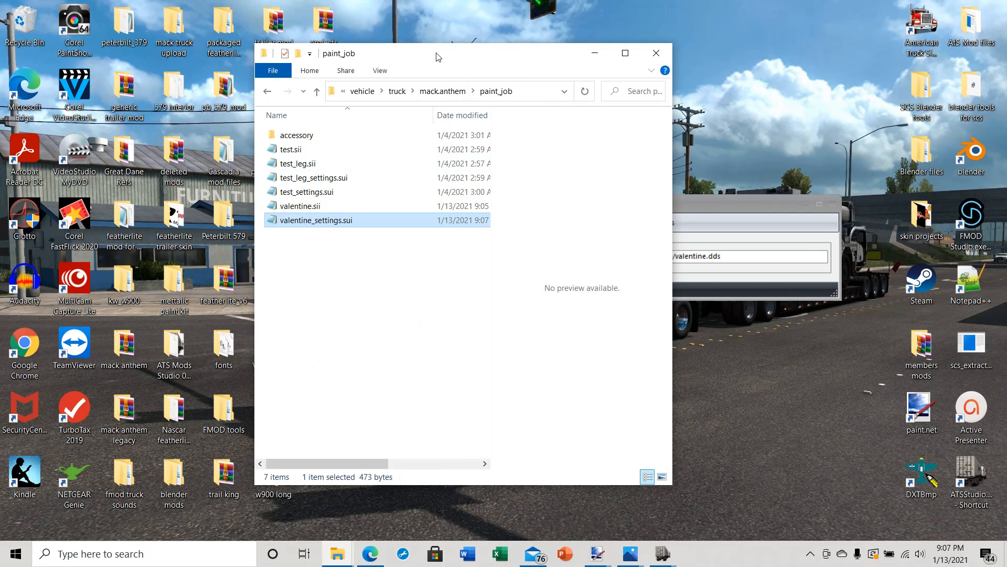
# Move the paint_job folder window aside and open its accessory subfolder
pyautogui.moveTo(437, 57)
pyautogui.mouseDown()
pyautogui.moveTo(596, 60)
pyautogui.moveTo(597, 73)
pyautogui.mouseUp()
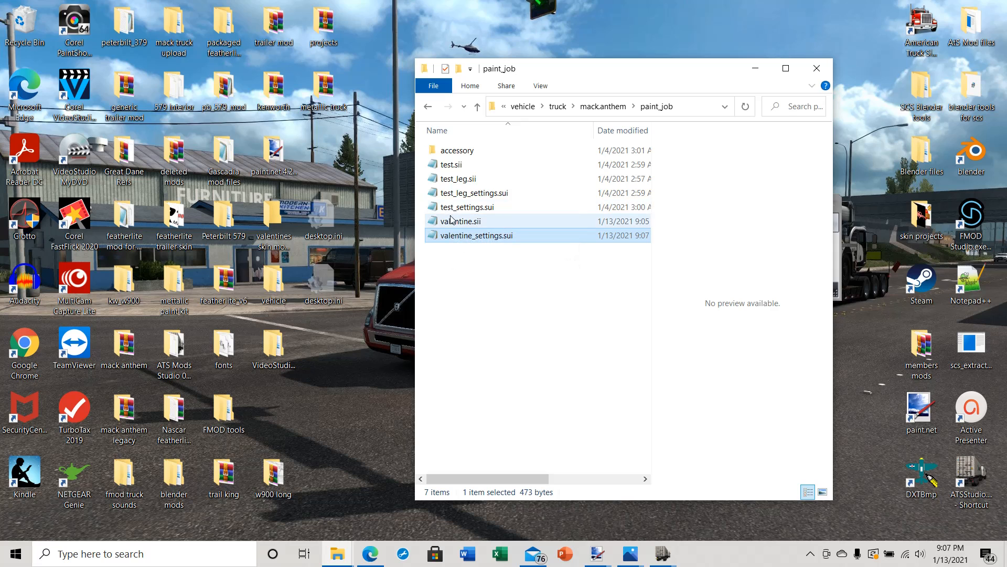
pyautogui.doubleClick(450, 154)
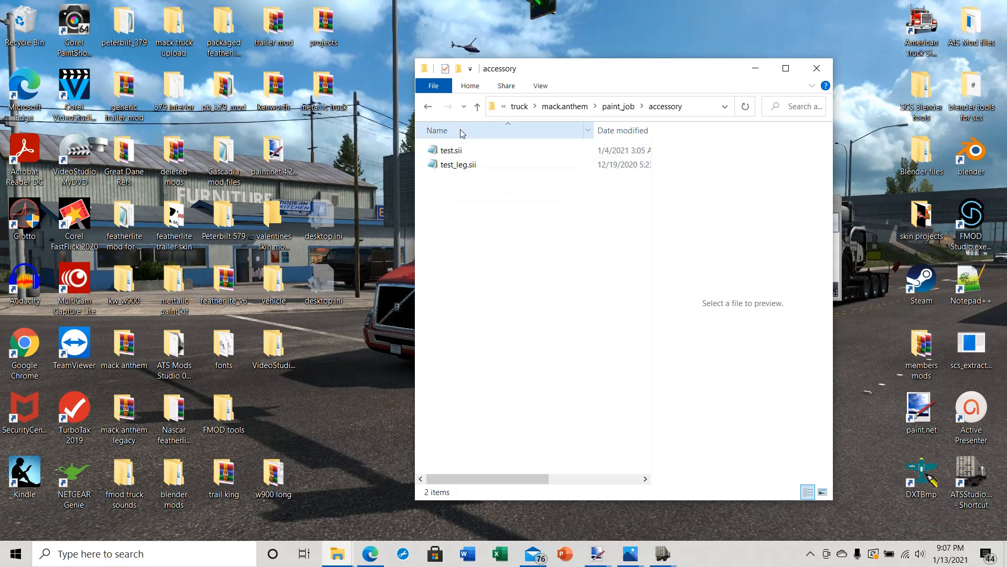
pyautogui.click(477, 107)
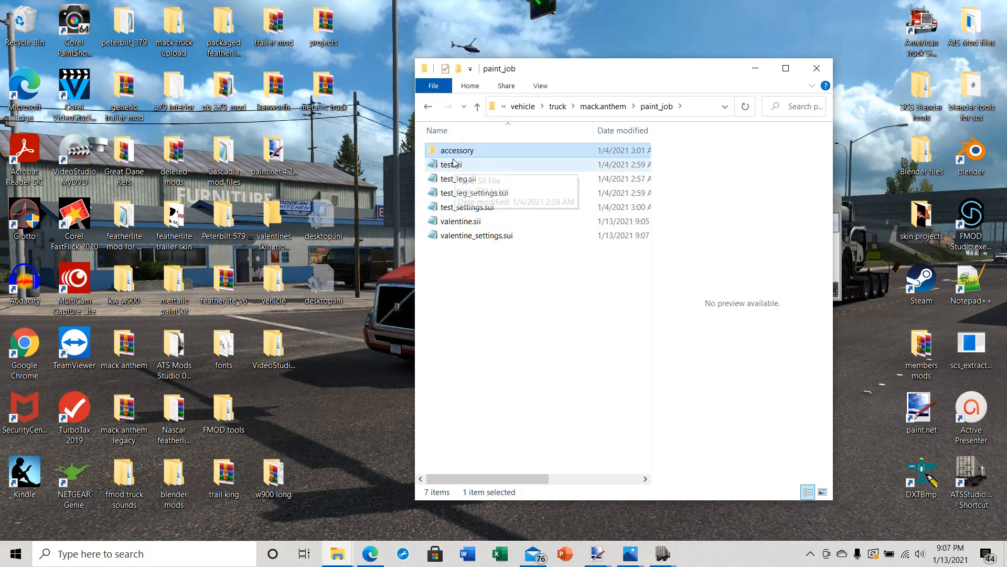
pyautogui.doubleClick(449, 152)
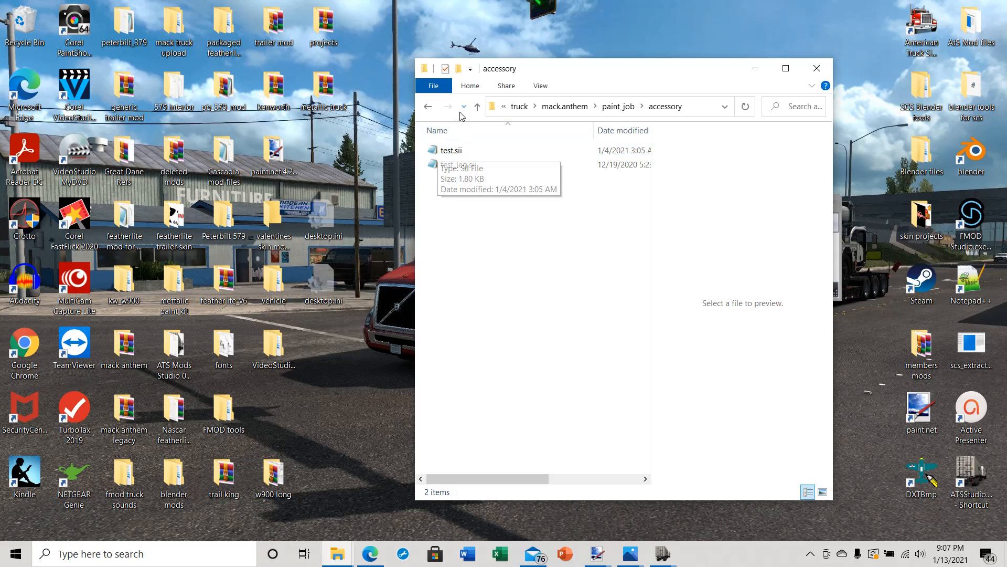
pyautogui.click(477, 106)
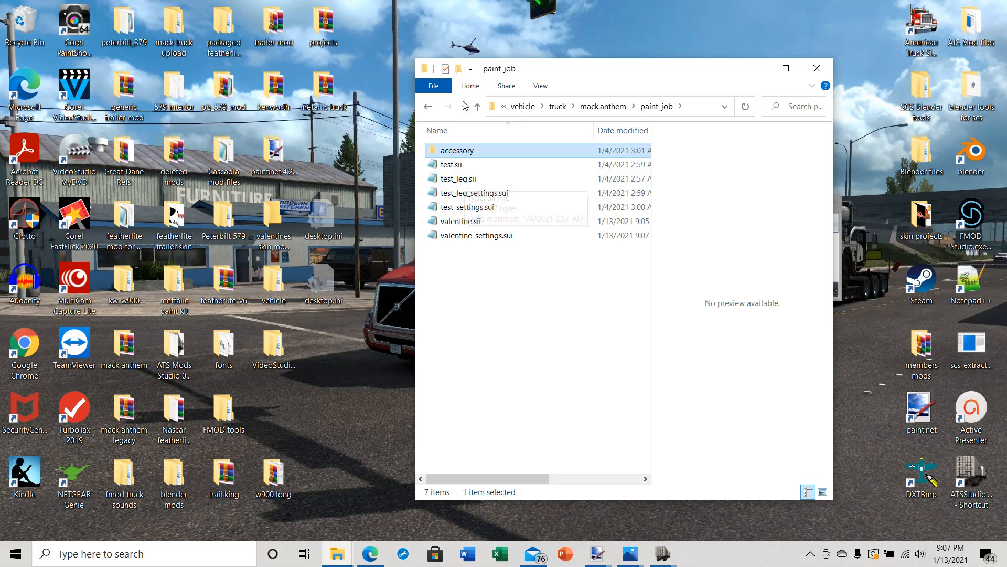
pyautogui.doubleClick(453, 152)
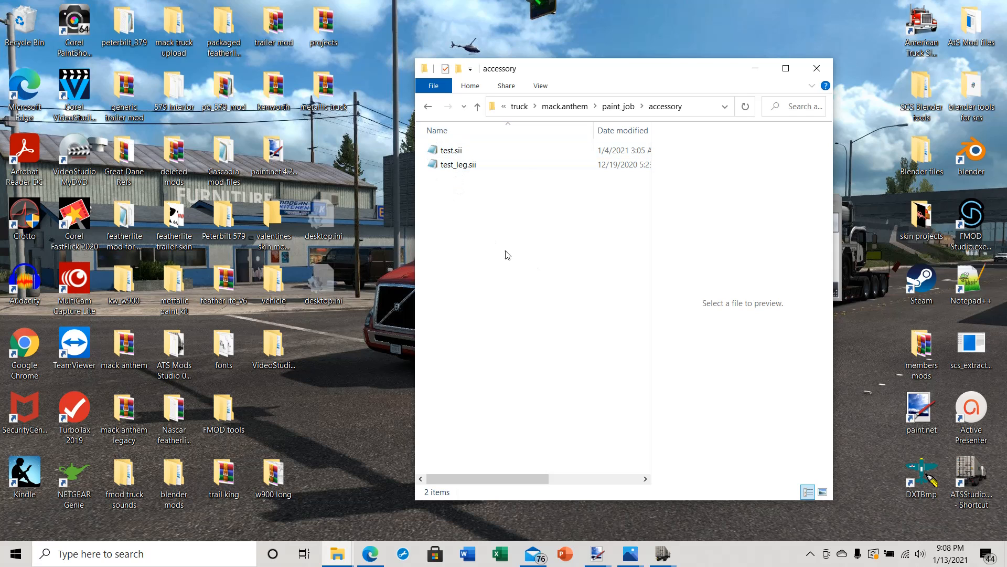
# Open the accessory test.sii and examine the texture paths and accessory lists in blocks .ovr0 to .ovr3, closing it when finished
pyautogui.click(448, 152)
pyautogui.doubleClick(448, 152)
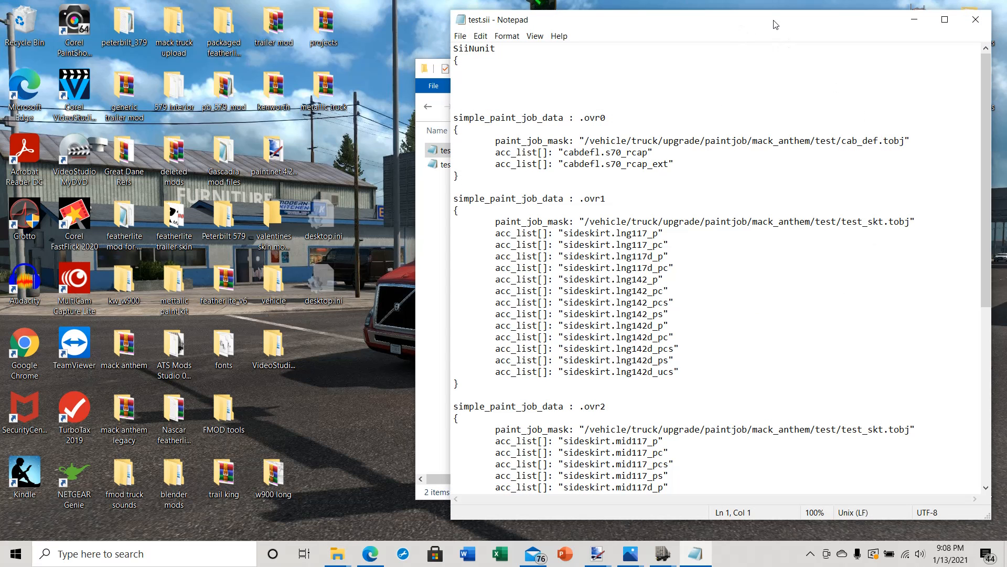
pyautogui.moveTo(775, 24); pyautogui.dragTo(628, 20)
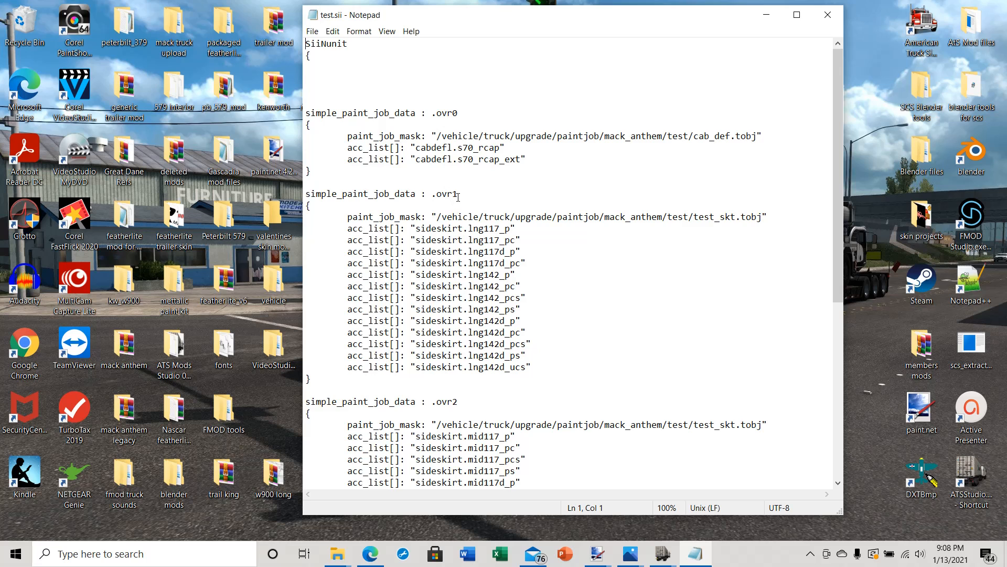
pyautogui.moveTo(834, 203); pyautogui.dragTo(836, 379)
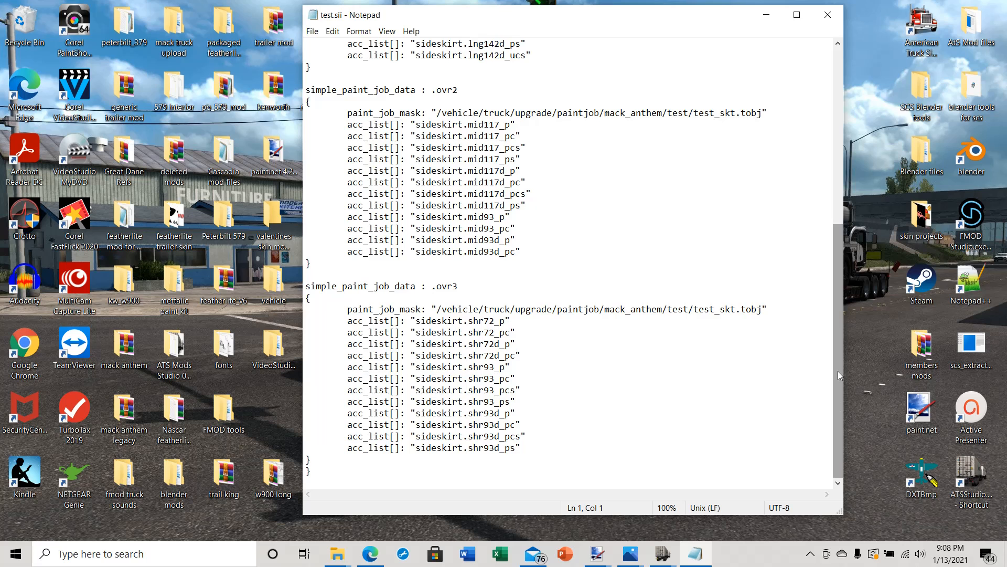
pyautogui.moveTo(838, 370); pyautogui.dragTo(826, 125)
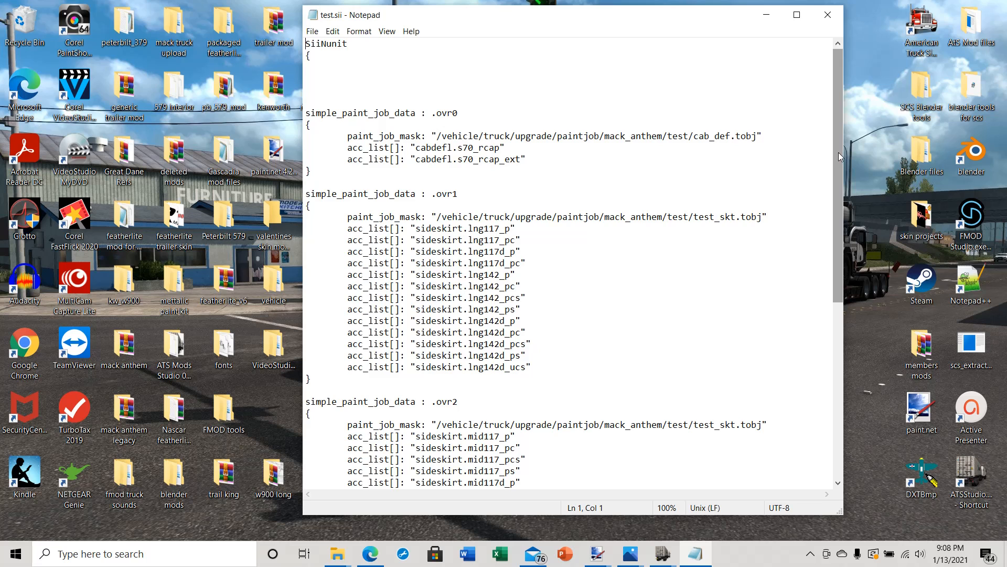
pyautogui.moveTo(838, 152); pyautogui.dragTo(832, 265)
pyautogui.scroll(-2, 637, 294)
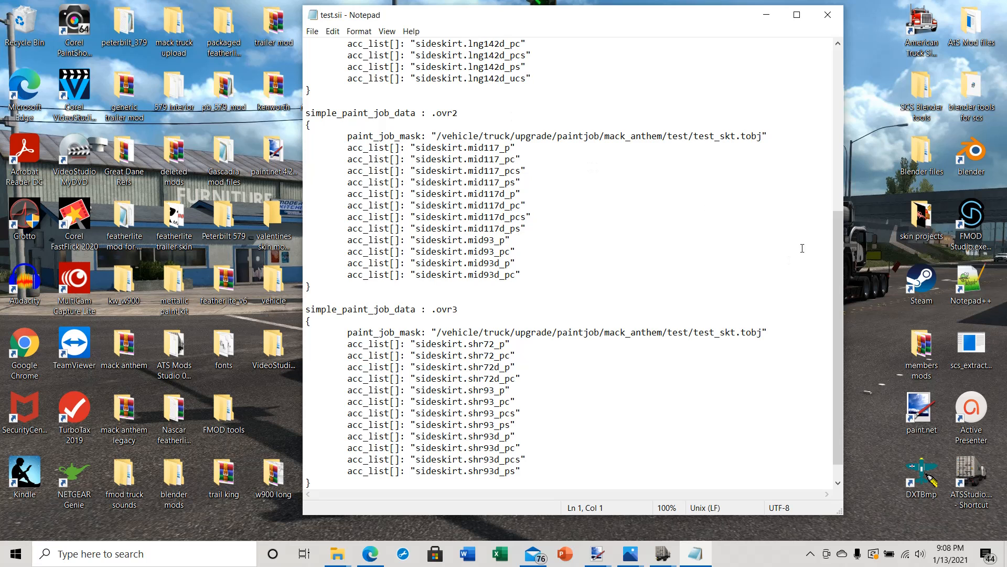
pyautogui.moveTo(837, 256); pyautogui.dragTo(833, 155)
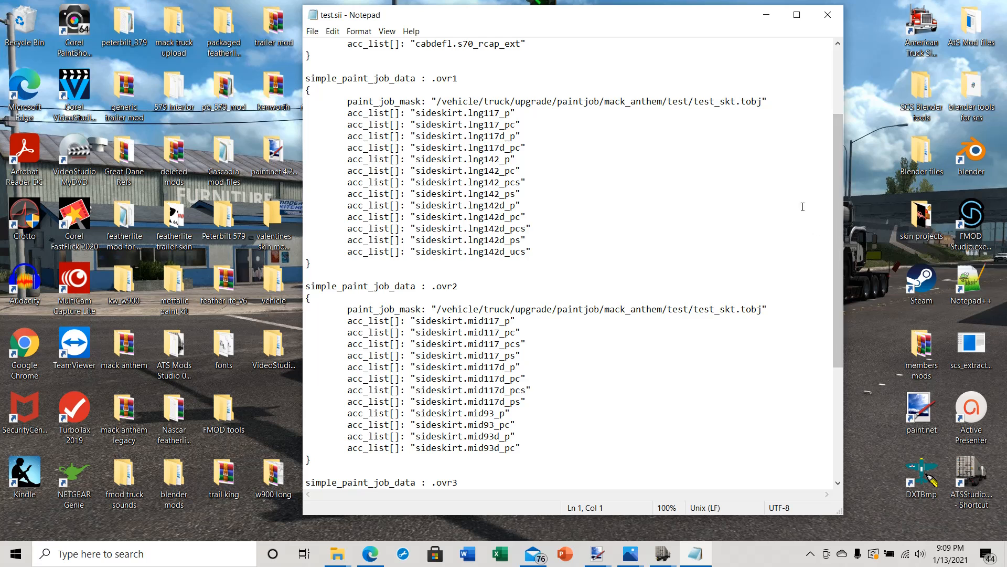
pyautogui.moveTo(833, 194); pyautogui.dragTo(833, 220)
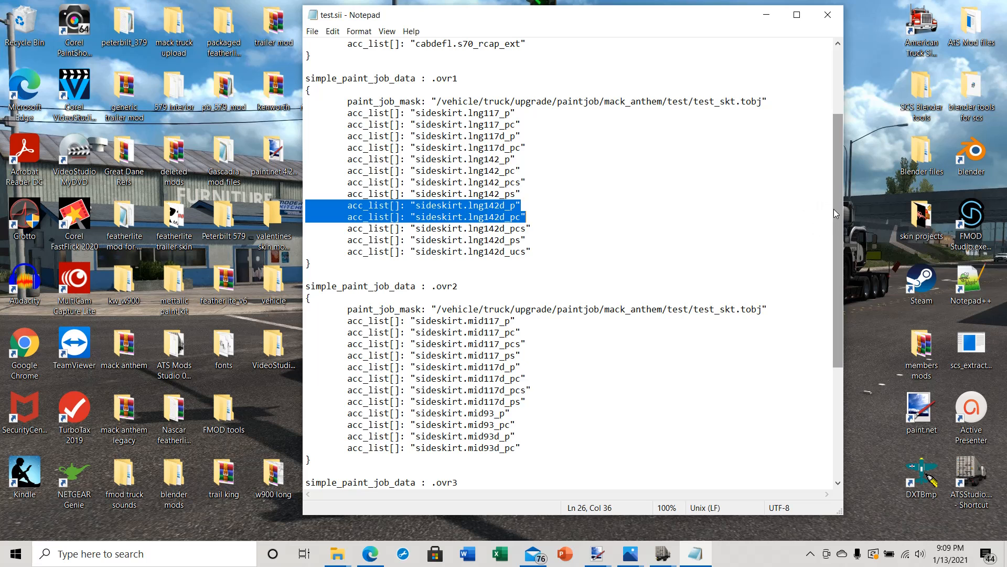
pyautogui.scroll(-2, 835, 198)
pyautogui.click(730, 378)
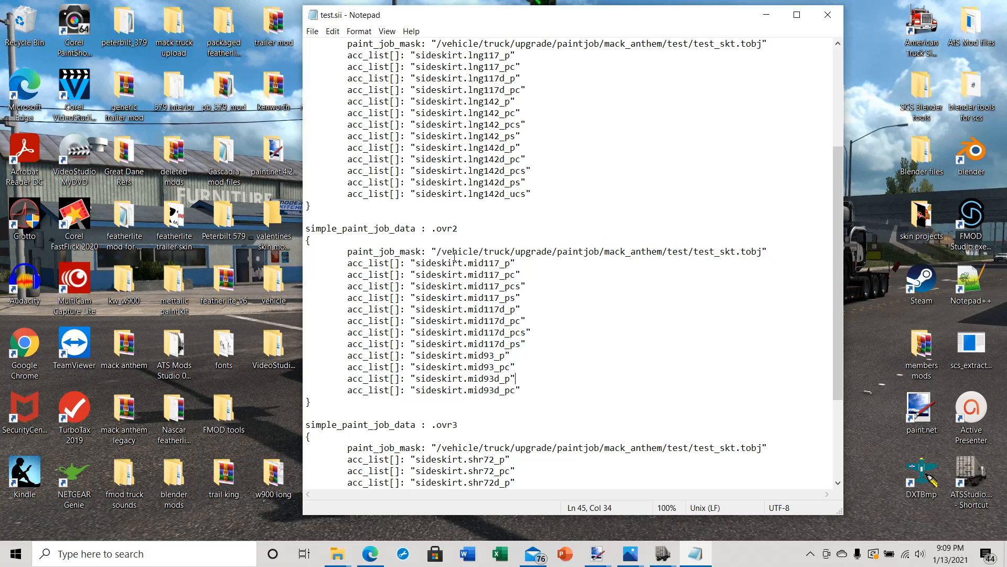
pyautogui.scroll(2, 831, 155)
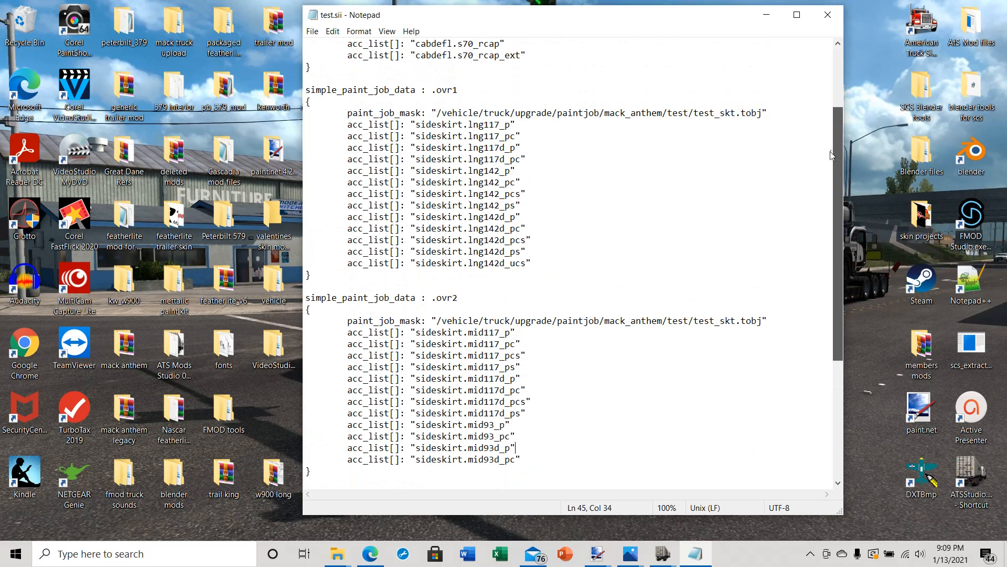
pyautogui.moveTo(831, 155); pyautogui.dragTo(832, 107)
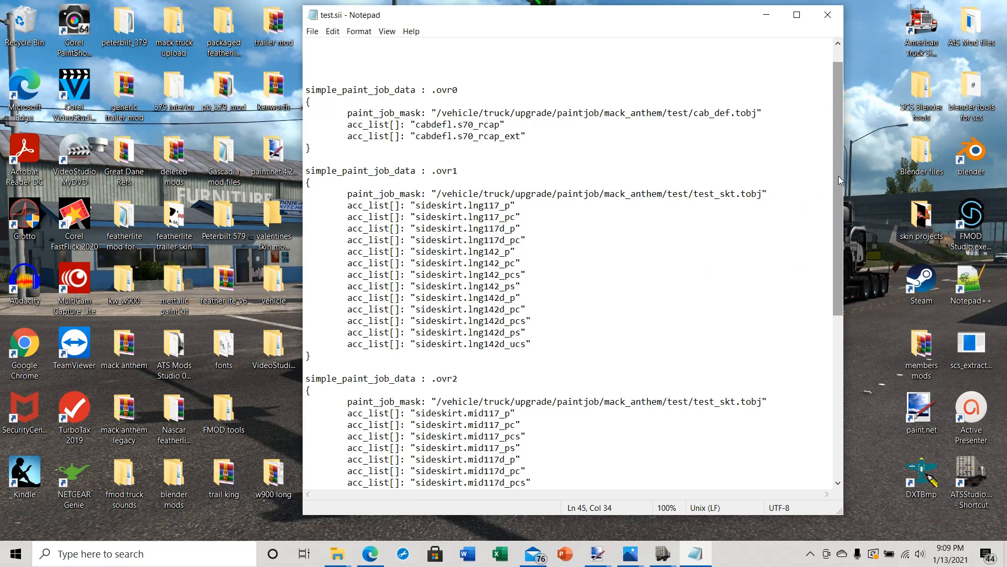
pyautogui.moveTo(838, 176); pyautogui.dragTo(832, 326)
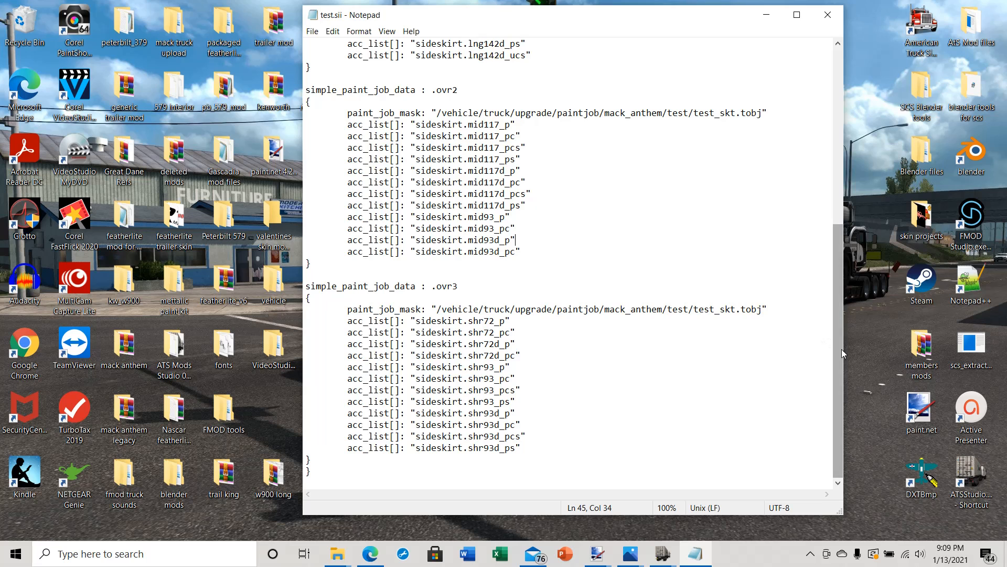
pyautogui.moveTo(841, 349); pyautogui.dragTo(813, 150)
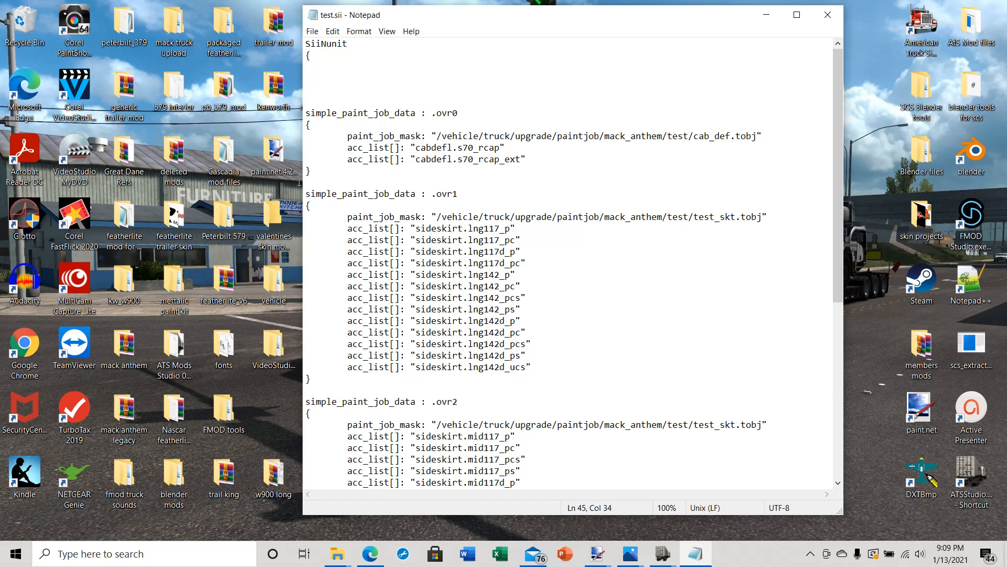
pyautogui.click(828, 14)
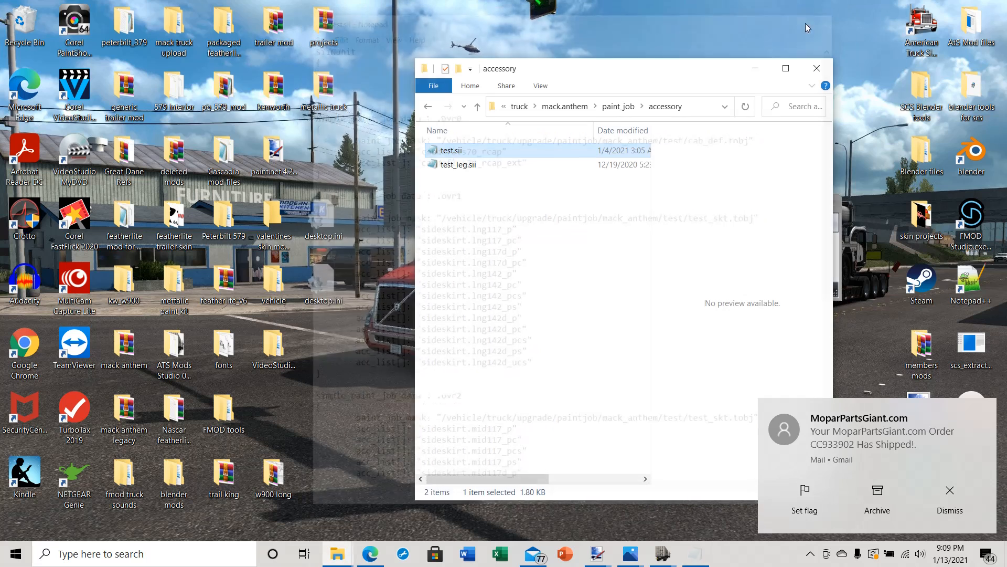
# View the accessory test.sii once more, and inspect the side skirt list in test_leg.sii, closing each file after viewing
pyautogui.doubleClick(448, 151)
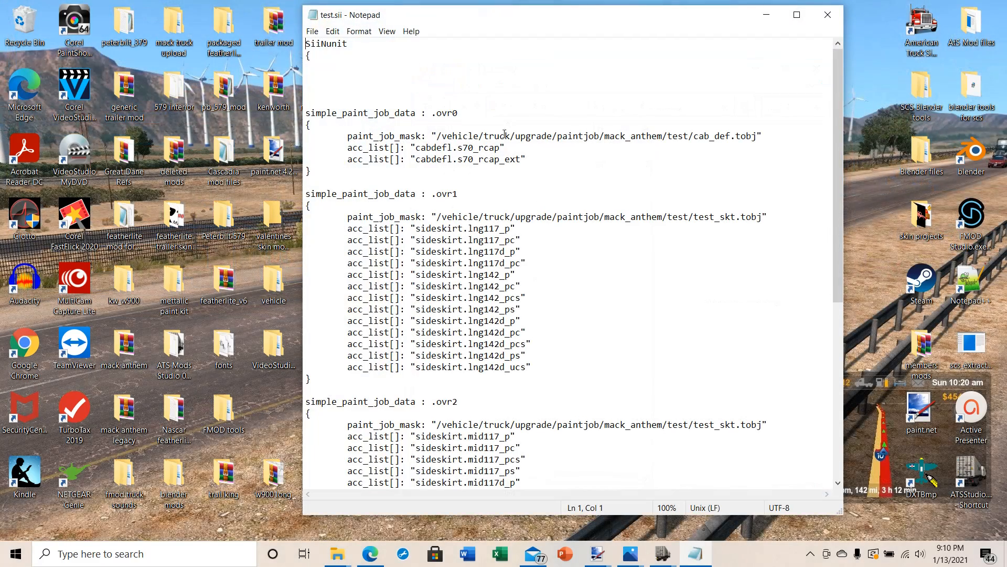
pyautogui.click(830, 14)
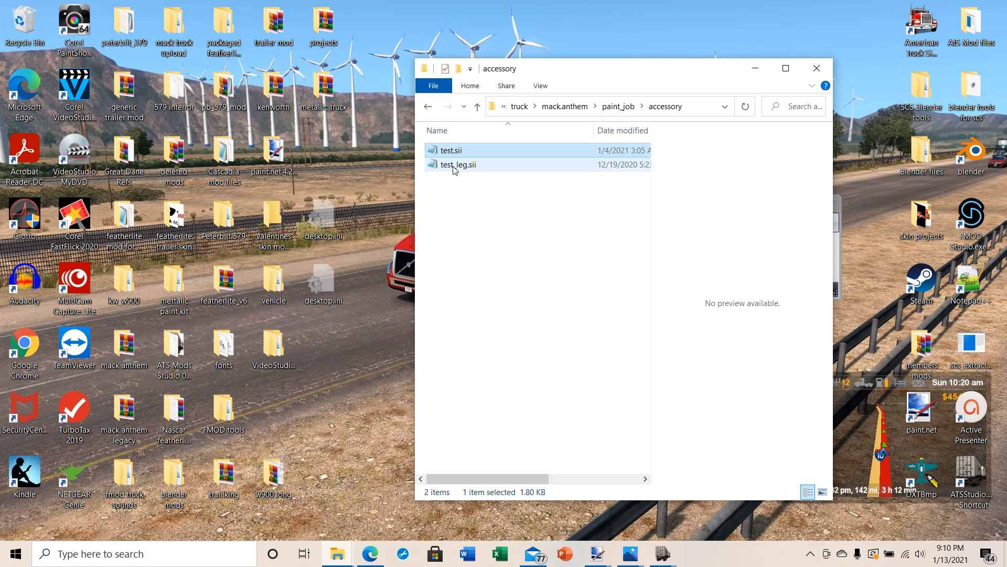
pyautogui.doubleClick(454, 167)
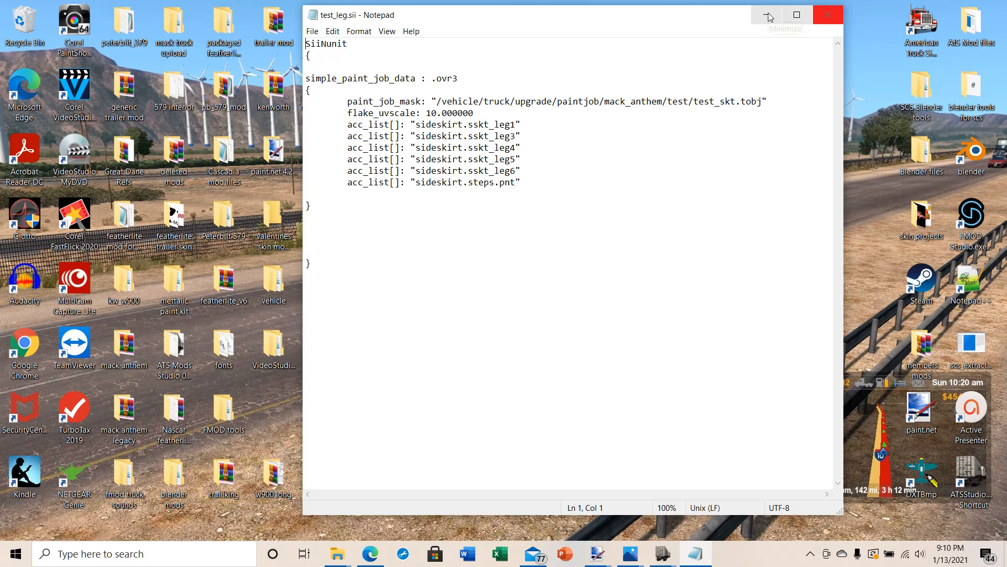
pyautogui.click(827, 14)
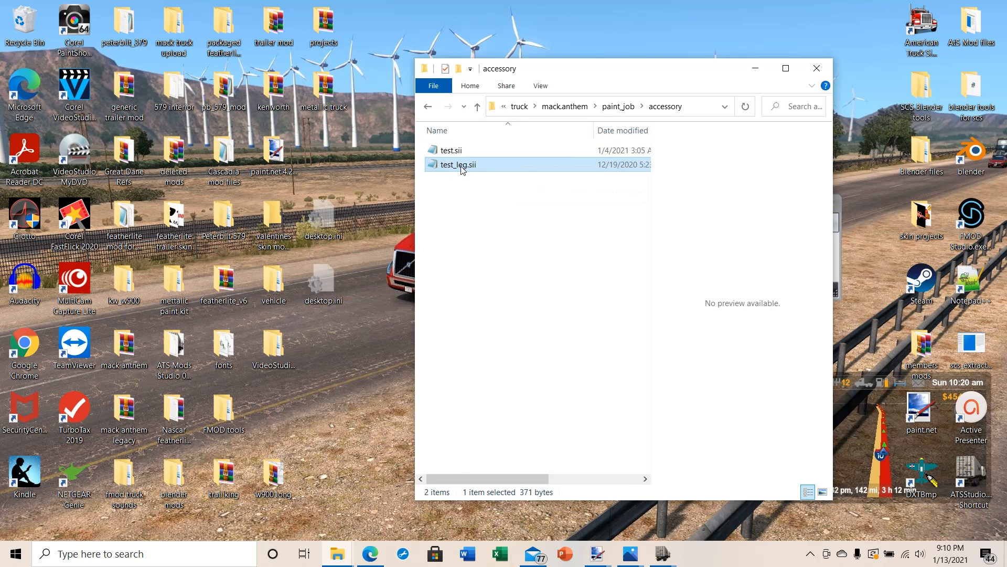
# Duplicate test_leg.sii in the accessory folder and rename the copy valentine.sii
pyautogui.rightClick(458, 167)
pyautogui.click(481, 453)
pyautogui.rightClick(448, 210)
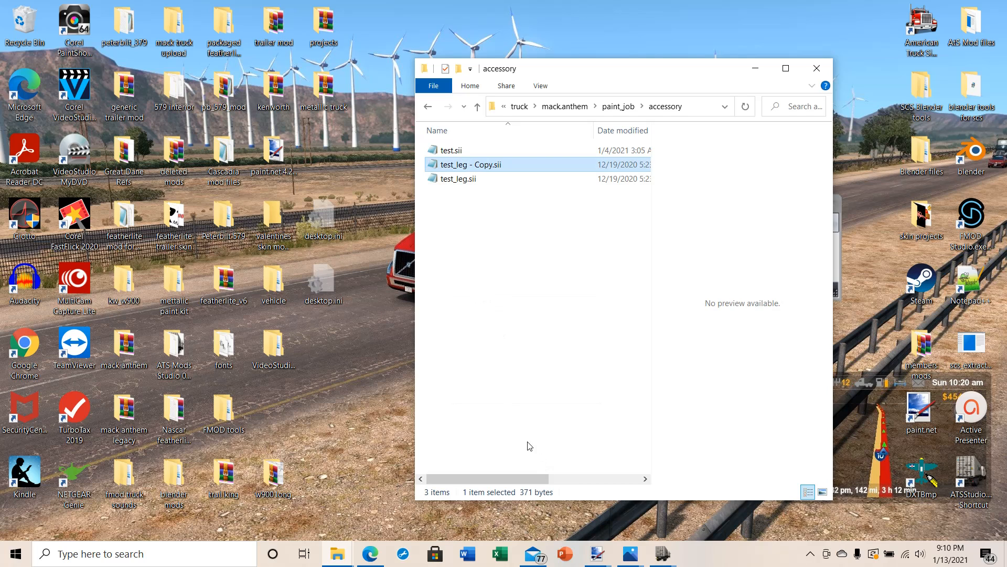
pyautogui.rightClick(450, 165)
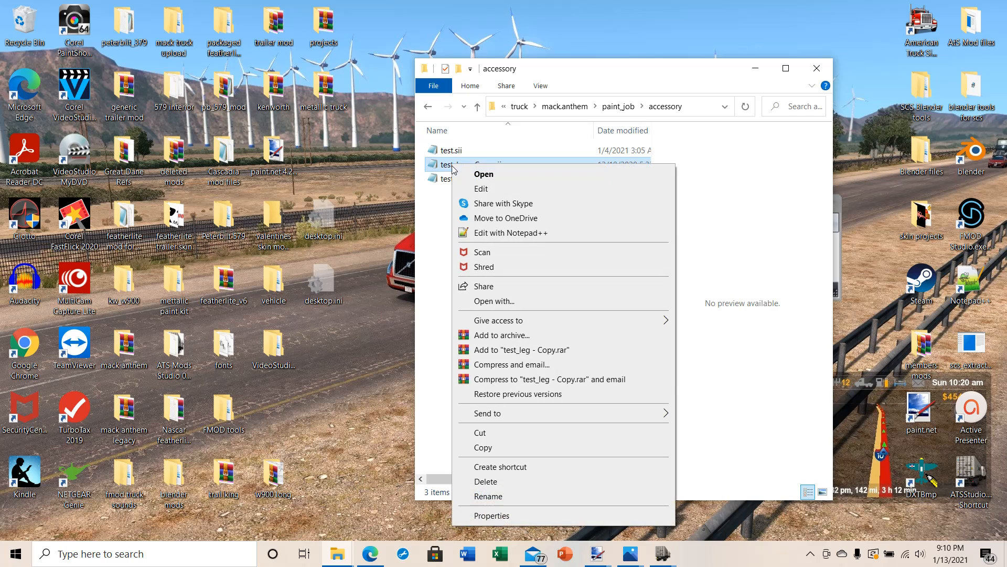
pyautogui.click(487, 496)
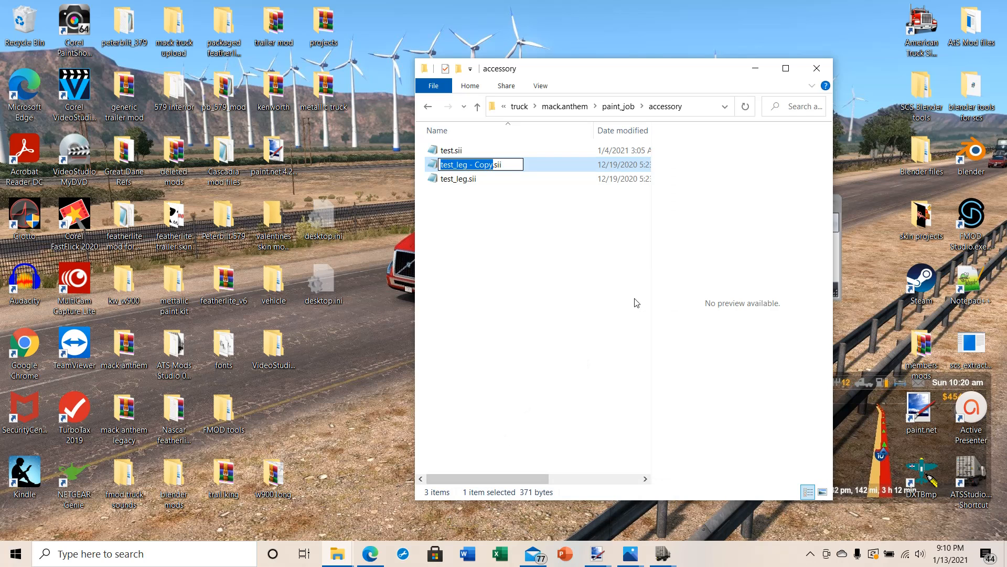
pyautogui.write('valen')
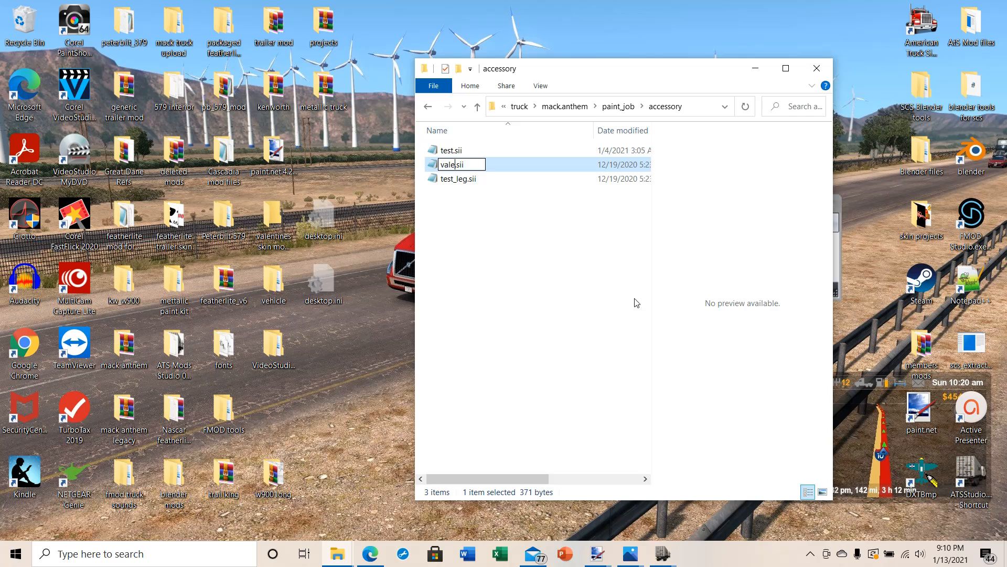
pyautogui.write('tine')
pyautogui.click(471, 312)
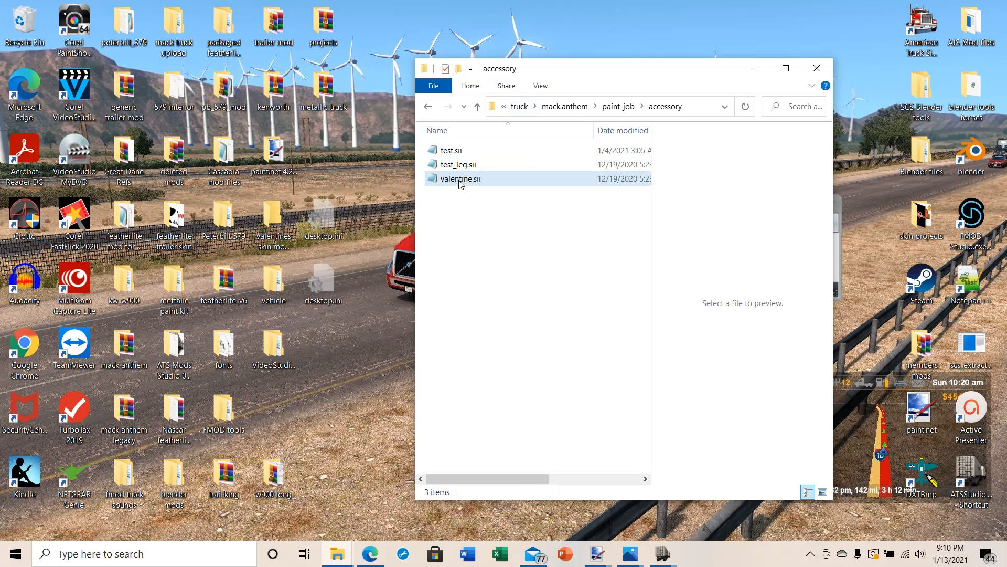
# Check the valentine.sii file name in the parent paint_job folder and return to the accessory folder
pyautogui.click(477, 106)
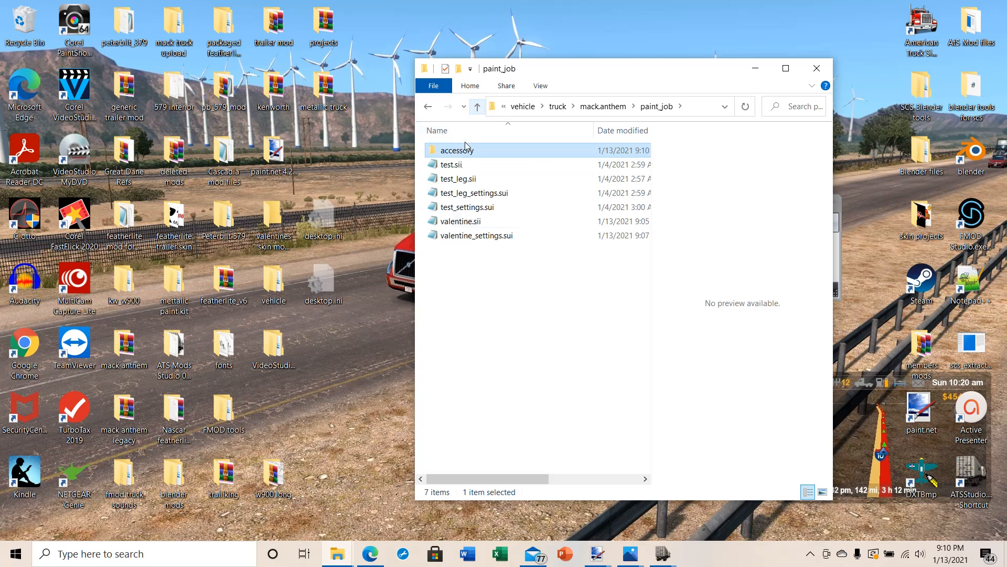
pyautogui.click(469, 221)
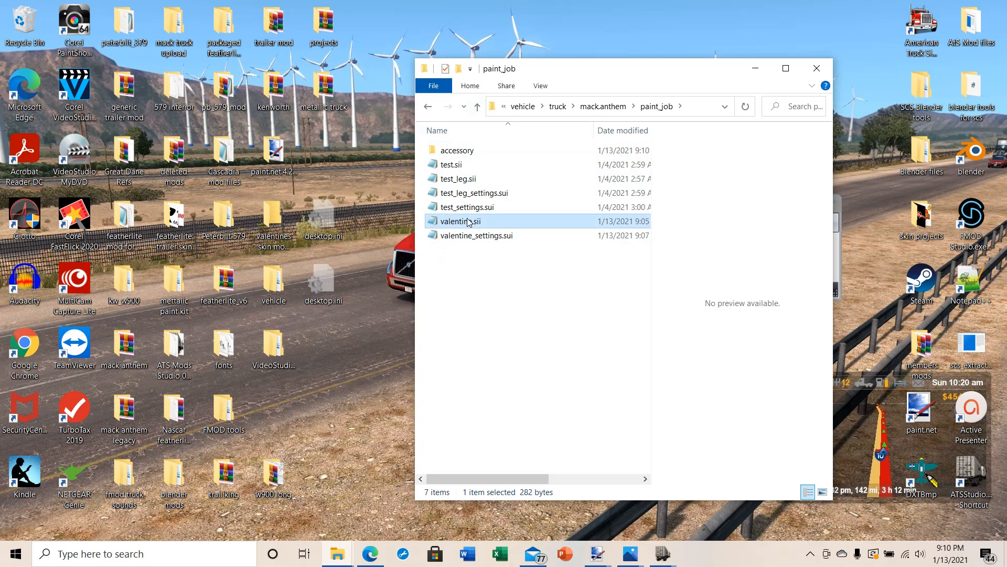
pyautogui.click(454, 152)
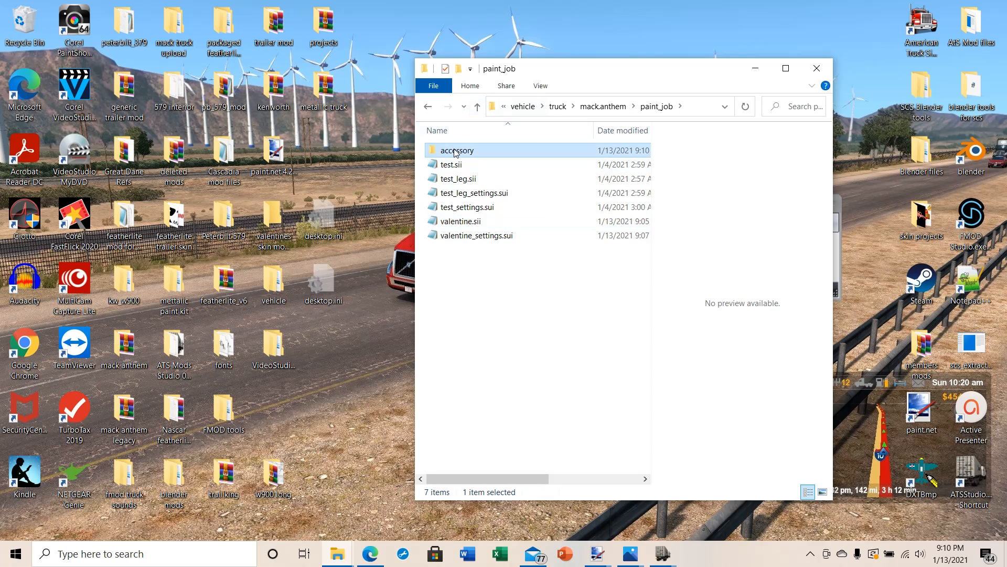
pyautogui.doubleClick(455, 151)
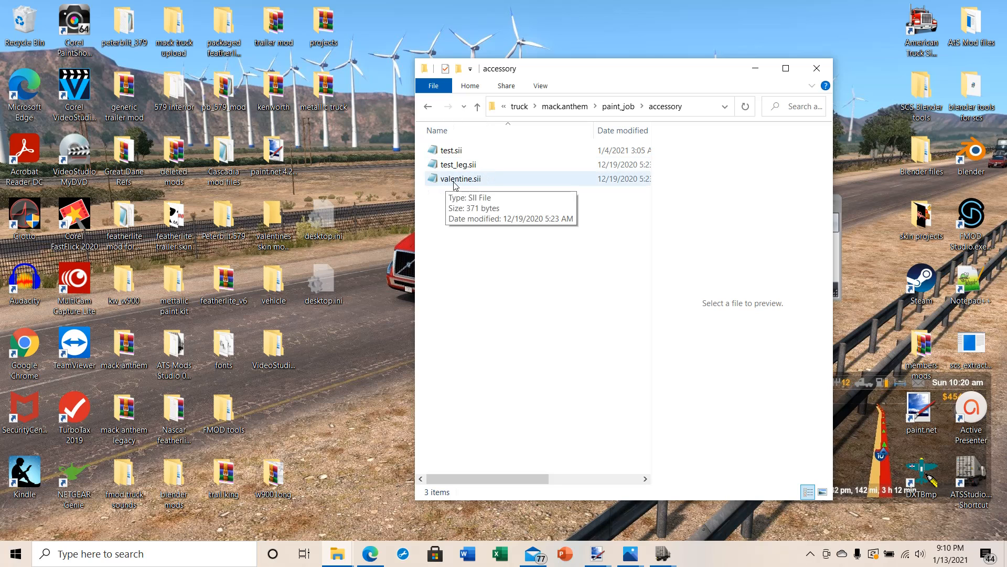
# Open the accessory valentine.sii and change the test folder in its paint_job_mask path to valentine
pyautogui.doubleClick(454, 179)
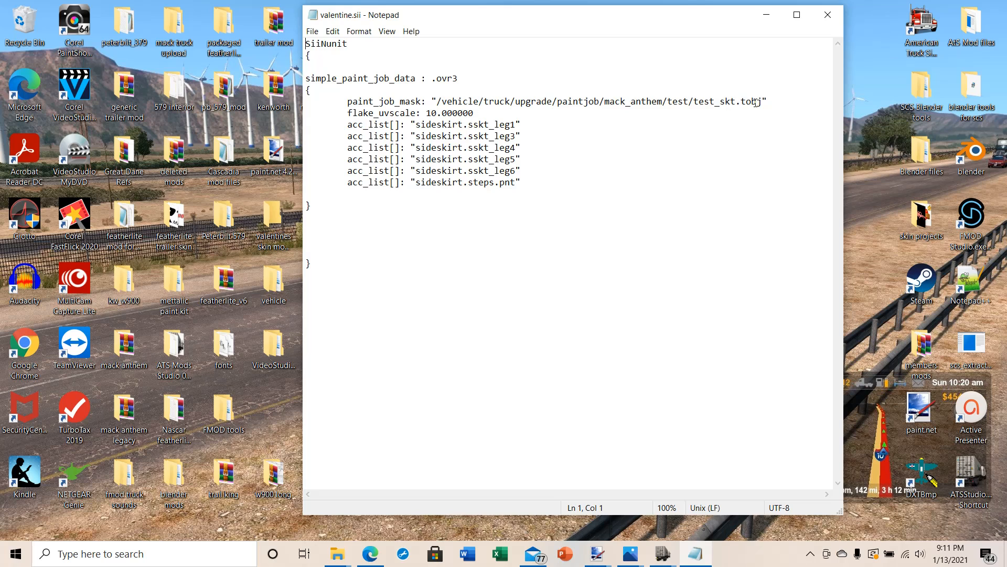
pyautogui.click(688, 100)
pyautogui.press('BackSpace')
pyautogui.press('BackSpace')
pyautogui.press('BackSpace')
pyautogui.press('BackSpace')
pyautogui.write('valentin')
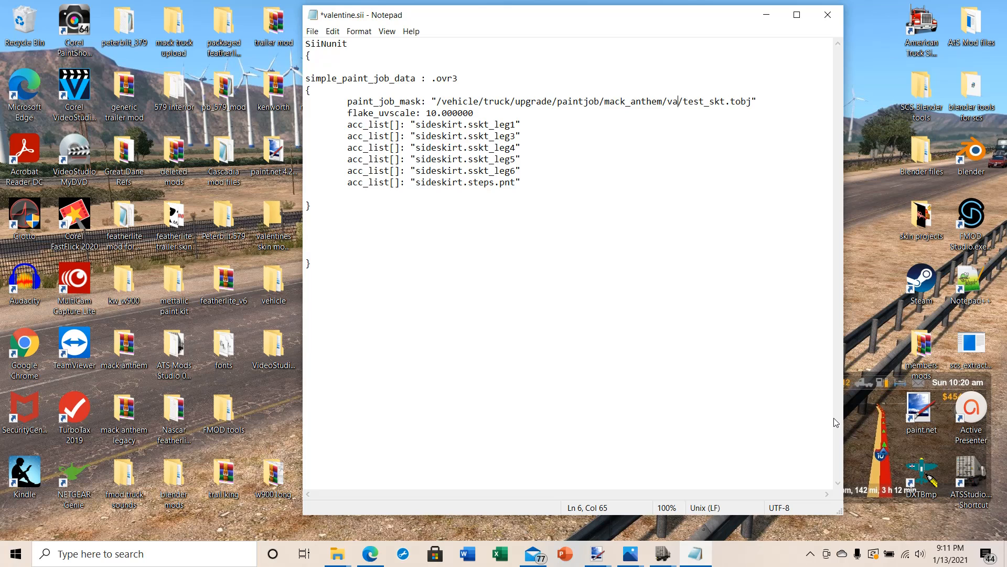
pyautogui.write('e')
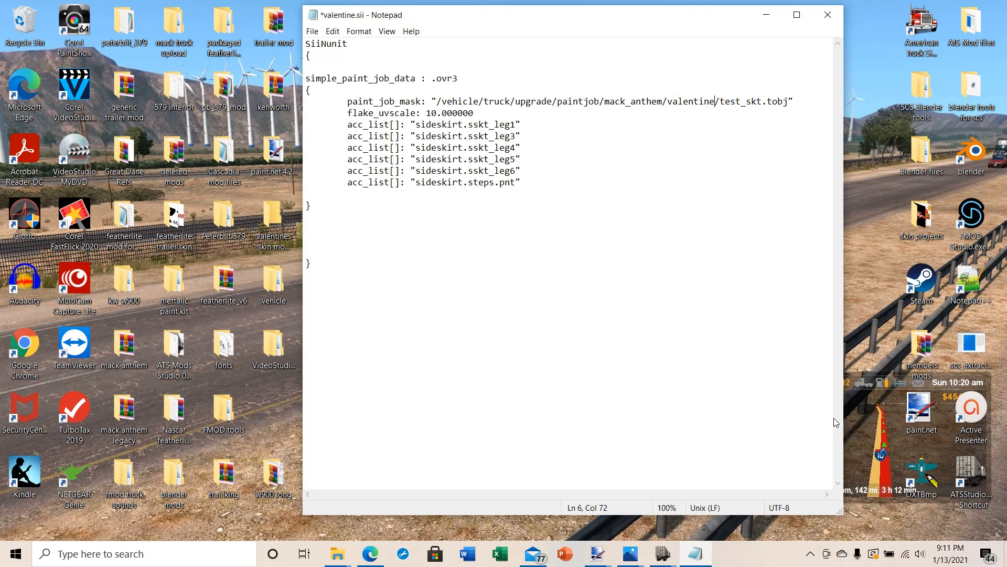
# Change the texture file name in the paint_job_mask path to skt_val.tobj
pyautogui.click(764, 101)
pyautogui.press('BackSpace')
pyautogui.press('BackSpace')
pyautogui.press('BackSpace')
pyautogui.press('BackSpace')
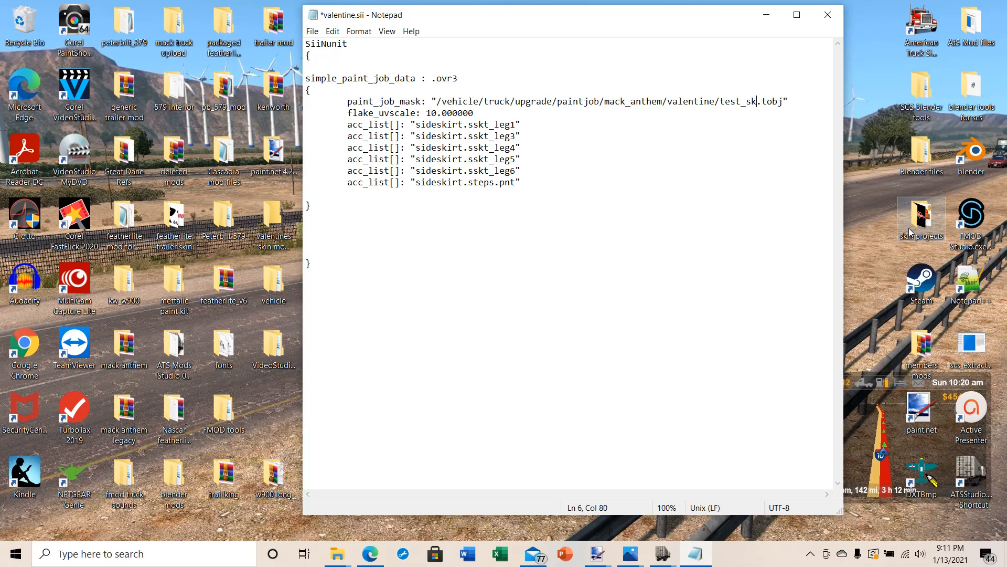
pyautogui.press('BackSpace')
pyautogui.press('BackSpace')
pyautogui.press('BackSpace')
pyautogui.press('BackSpace')
pyautogui.write('skt_val')
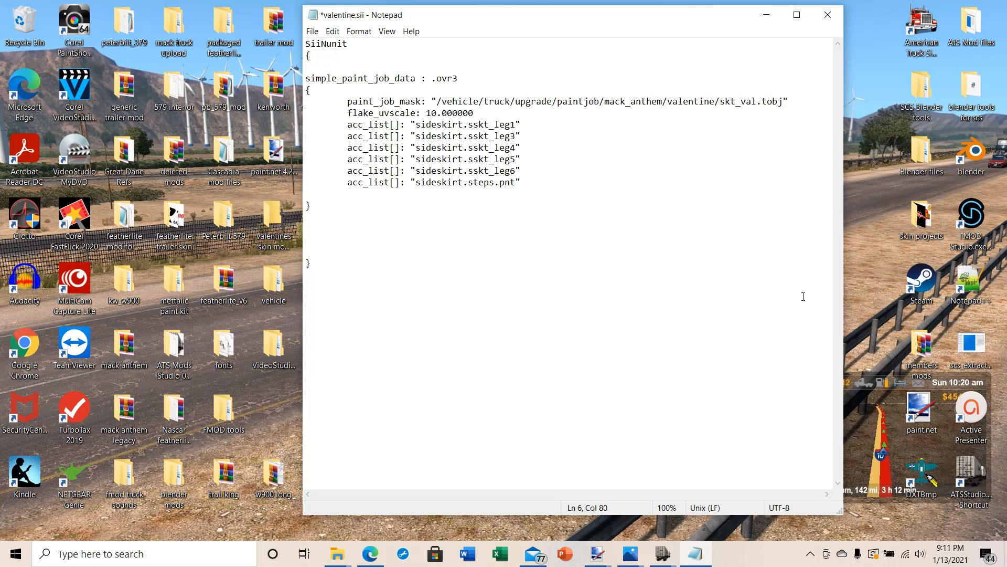
pyautogui.click(637, 300)
# Open mack_anthem_legacy_v2.2 from the mack anthem legacy project folder and place its window beside the valentine.sii text
pyautogui.moveTo(545, 17); pyautogui.dragTo(717, 18)
pyautogui.moveTo(338, 556)
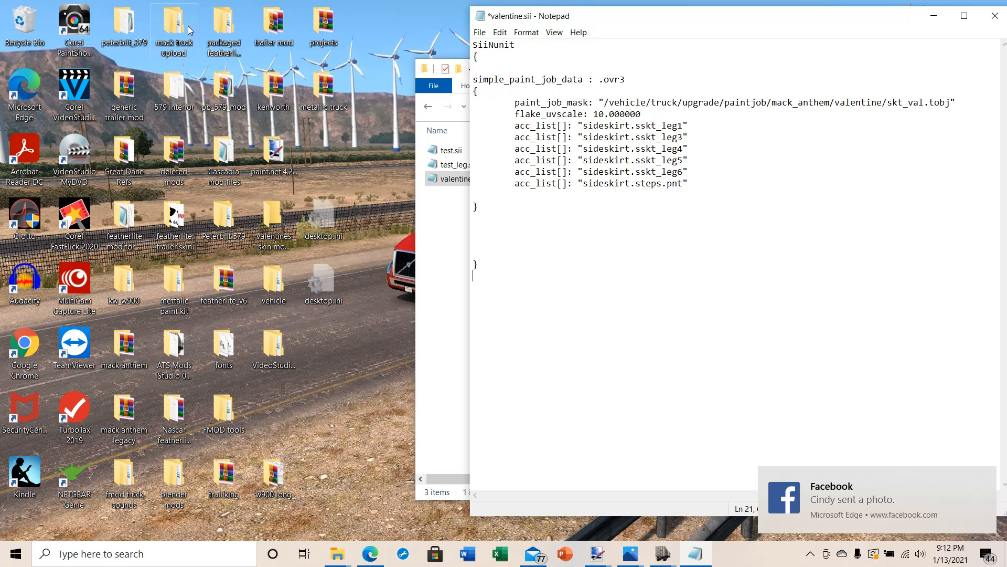
pyautogui.doubleClick(330, 43)
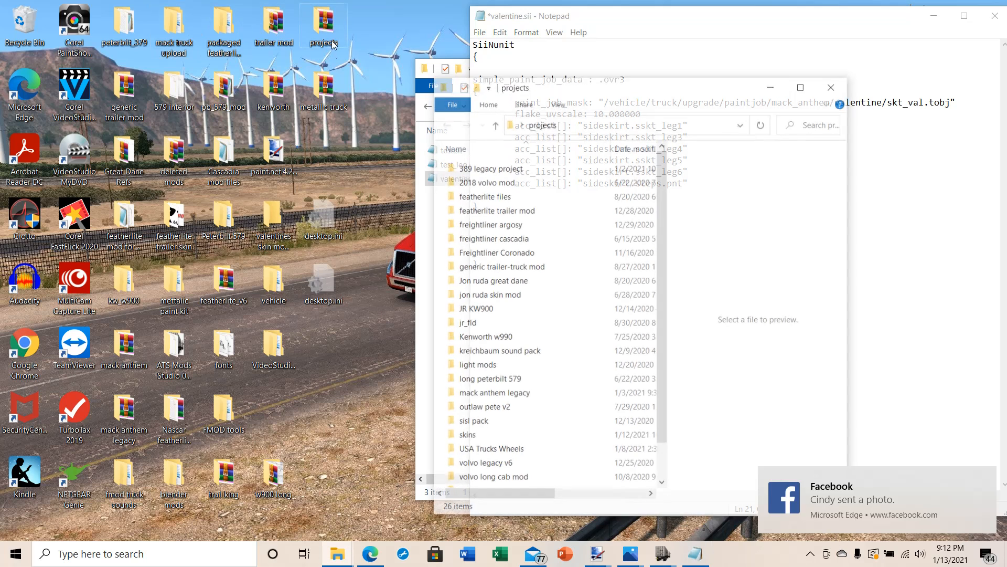
pyautogui.moveTo(632, 89); pyautogui.dragTo(310, 61)
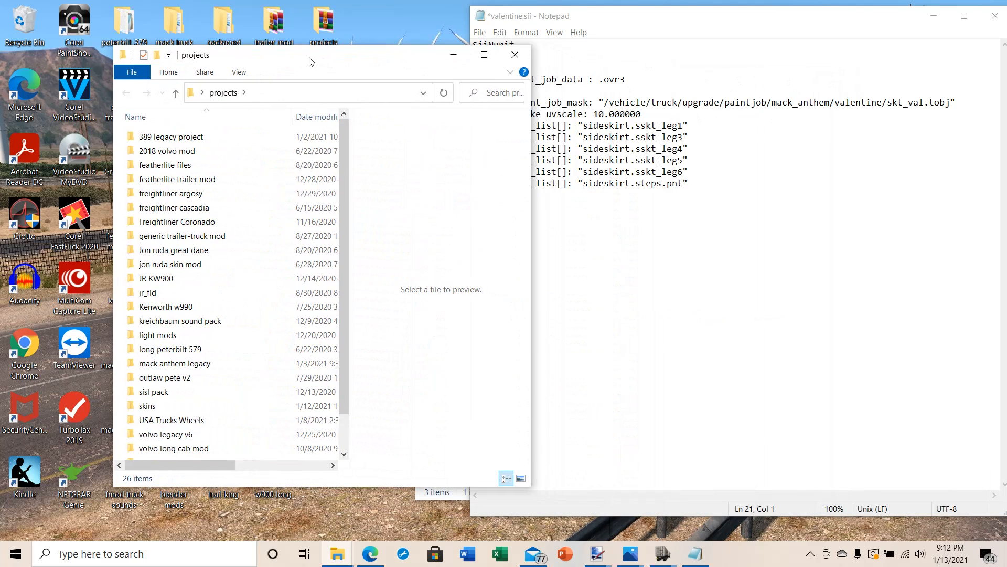
pyautogui.doubleClick(166, 362)
pyautogui.click(166, 138)
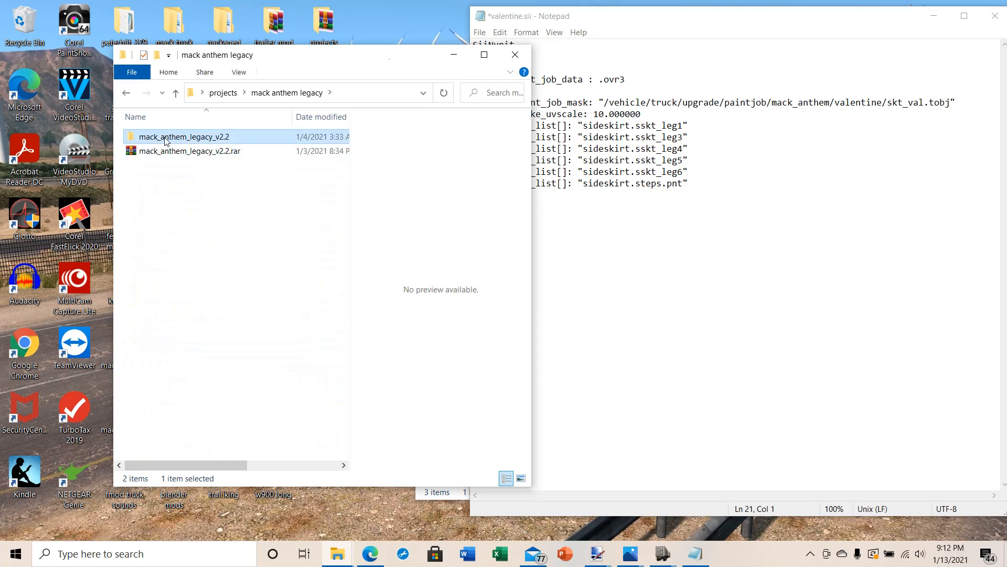
pyautogui.doubleClick(165, 138)
pyautogui.doubleClick(164, 142)
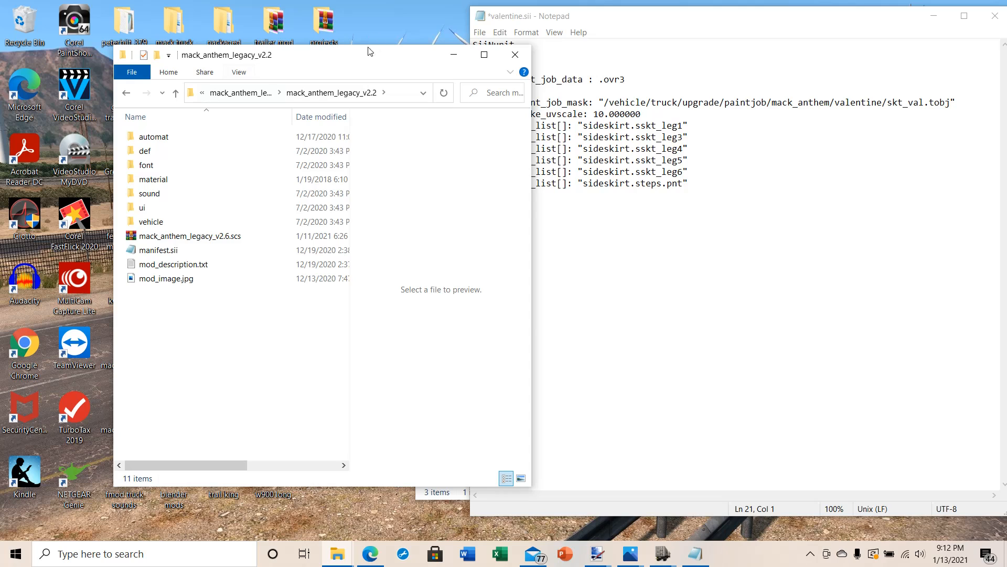
pyautogui.moveTo(378, 60); pyautogui.dragTo(304, 48)
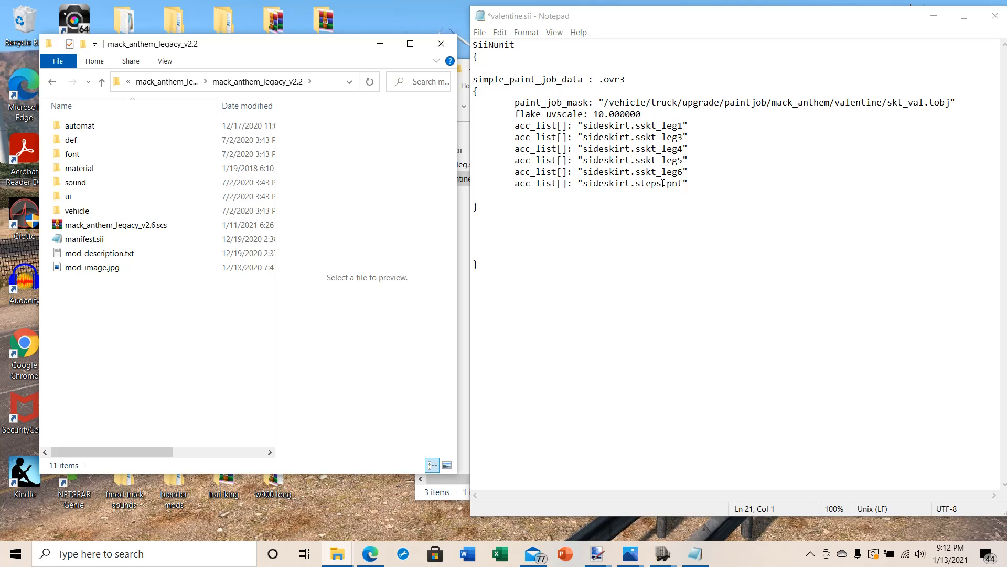
# Duplicate the acc_list entry "sideskirt.steps.pnt" onto a new line directly below it
pyautogui.moveTo(693, 181); pyautogui.dragTo(485, 182)
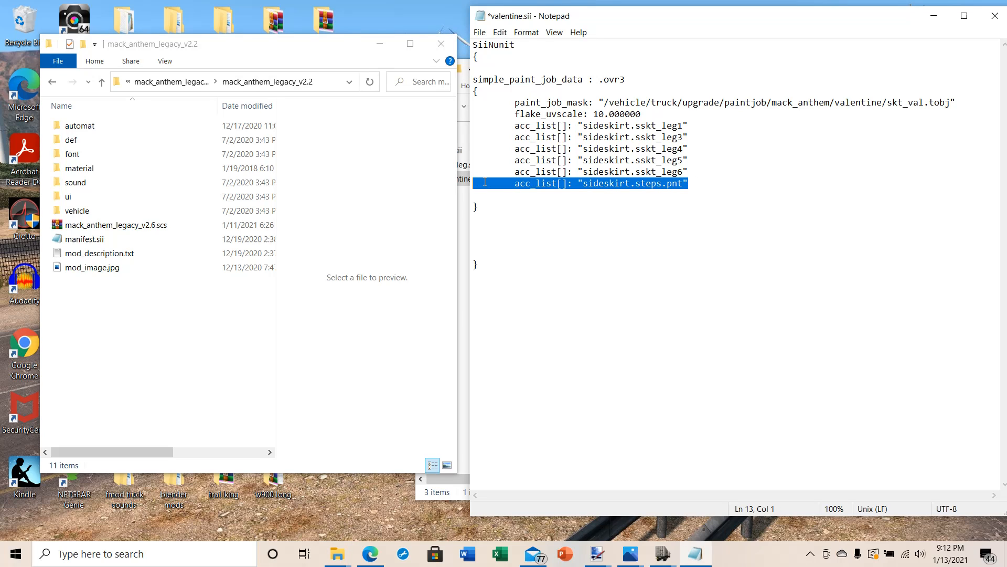
pyautogui.rightClick(596, 184)
pyautogui.click(632, 221)
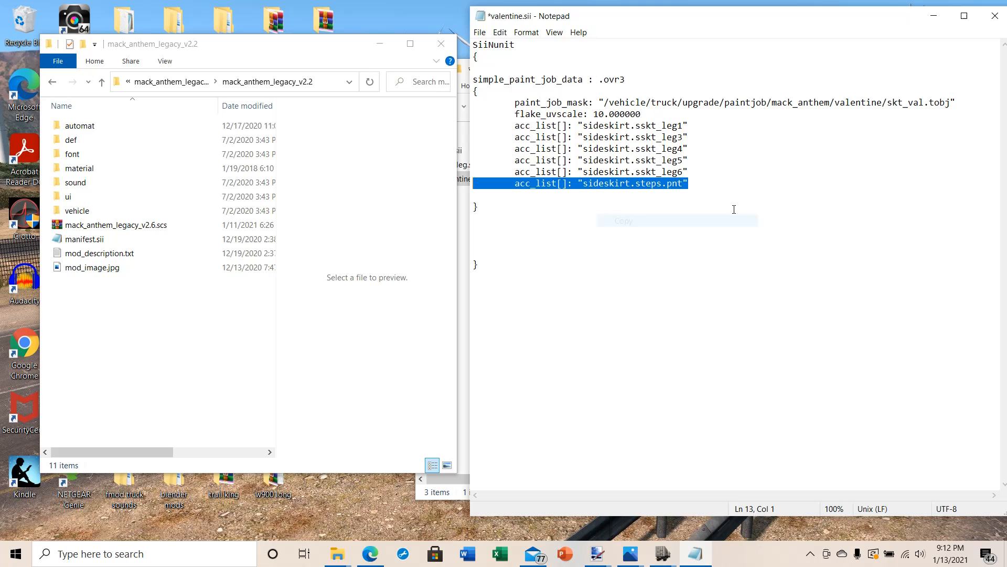
pyautogui.click(704, 189)
pyautogui.press('Return')
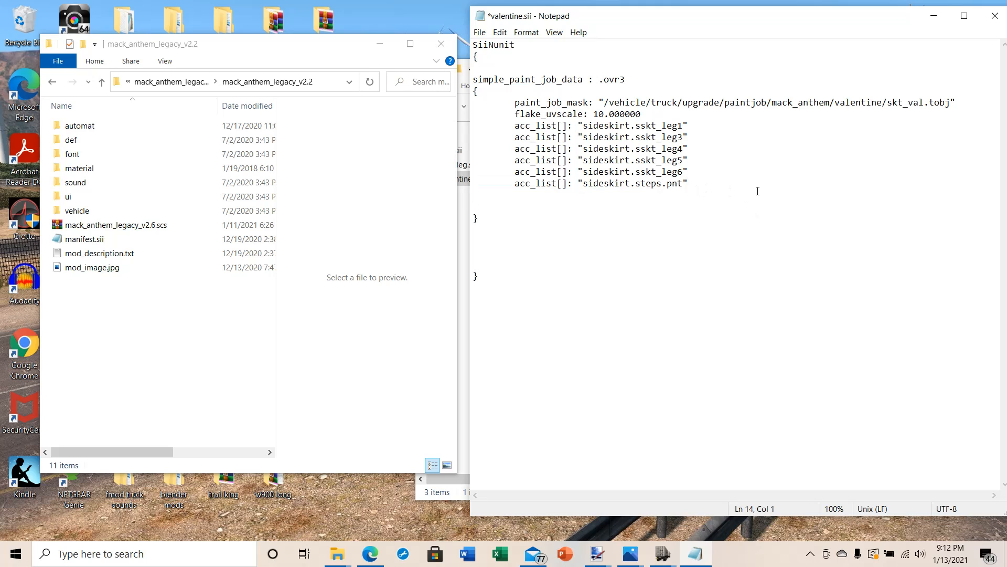
pyautogui.rightClick(503, 202)
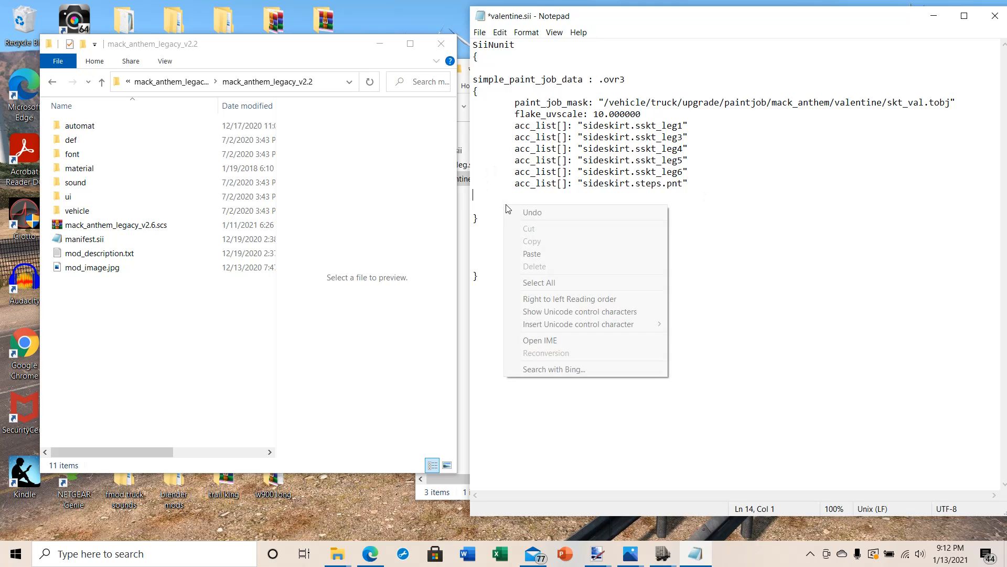
pyautogui.click(533, 251)
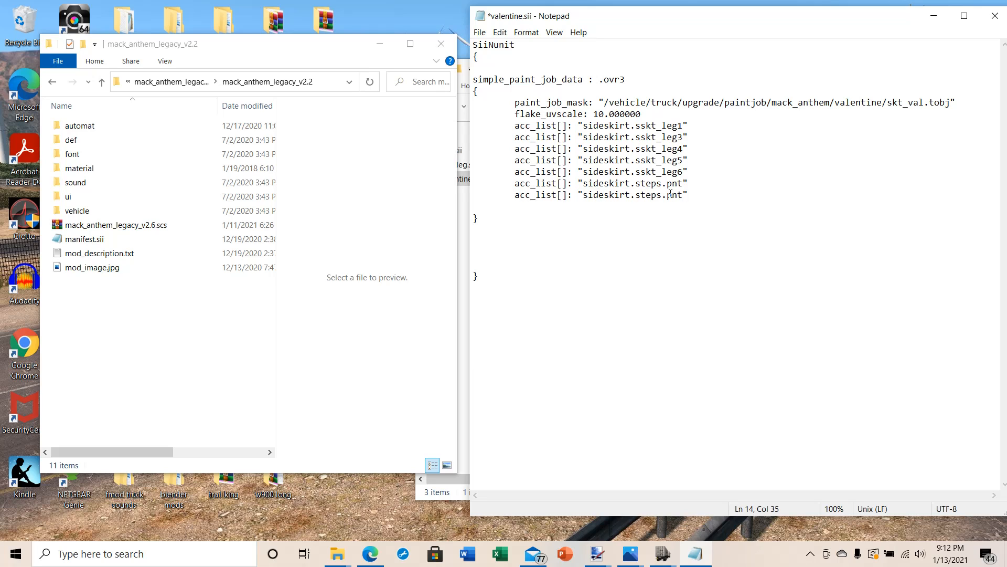
# Browse the legacy mod to def/vehicle/truck/mack.anthem/accessory/sideskirt and examine the side skirt file names down to the steps files
pyautogui.click(66, 140)
pyautogui.doubleClick(66, 140)
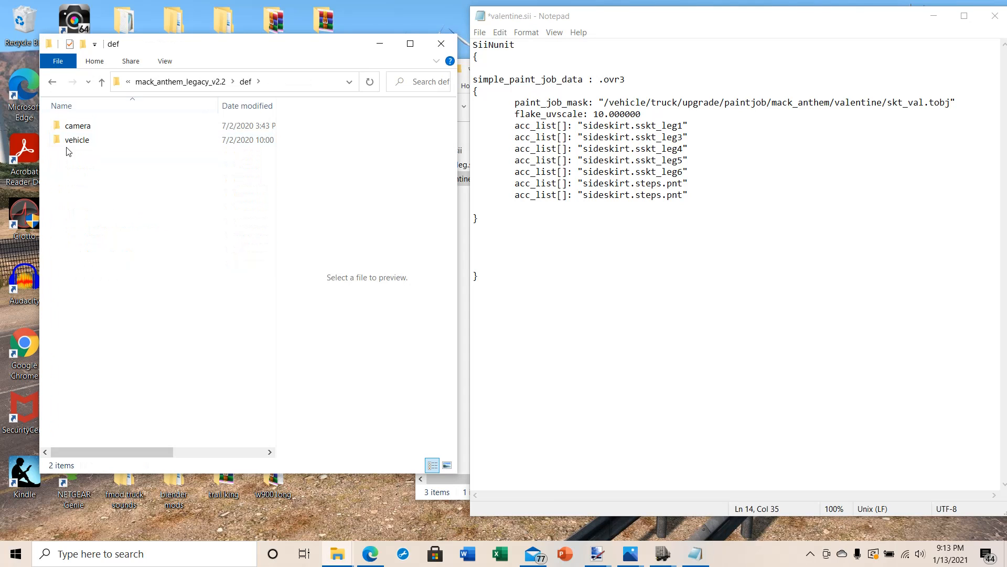
pyautogui.doubleClick(65, 141)
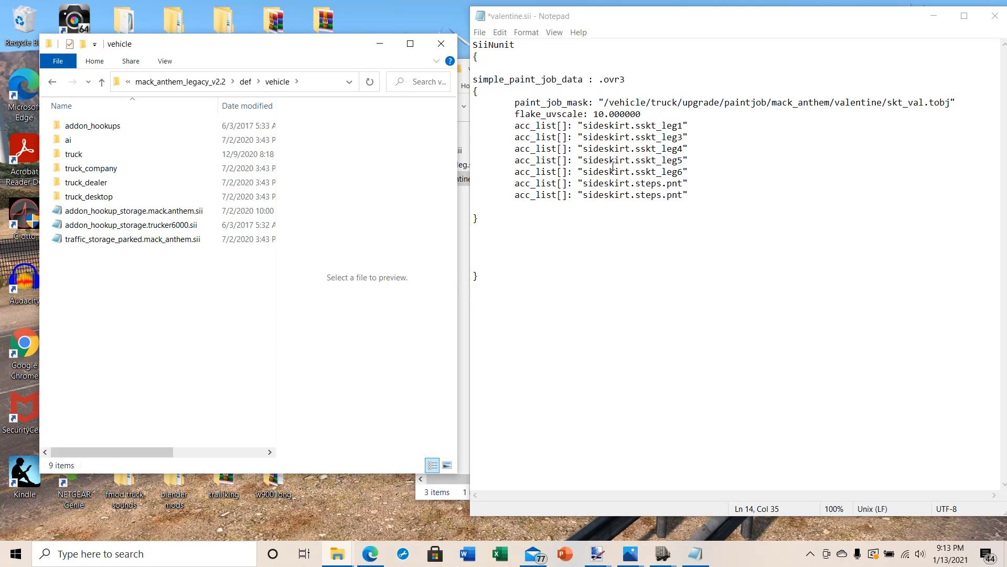
pyautogui.doubleClick(75, 155)
pyautogui.doubleClick(80, 126)
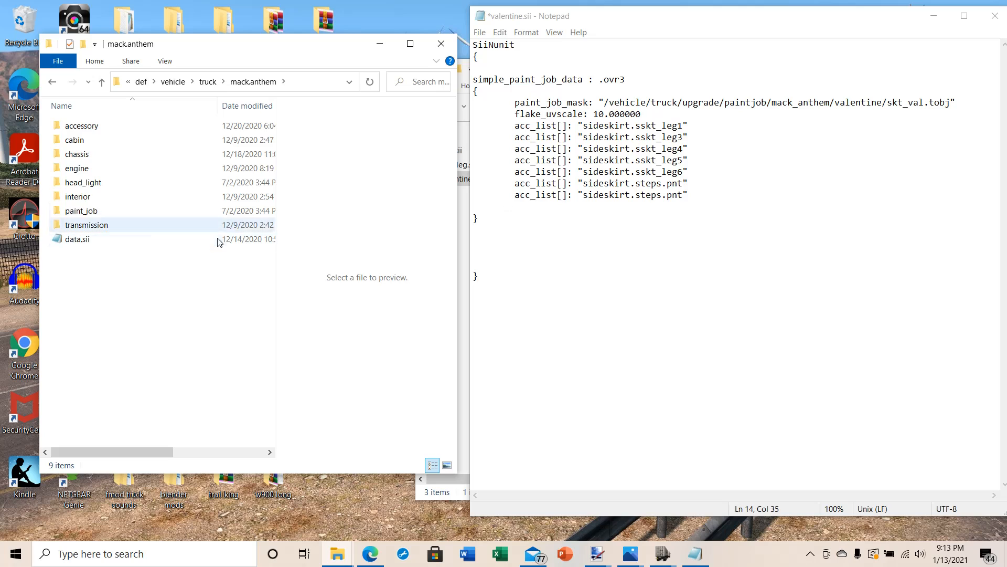
pyautogui.doubleClick(71, 128)
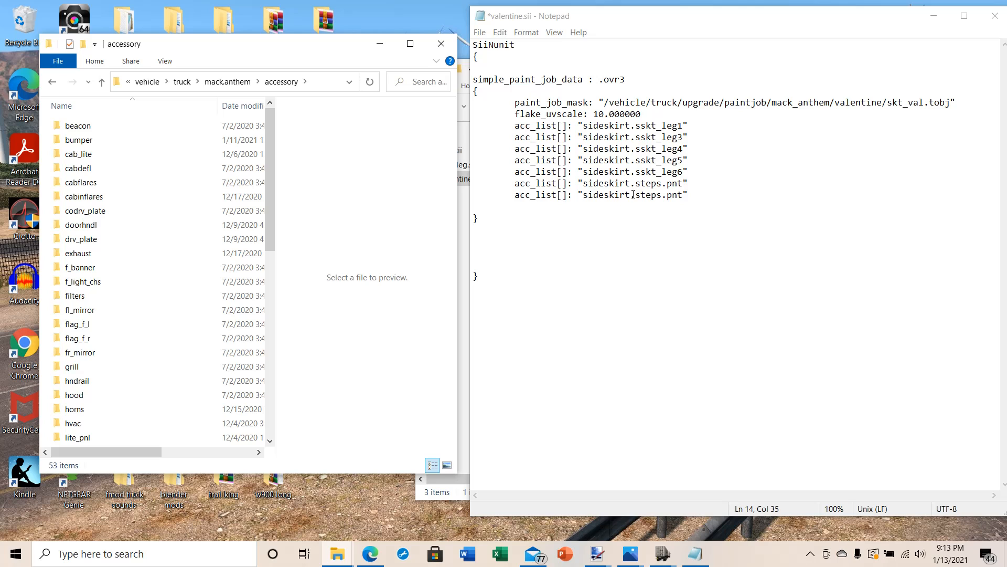
pyautogui.moveTo(269, 136); pyautogui.dragTo(268, 358)
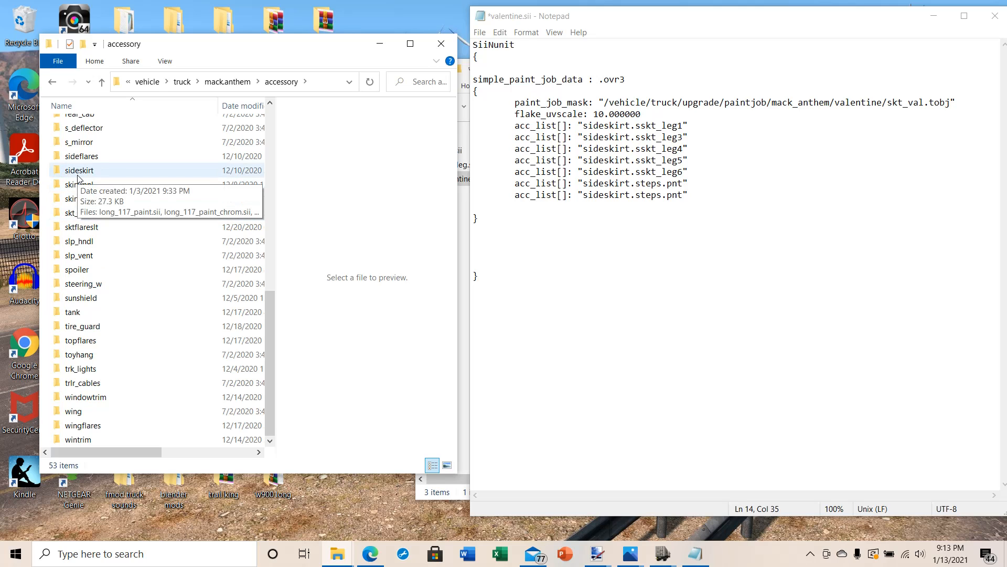
pyautogui.doubleClick(78, 175)
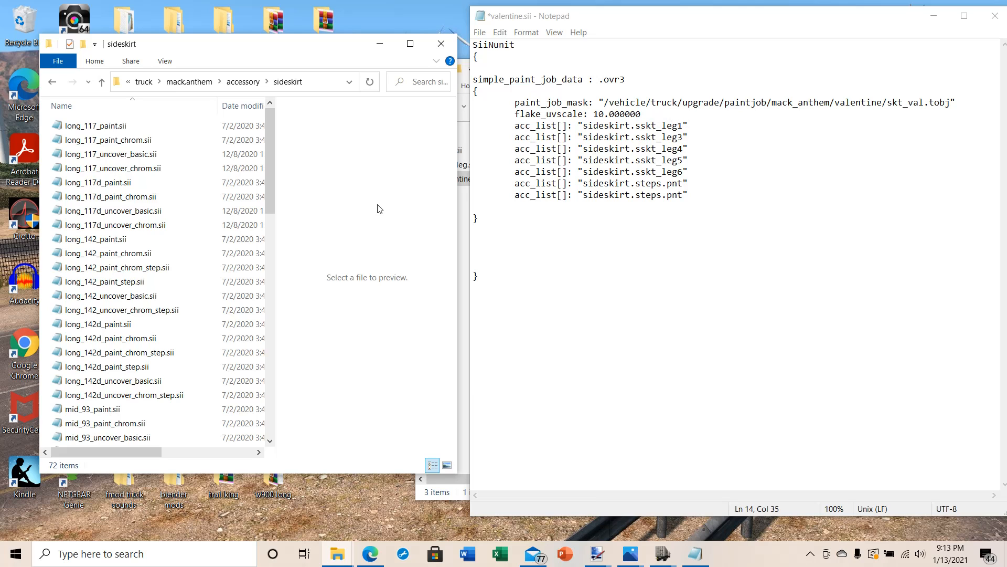
pyautogui.moveTo(269, 172); pyautogui.dragTo(268, 399)
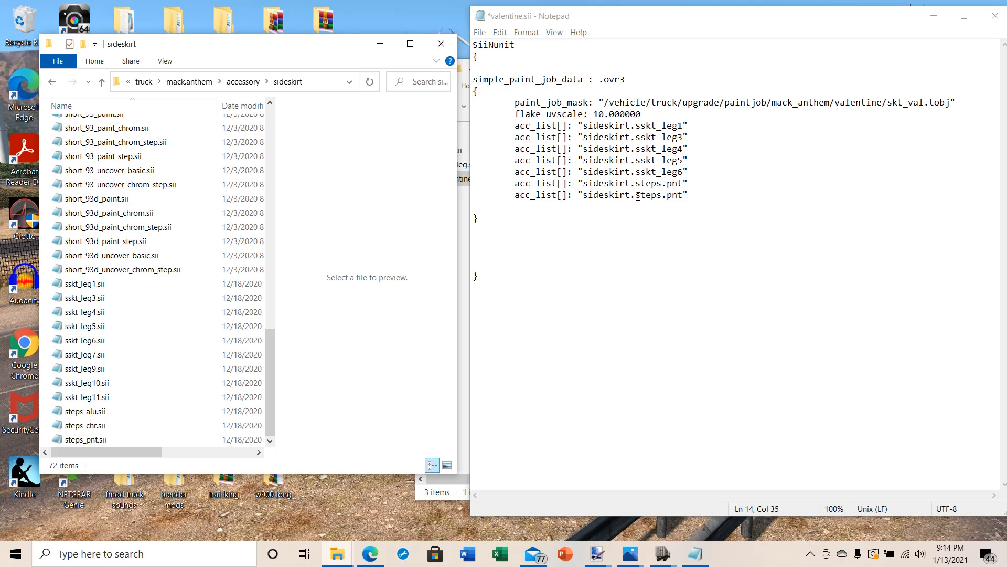
# Change the duplicated acc_list entry to "sideskirt.steps_alu"
pyautogui.click(682, 194)
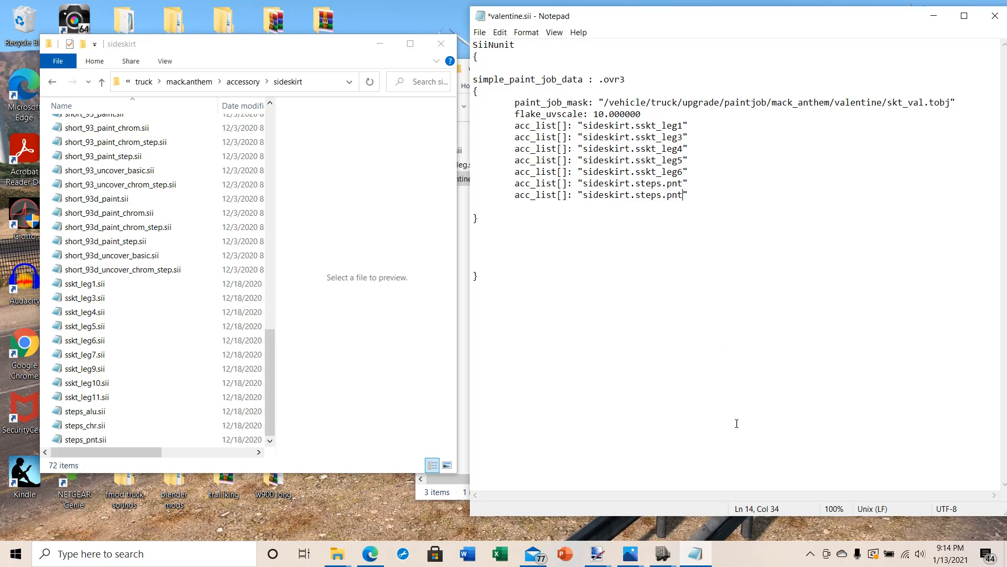
pyautogui.press('BackSpace')
pyautogui.press('BackSpace')
pyautogui.press('BackSpace')
pyautogui.press('BackSpace')
pyautogui.press('BackSpace')
pyautogui.press('BackSpace')
pyautogui.press('BackSpace')
pyautogui.press('BackSpace')
pyautogui.press('BackSpace')
pyautogui.write('steps_alu')
pyautogui.click(691, 342)
# Delete the added "sideskirt.steps_alu" entry from the acc_list
pyautogui.moveTo(692, 195); pyautogui.dragTo(477, 196)
pyautogui.click(483, 204)
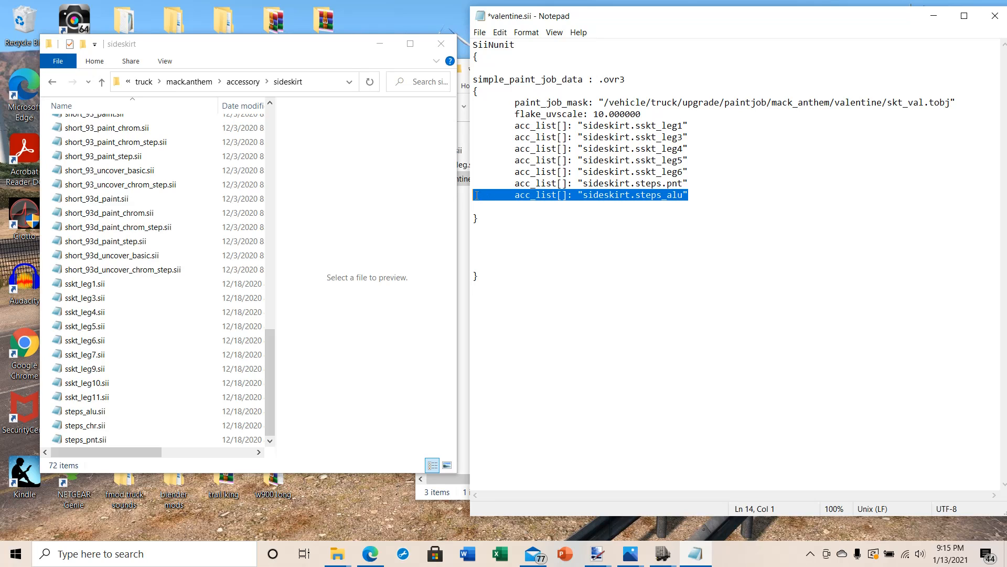
pyautogui.press('Delete')
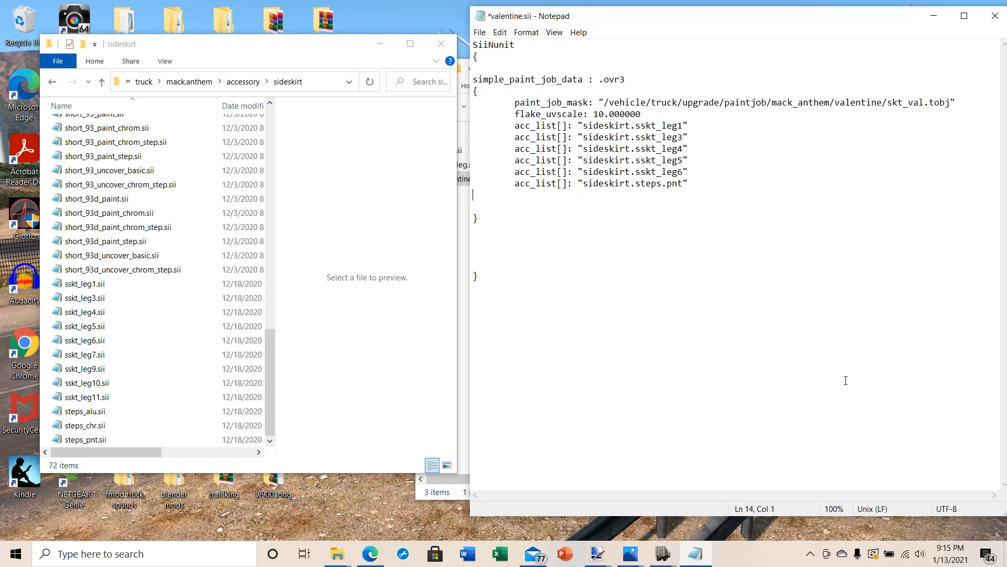
# Save the edited valentine.sii accessory file and close it
pyautogui.click(735, 407)
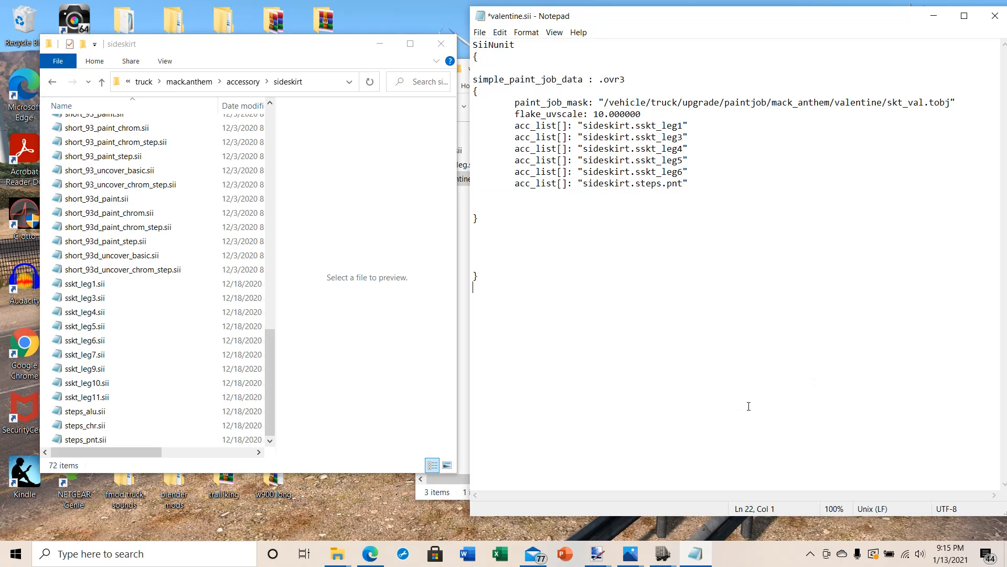
pyautogui.click(480, 33)
pyautogui.click(499, 85)
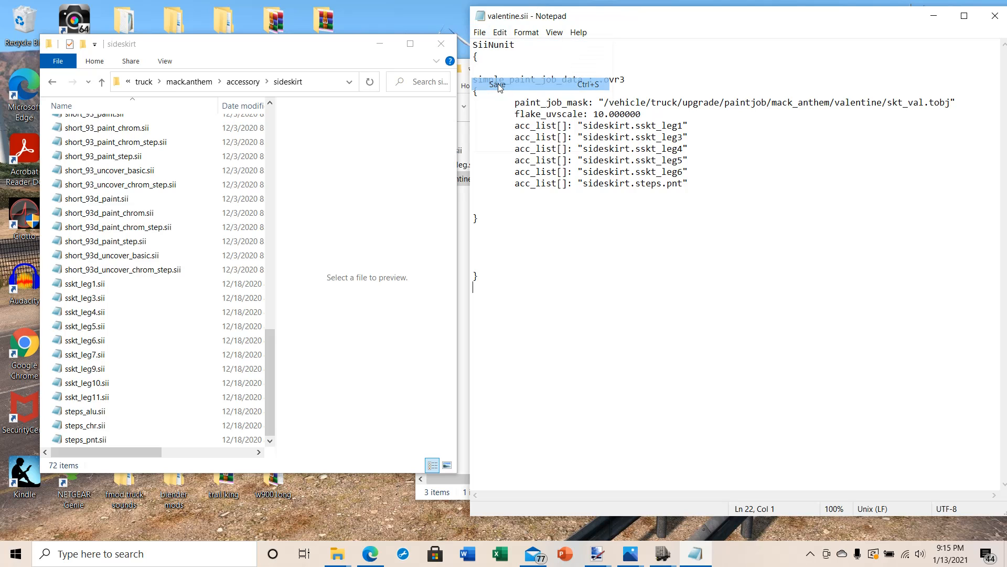
pyautogui.click(996, 16)
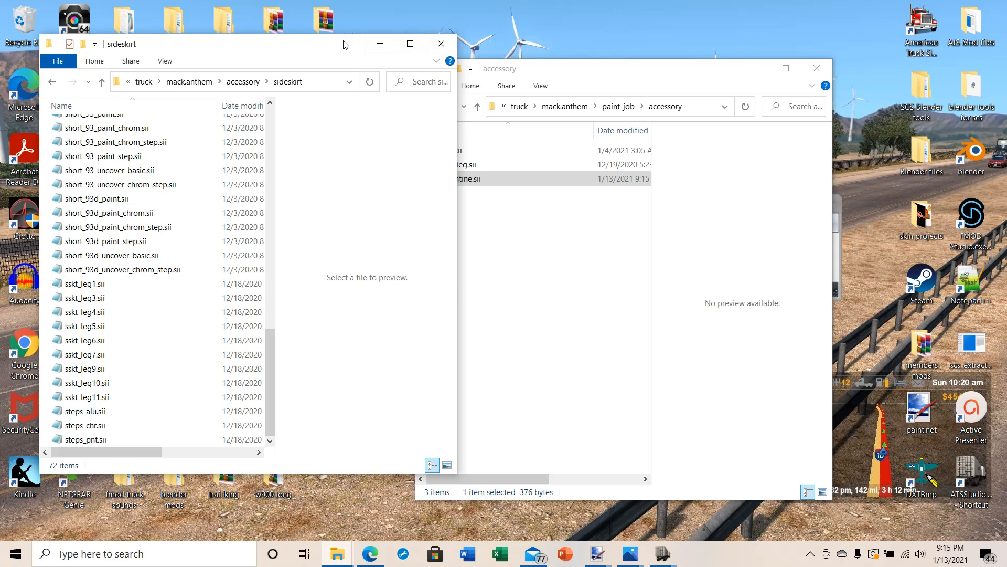
# Put away the sideskirt folder window and go up from the accessory folder to the "mack anthem skin test mod" root folder
pyautogui.moveTo(345, 45); pyautogui.dragTo(494, 133)
pyautogui.click(596, 137)
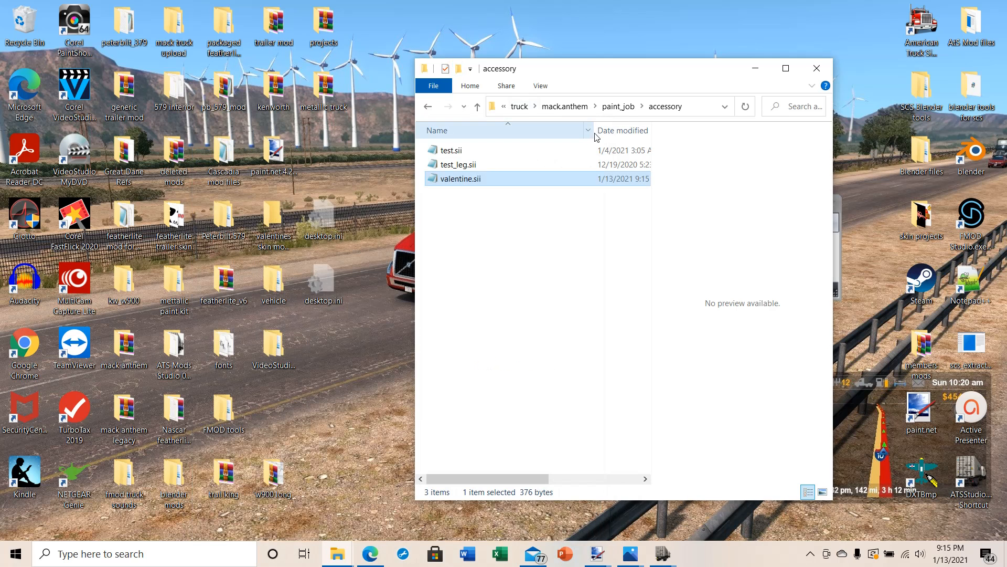
pyautogui.click(476, 109)
pyautogui.click(477, 109)
pyautogui.click(478, 109)
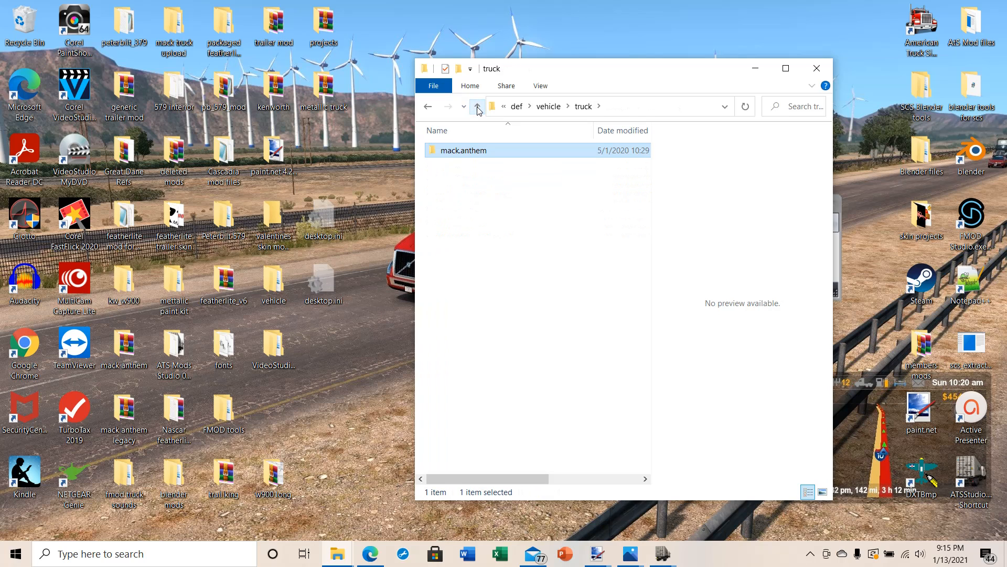
pyautogui.click(477, 108)
pyautogui.click(477, 108)
pyautogui.click(477, 107)
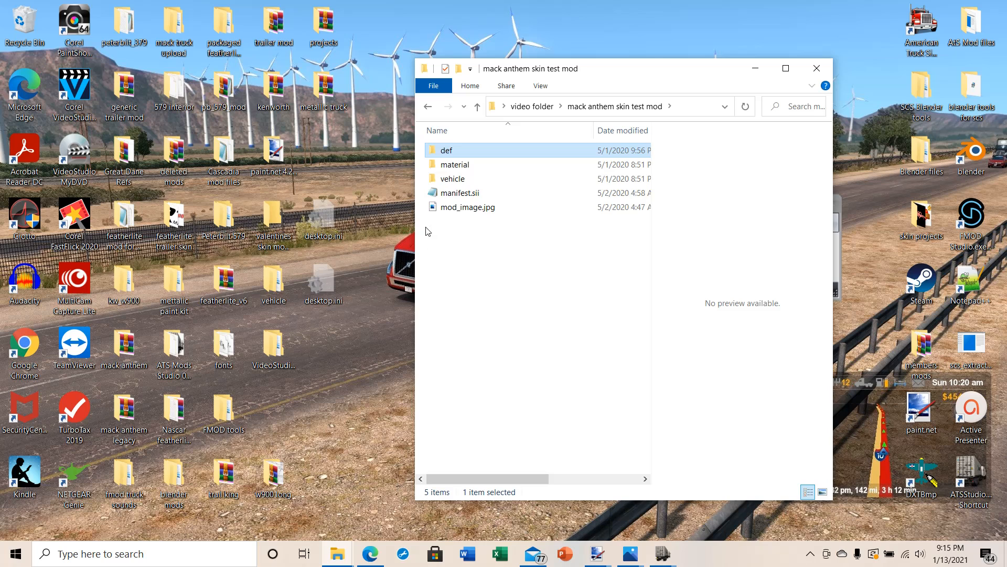
# Pack all five items of the mod root folder into a ZIP-format archive named "mack anthem skin test mod.scs"
pyautogui.moveTo(428, 231); pyautogui.dragTo(461, 135)
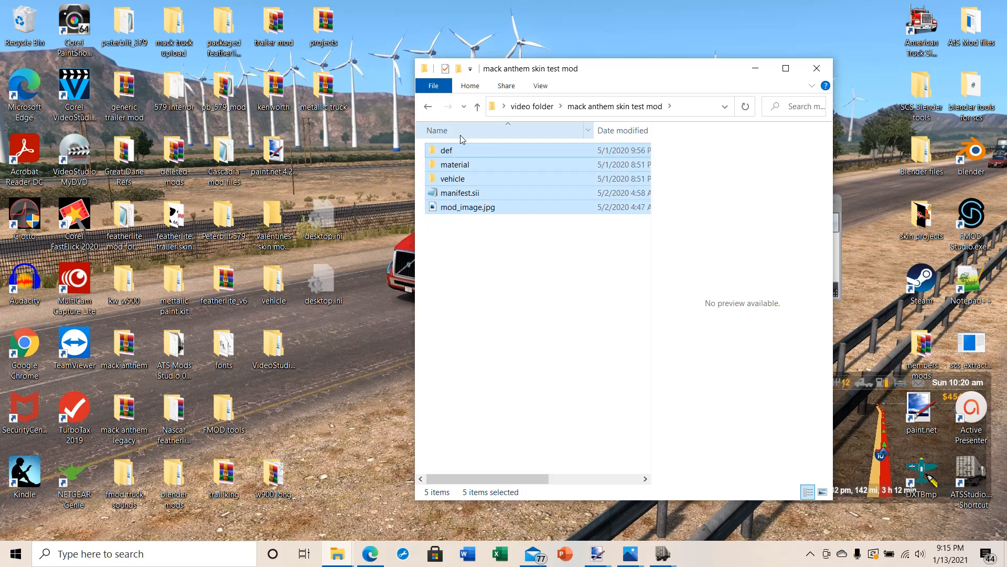
pyautogui.rightClick(492, 181)
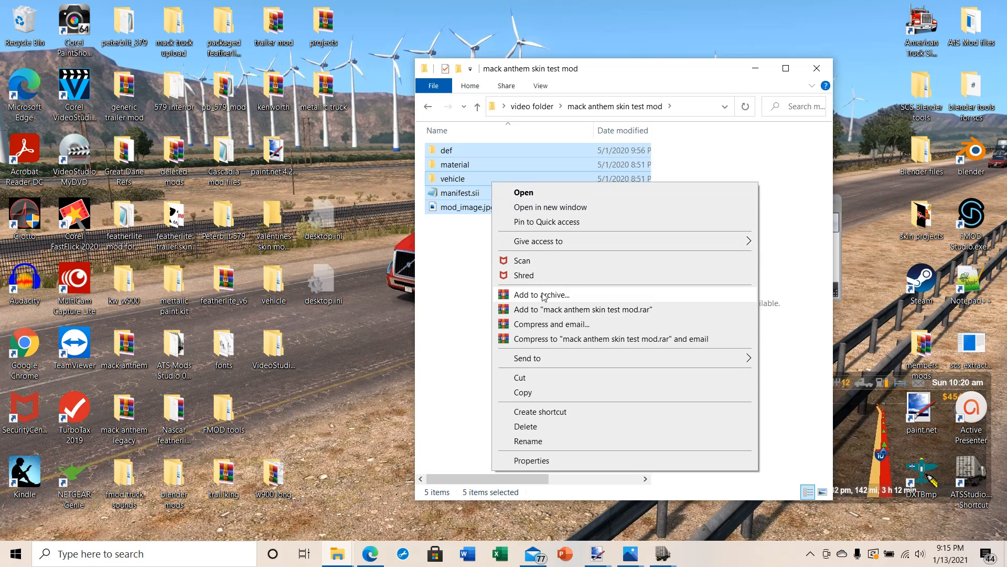
pyautogui.click(543, 295)
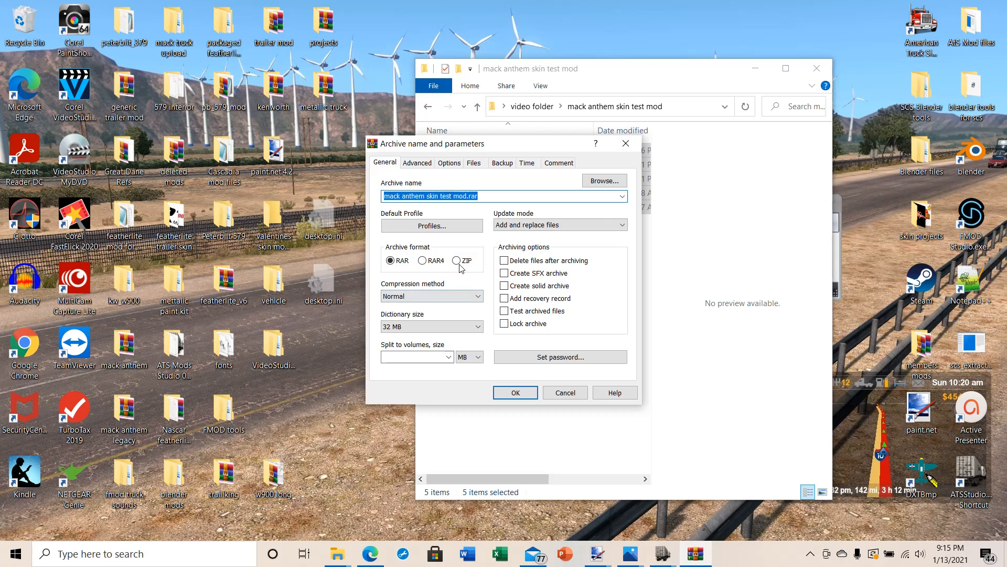
pyautogui.click(457, 260)
pyautogui.click(482, 196)
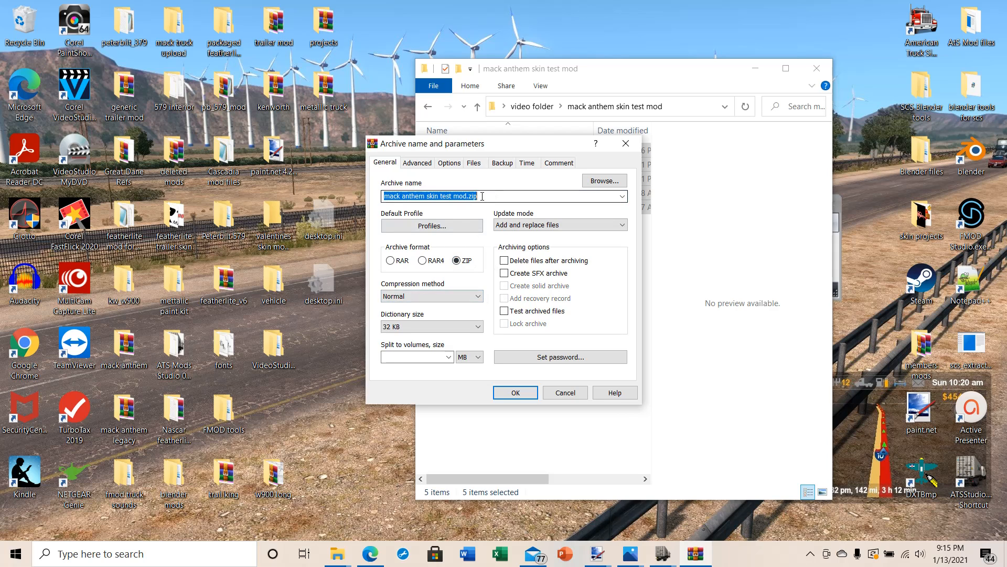
pyautogui.click(482, 197)
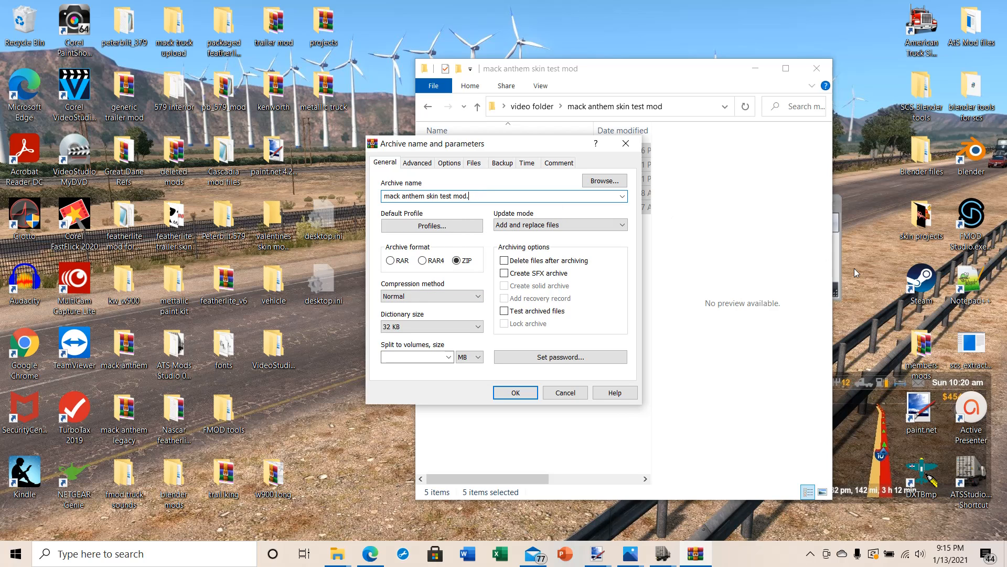
pyautogui.write('scs')
pyautogui.click(516, 393)
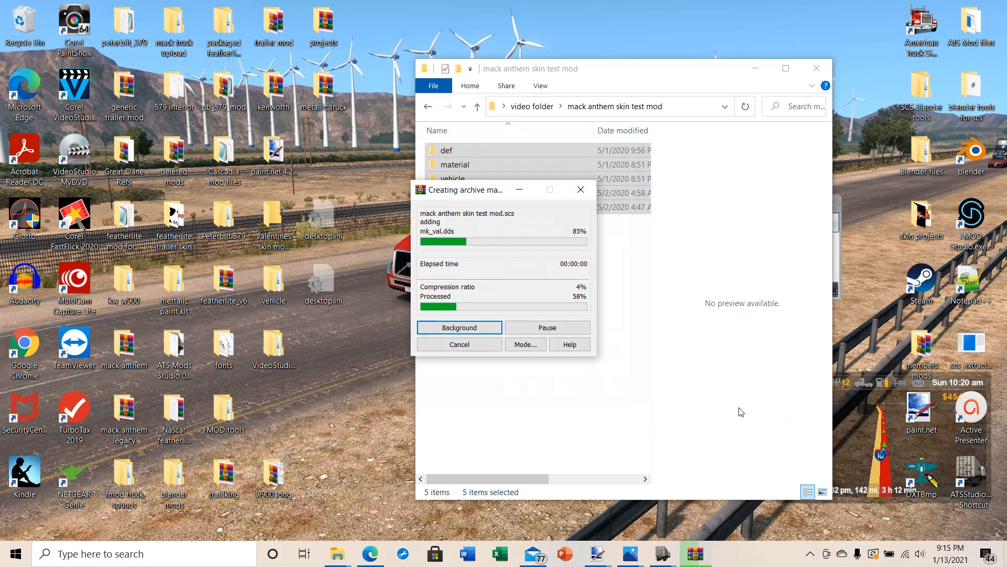
pyautogui.click(519, 345)
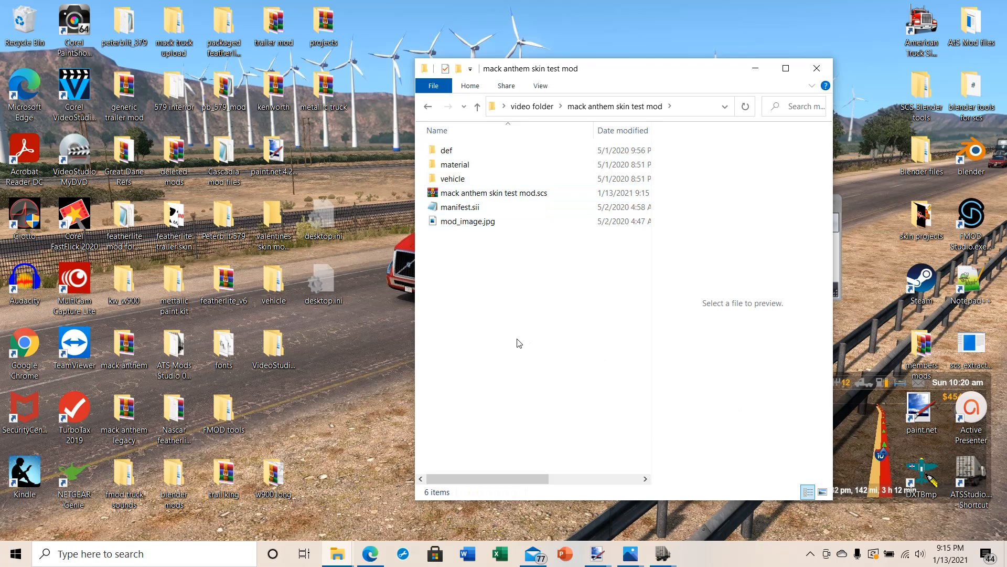
# Copy the "mack anthem skin test mod.scs" archive and open the Documents folder in a new File Explorer window
pyautogui.click(452, 194)
pyautogui.rightClick(452, 193)
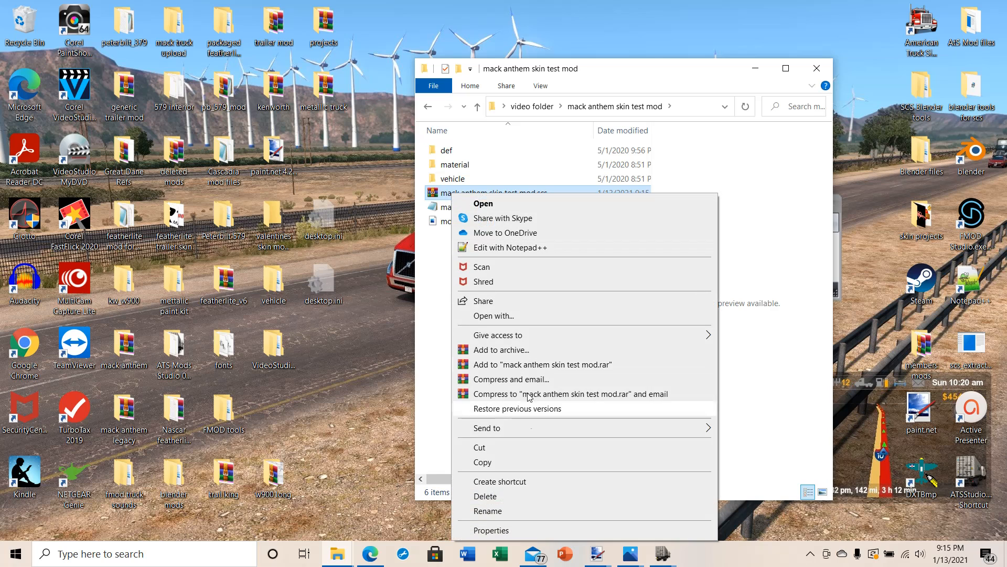
pyautogui.click(482, 462)
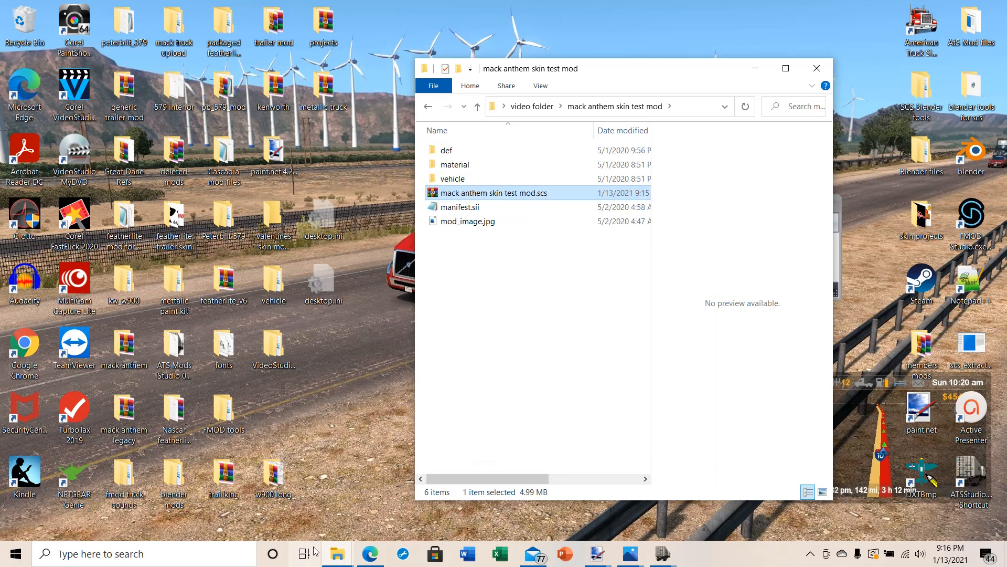
pyautogui.moveTo(339, 560)
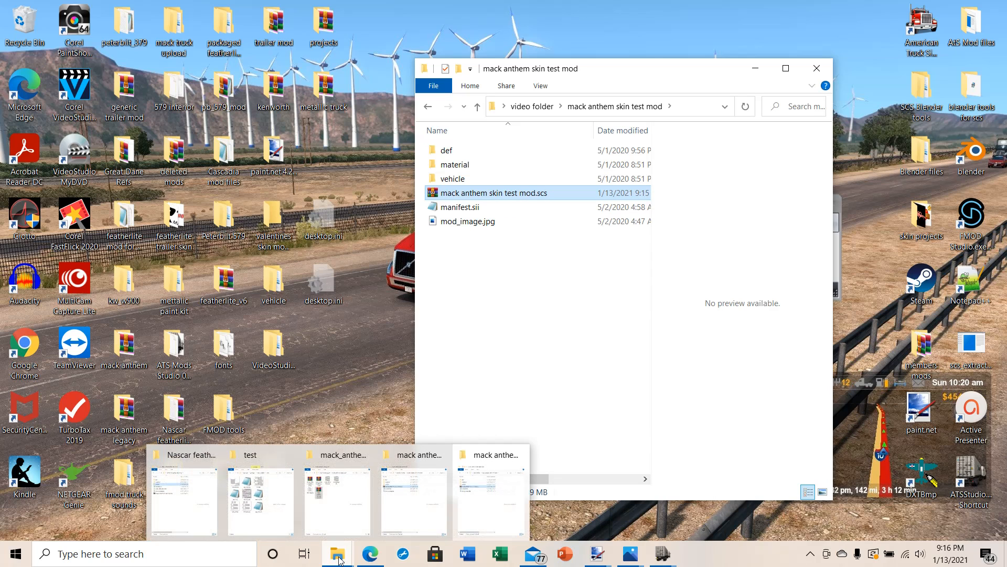
pyautogui.rightClick(338, 555)
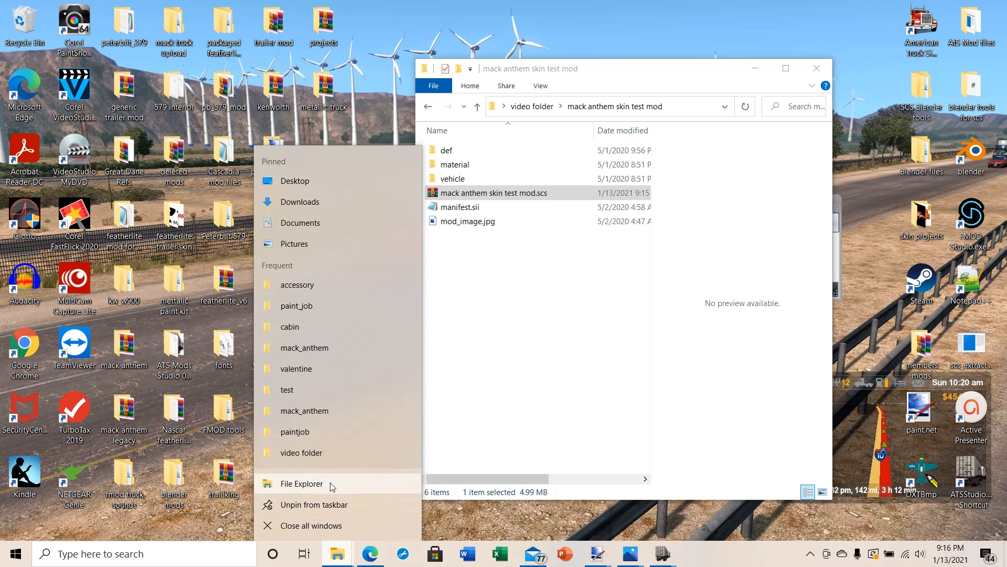
pyautogui.click(300, 223)
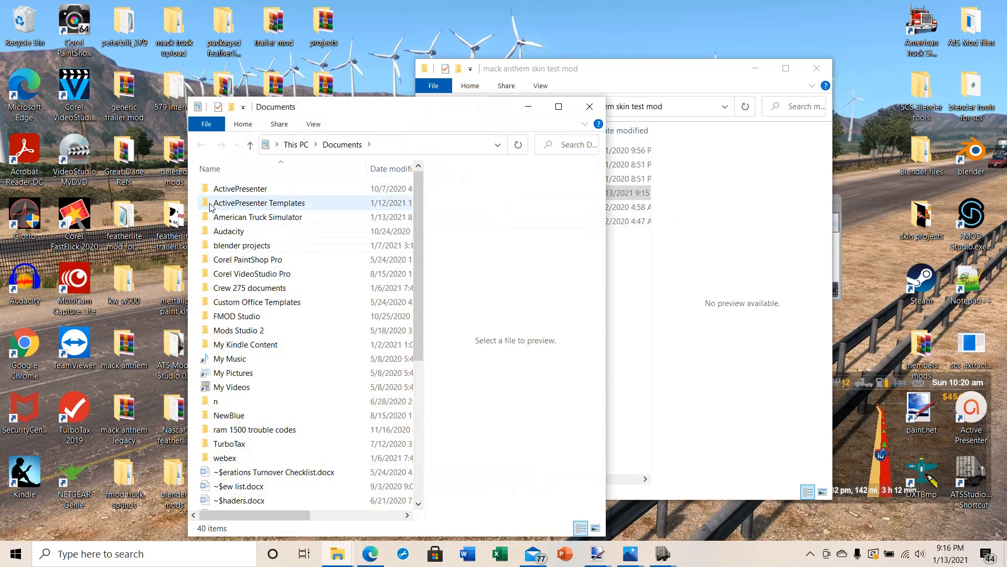
# Paste the archive into American Truck Simulator/mod, replacing the existing file, and minimize that folder window
pyautogui.doubleClick(237, 218)
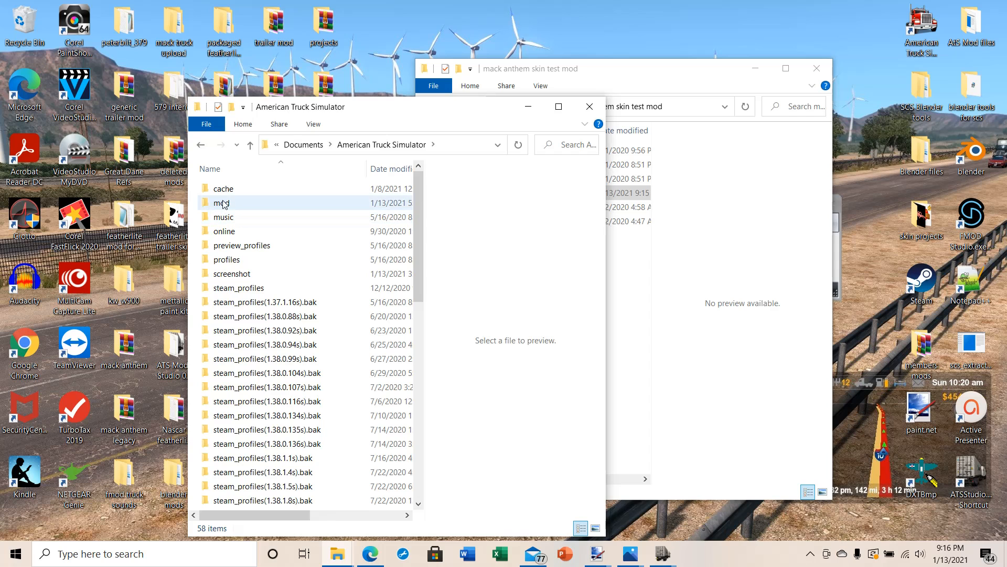
pyautogui.click(224, 205)
pyautogui.doubleClick(223, 204)
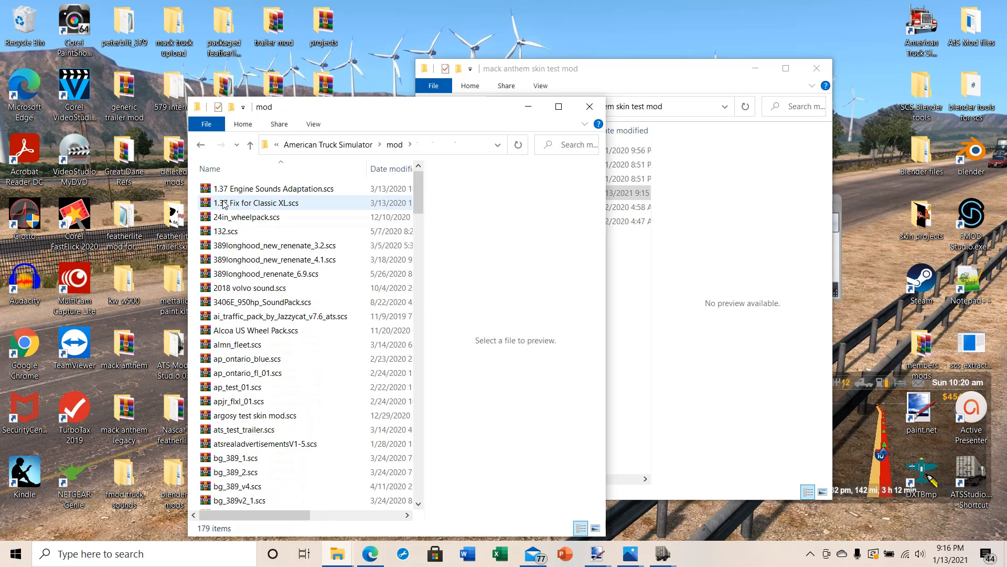
pyautogui.rightClick(197, 229)
pyautogui.click(226, 320)
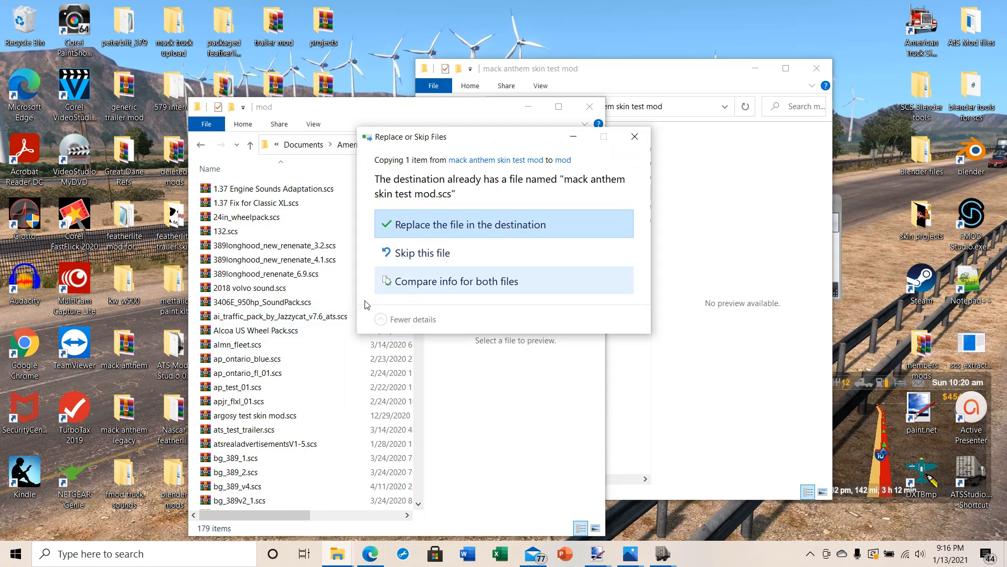
pyautogui.click(415, 226)
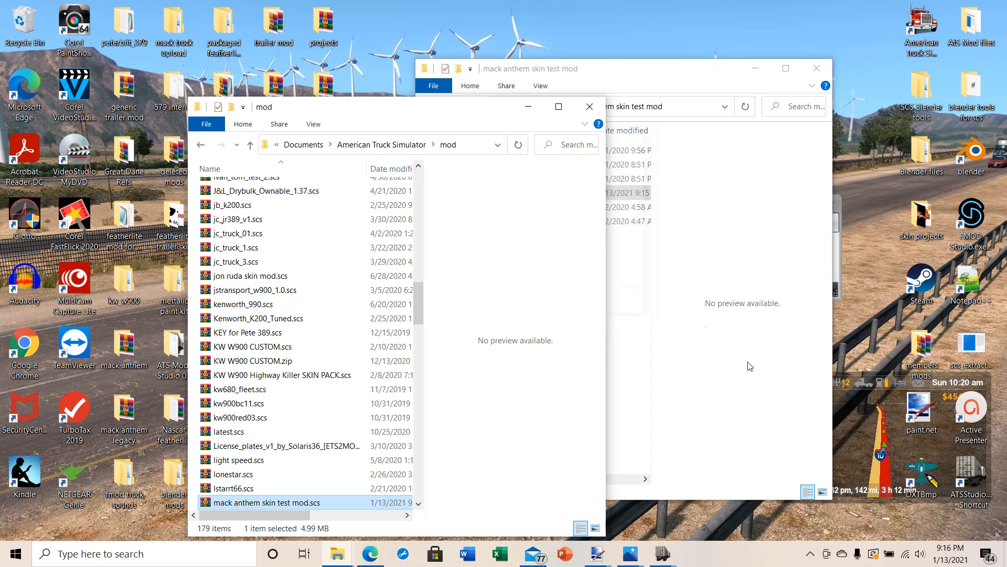
pyautogui.click(529, 107)
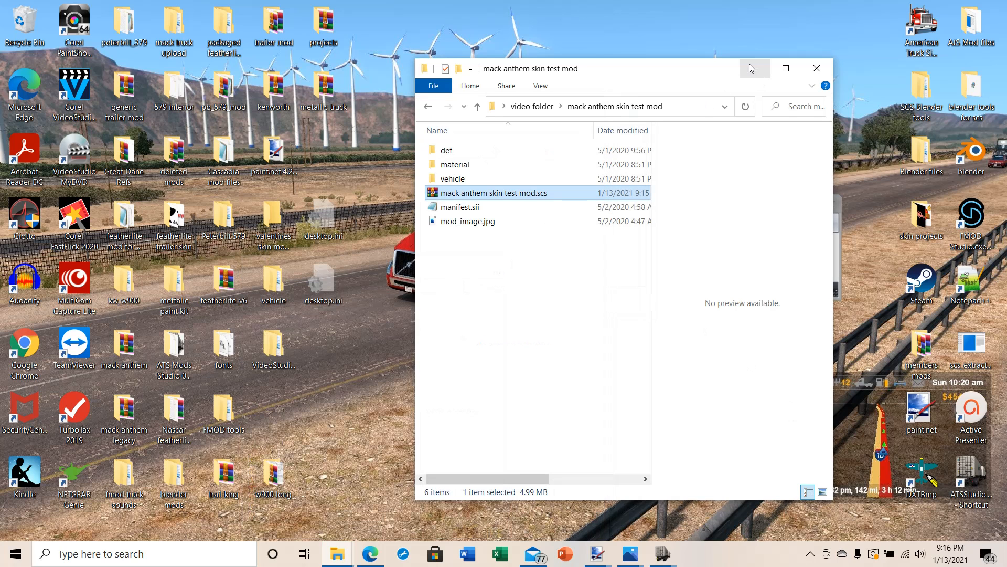
# Launch American Truck Simulator from the desktop and continue the game with the current profile
pyautogui.doubleClick(923, 25)
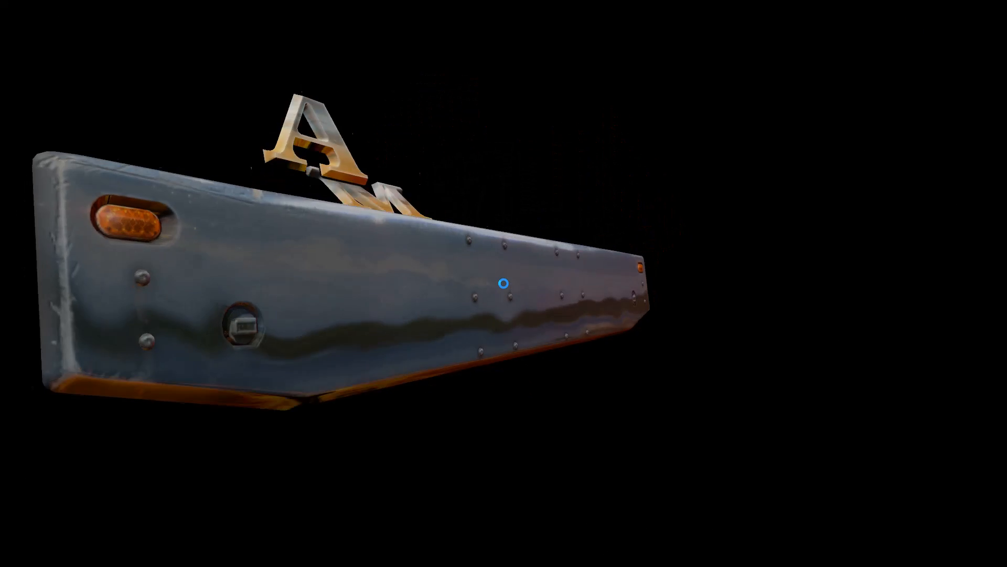
pyautogui.click(520, 264)
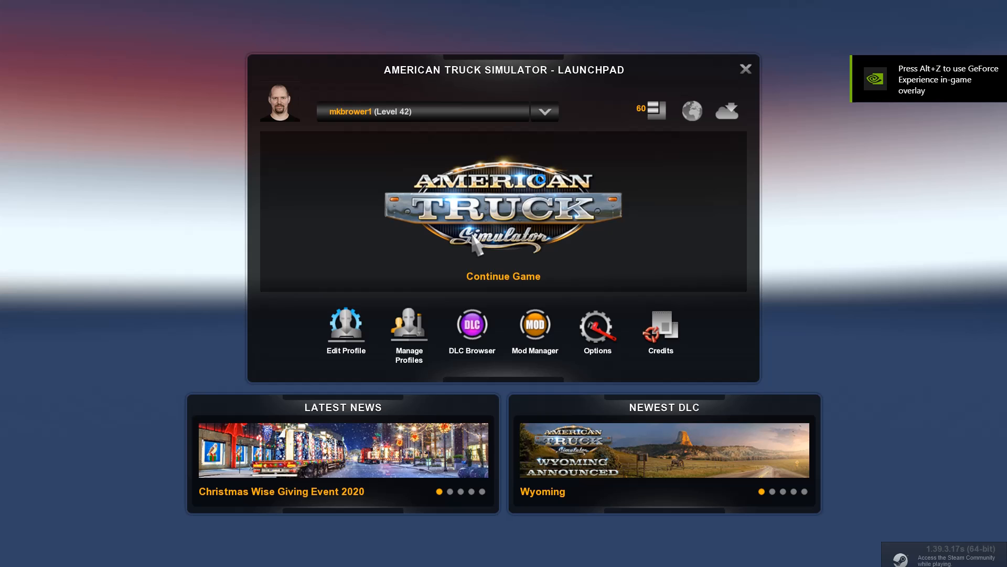
pyautogui.click(474, 238)
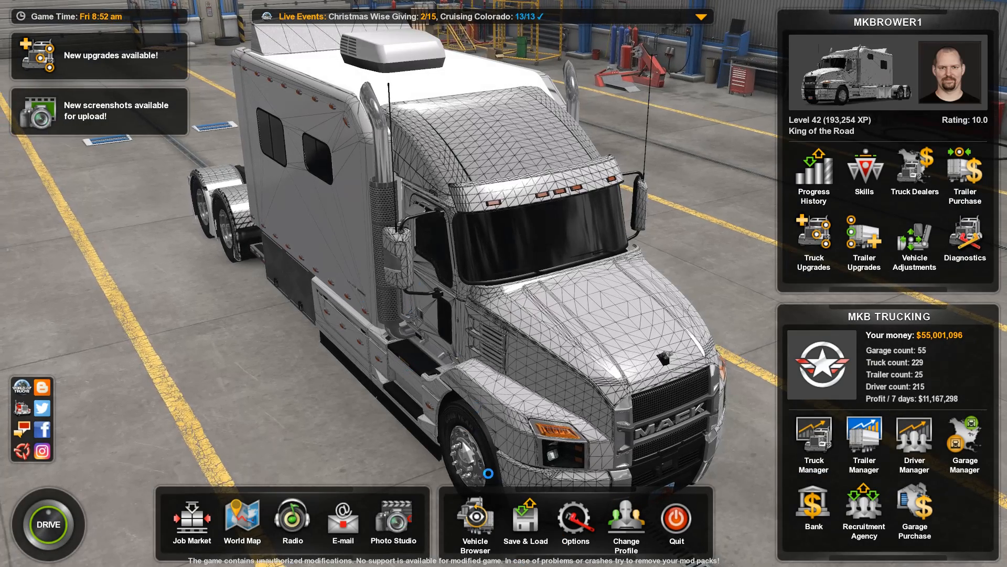
# Load the Mack Anthem in the truck browser and fit it with the "slper" cabin
pyautogui.click(497, 546)
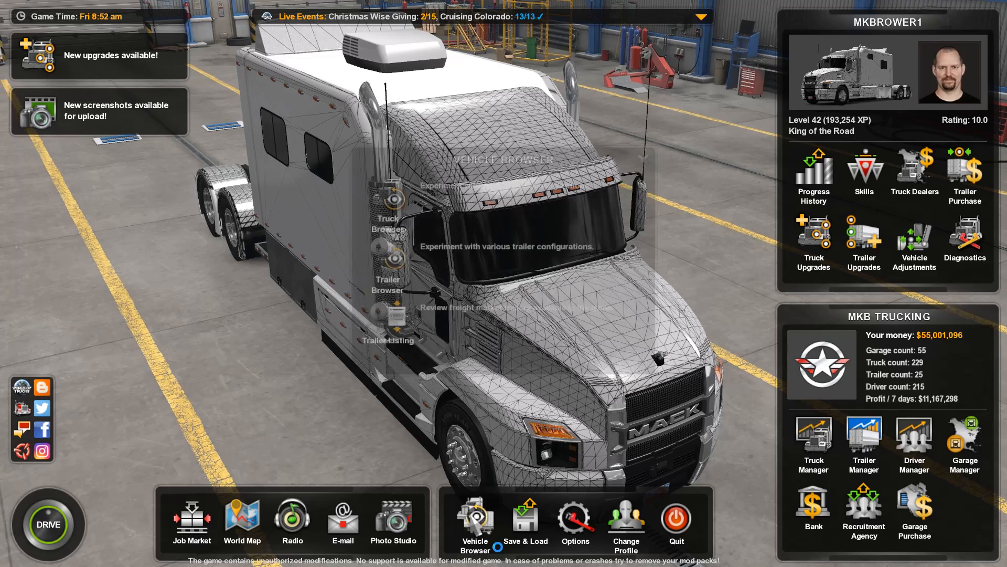
pyautogui.click(384, 199)
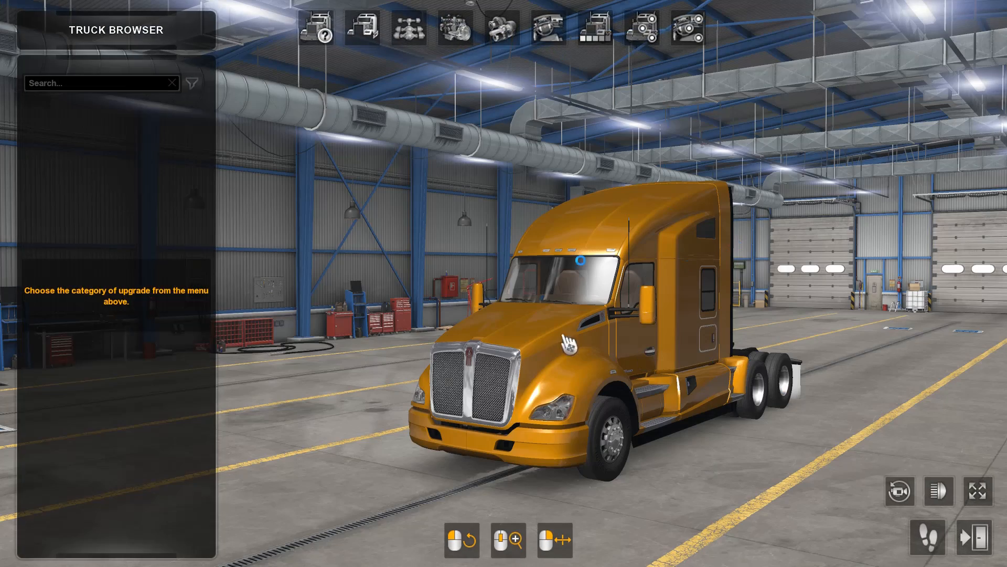
pyautogui.click(331, 29)
pyautogui.scroll(5, 74, 243)
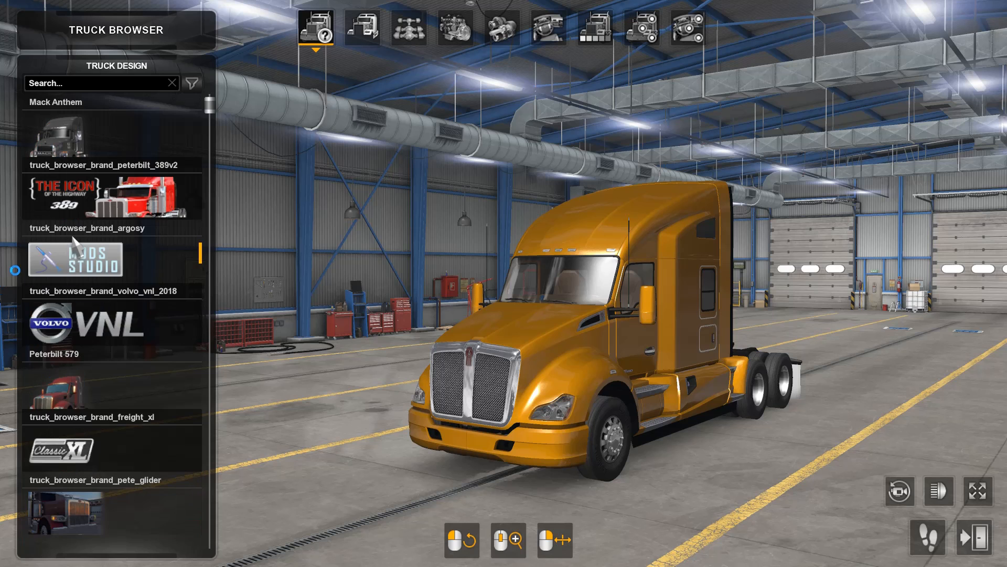
pyautogui.click(68, 141)
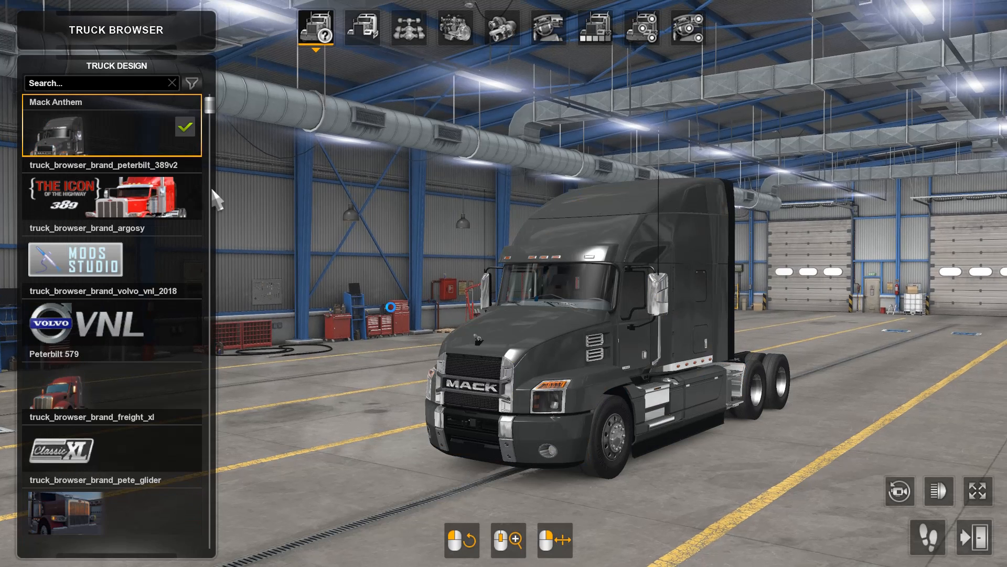
pyautogui.click(363, 26)
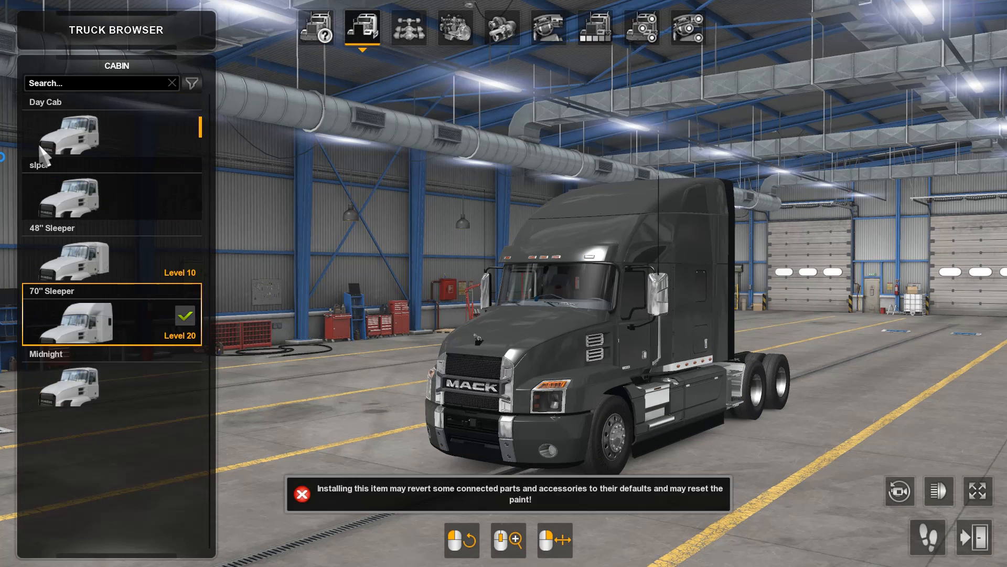
pyautogui.click(56, 210)
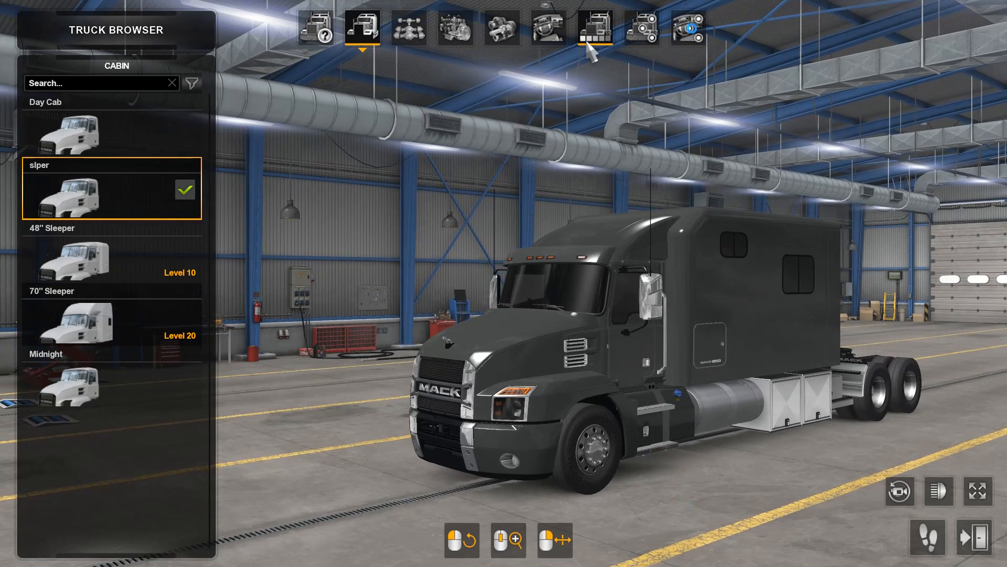
# Preview the Mack Anthem Test paint job on the truck and apply the American Greeting Valentine paint job
pyautogui.click(588, 45)
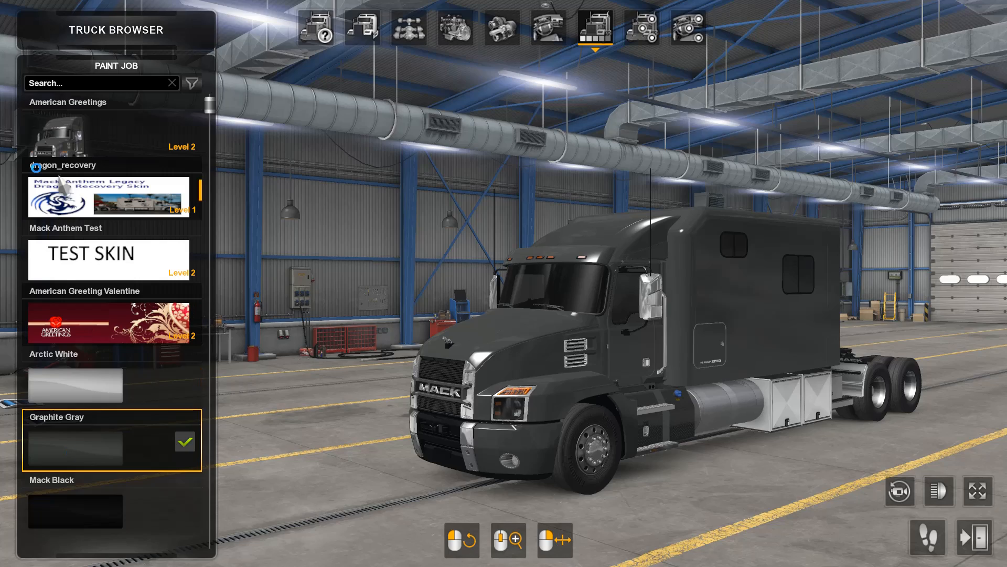
pyautogui.click(95, 261)
pyautogui.moveTo(699, 434); pyautogui.dragTo(156, 413)
pyautogui.moveTo(568, 442); pyautogui.dragTo(614, 375)
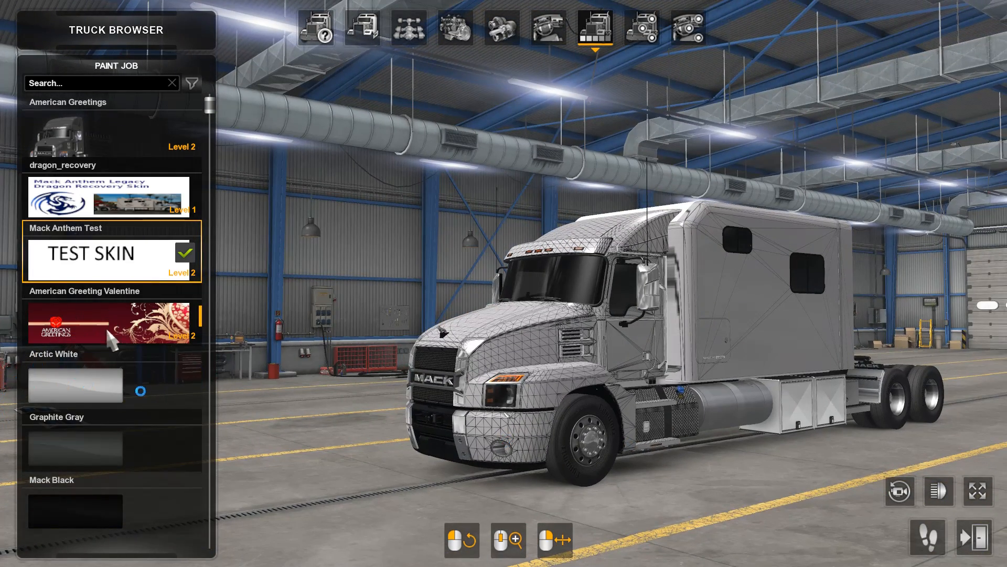
pyautogui.click(101, 340)
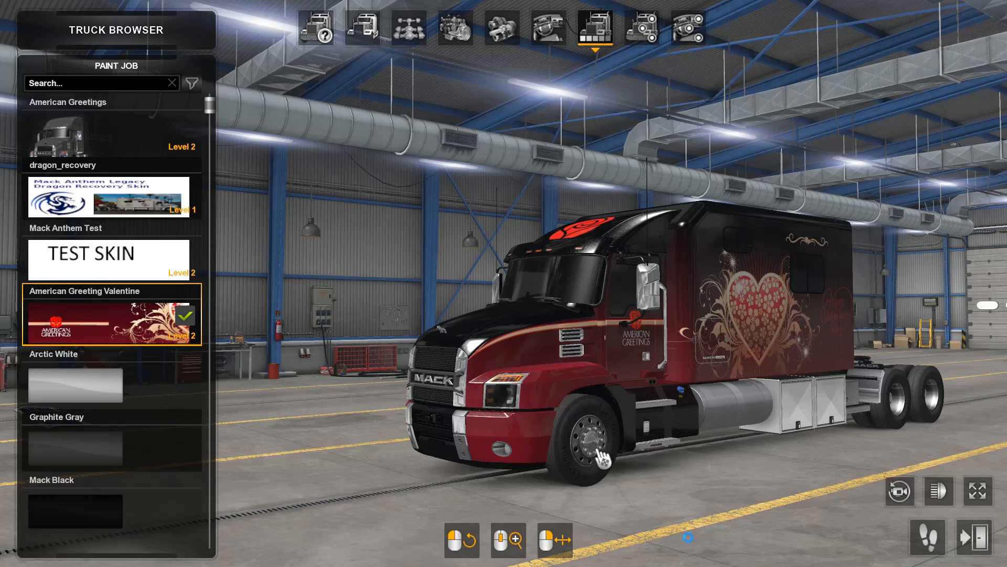
# Preview the Legacy Side skirt long, long Black and long chrome accessories with the Valentine paint job on the truck
pyautogui.moveTo(604, 458); pyautogui.dragTo(245, 349)
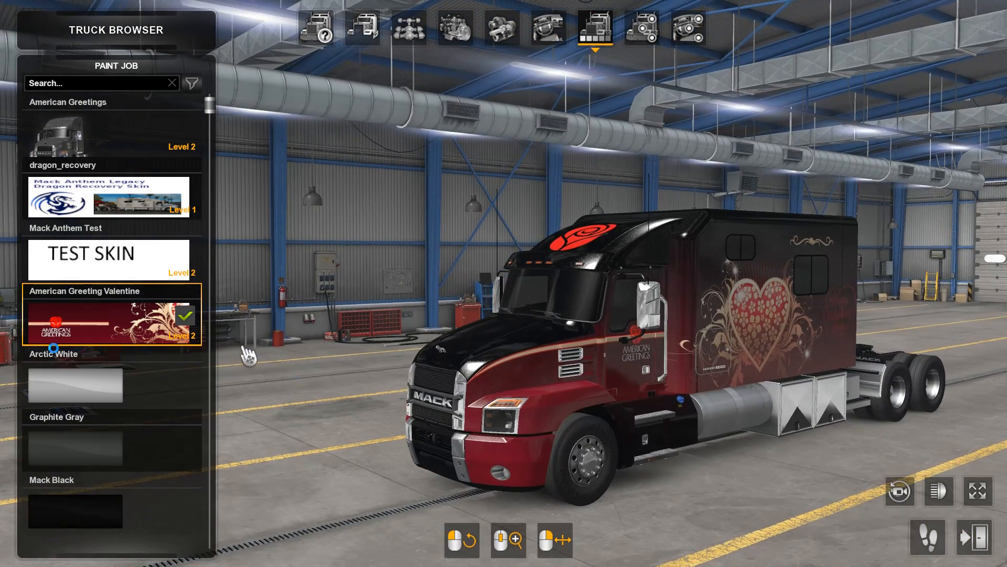
pyautogui.moveTo(531, 457); pyautogui.dragTo(506, 362)
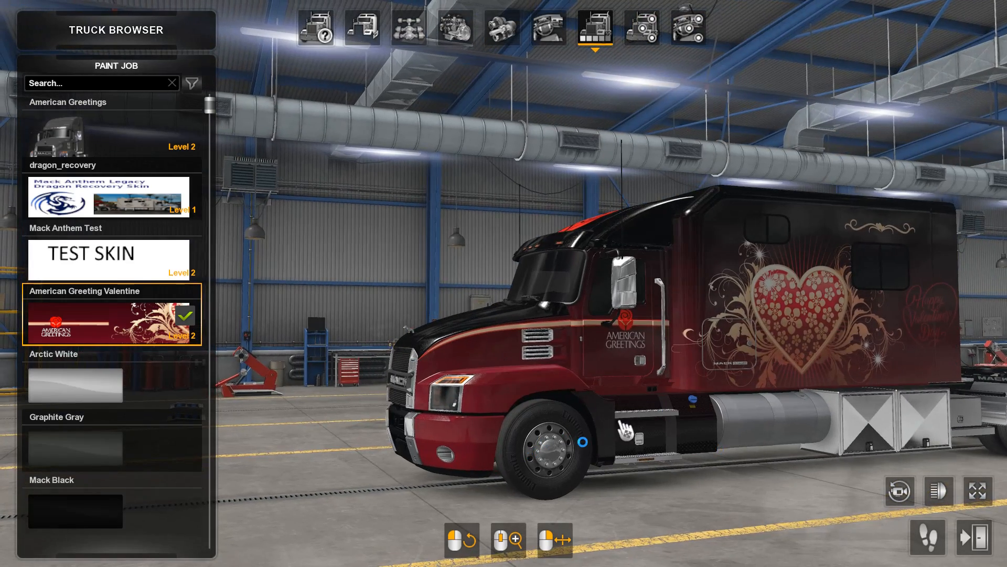
pyautogui.moveTo(640, 428); pyautogui.dragTo(681, 443)
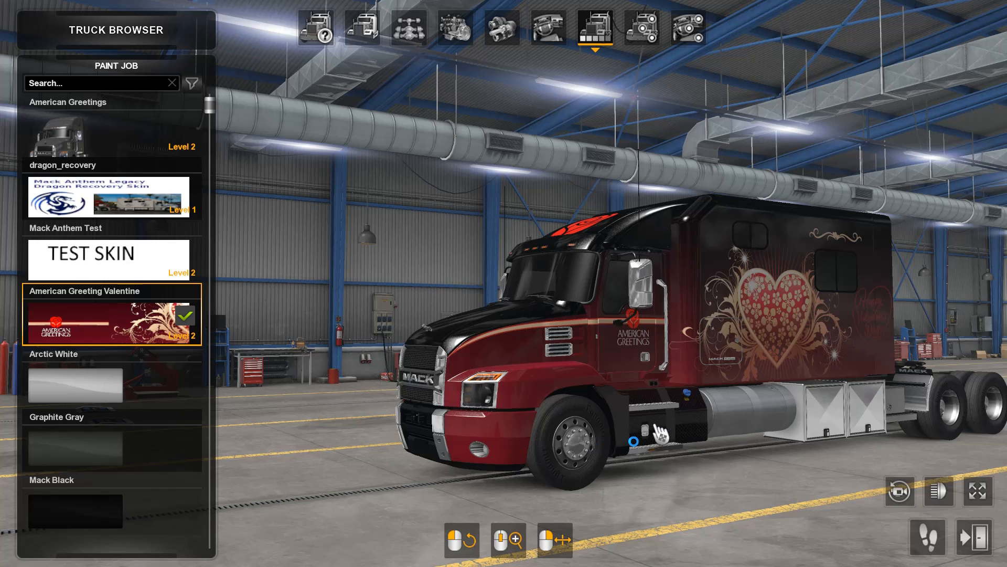
pyautogui.click(641, 34)
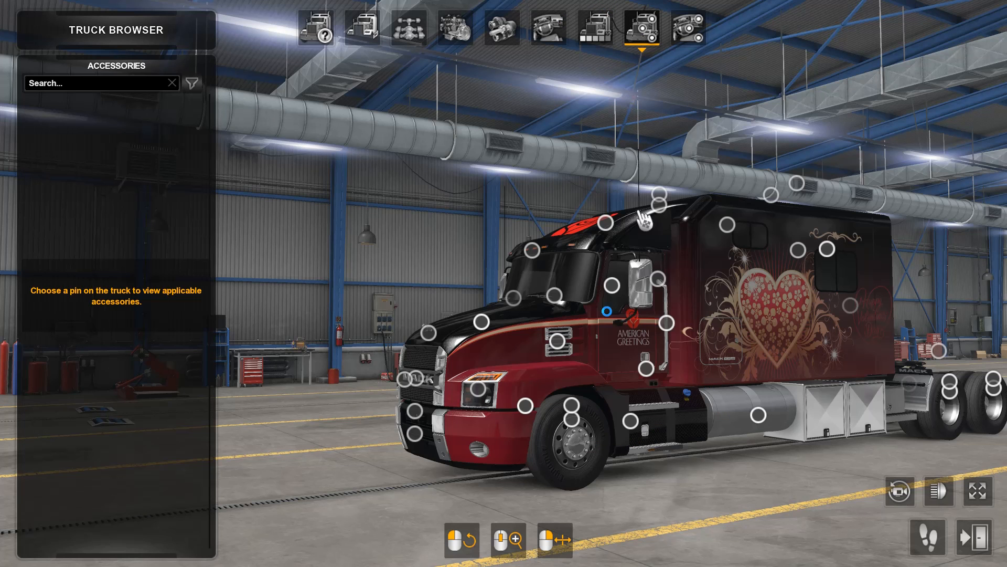
pyautogui.click(630, 421)
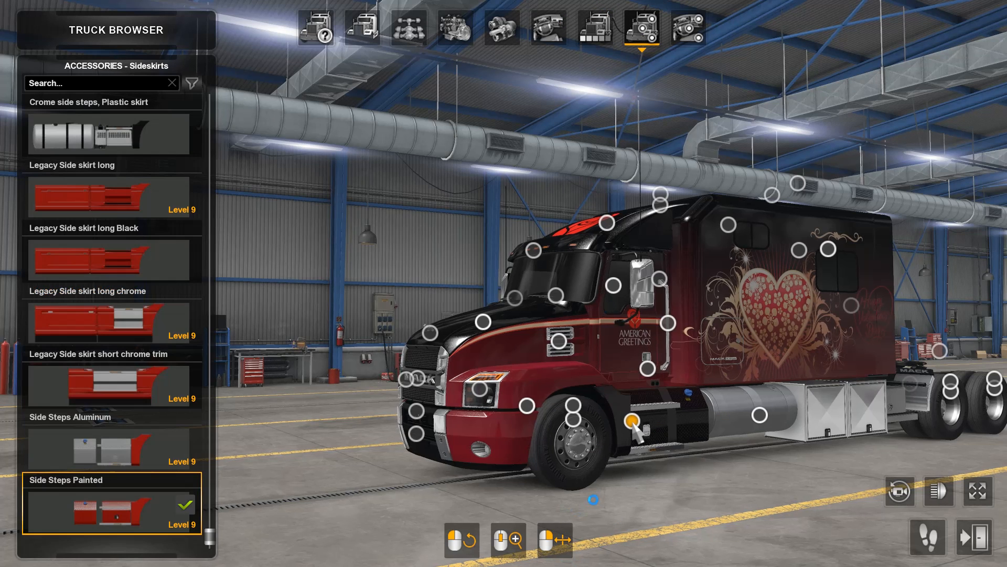
pyautogui.click(55, 191)
pyautogui.moveTo(565, 471); pyautogui.dragTo(382, 503)
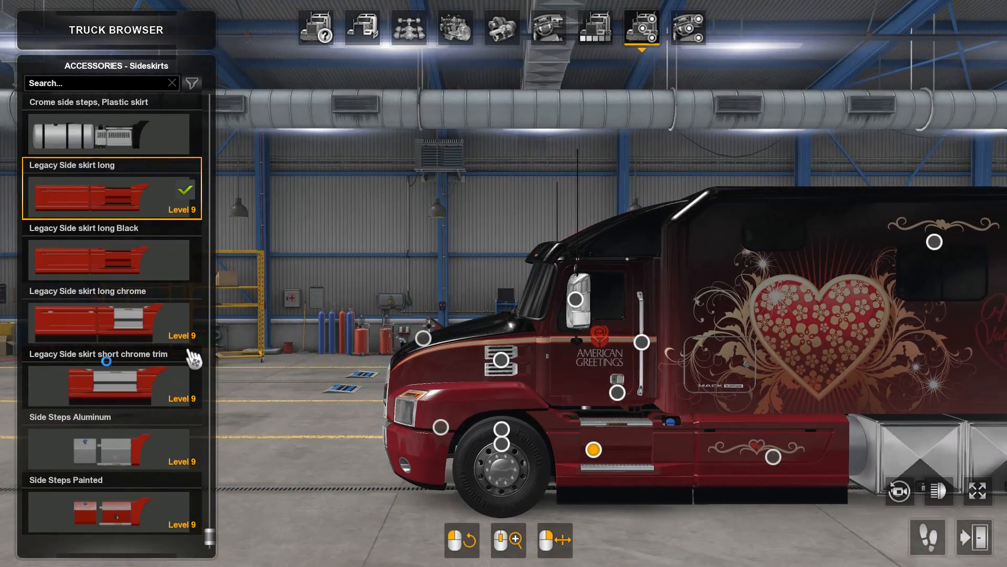
pyautogui.click(90, 257)
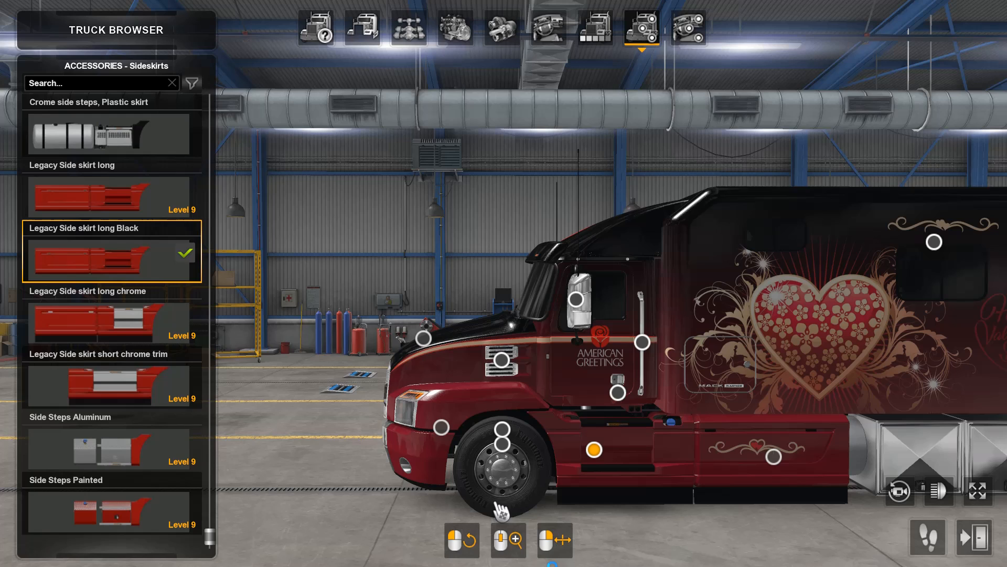
pyautogui.click(110, 323)
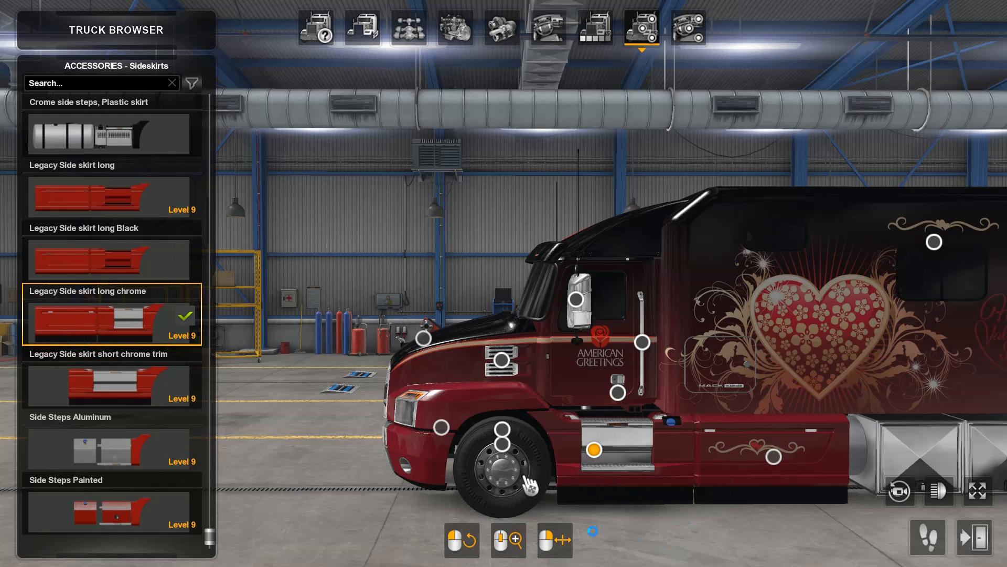
pyautogui.moveTo(526, 479); pyautogui.dragTo(732, 532)
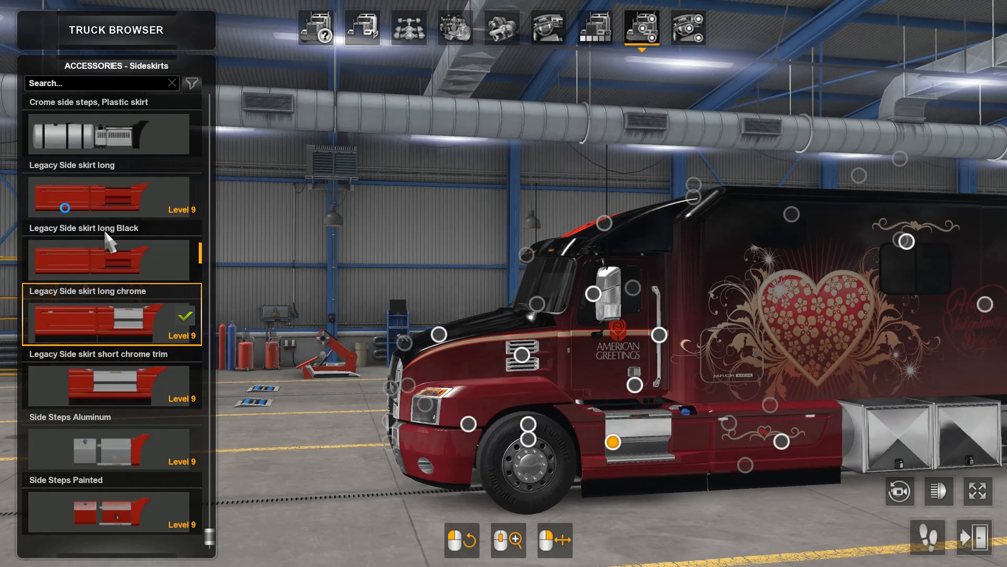
# Compare the three long Legacy side skirts again and fit the Legacy Side skirt short chrome trim
pyautogui.click(70, 194)
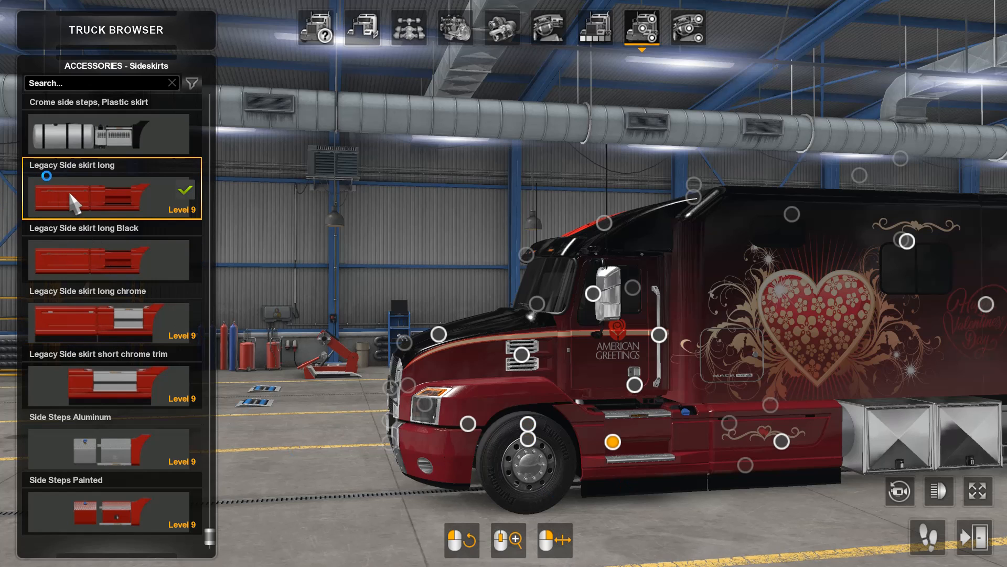
pyautogui.click(91, 257)
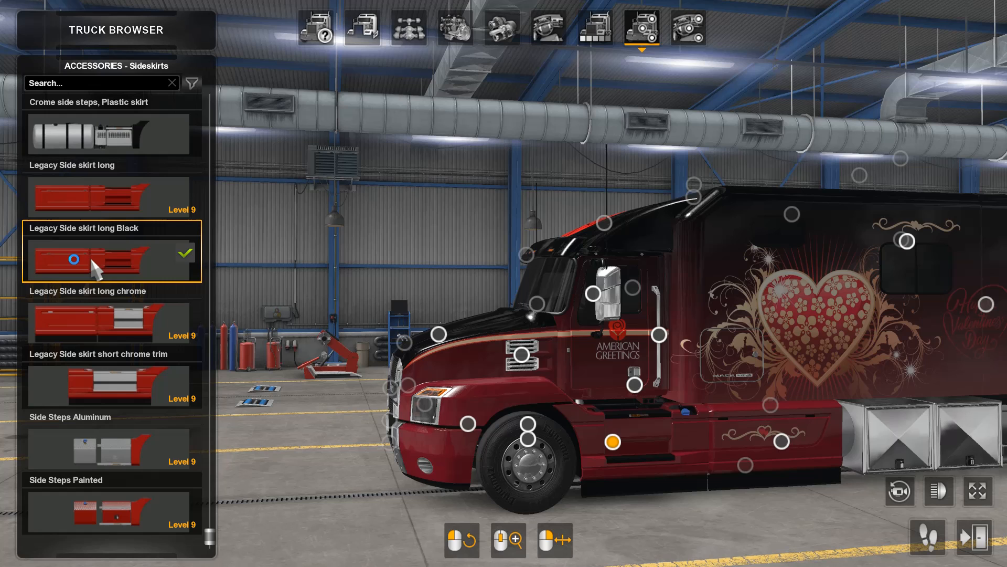
pyautogui.click(109, 329)
pyautogui.click(113, 397)
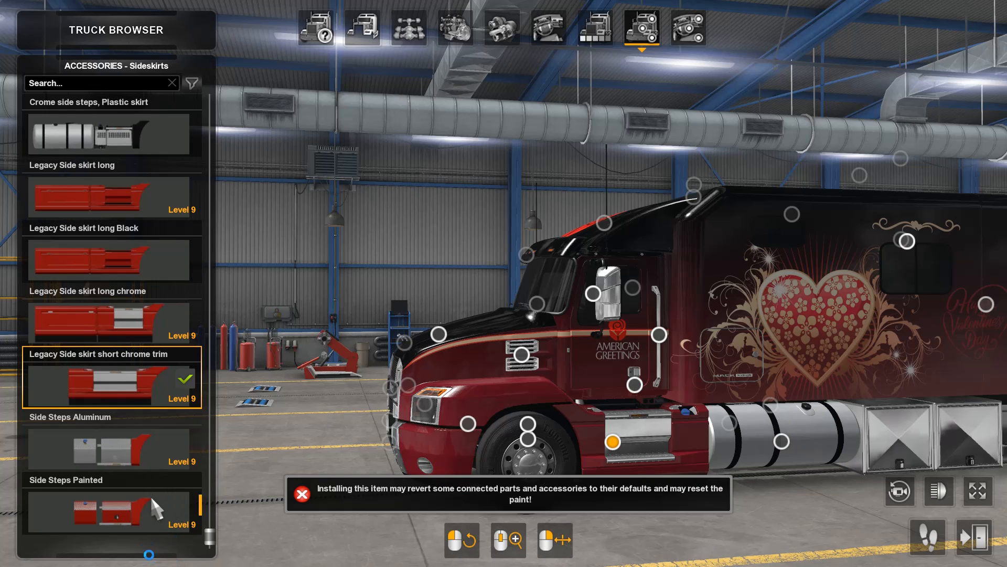
# Fit the Painted Fuel Tanks and inspect the Valentine paint job from the front and both sides of the truck
pyautogui.click(782, 442)
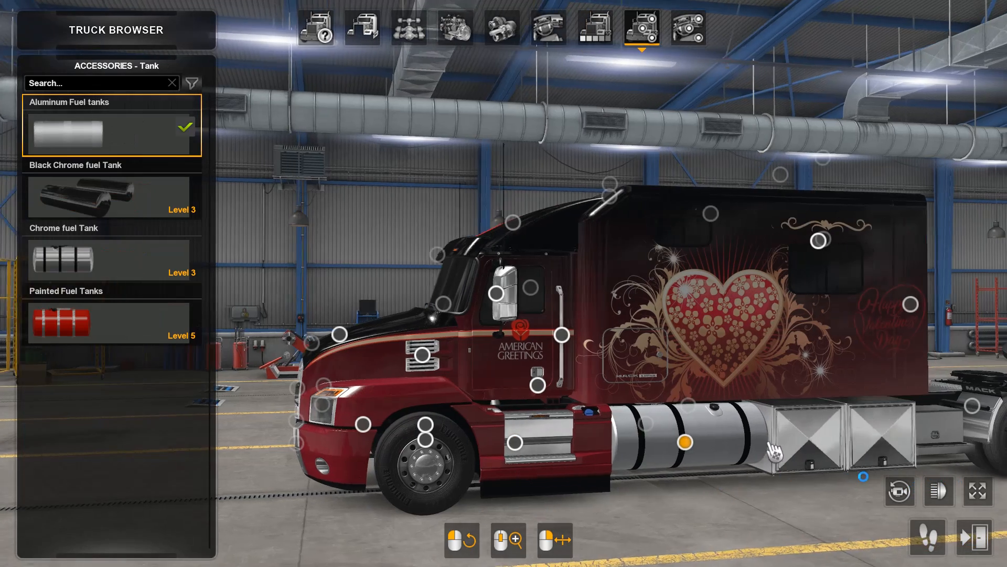
pyautogui.click(96, 321)
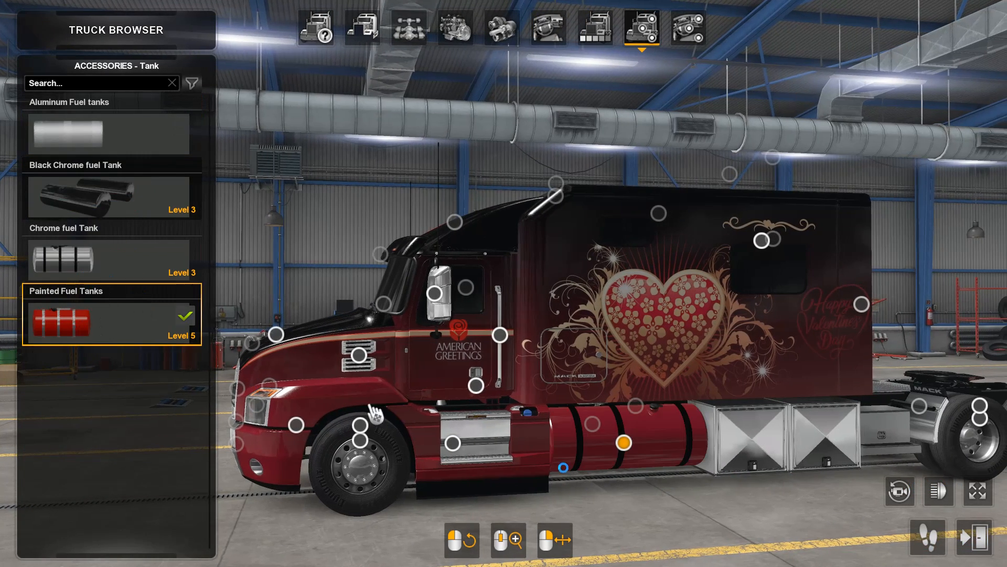
pyautogui.moveTo(752, 464)
pyautogui.mouseDown()
pyautogui.moveTo(621, 505)
pyautogui.moveTo(99, 493)
pyautogui.moveTo(21, 524)
pyautogui.moveTo(2, 560)
pyautogui.moveTo(708, 508)
pyautogui.moveTo(503, 492)
pyautogui.mouseUp()
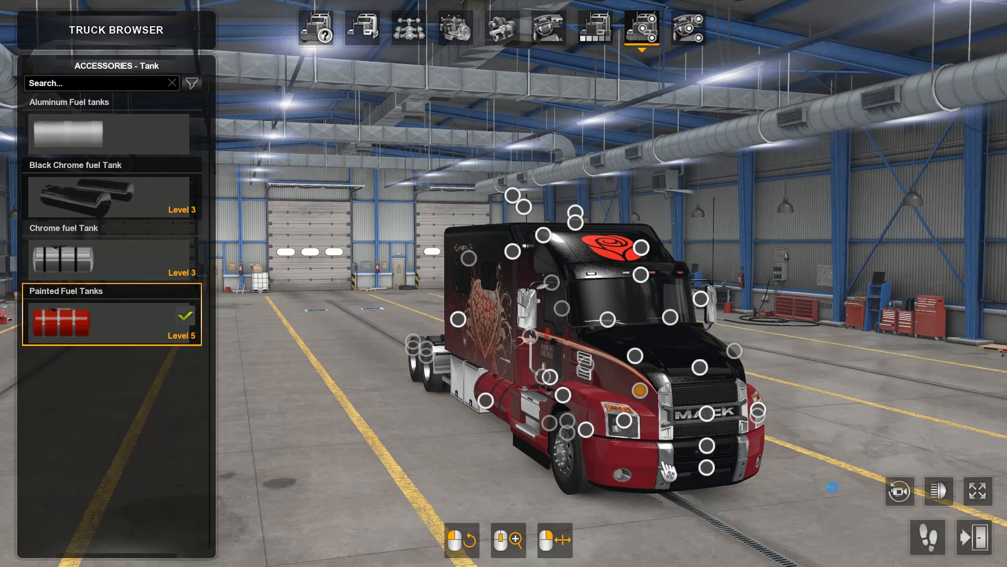
pyautogui.moveTo(670, 472); pyautogui.dragTo(416, 442)
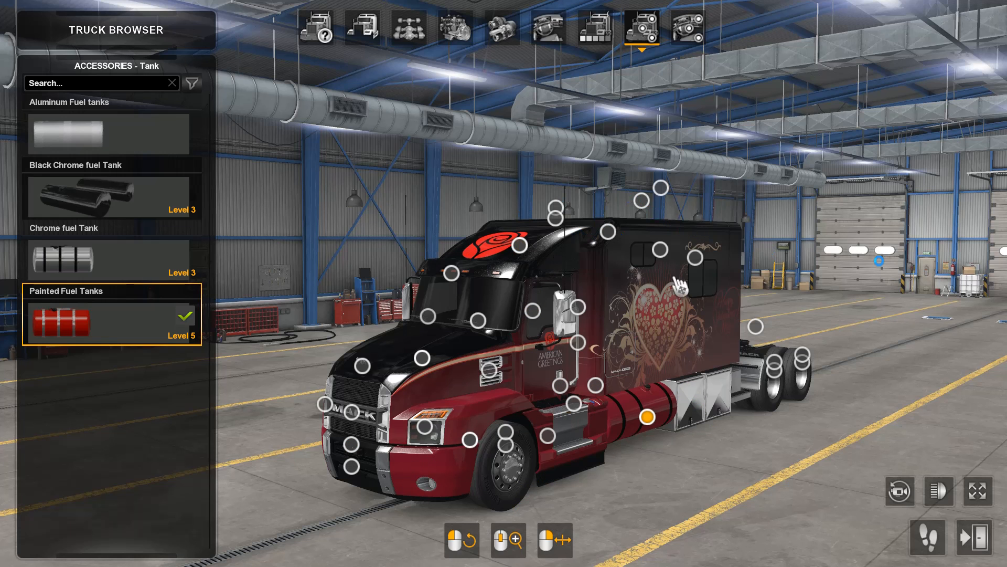
pyautogui.moveTo(713, 360); pyautogui.dragTo(473, 315)
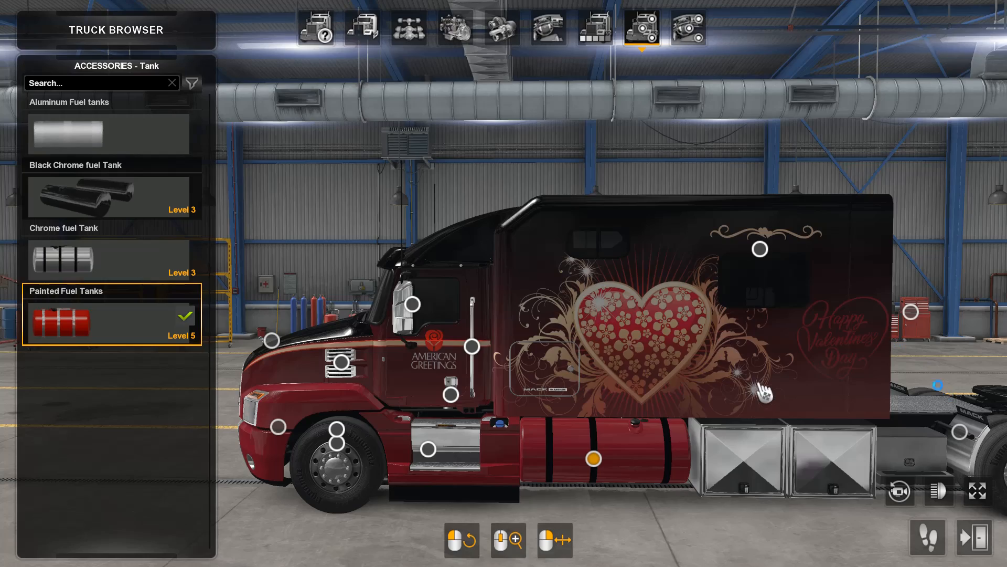
# Leave the truck browser to quit the game and close the "mack anthem skin test mod" folder window
pyautogui.moveTo(937, 393); pyautogui.dragTo(989, 547)
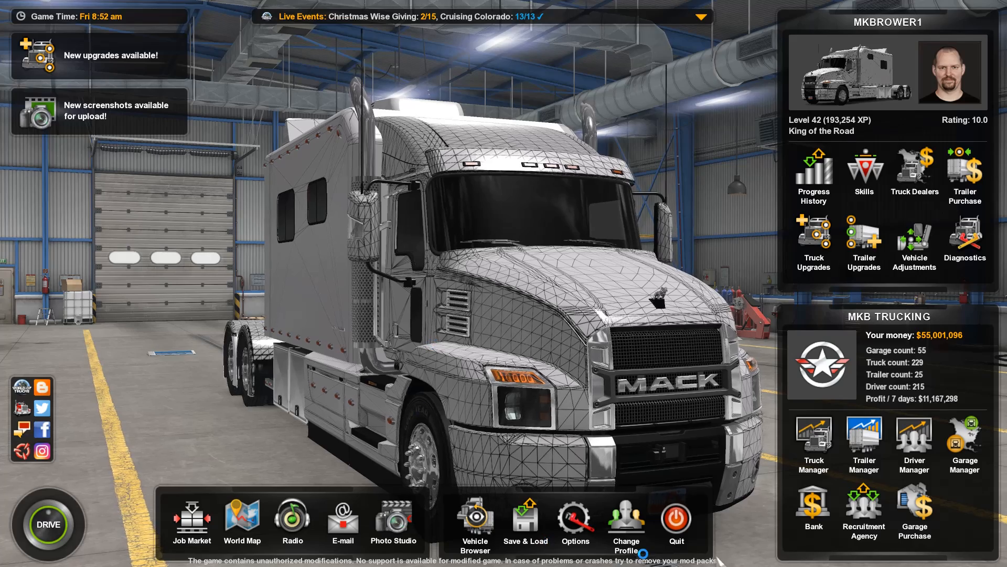
pyautogui.click(677, 518)
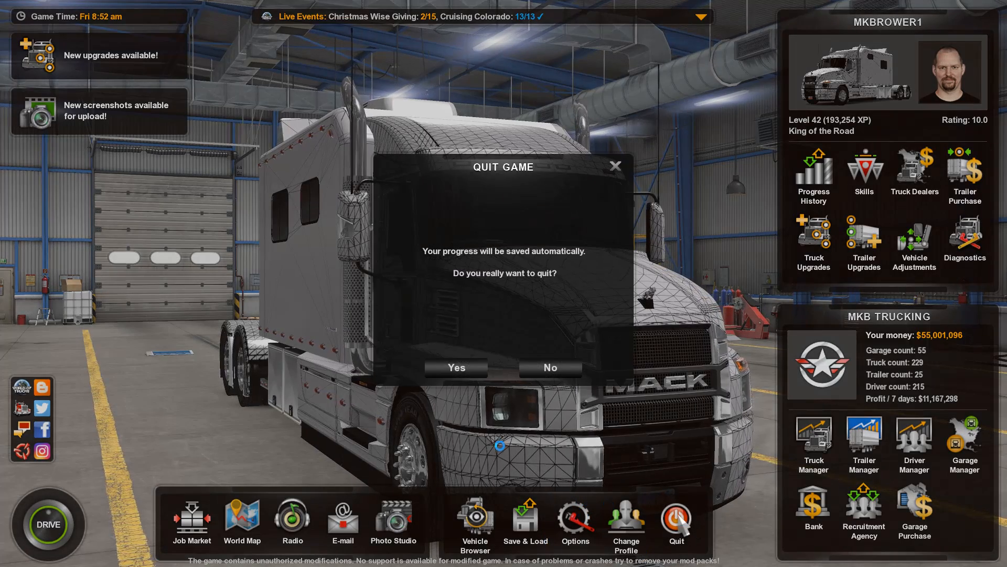
pyautogui.click(457, 367)
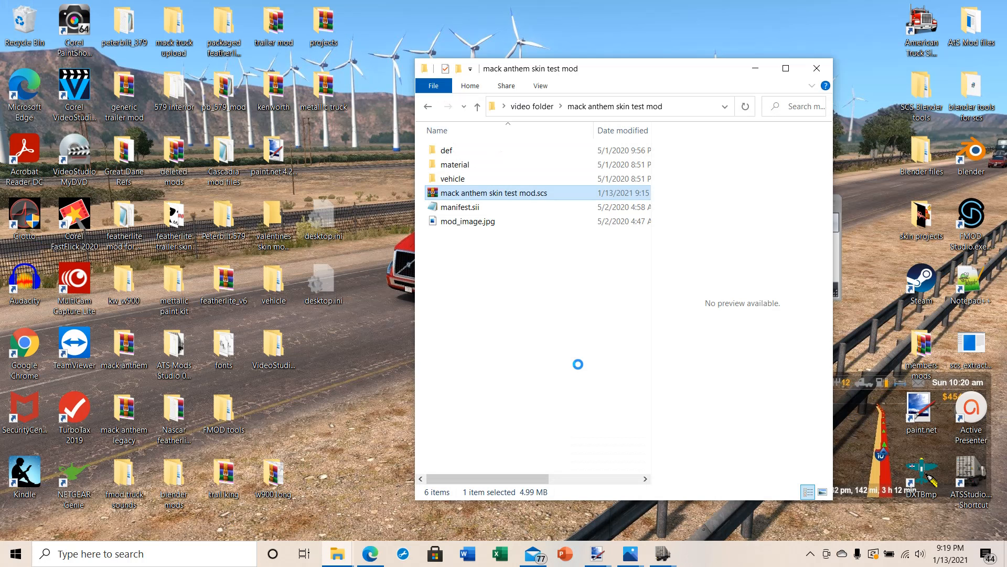
pyautogui.click(820, 71)
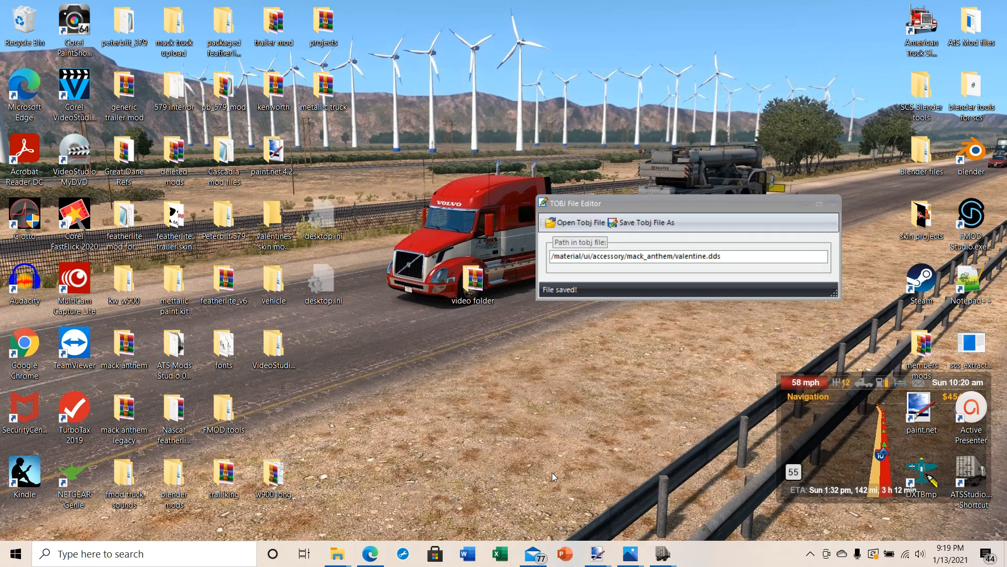